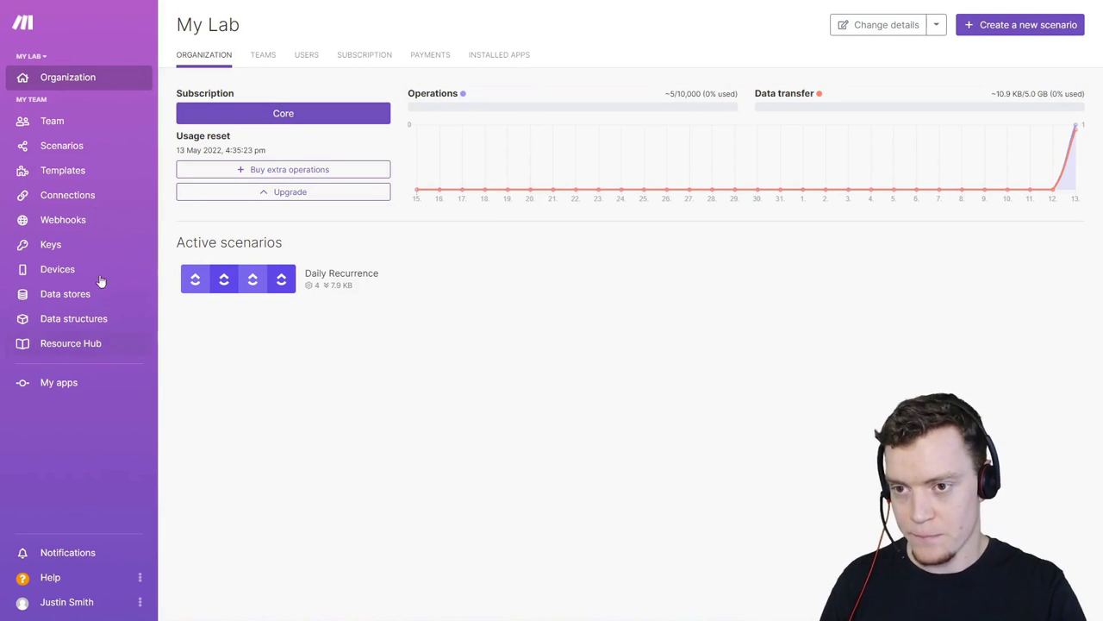
# Step: Open the Daily Recurrence scenario from the team's list of all scenarios
pyautogui.click(67, 145)
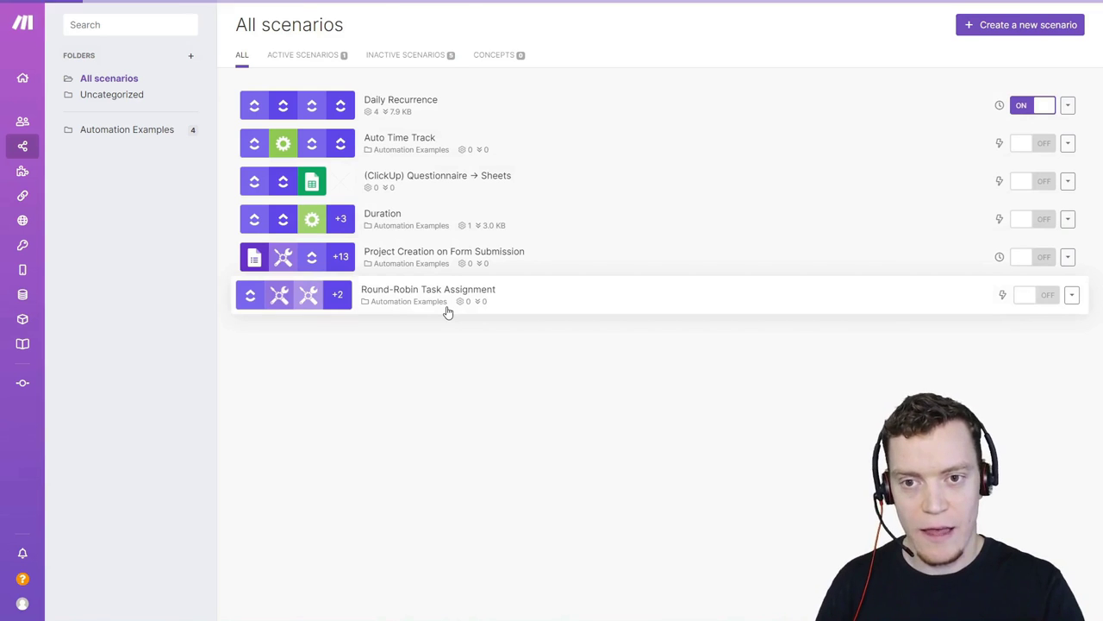
pyautogui.click(495, 294)
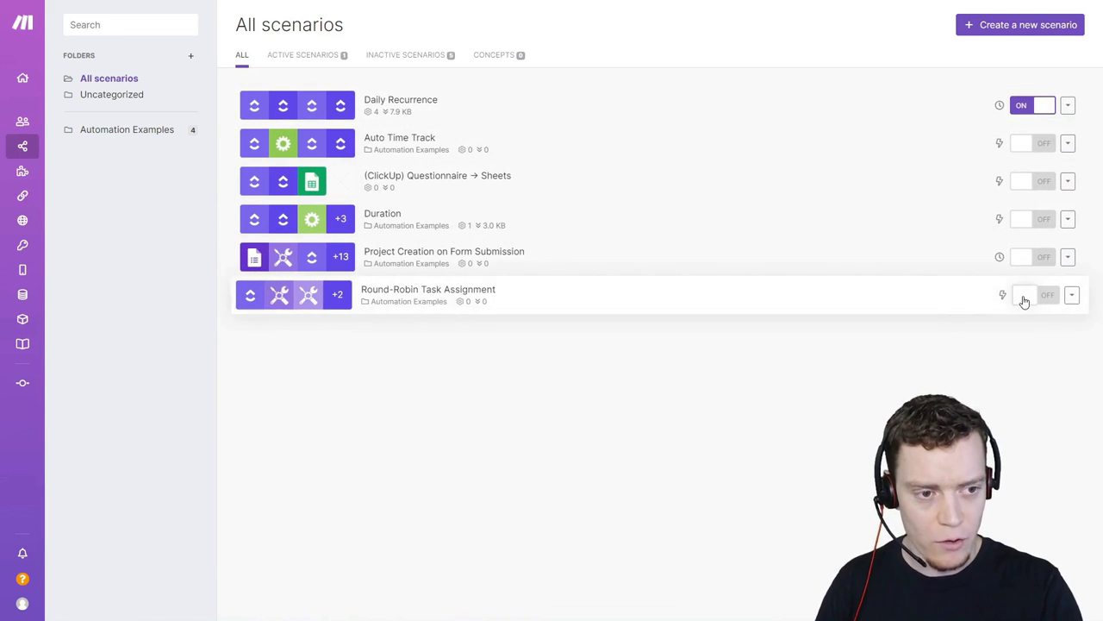
pyautogui.click(590, 106)
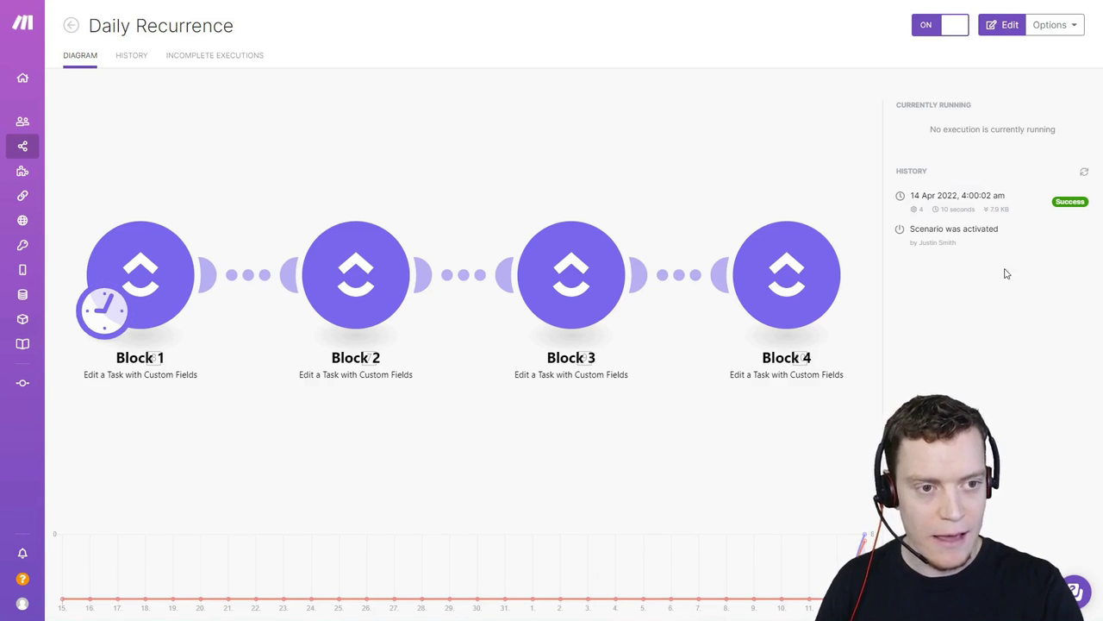
# Step: Review the 14 April 2022 run in the scenario's history and inspect Block 1's input and output data
pyautogui.click(980, 202)
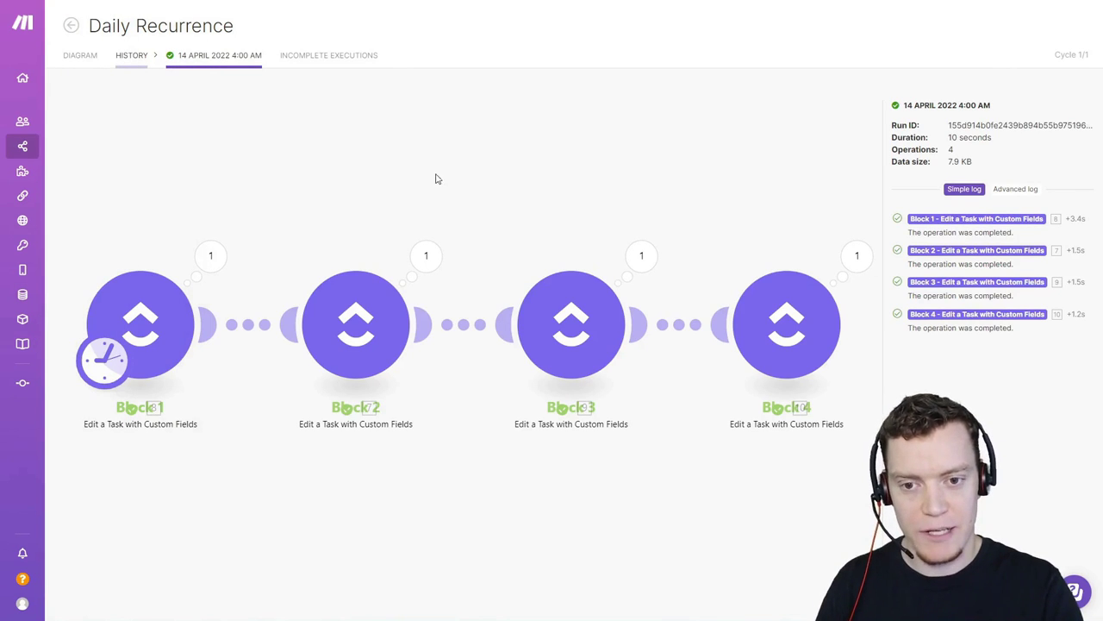
pyautogui.click(138, 54)
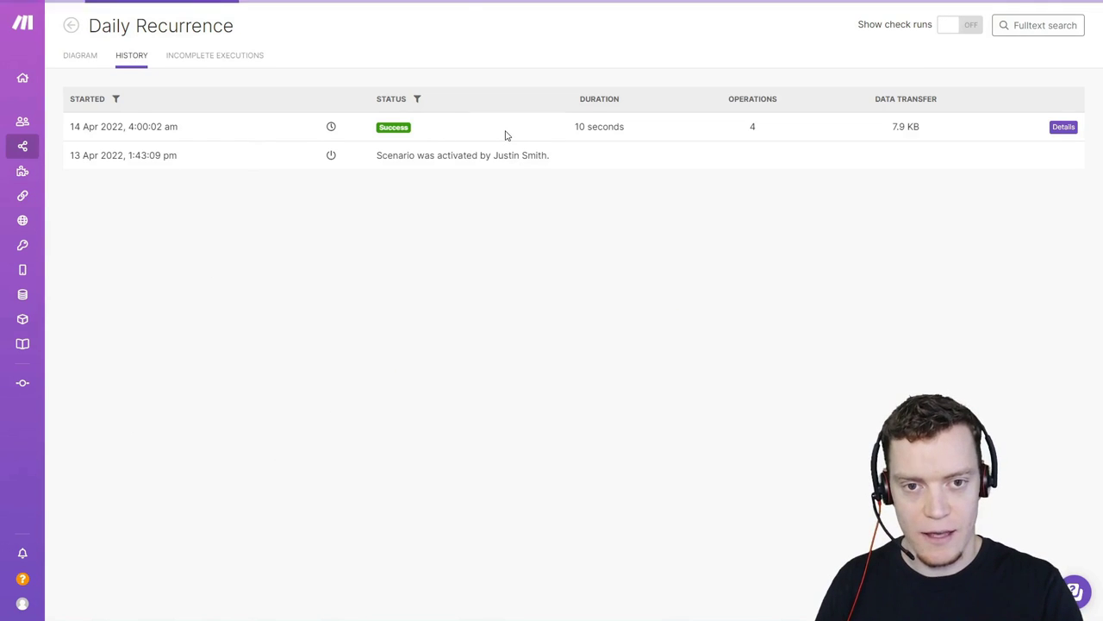
pyautogui.click(1066, 126)
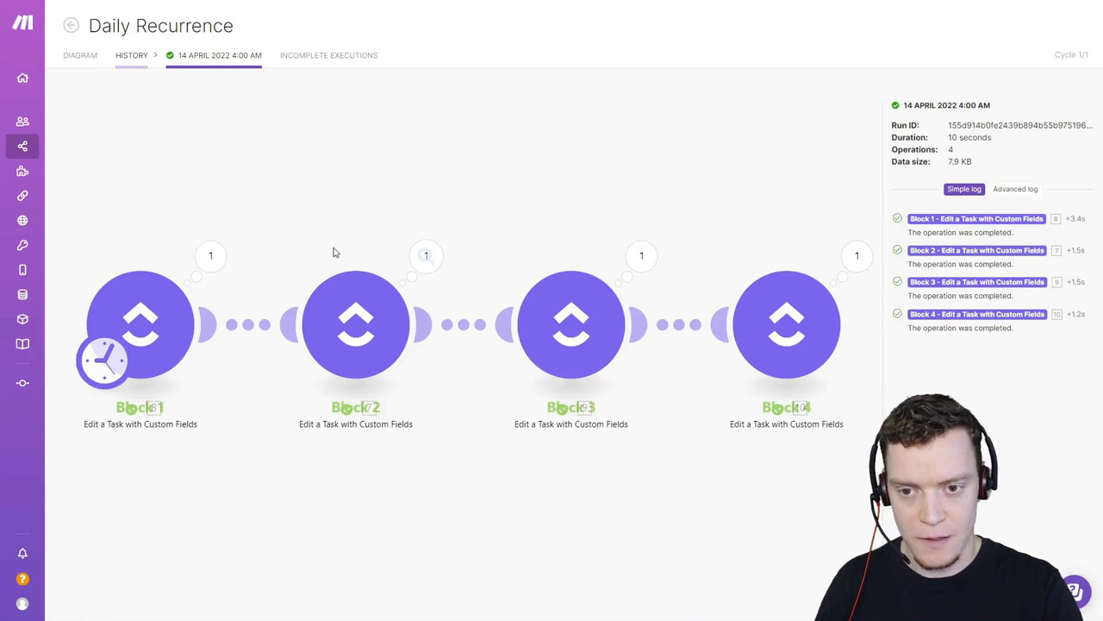
pyautogui.click(214, 262)
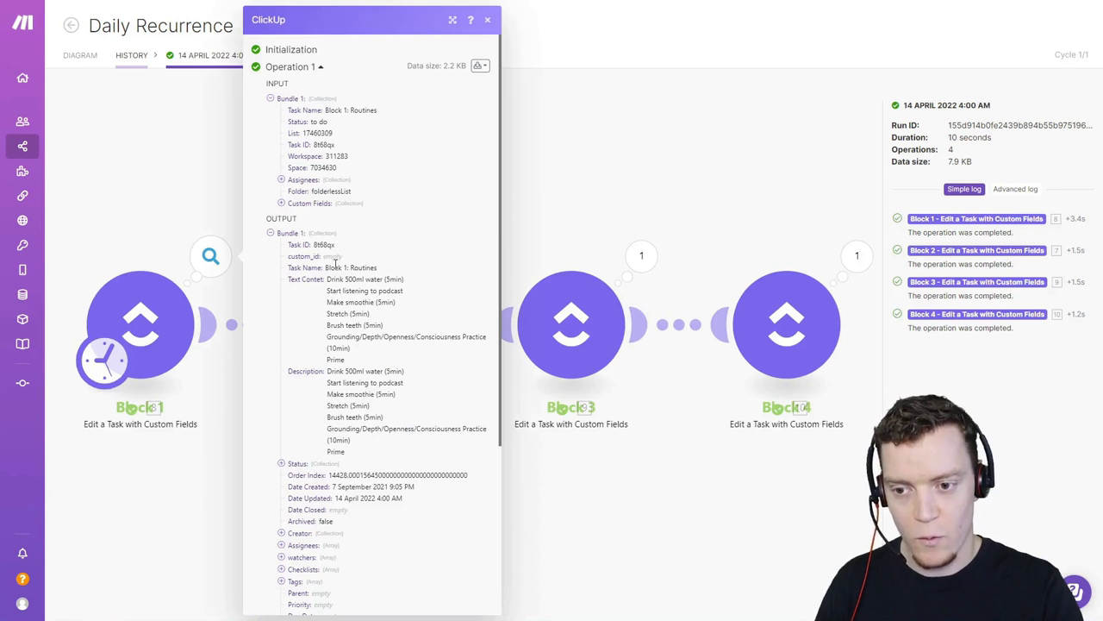
pyautogui.click(629, 564)
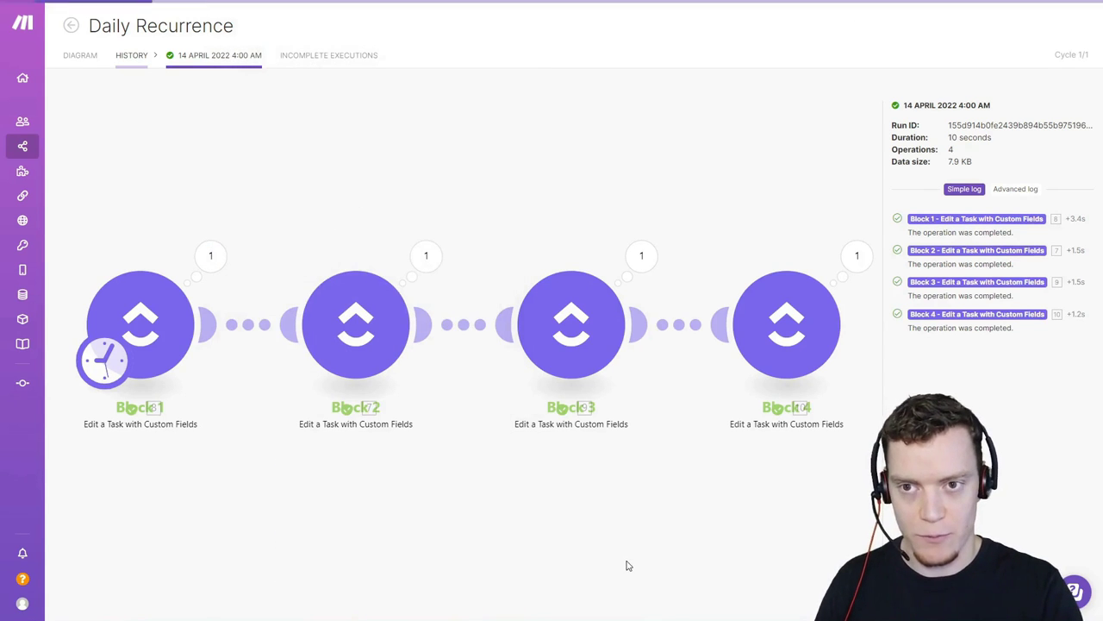
# Step: Check the Daily Recurrence scenario's incomplete executions and return to its diagram
pyautogui.click(76, 72)
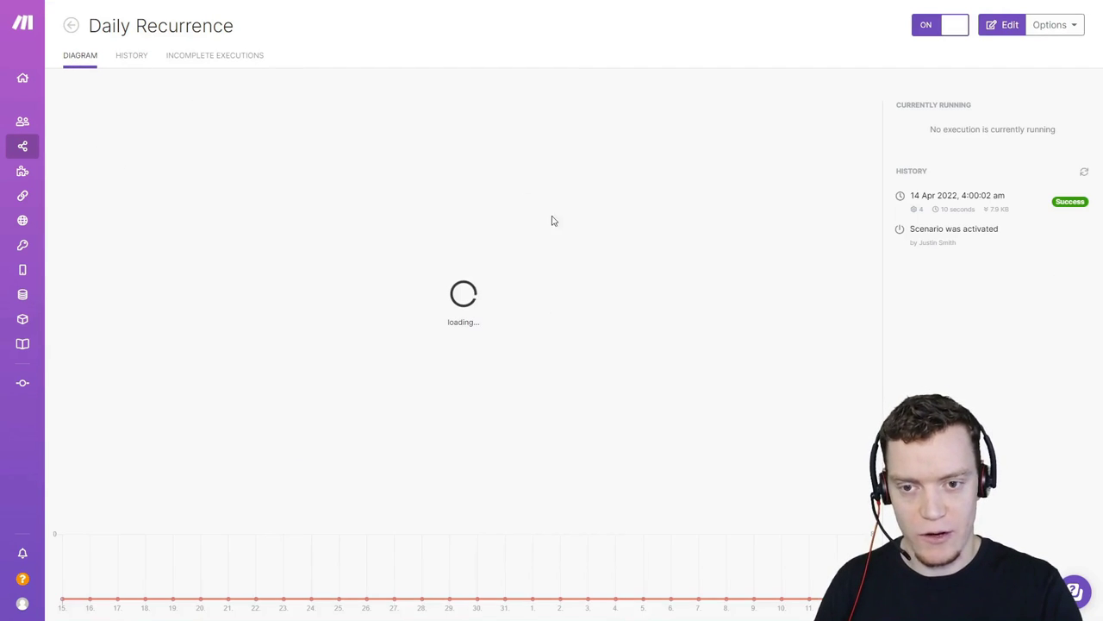
pyautogui.click(255, 60)
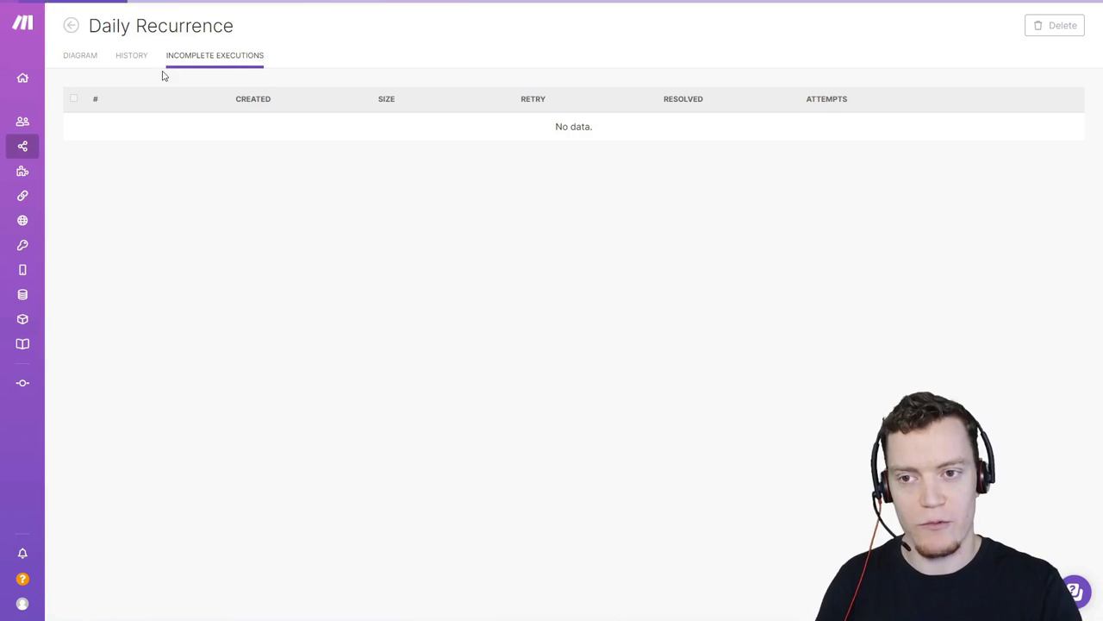
pyautogui.click(73, 62)
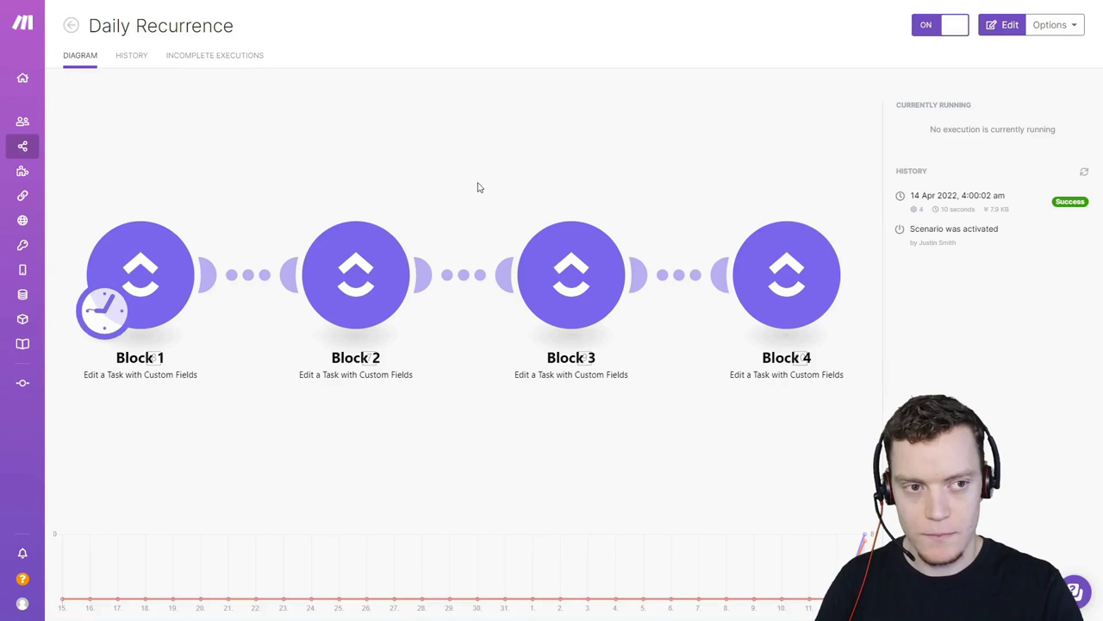
# Step: Create a new scenario and name it "Example"
pyautogui.click(74, 34)
pyautogui.click(1067, 35)
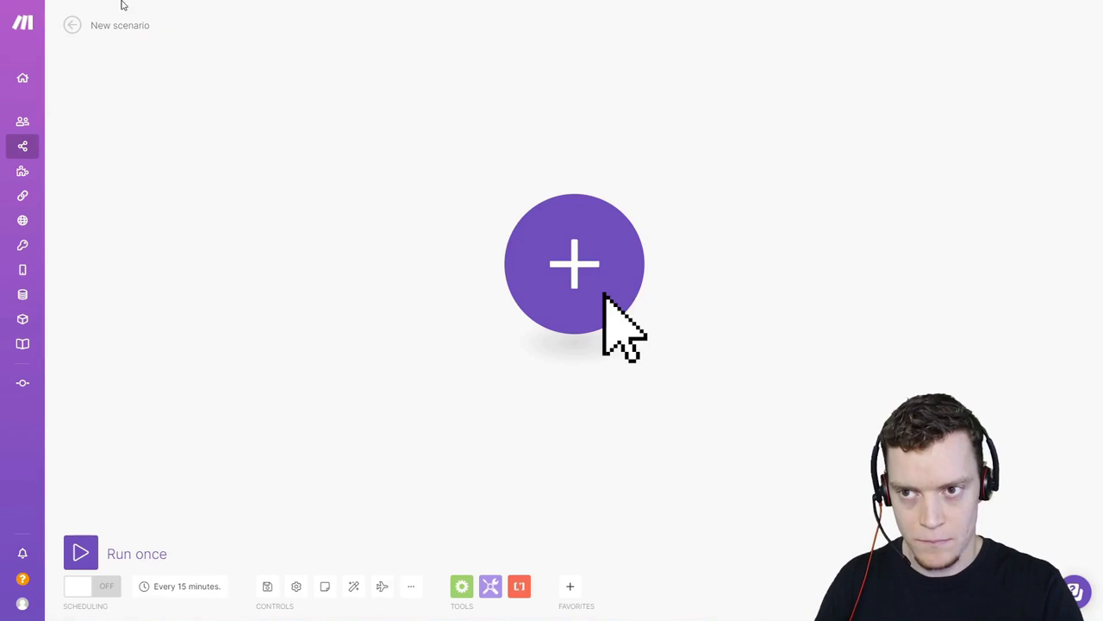
pyautogui.click(120, 24)
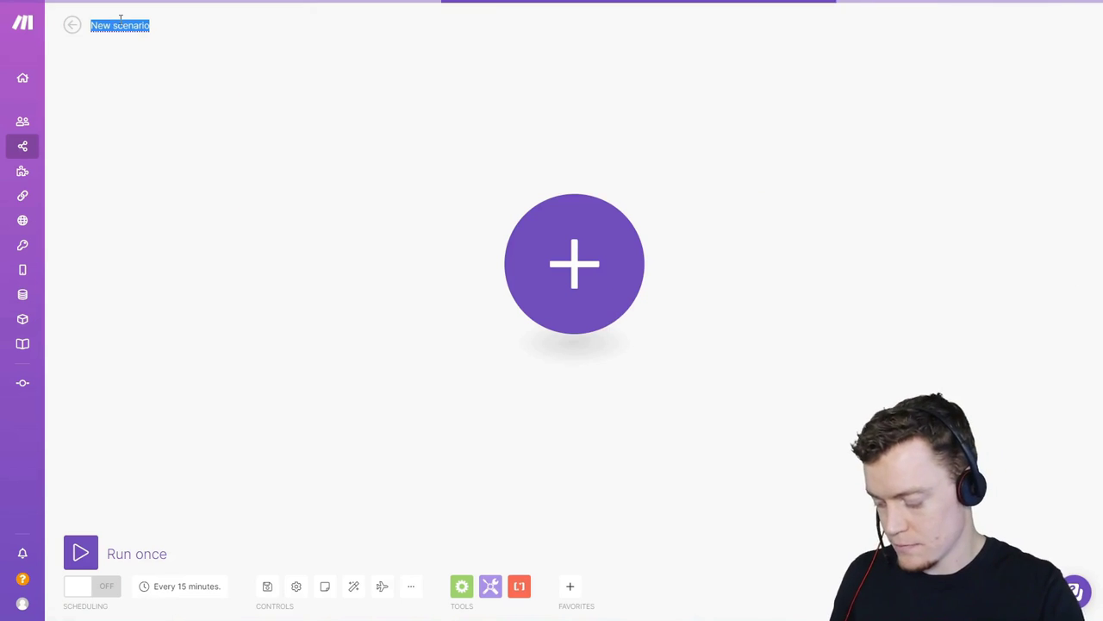
pyautogui.write('Example')
# Step: Search the apps for Google Sheets and add its Watch Rows trigger as the scenario's first module
pyautogui.click(609, 249)
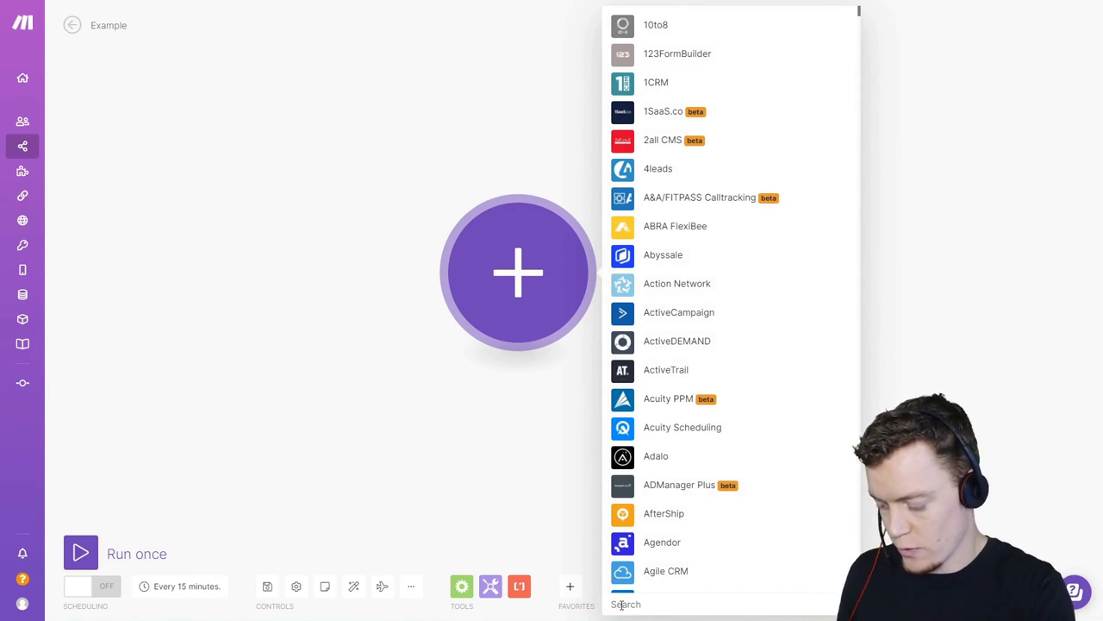
pyautogui.write('google')
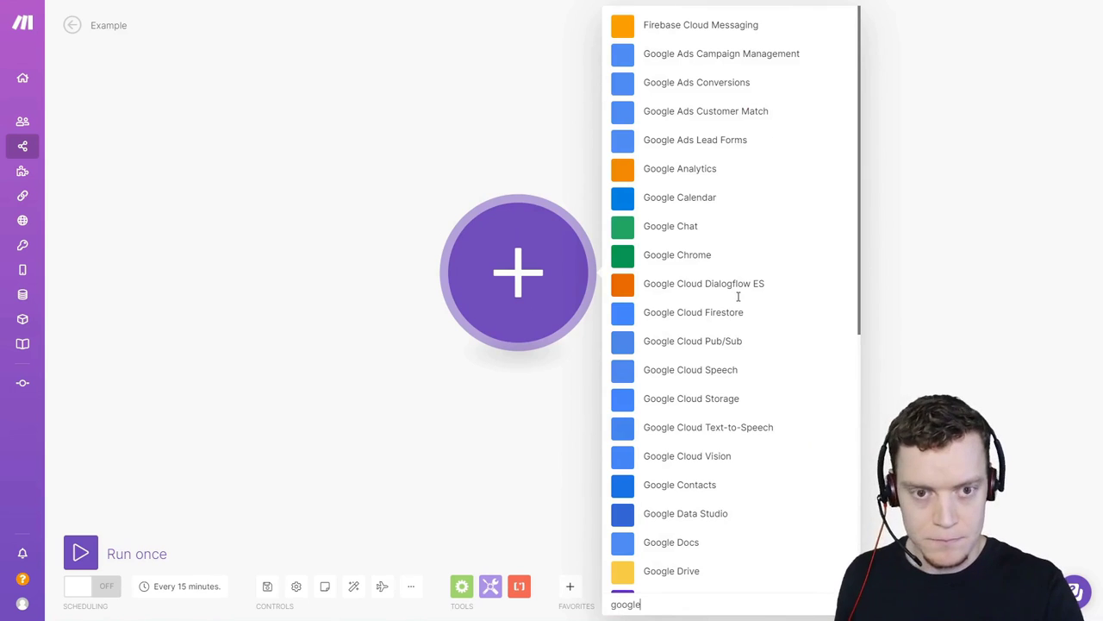
pyautogui.write(' s')
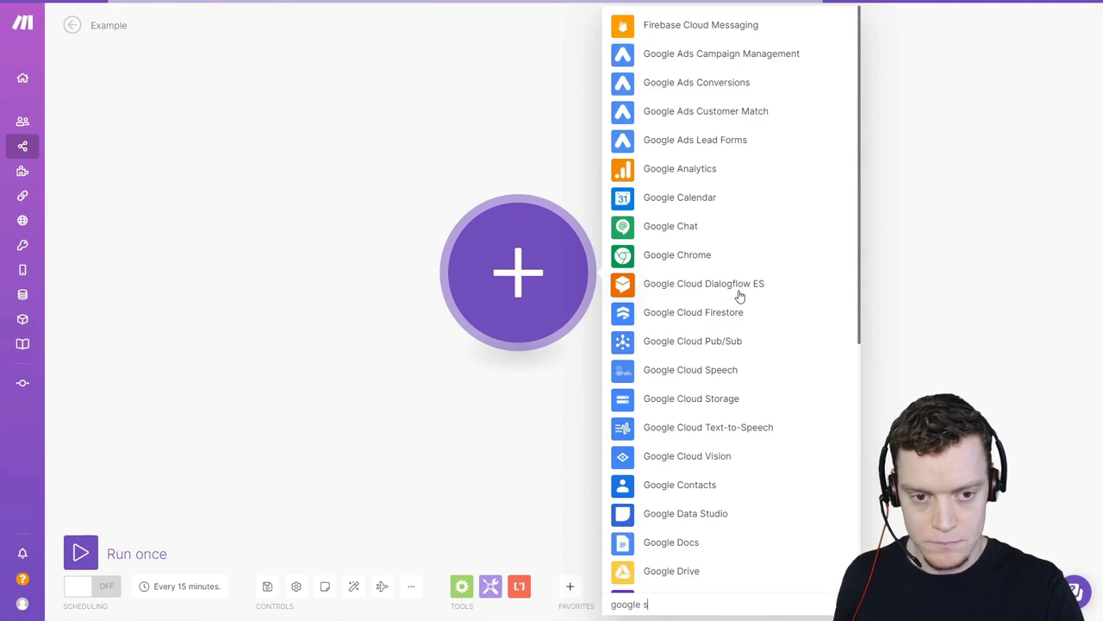
pyautogui.write('heets')
pyautogui.click(701, 268)
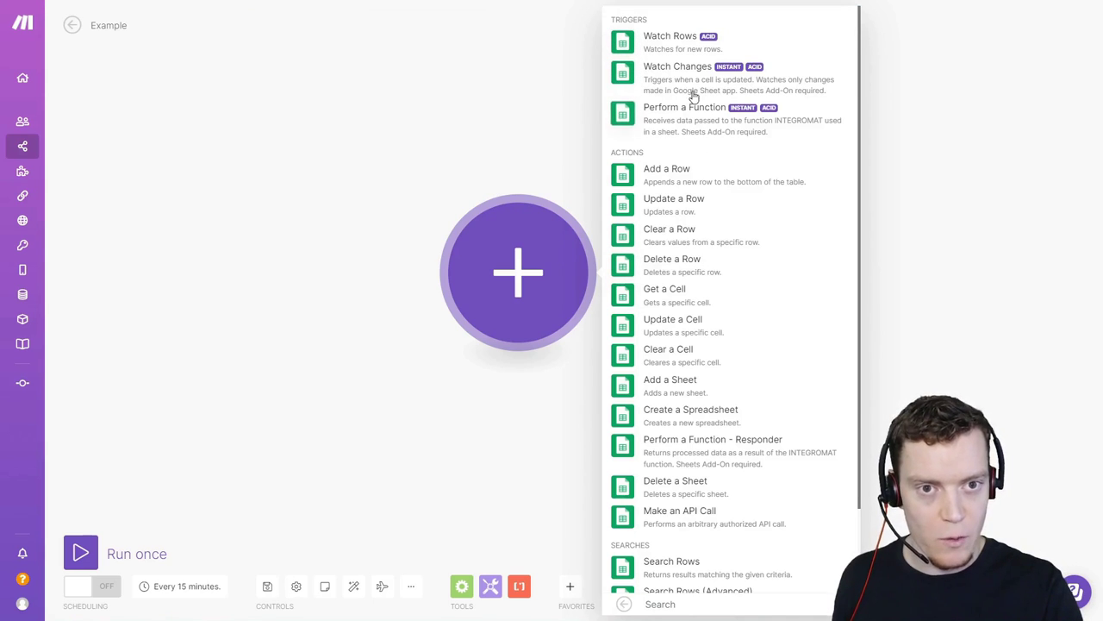
pyautogui.click(694, 50)
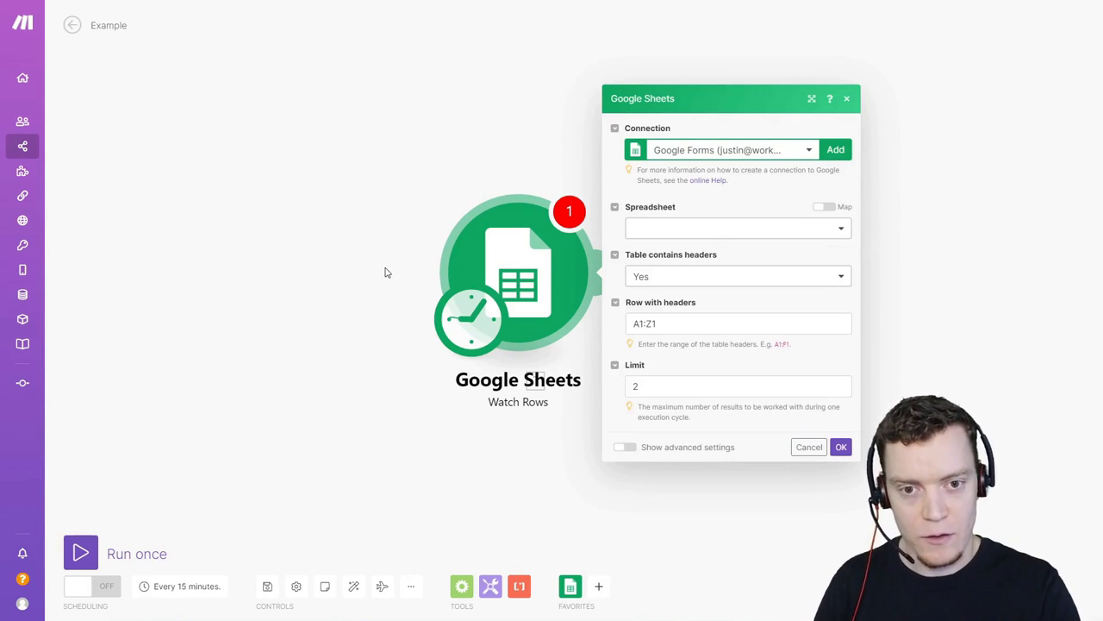
# Step: Try to create a connection named "My Google connection" for the Watch Rows module
pyautogui.click(791, 153)
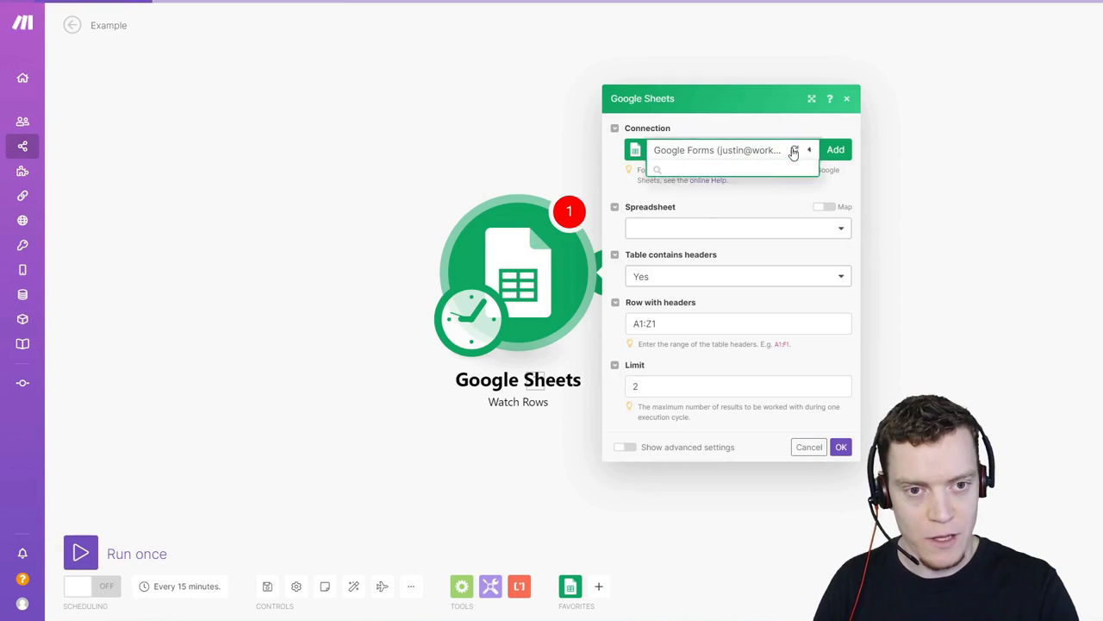
pyautogui.click(753, 199)
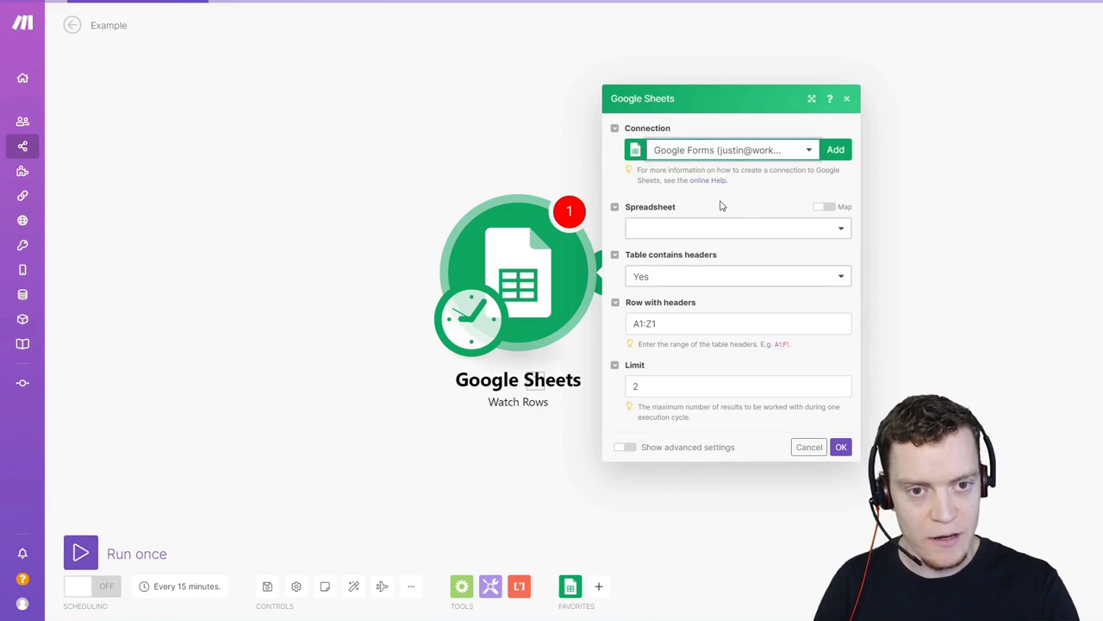
pyautogui.click(835, 149)
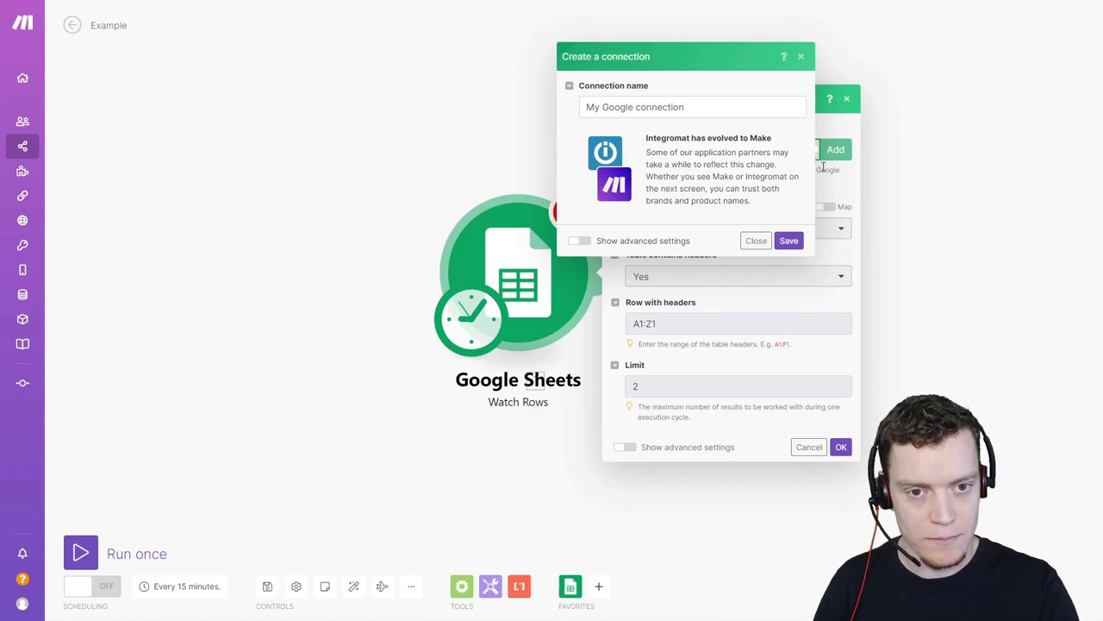
pyautogui.moveTo(663, 111); pyautogui.dragTo(698, 118)
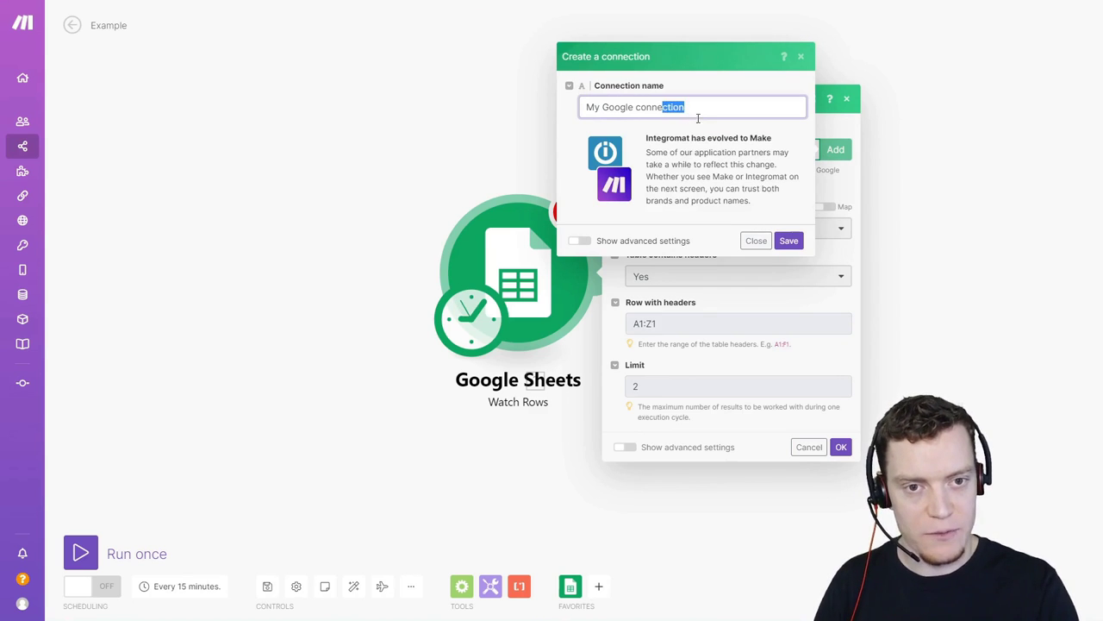
pyautogui.click(788, 242)
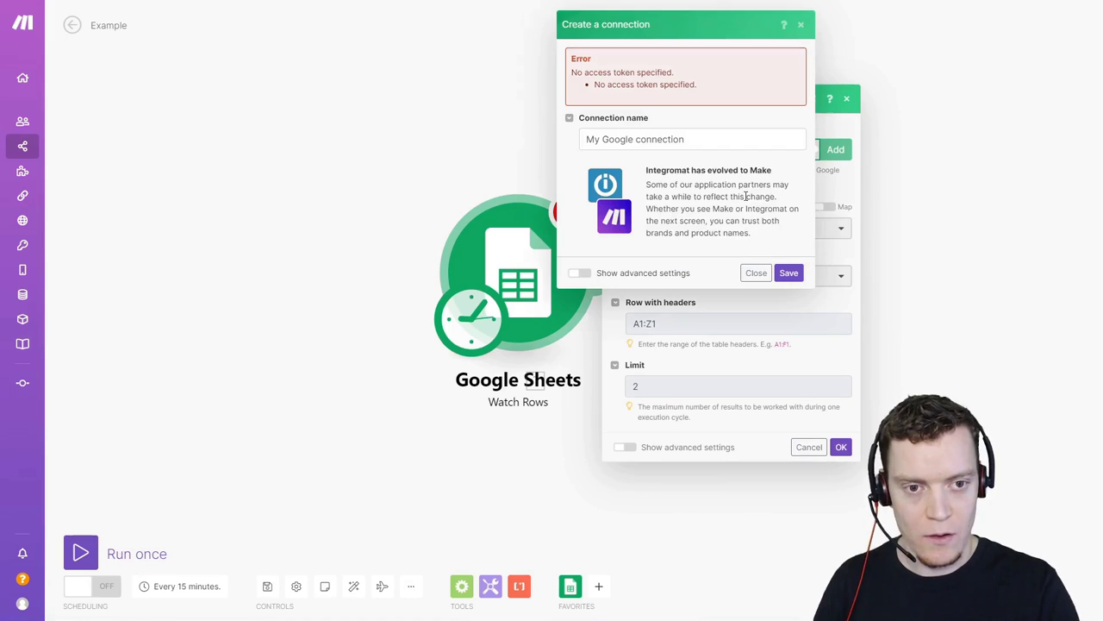
pyautogui.click(756, 273)
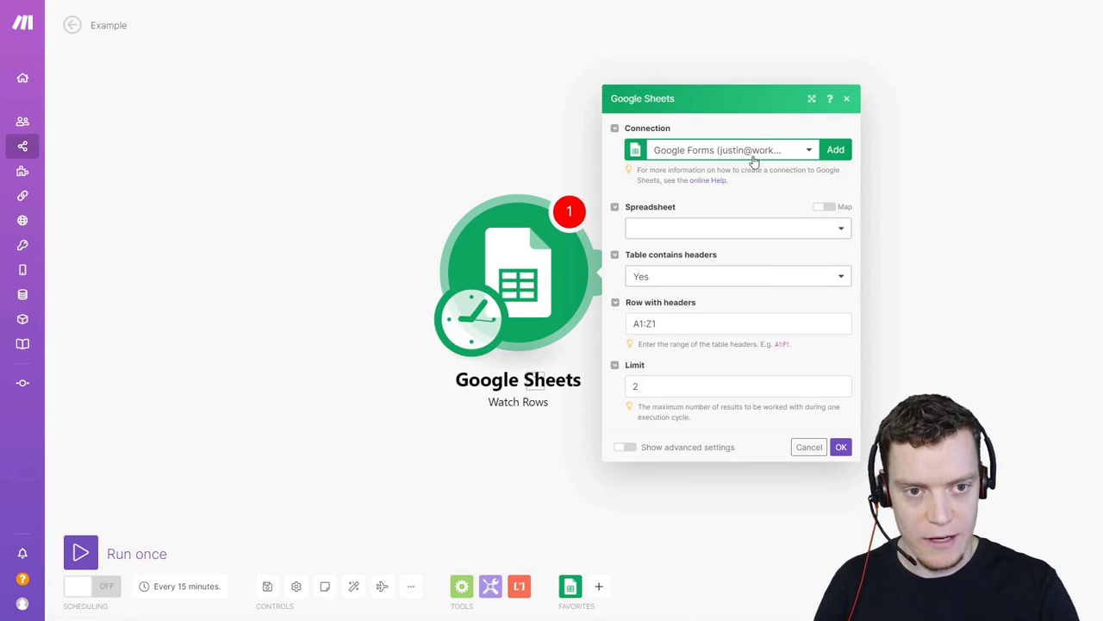
# Step: Review the connection and spreadsheet choices of the Watch Rows module and close its settings without saving
pyautogui.click(753, 155)
pyautogui.click(726, 205)
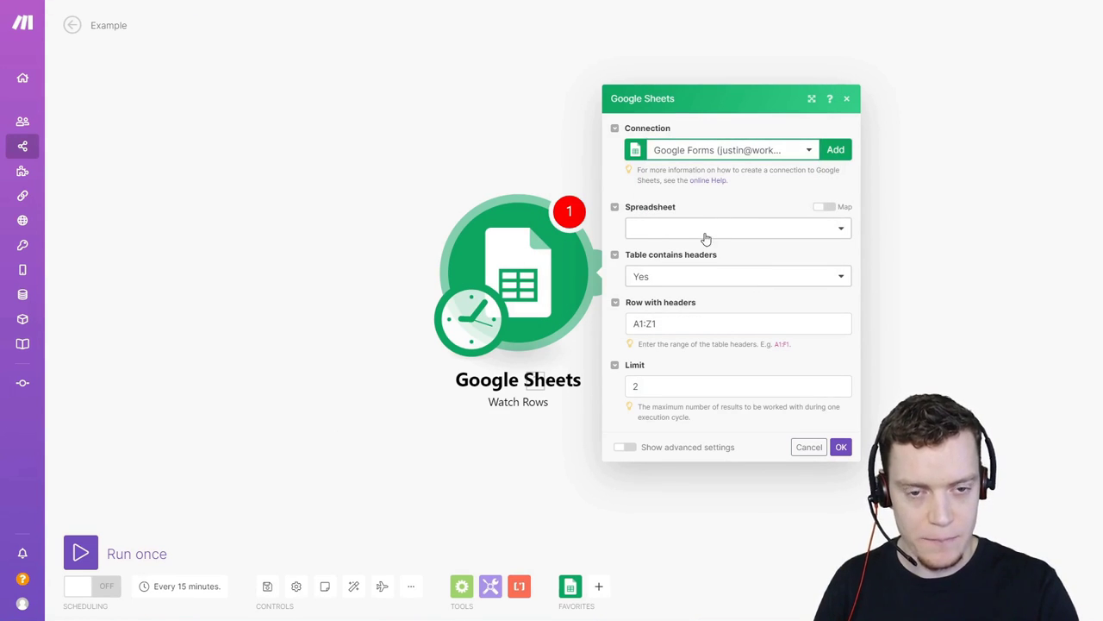
pyautogui.click(714, 230)
pyautogui.click(753, 202)
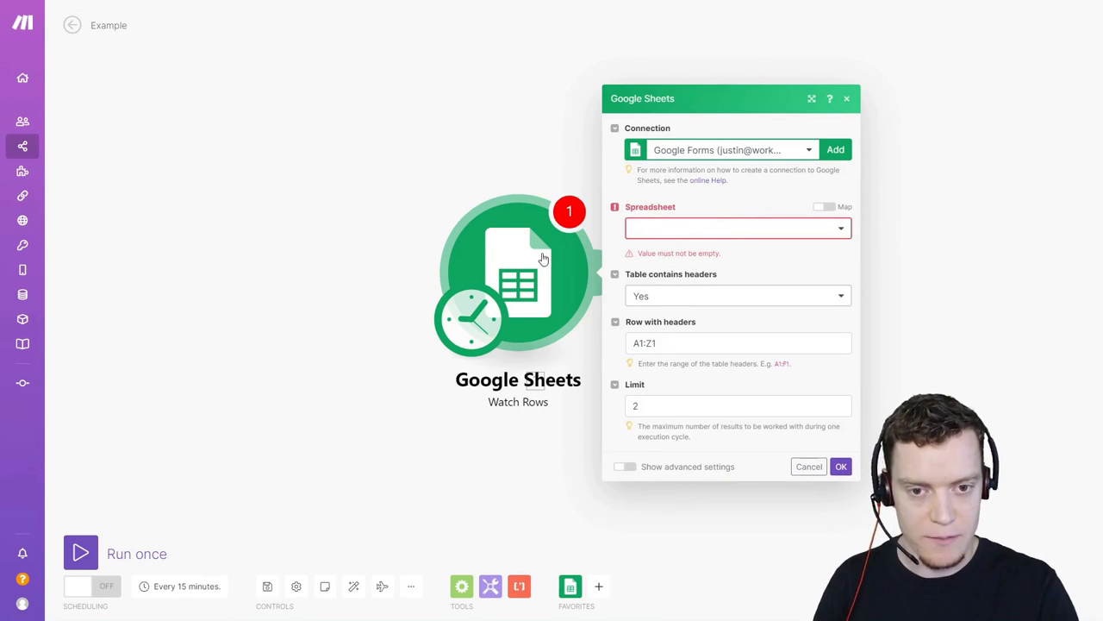
pyautogui.click(809, 467)
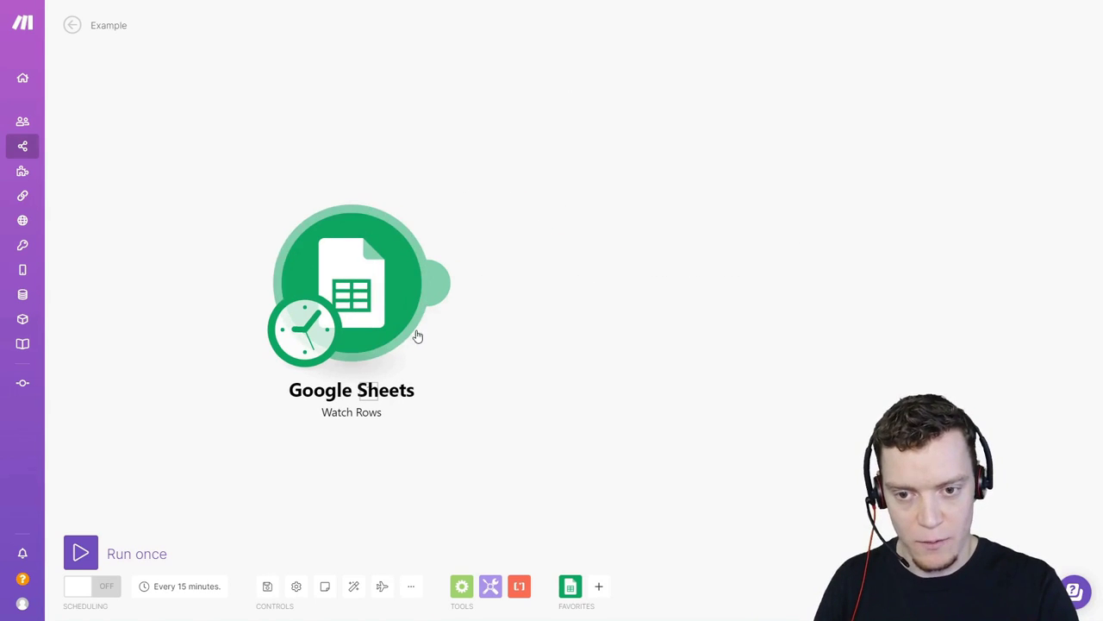
# Step: Add a Google Sheets Add a Row module after Watch Rows and close its settings unconfigured
pyautogui.click(570, 587)
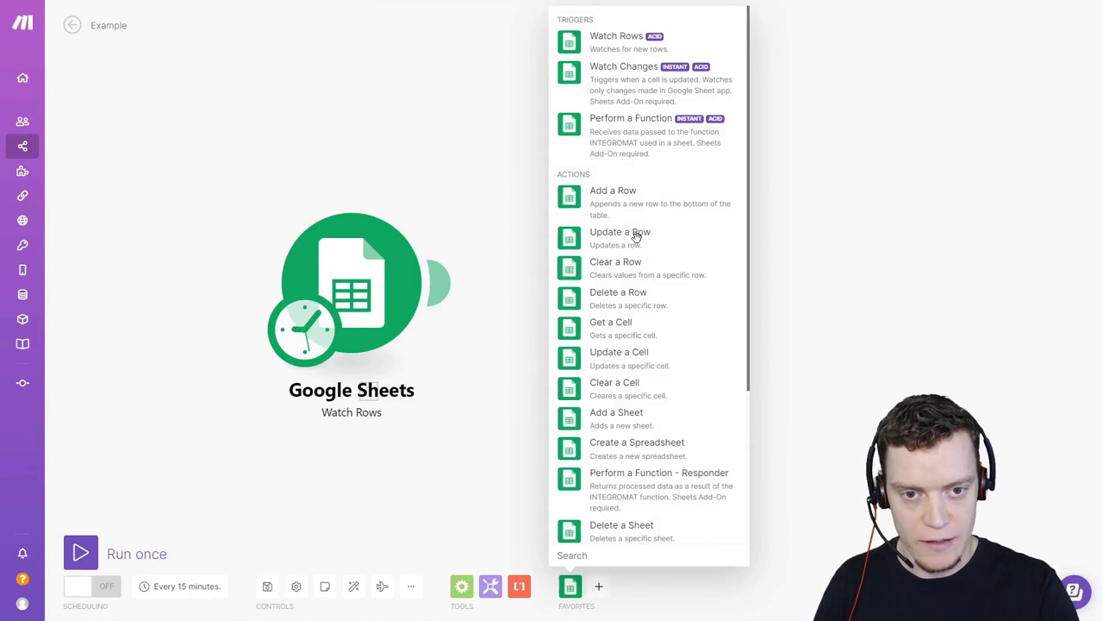
pyautogui.click(613, 192)
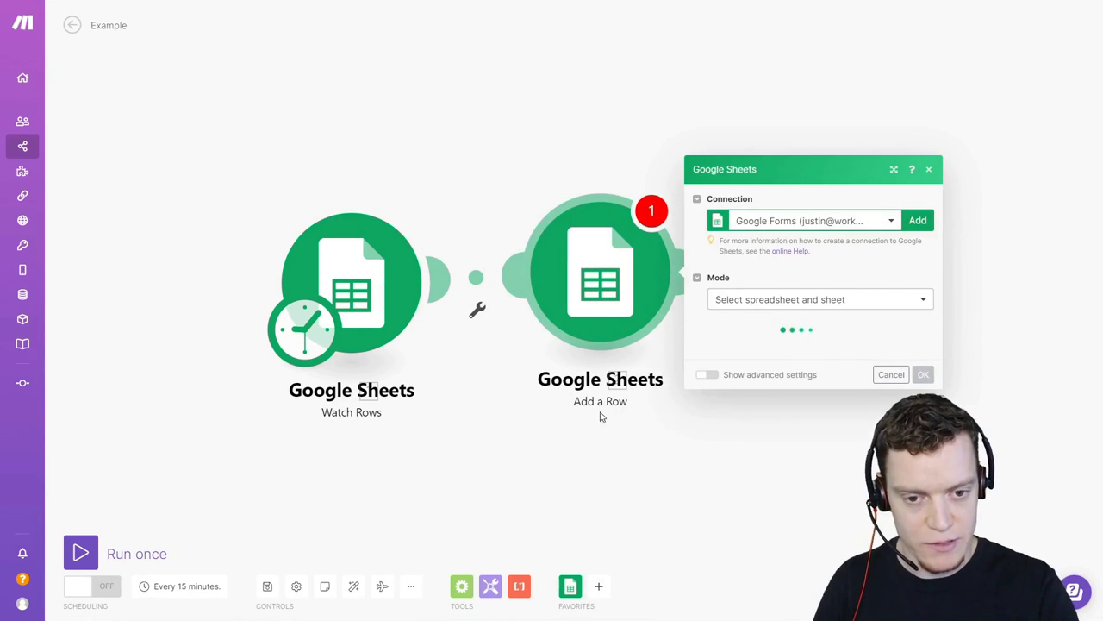
pyautogui.click(694, 479)
# Step: Add a Google Sheets Update a Row module after Add a Row, check its available connections, and cancel its settings
pyautogui.click(570, 587)
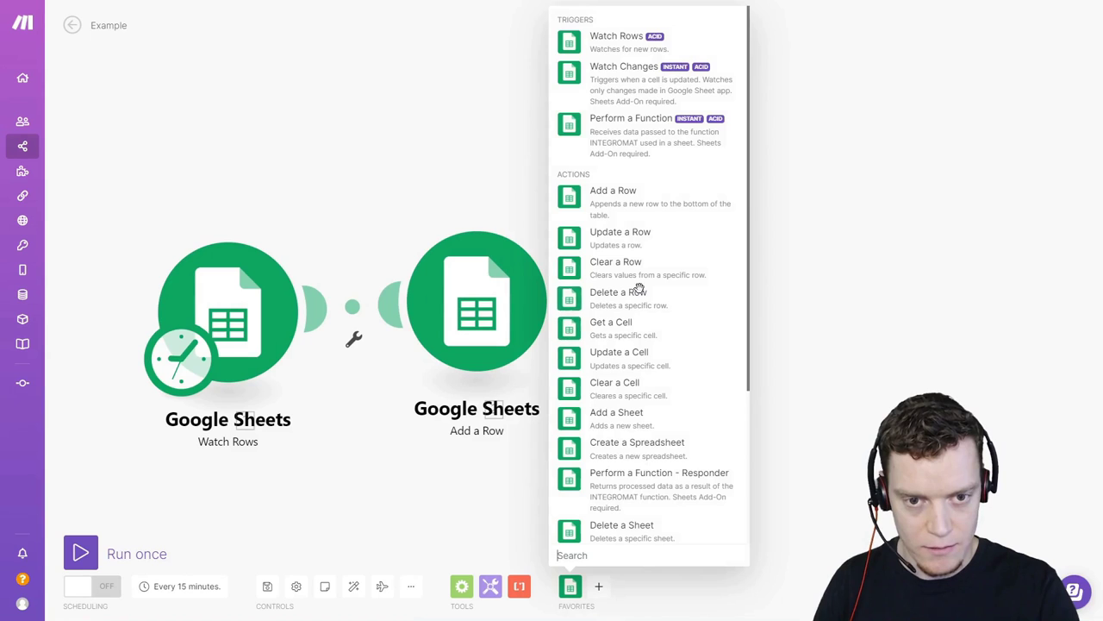
pyautogui.click(648, 242)
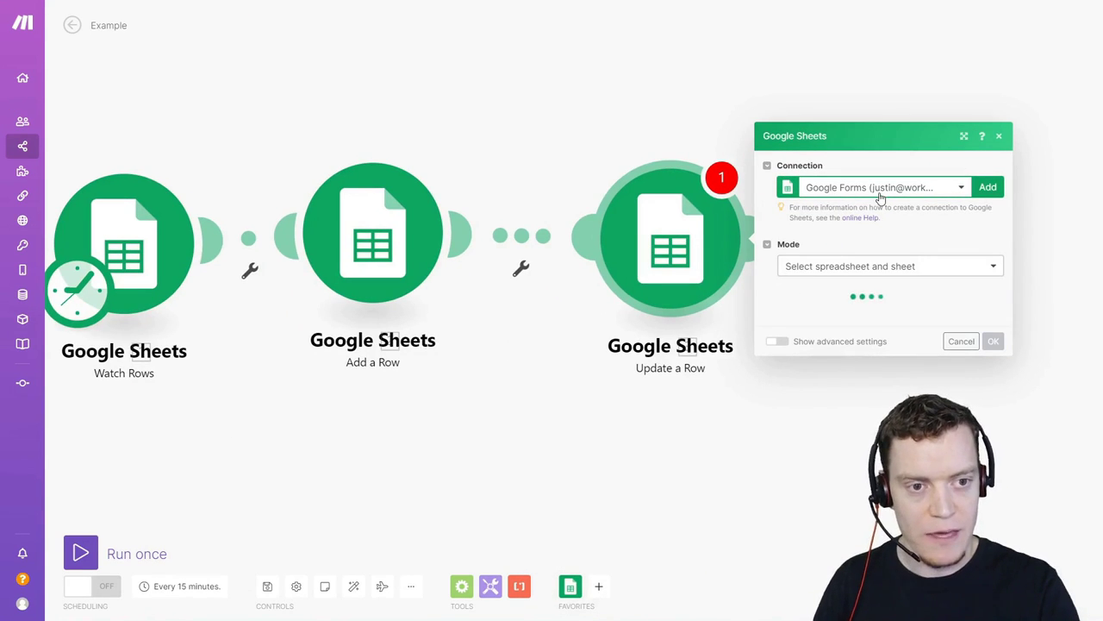
pyautogui.click(921, 196)
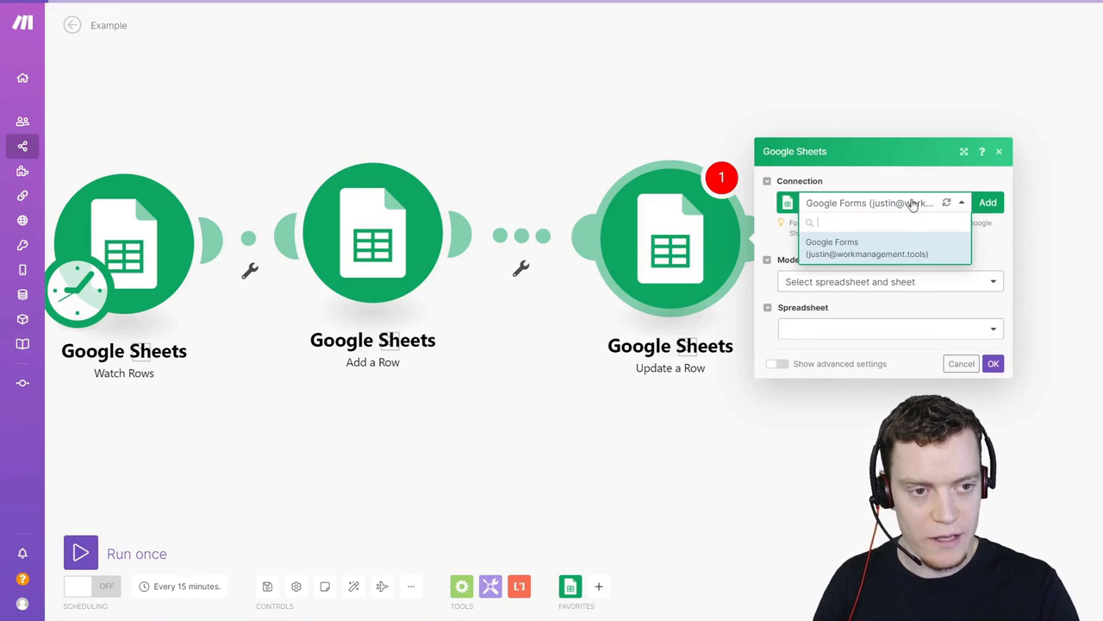
pyautogui.click(1000, 238)
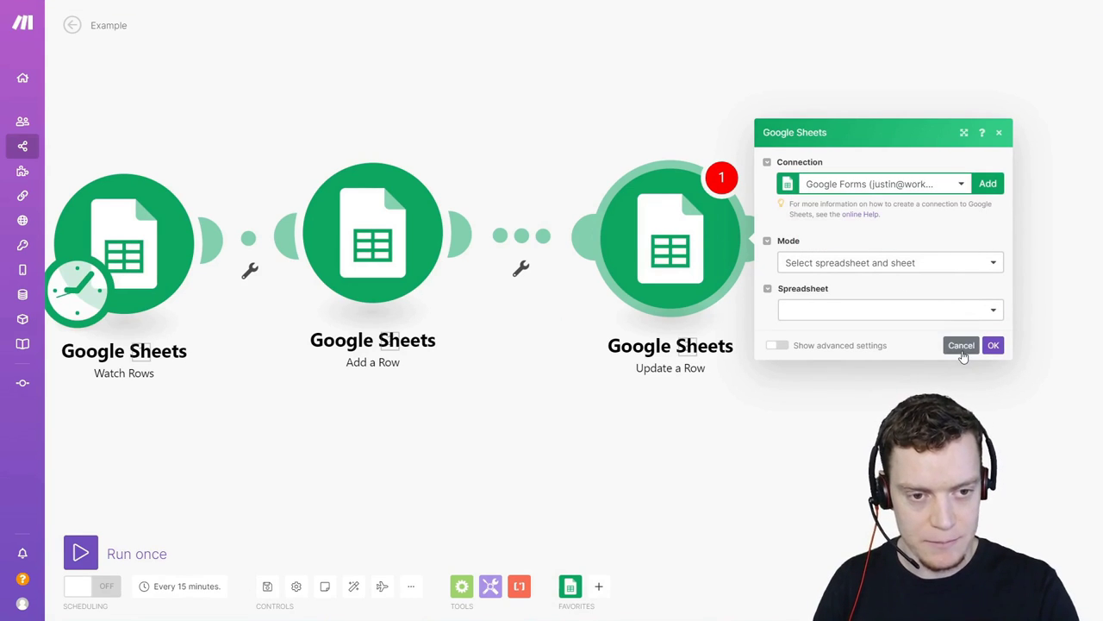
pyautogui.click(961, 345)
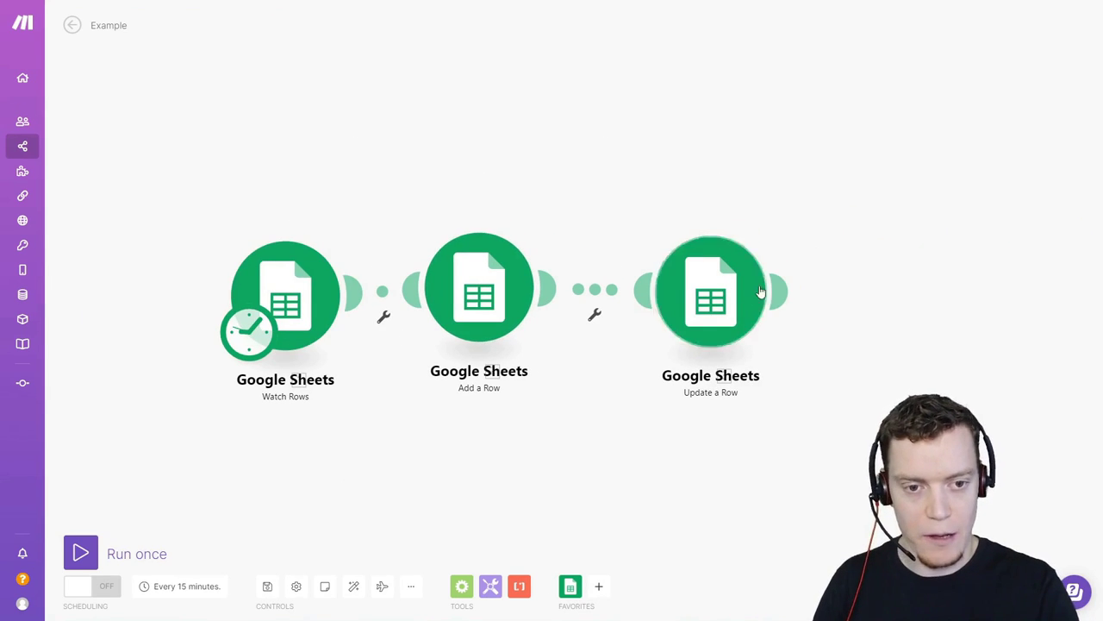
# Step: Add a Google Sheets Get a Cell module after Update a Row and close its settings unconfigured
pyautogui.click(570, 586)
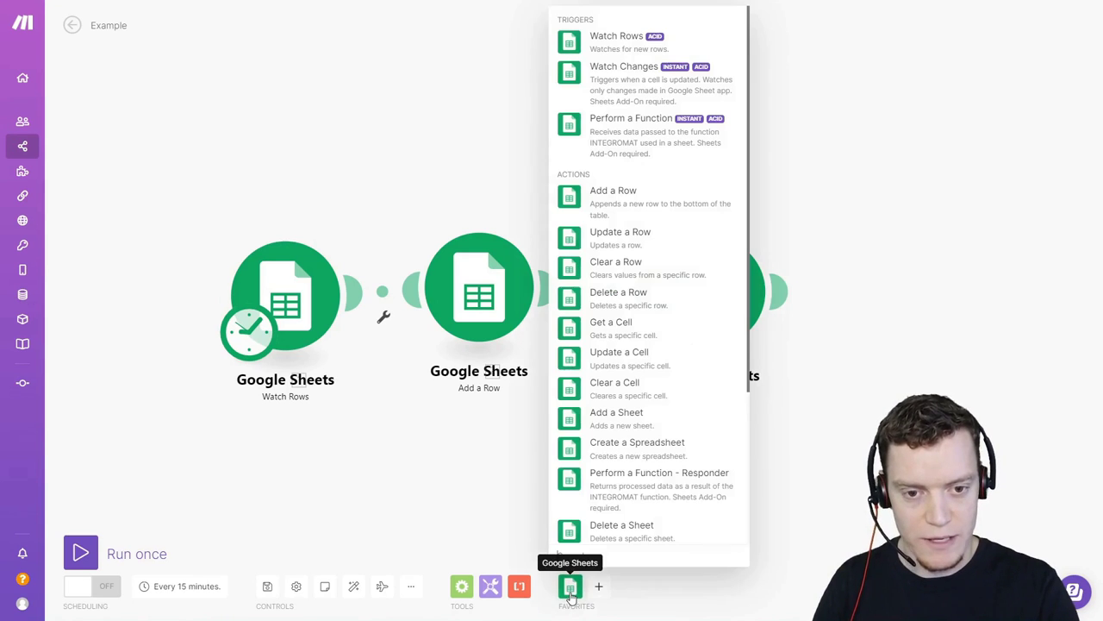
pyautogui.click(650, 326)
pyautogui.click(936, 306)
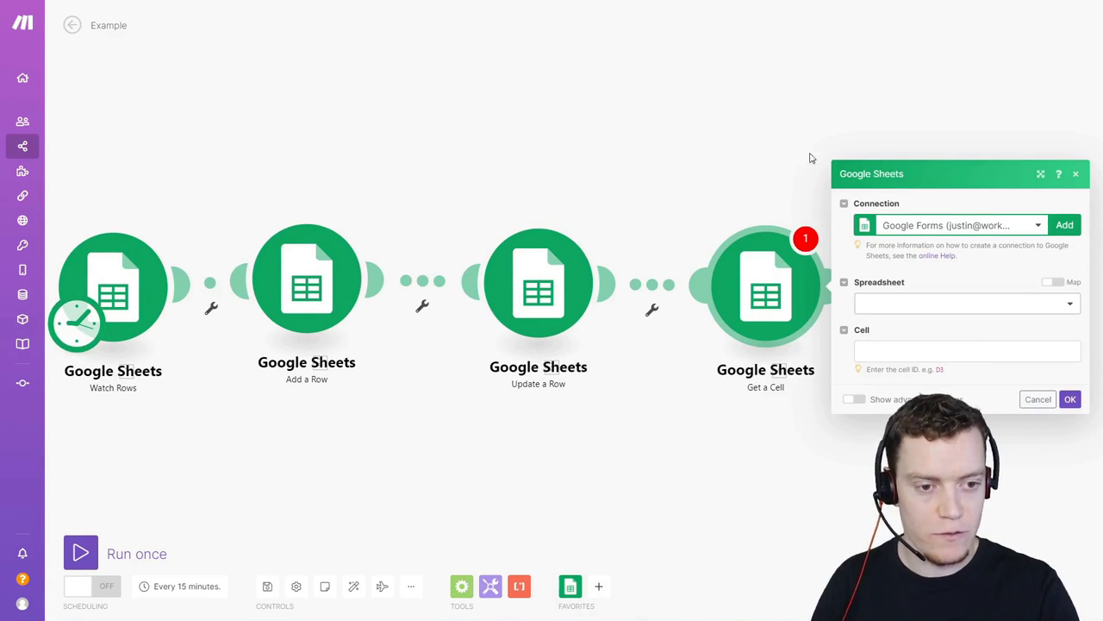
pyautogui.click(735, 136)
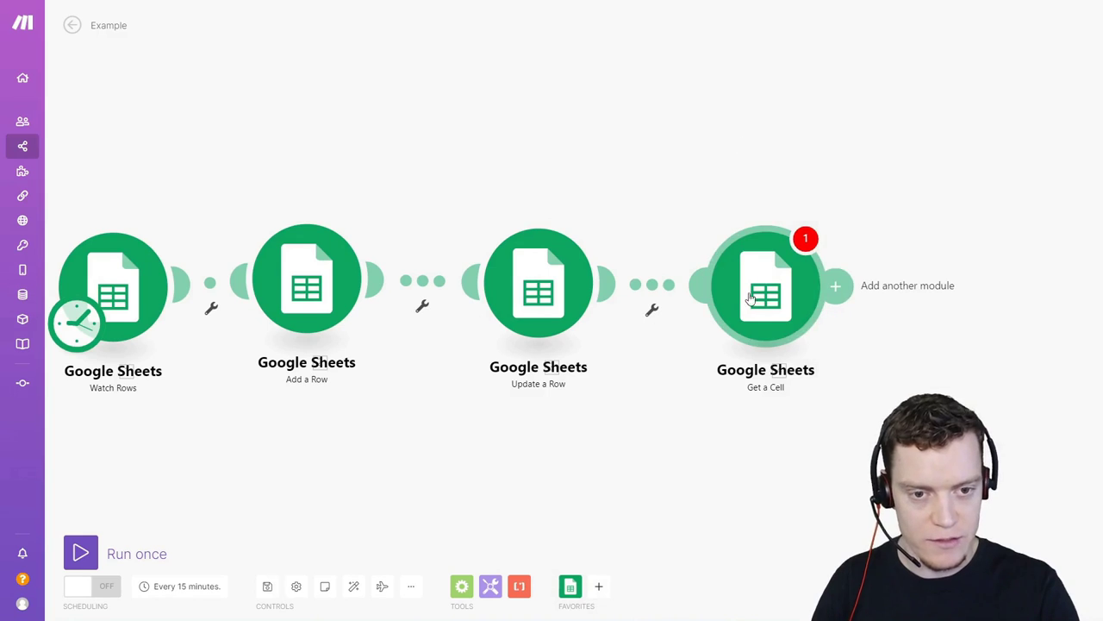
# Step: Move the Get a Cell module between Watch Rows and Add a Row in the scenario flow
pyautogui.click(659, 287)
pyautogui.click(648, 226)
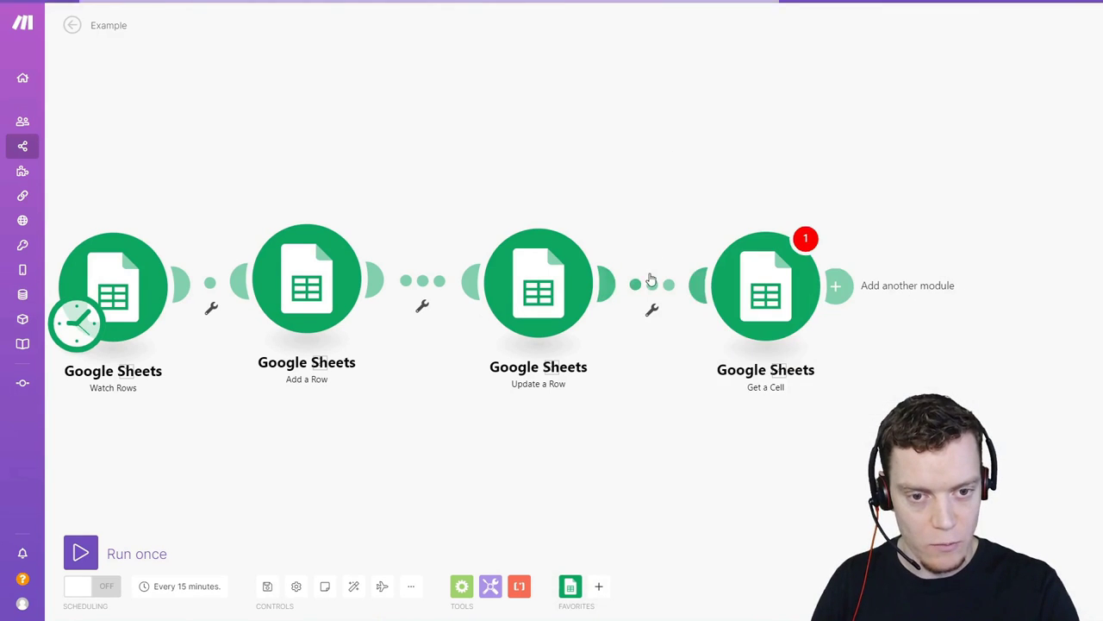
pyautogui.click(652, 308)
pyautogui.click(668, 310)
pyautogui.moveTo(765, 283); pyautogui.dragTo(276, 294)
pyautogui.click(608, 283)
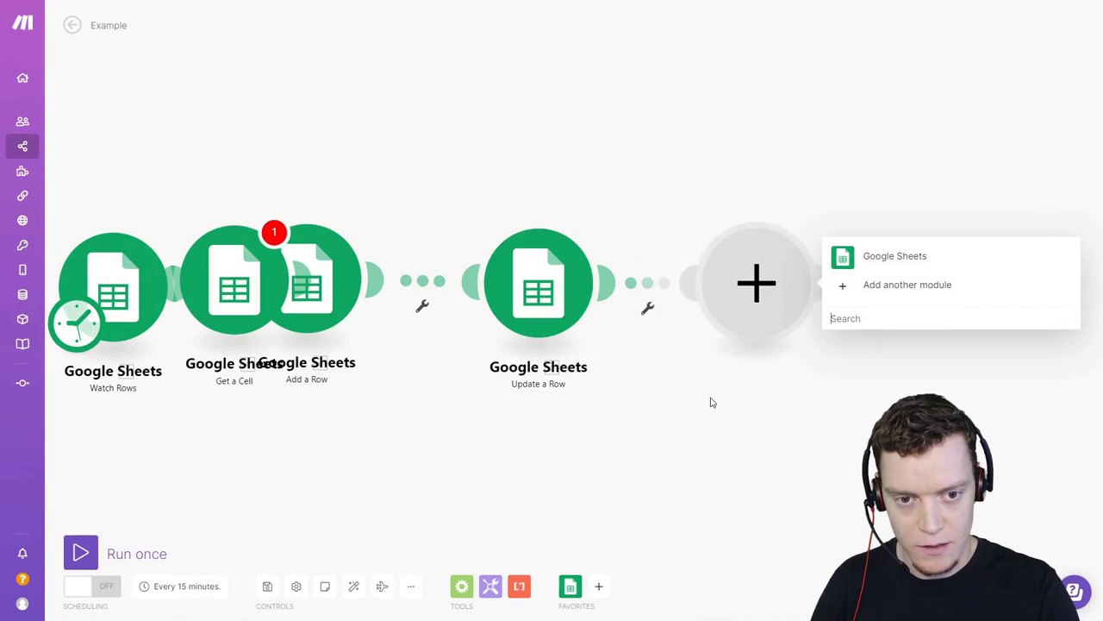
# Step: Space the Update a Row, Add a Row and Get a Cell modules apart and auto-align the whole scenario
pyautogui.click(527, 277)
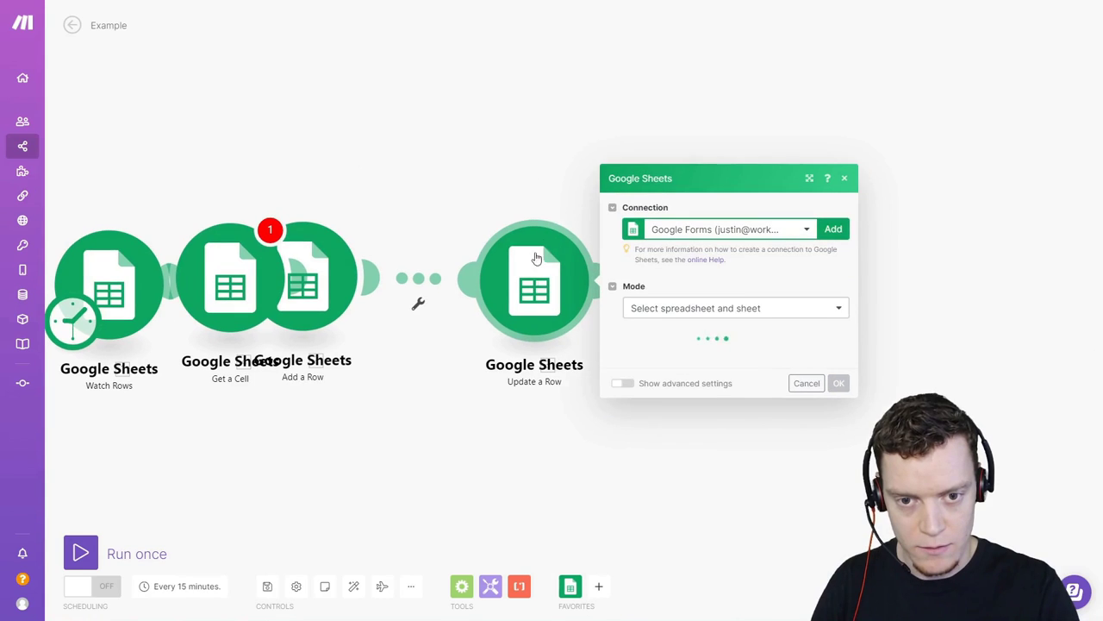
pyautogui.click(517, 207)
pyautogui.moveTo(568, 288); pyautogui.dragTo(825, 275)
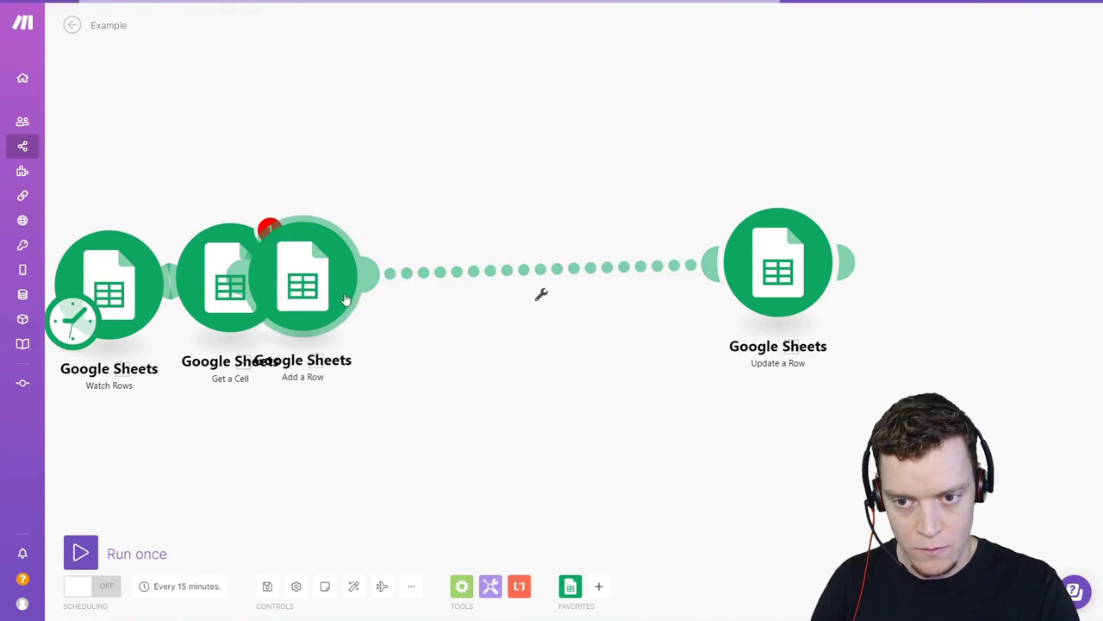
pyautogui.moveTo(345, 299); pyautogui.dragTo(589, 282)
pyautogui.moveTo(248, 298); pyautogui.dragTo(356, 291)
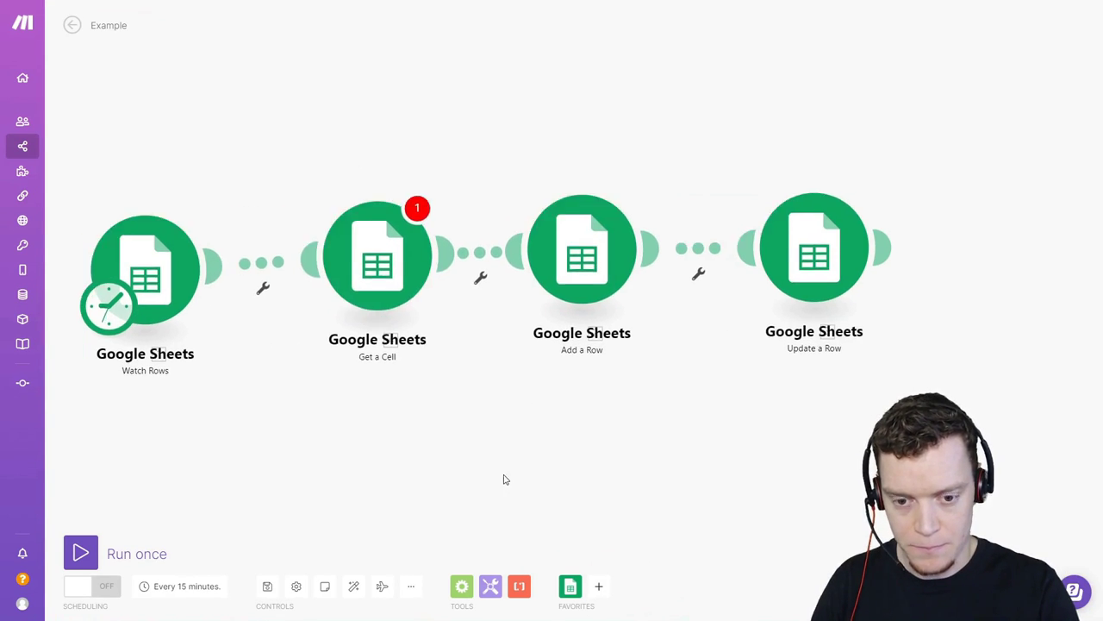
pyautogui.click(355, 590)
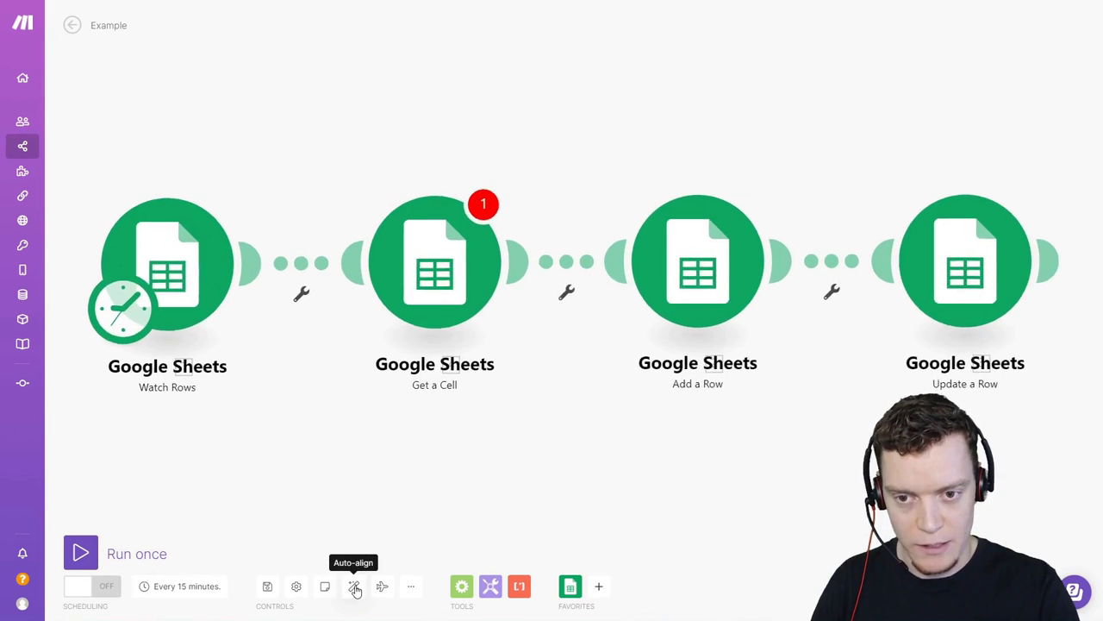
pyautogui.scroll(-2, 699, 408)
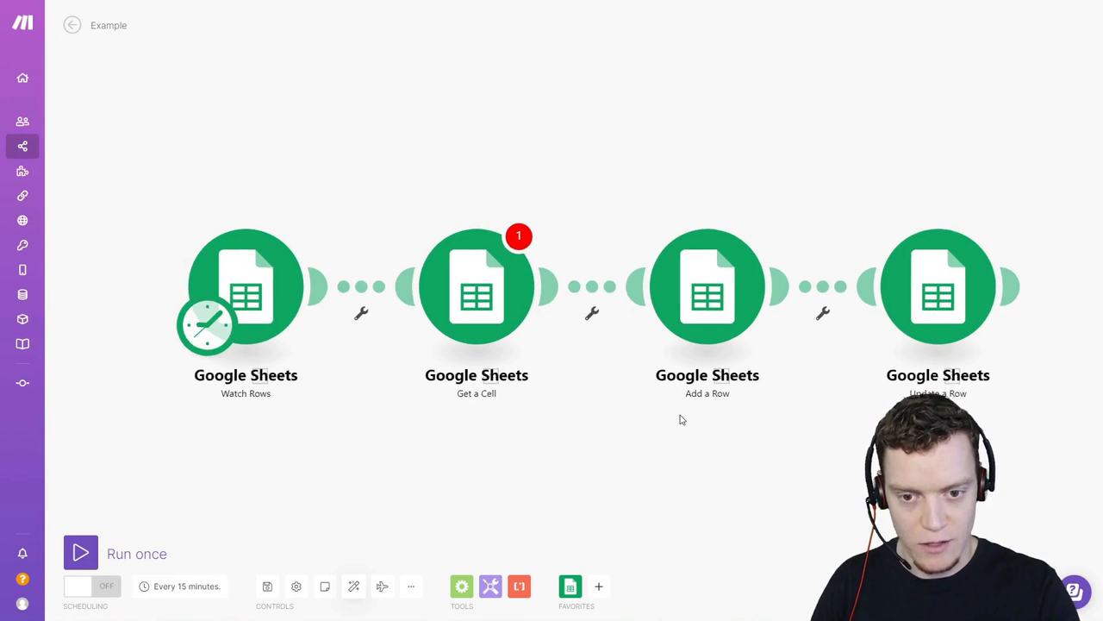
# Step: Leave the scenario editor for the organization overview, discarding the unsaved changes
pyautogui.moveTo(32, 81)
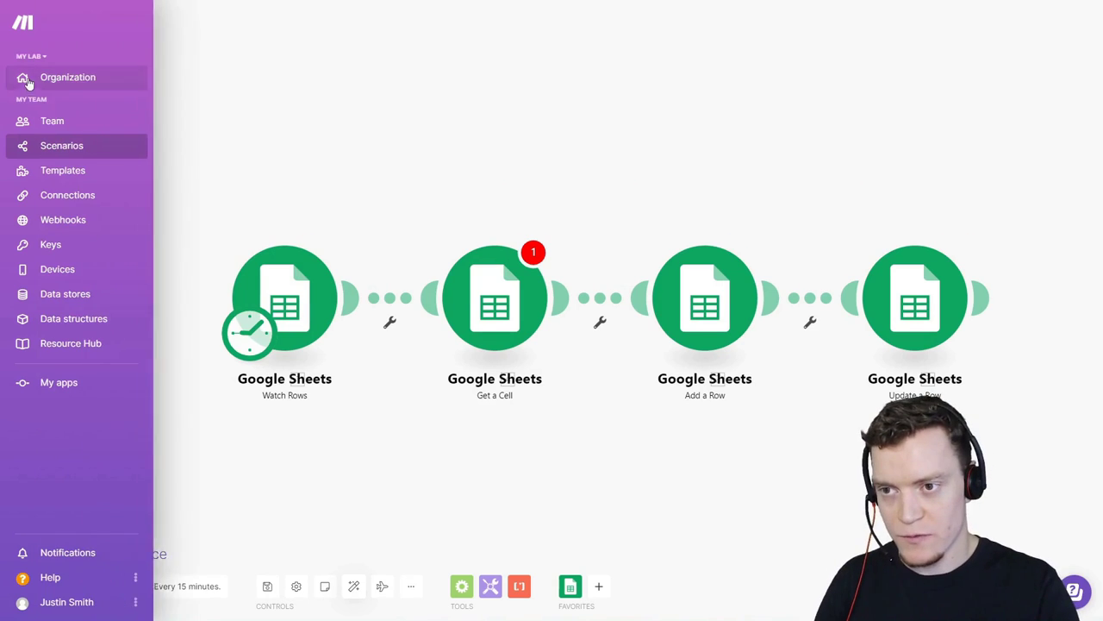
pyautogui.click(72, 78)
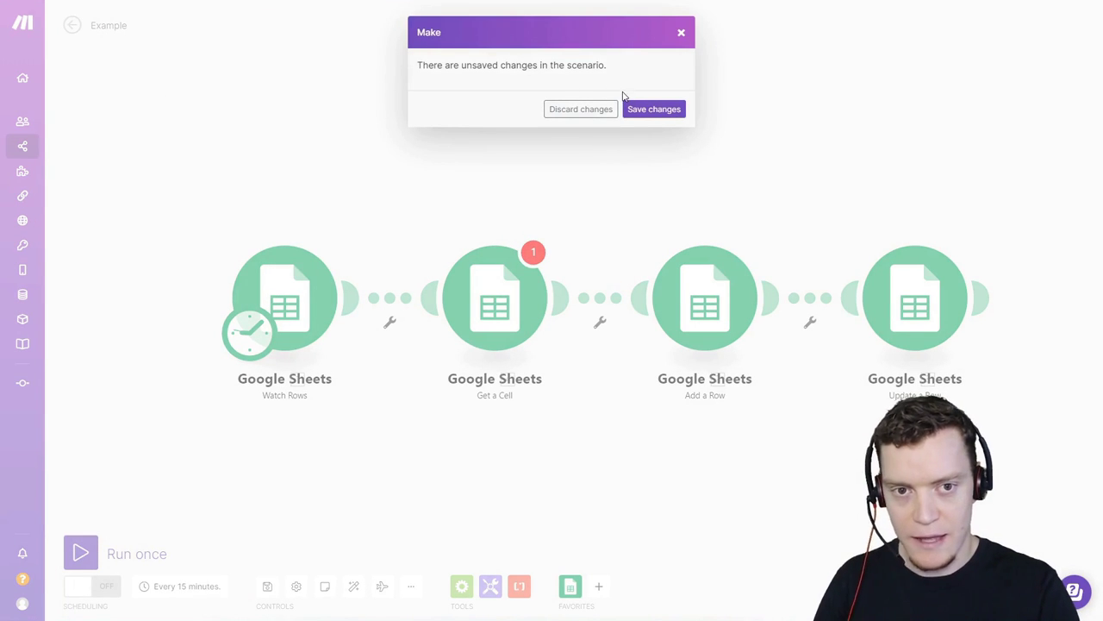
pyautogui.click(603, 112)
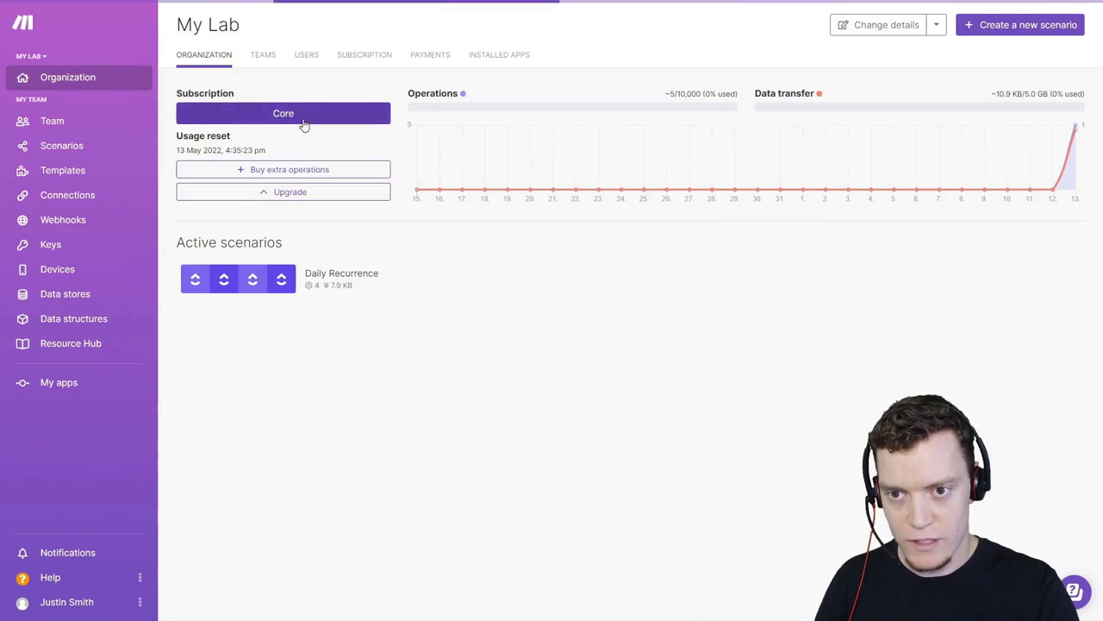
# Step: Open the organization's subscription plans and examine the Core plan's price tiers by monthly operations
pyautogui.click(310, 120)
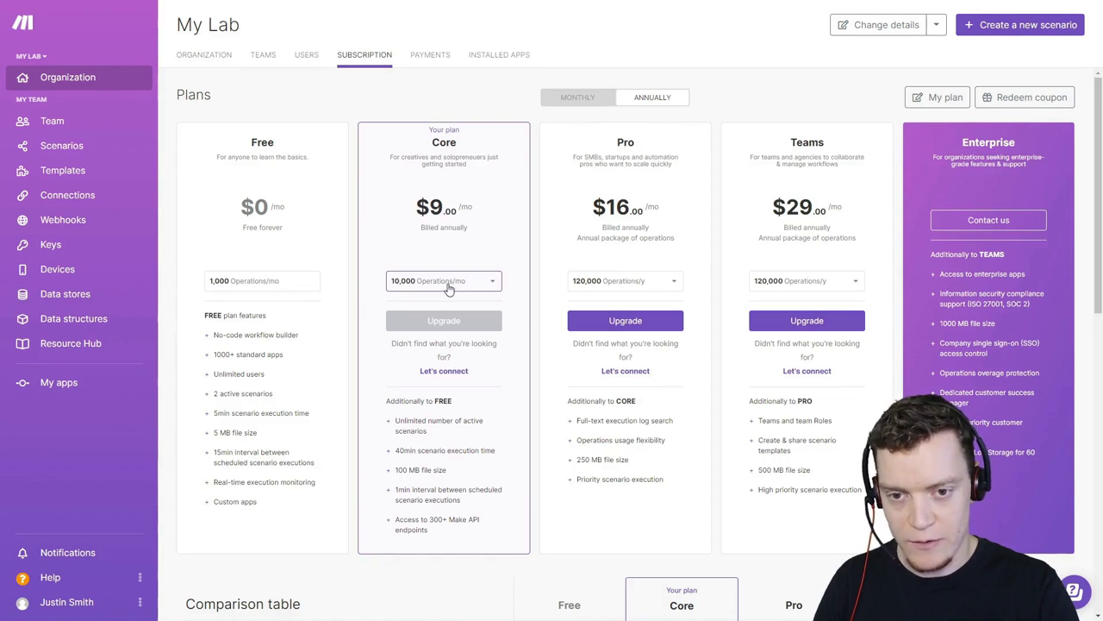
pyautogui.click(490, 285)
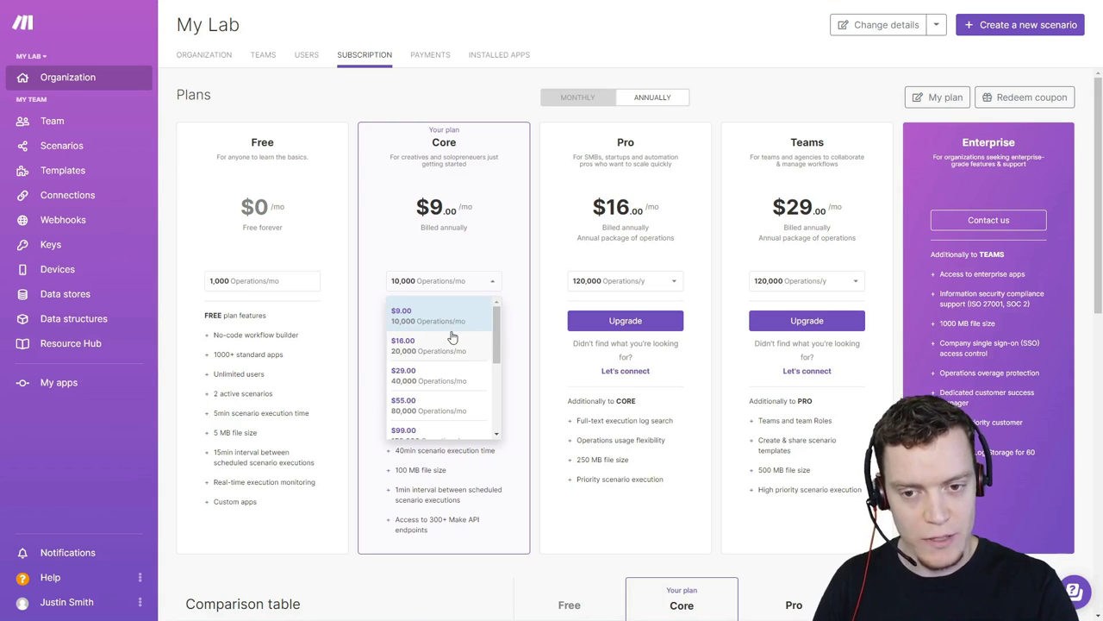
pyautogui.click(470, 280)
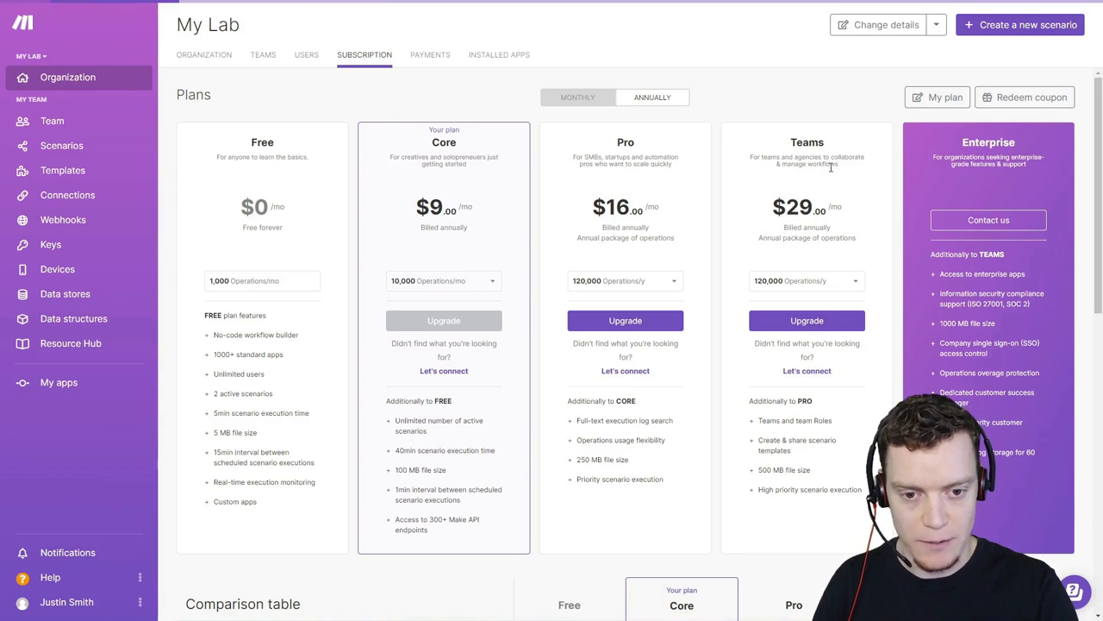
pyautogui.click(463, 285)
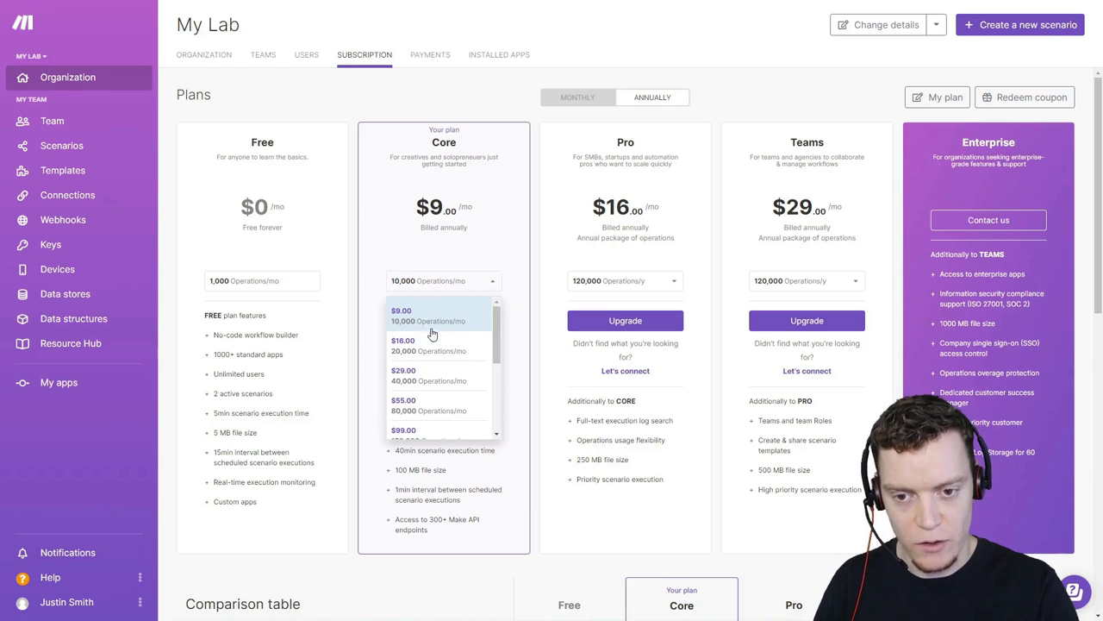
pyautogui.scroll(-4, 444, 345)
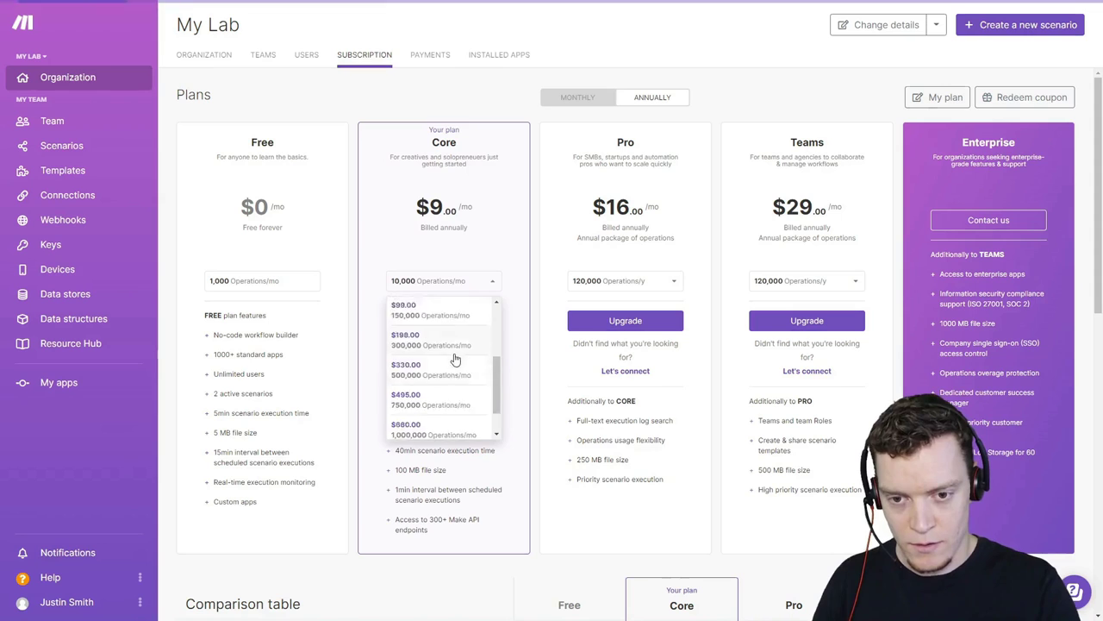
pyautogui.scroll(1, 448, 364)
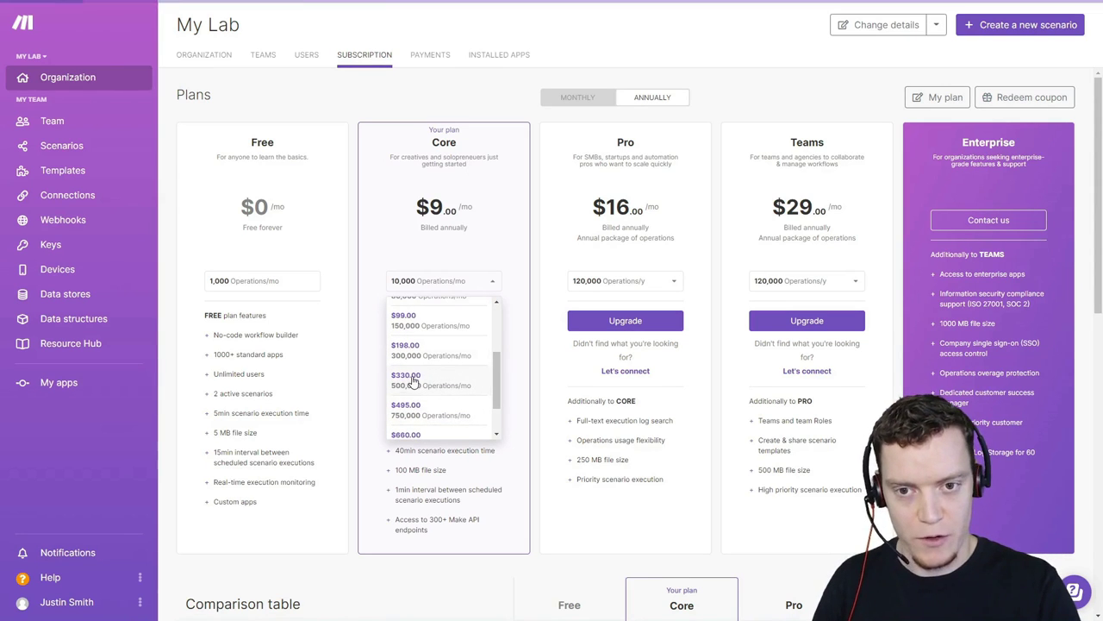
pyautogui.scroll(3, 431, 384)
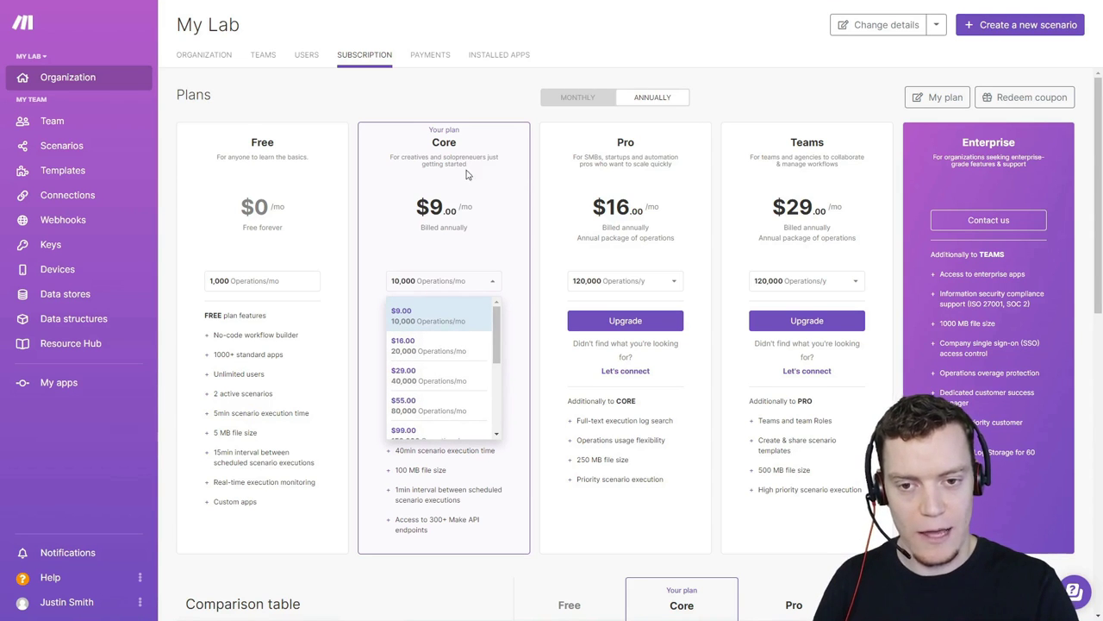
pyautogui.click(508, 246)
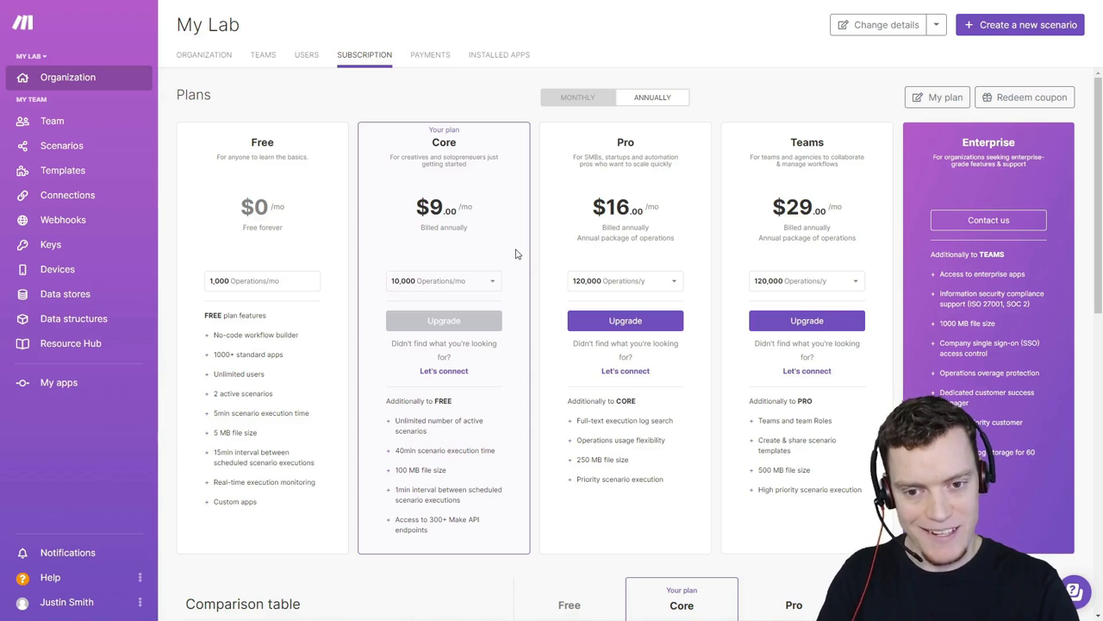
pyautogui.click(488, 286)
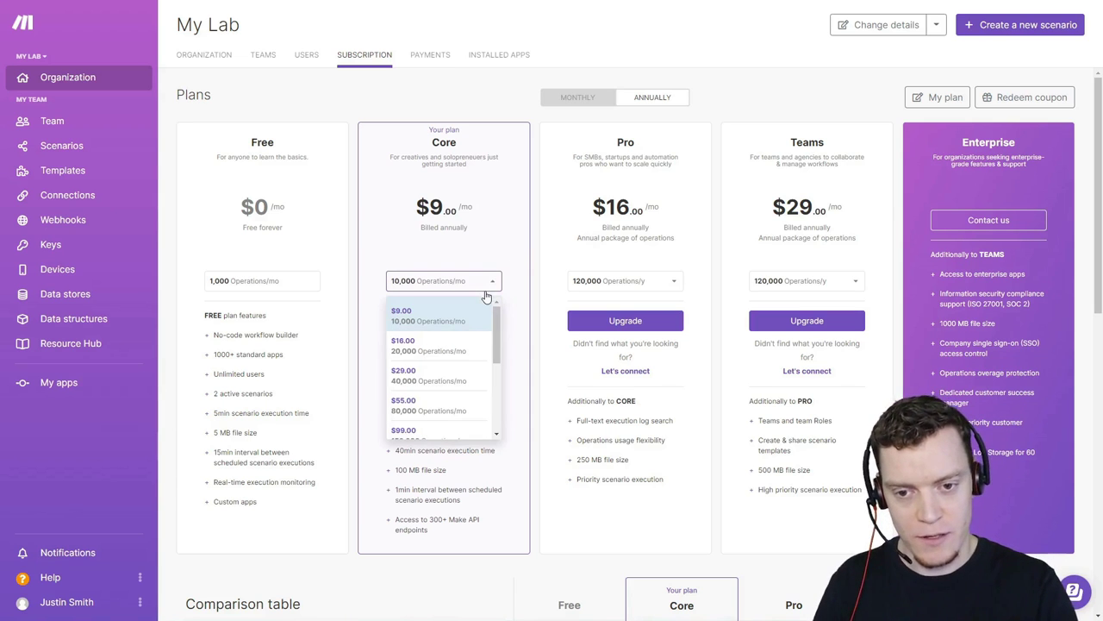
pyautogui.click(510, 250)
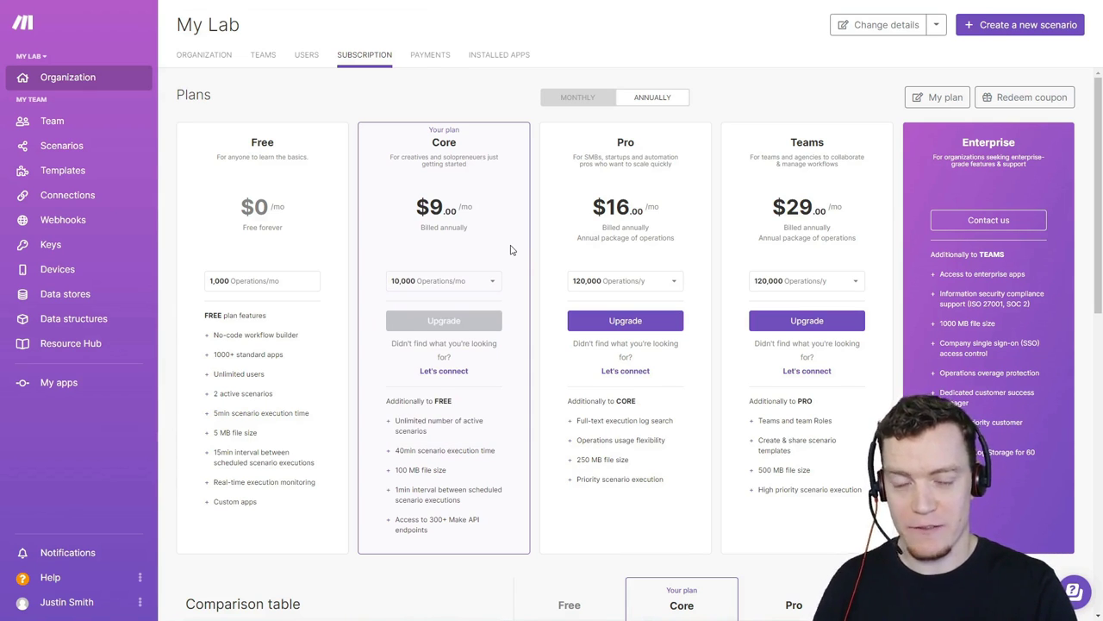
pyautogui.click(488, 281)
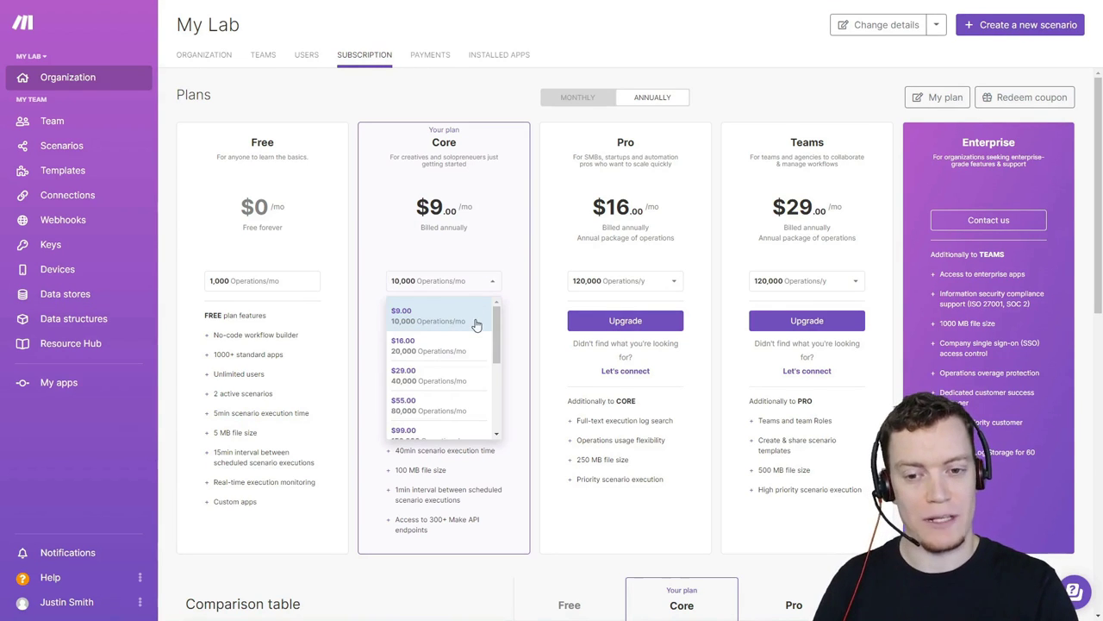
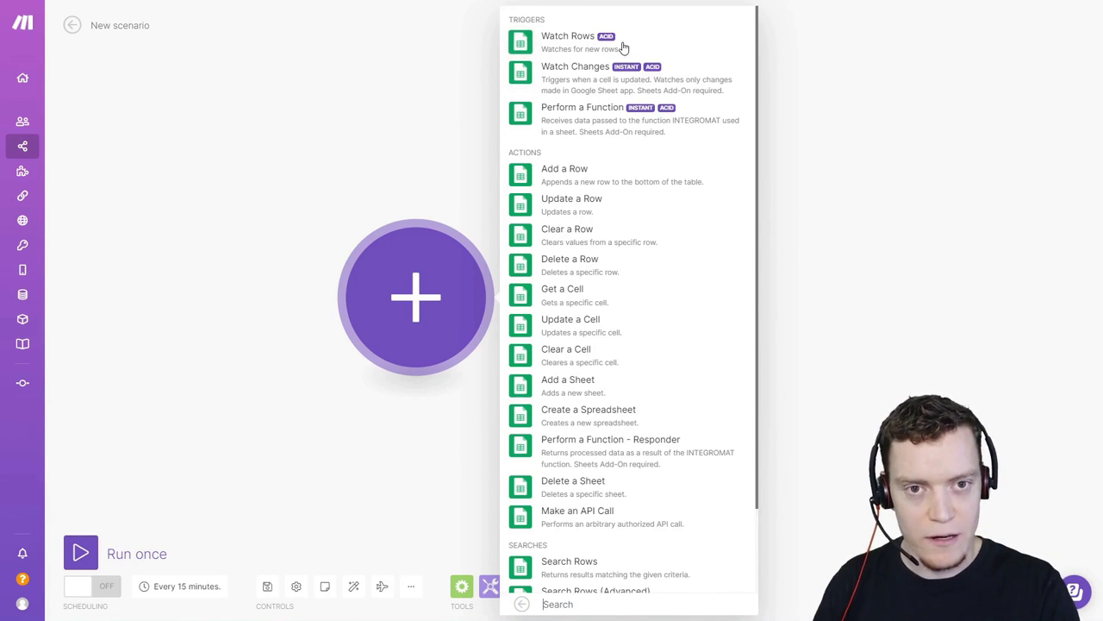
# Step: Add an unconfigured Google Sheets Watch Rows trigger to the new scenario and delete it
pyautogui.click(567, 42)
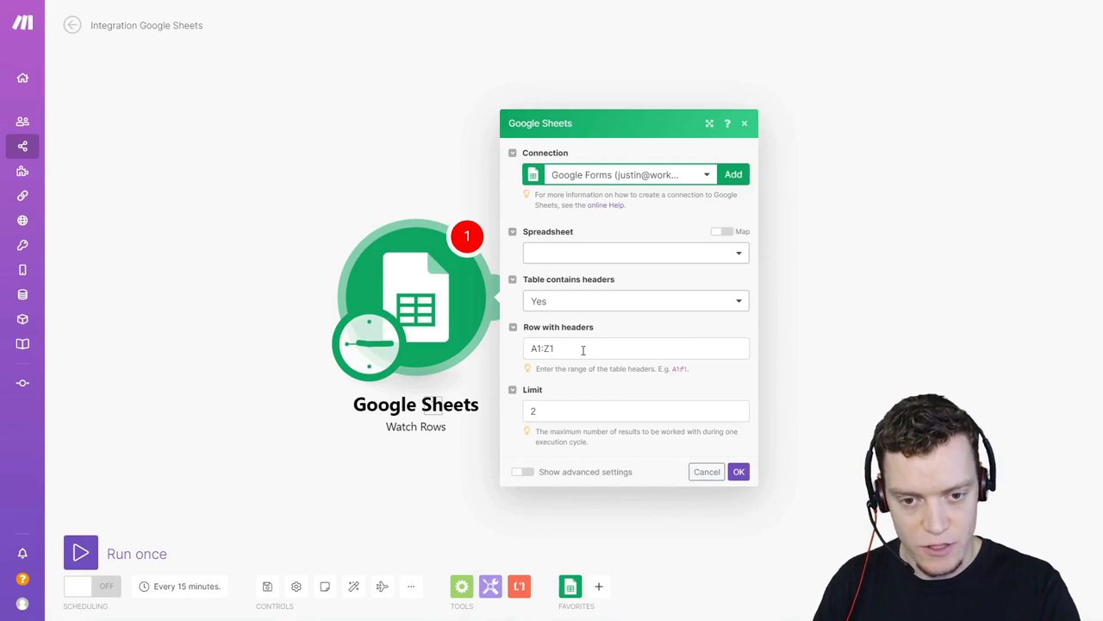
pyautogui.click(706, 471)
pyautogui.rightClick(438, 297)
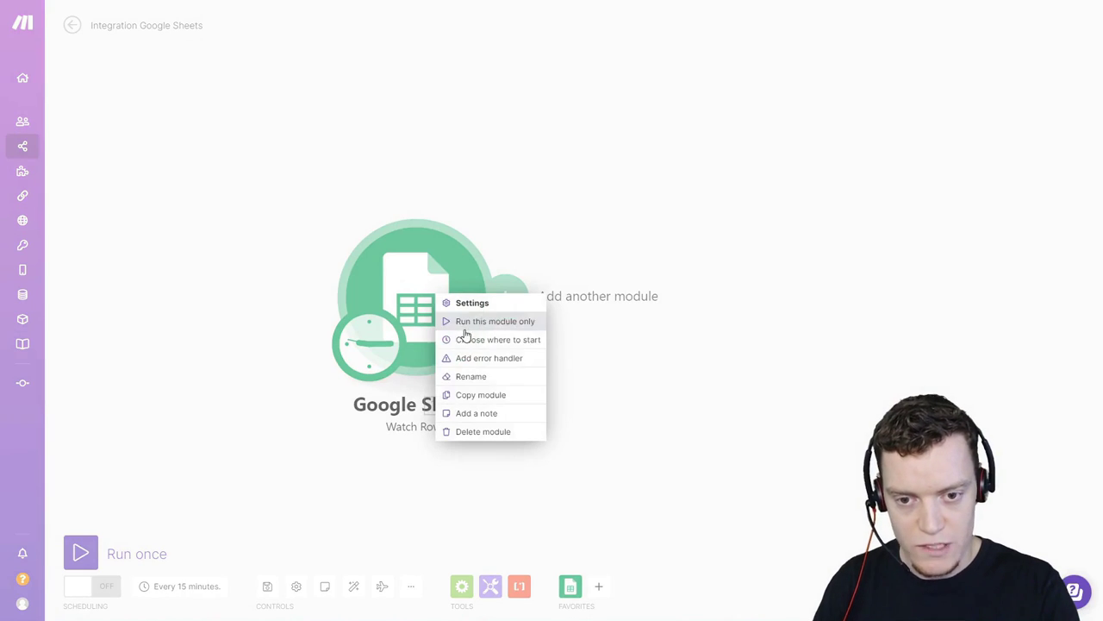
pyautogui.click(473, 431)
# Step: Add a Google Sheets Watch Changes trigger with a new webhook named "My Edit webhook webhook"
pyautogui.click(450, 276)
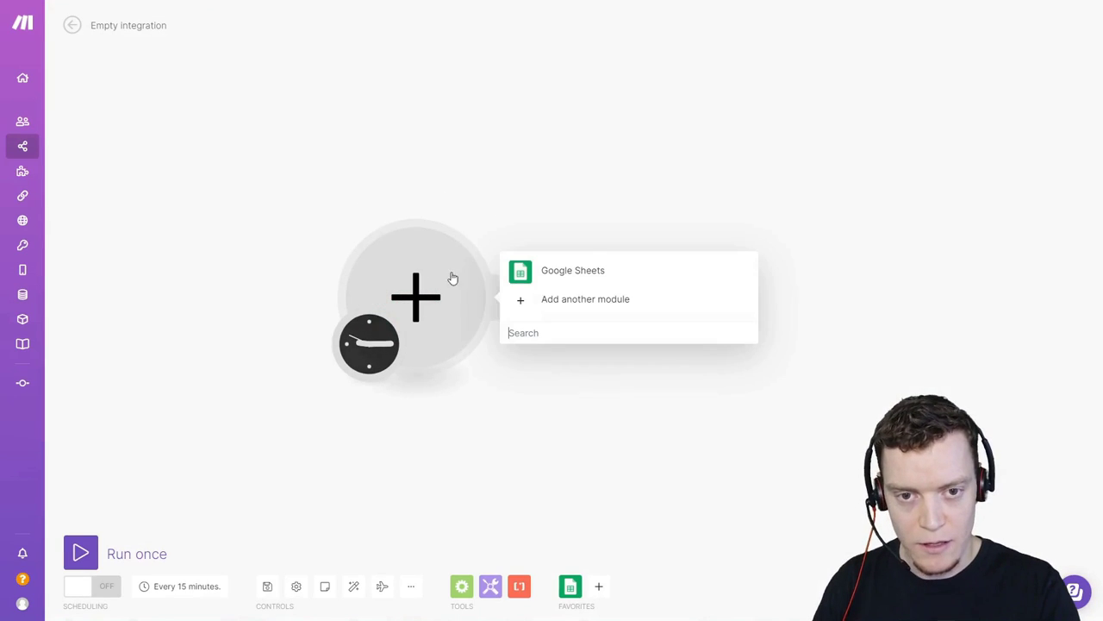
pyautogui.click(608, 276)
pyautogui.click(603, 73)
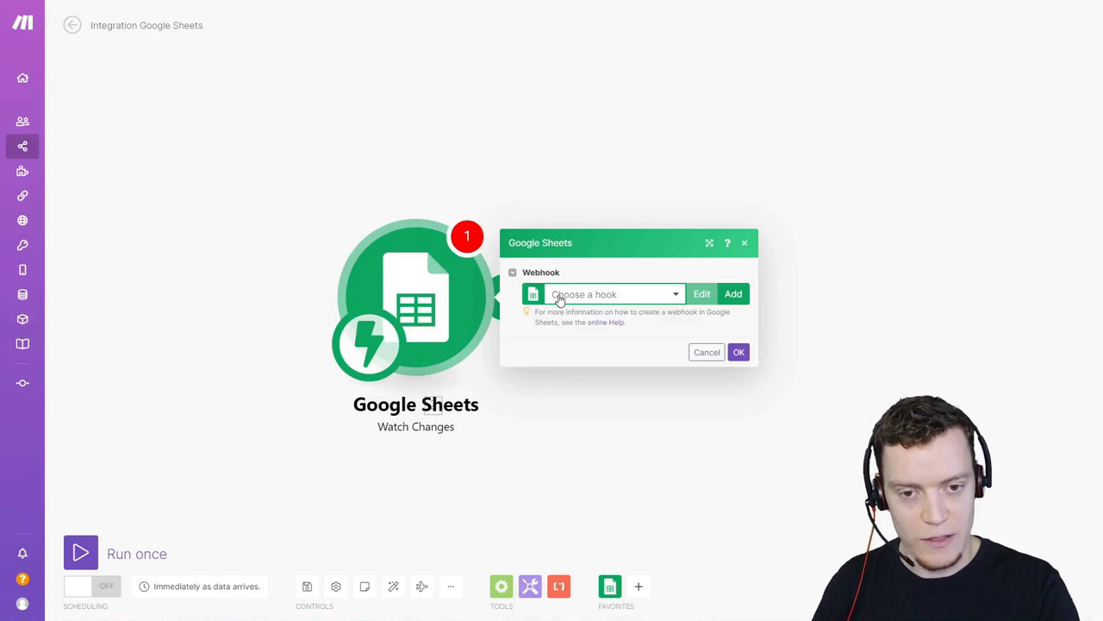
pyautogui.click(739, 294)
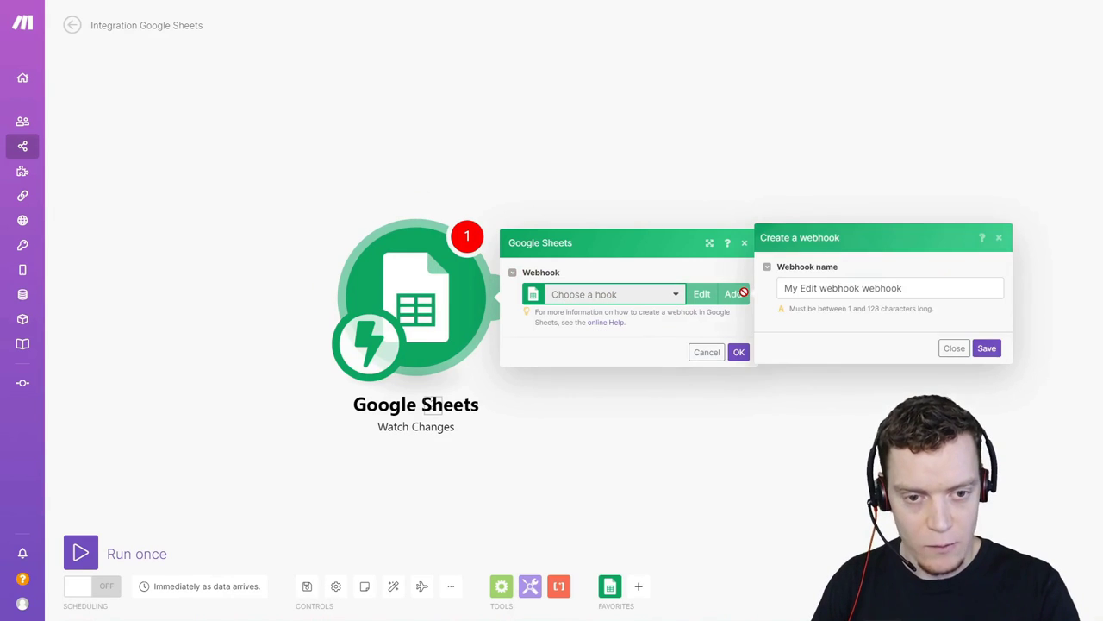
pyautogui.click(985, 347)
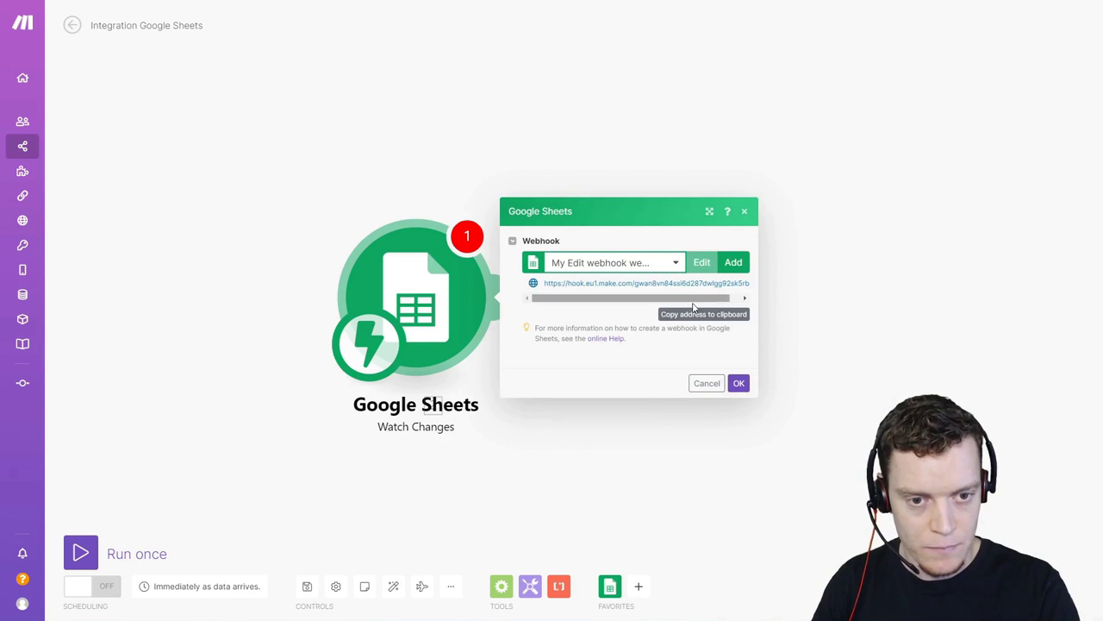
pyautogui.moveTo(686, 298); pyautogui.dragTo(664, 294)
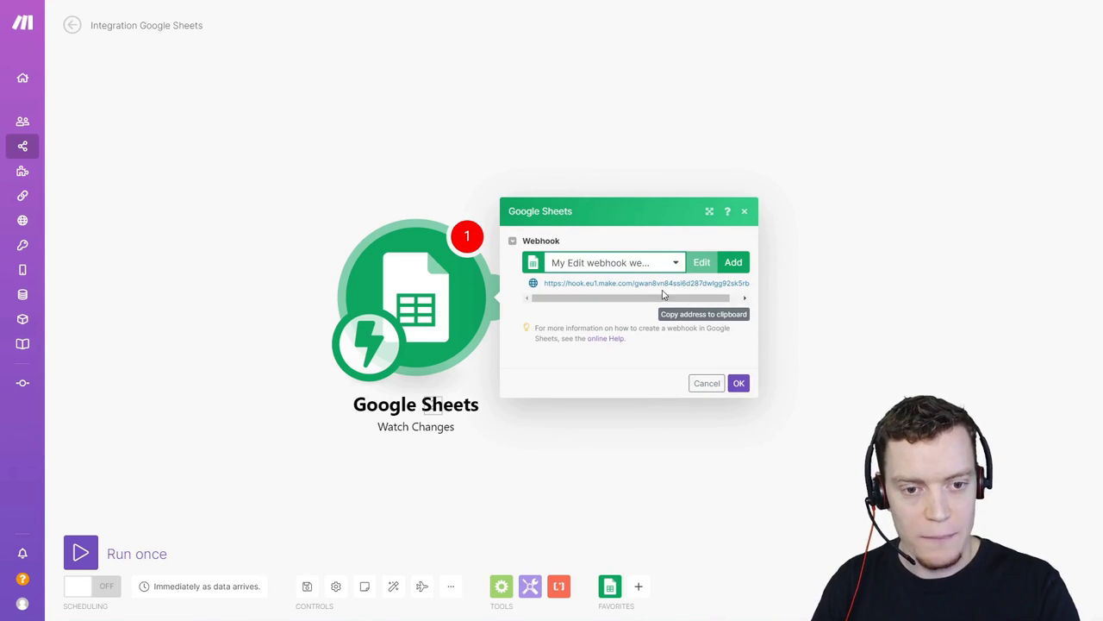
pyautogui.click(739, 385)
# Step: Review the available Google Sheets modules and delete the Watch Changes trigger from the scenario
pyautogui.click(609, 586)
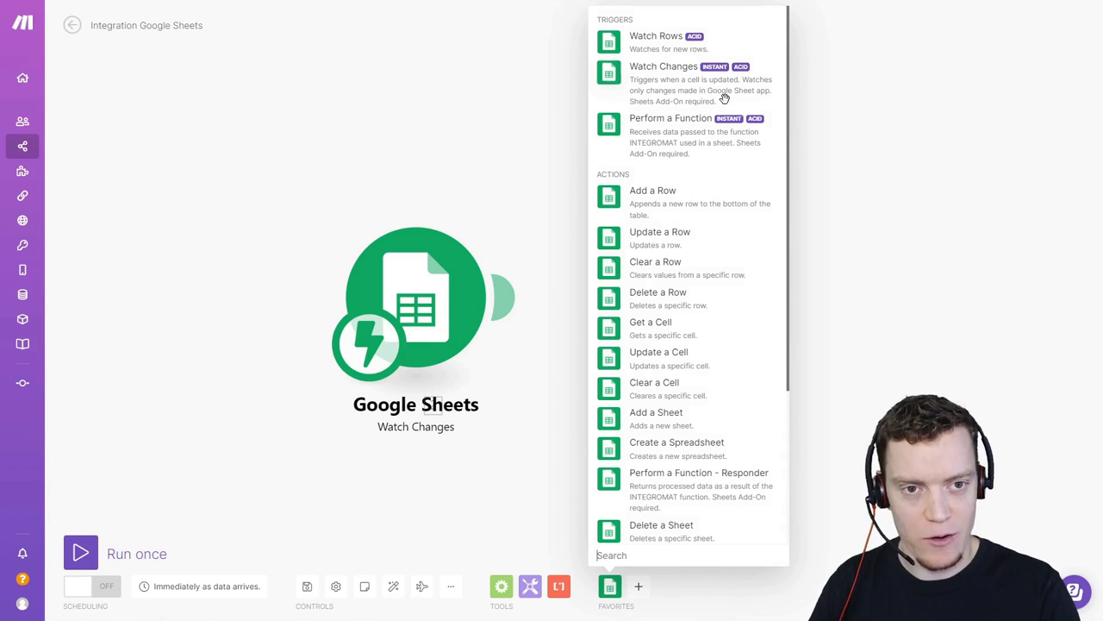
pyautogui.click(520, 219)
pyautogui.rightClick(405, 319)
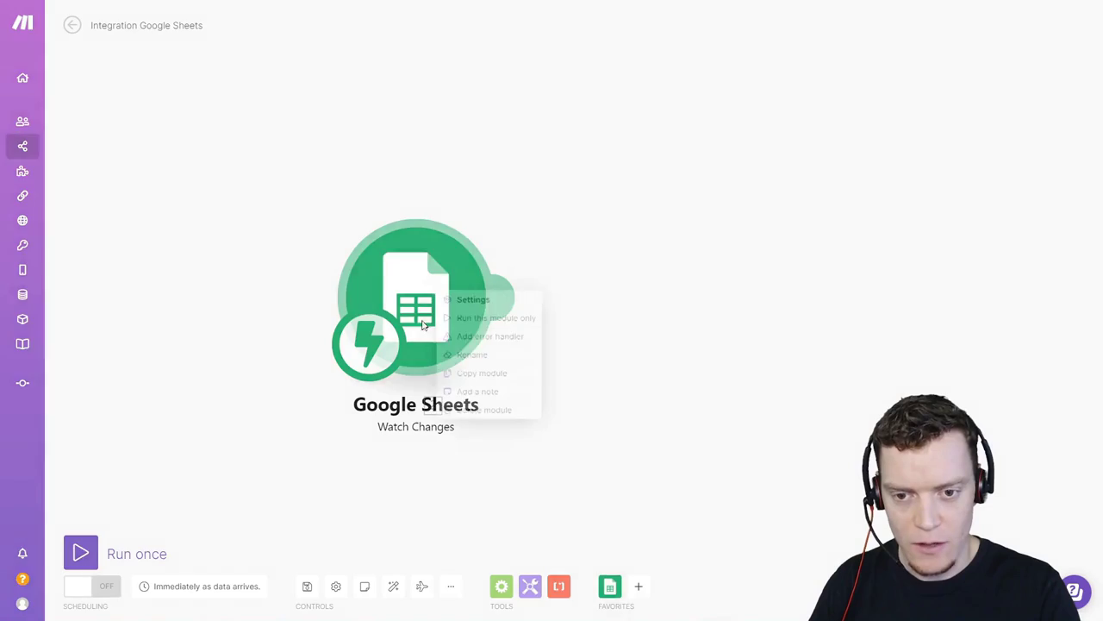
pyautogui.click(508, 413)
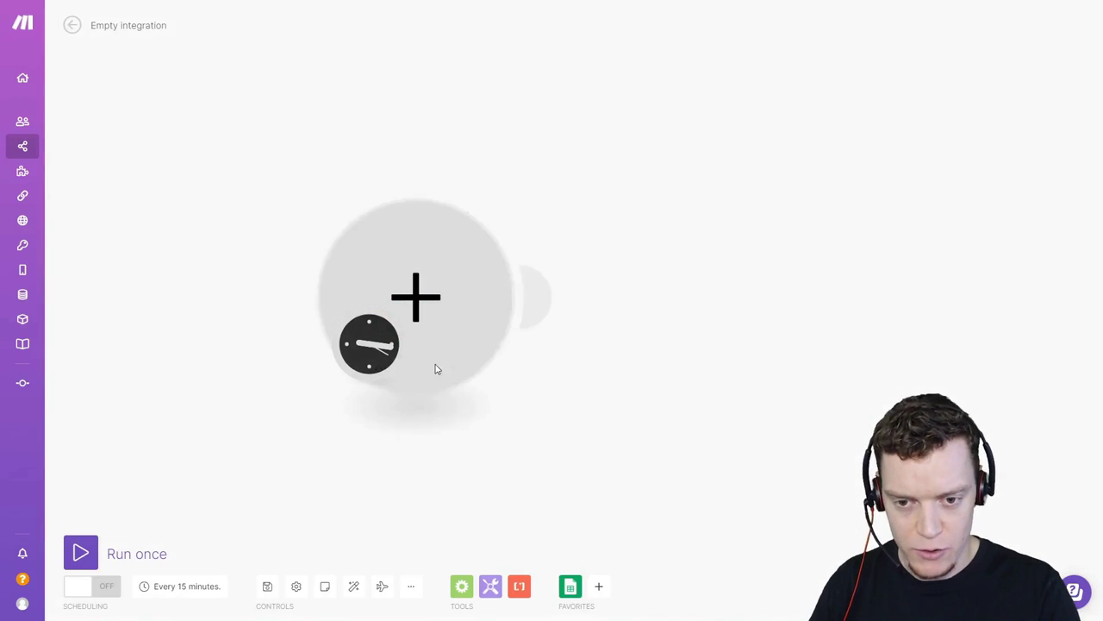
# Step: Add ClickUp to the favorite apps and place its instant Watch Tasks trigger in the empty scenario
pyautogui.click(598, 586)
pyautogui.write('clickup')
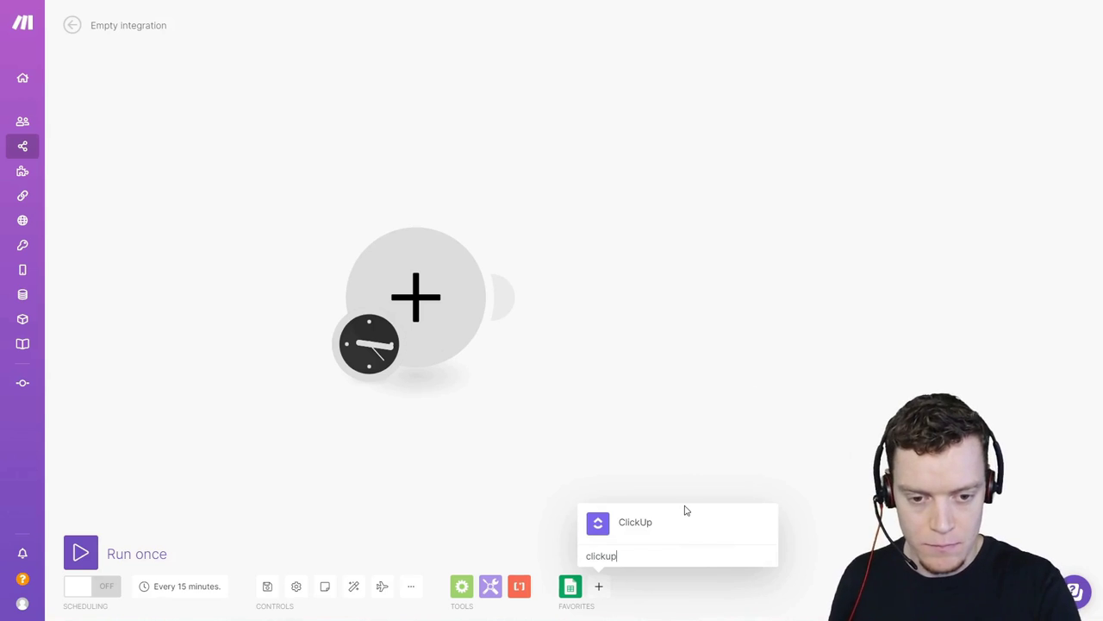
pyautogui.click(678, 517)
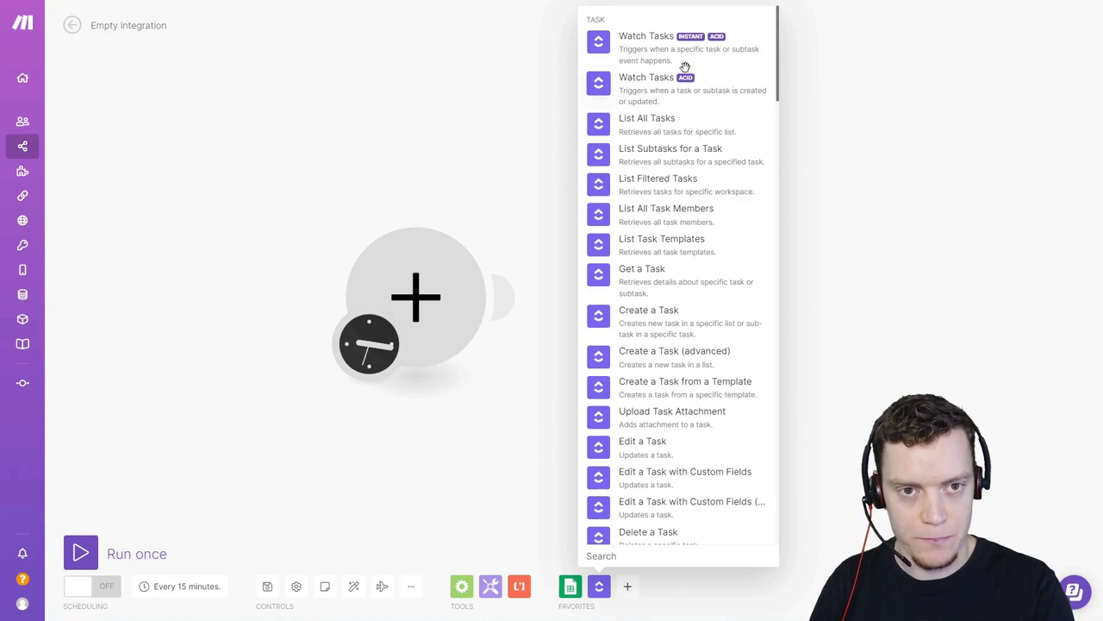
pyautogui.click(444, 312)
pyautogui.click(527, 285)
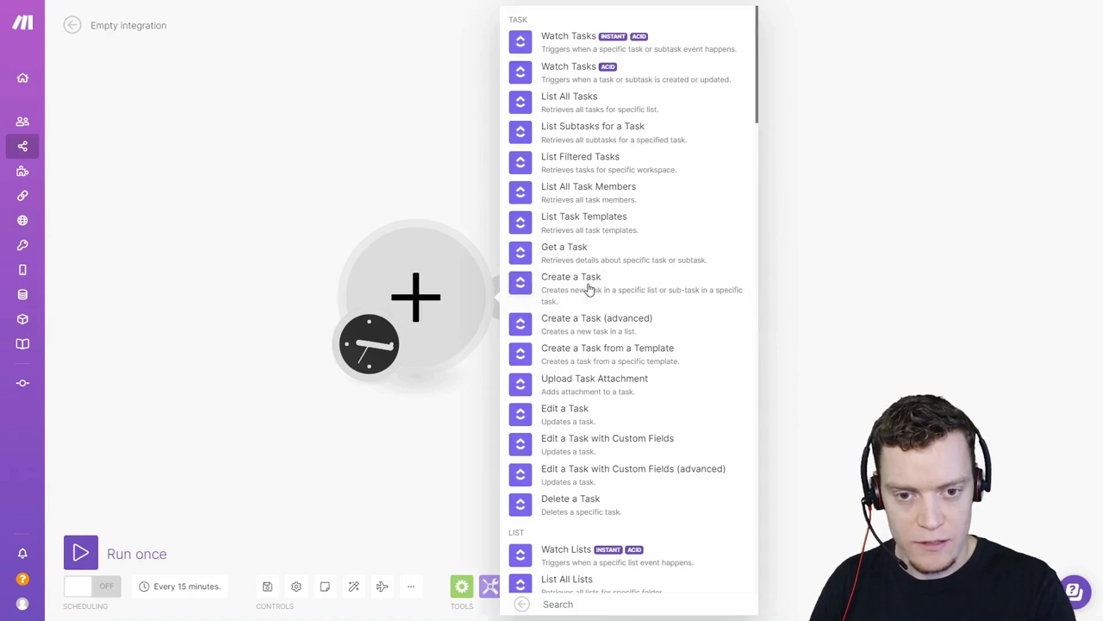
pyautogui.click(668, 45)
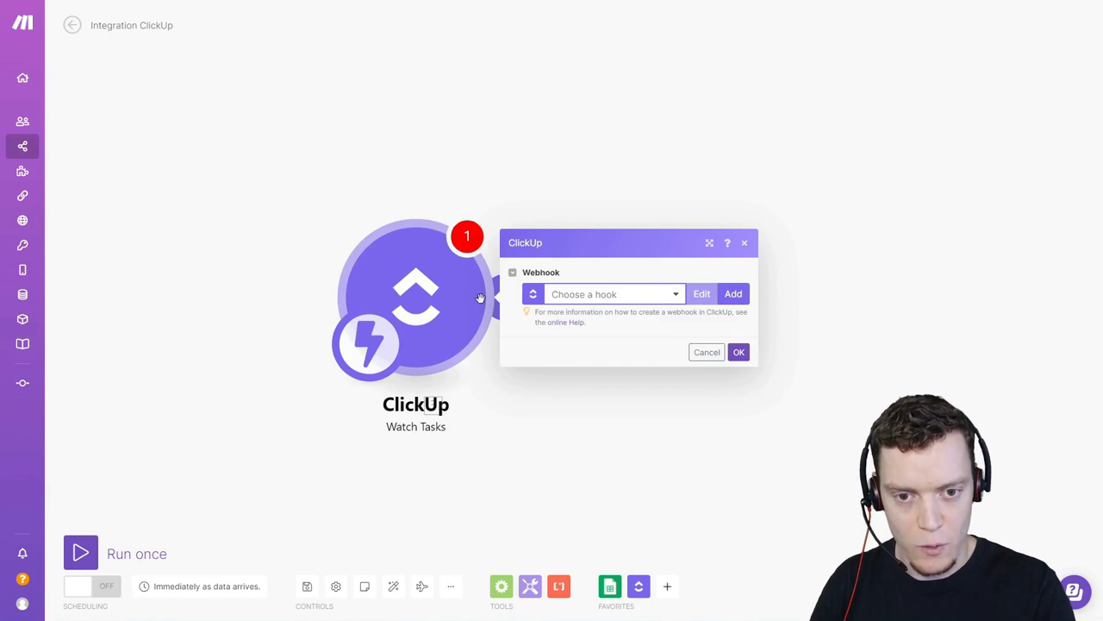
# Step: Start a new webhook for the Watch Tasks trigger and set its workspace to ClickUp Courses
pyautogui.click(733, 294)
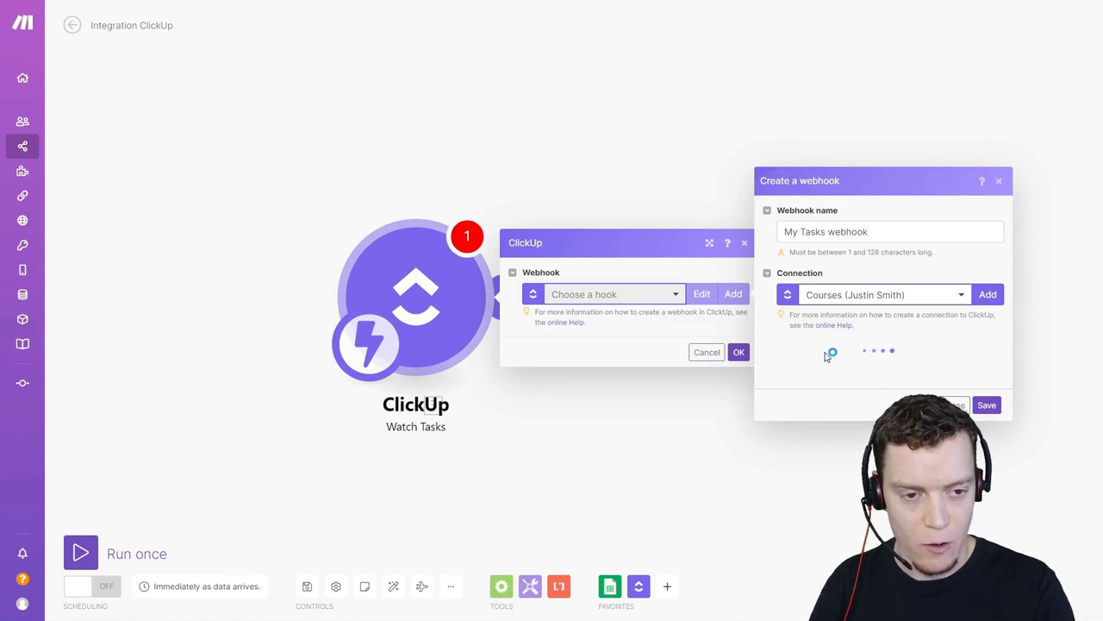
pyautogui.click(867, 152)
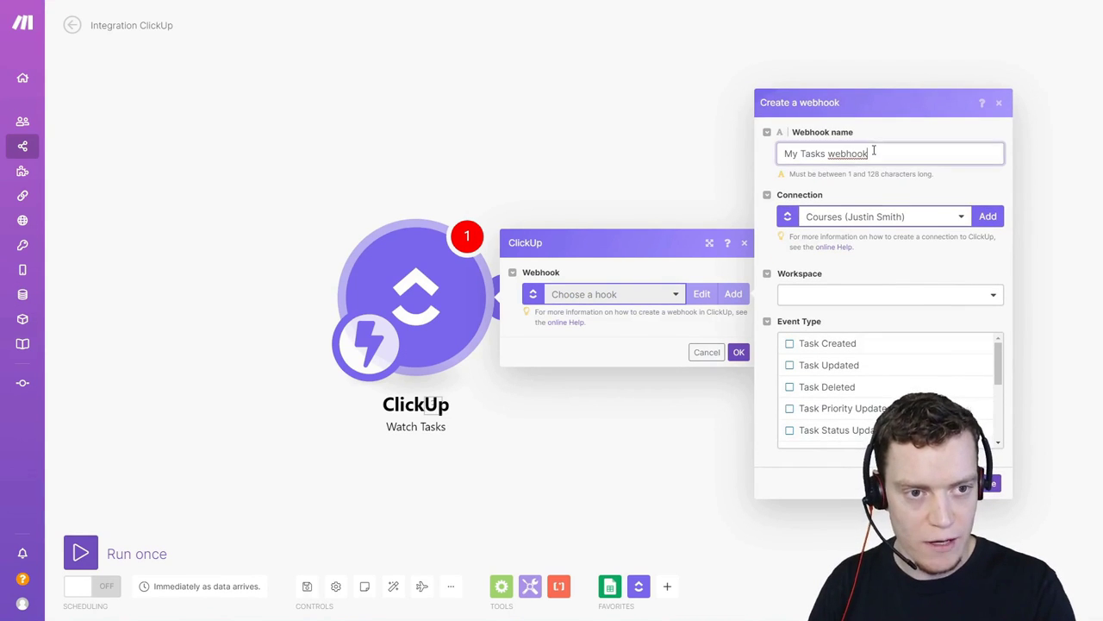
pyautogui.click(865, 275)
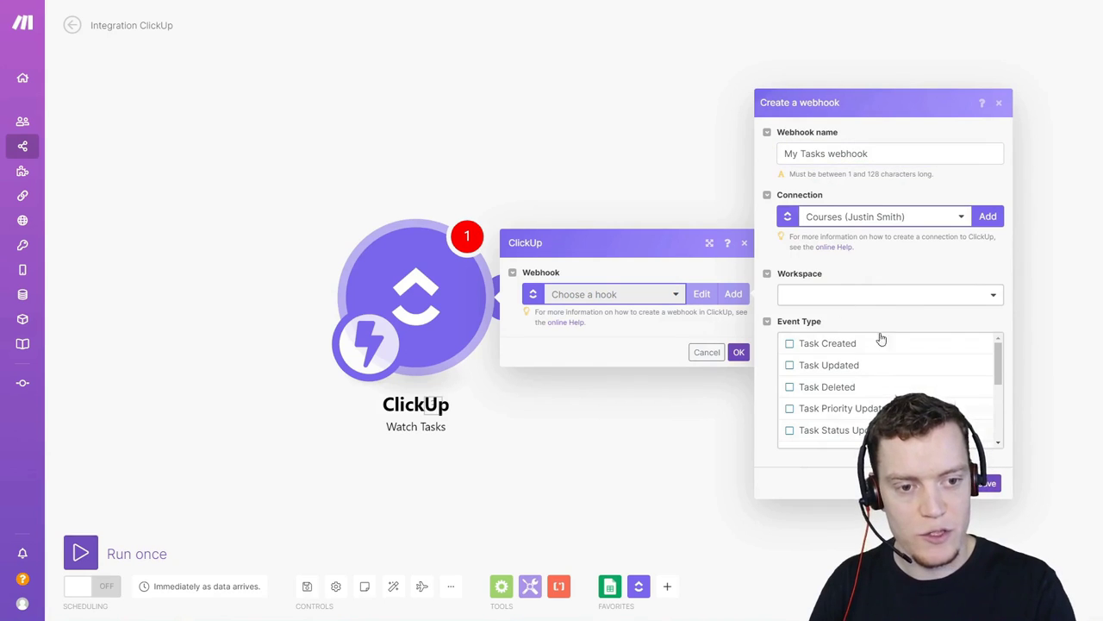
pyautogui.click(901, 297)
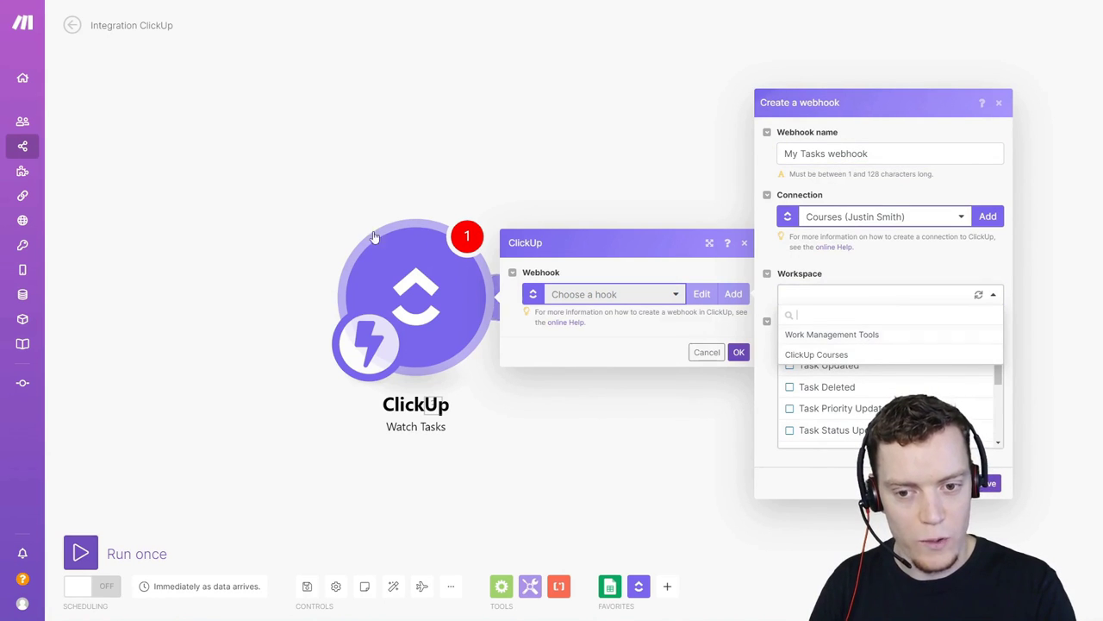
pyautogui.click(843, 265)
pyautogui.click(866, 297)
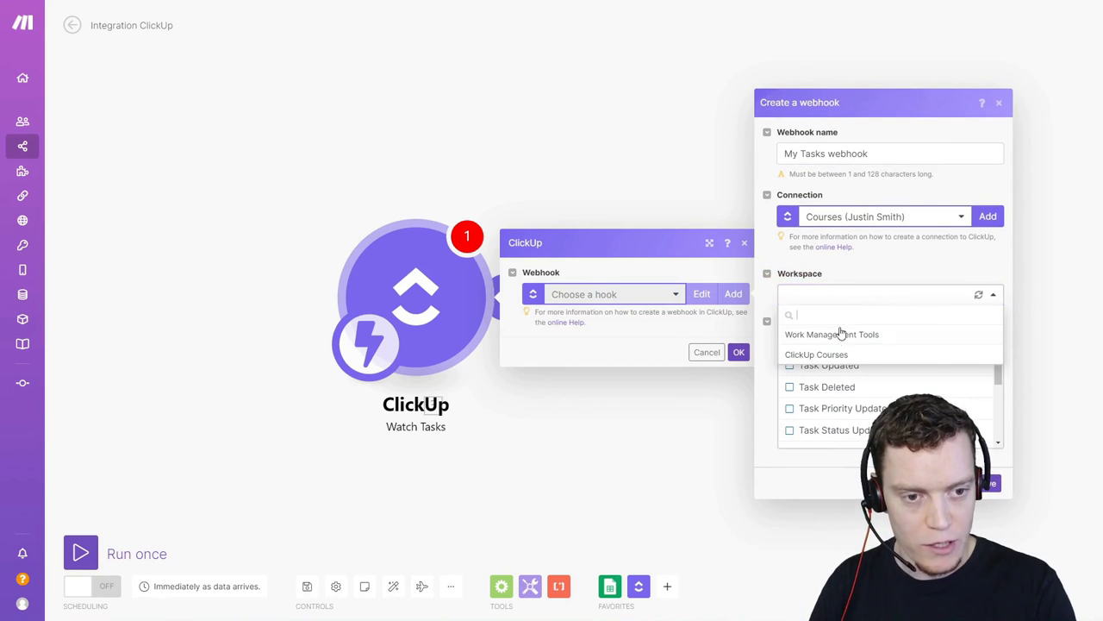
pyautogui.click(822, 355)
# Step: Filter the webhook by List, choosing the Example space, Folderless Lists and the Sales Pipeline list
pyautogui.click(841, 321)
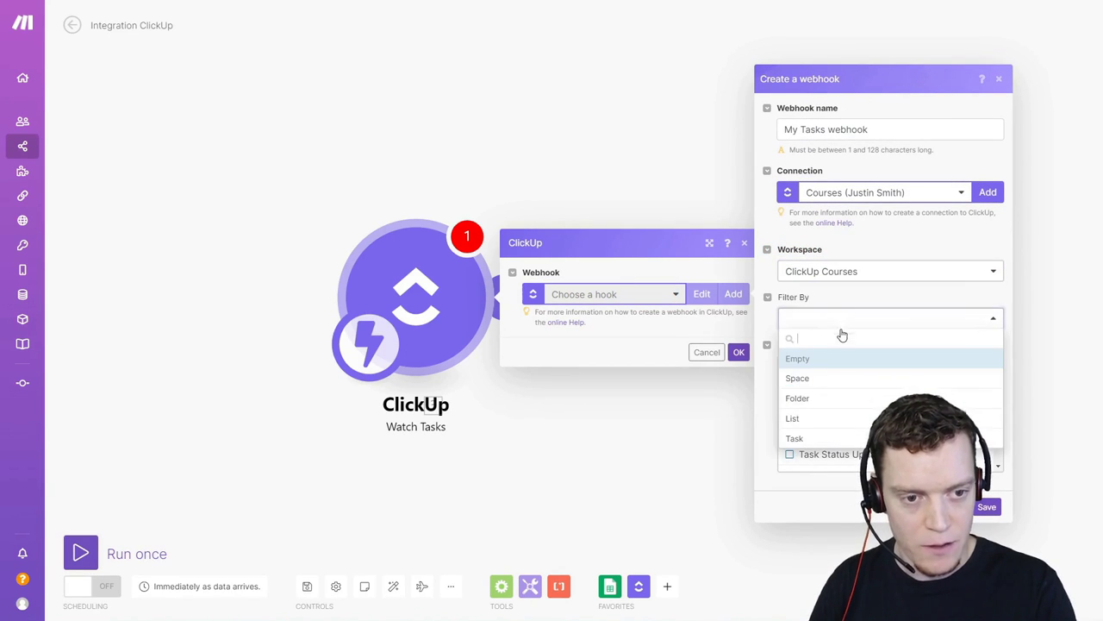
pyautogui.click(832, 420)
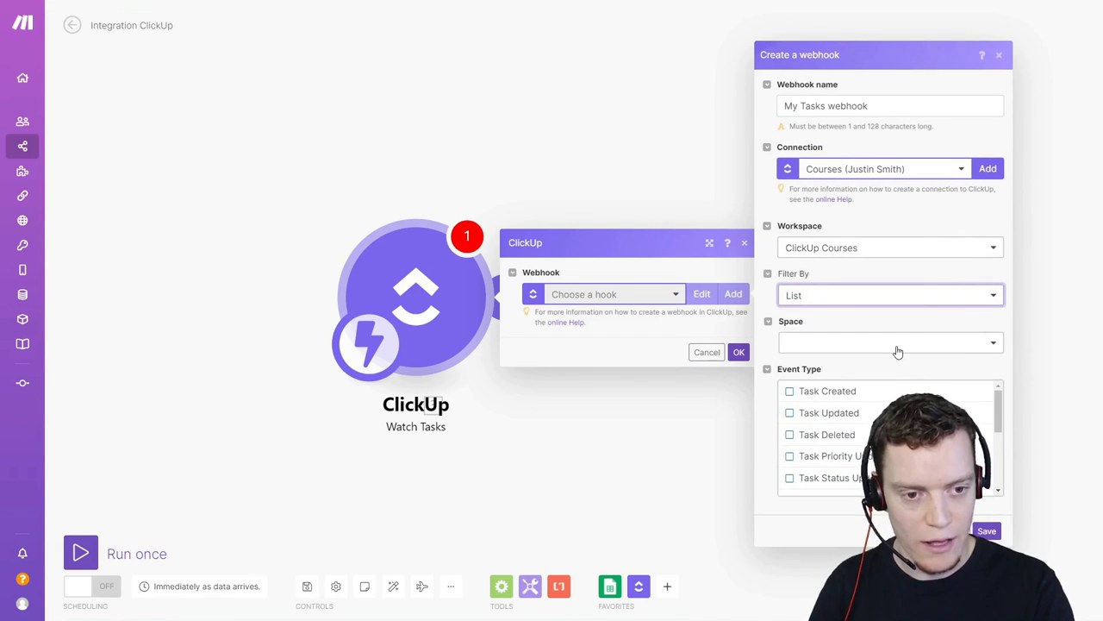
pyautogui.click(897, 352)
pyautogui.click(855, 401)
pyautogui.click(855, 402)
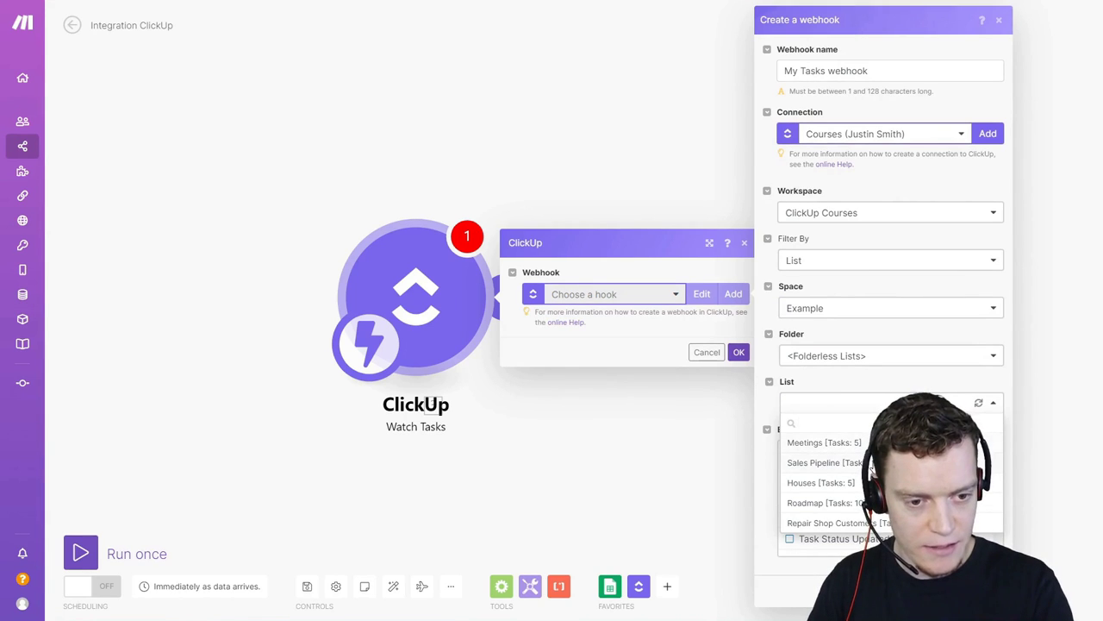
pyautogui.click(820, 462)
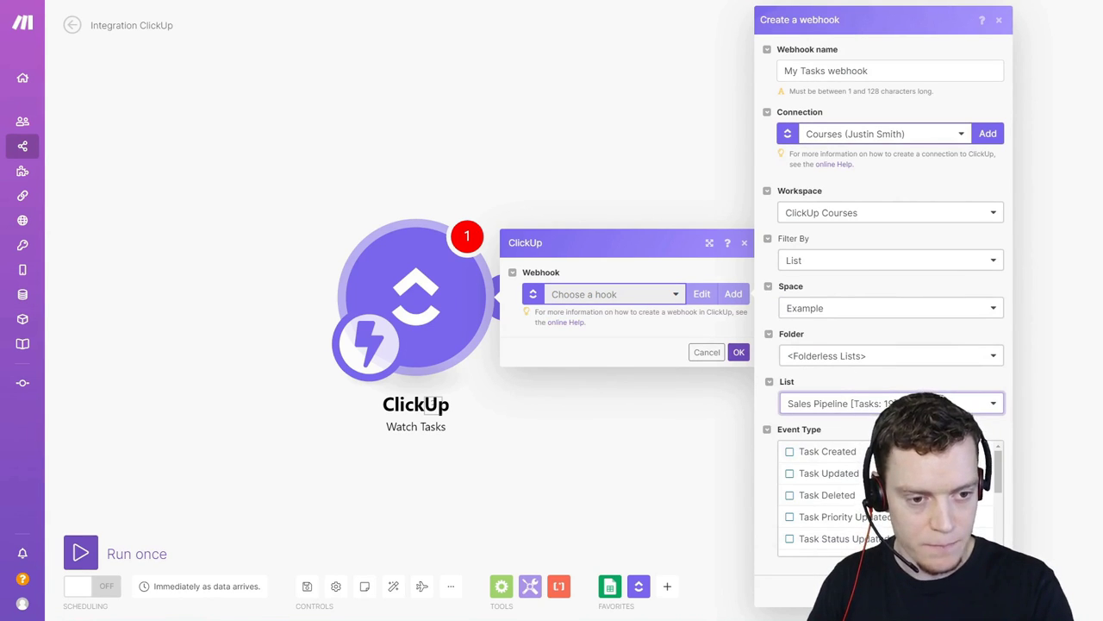
# Step: Try the Task Created and Task Status Updated event types for the webhook, clear them and review the other event types
pyautogui.scroll(-5, 795, 475)
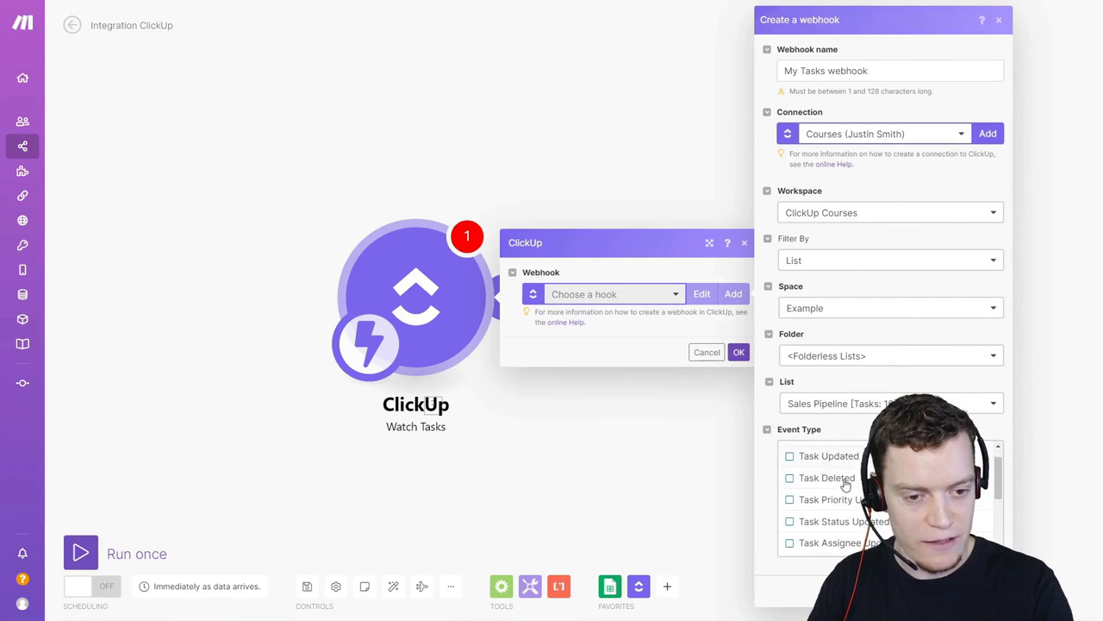
pyautogui.scroll(5, 857, 529)
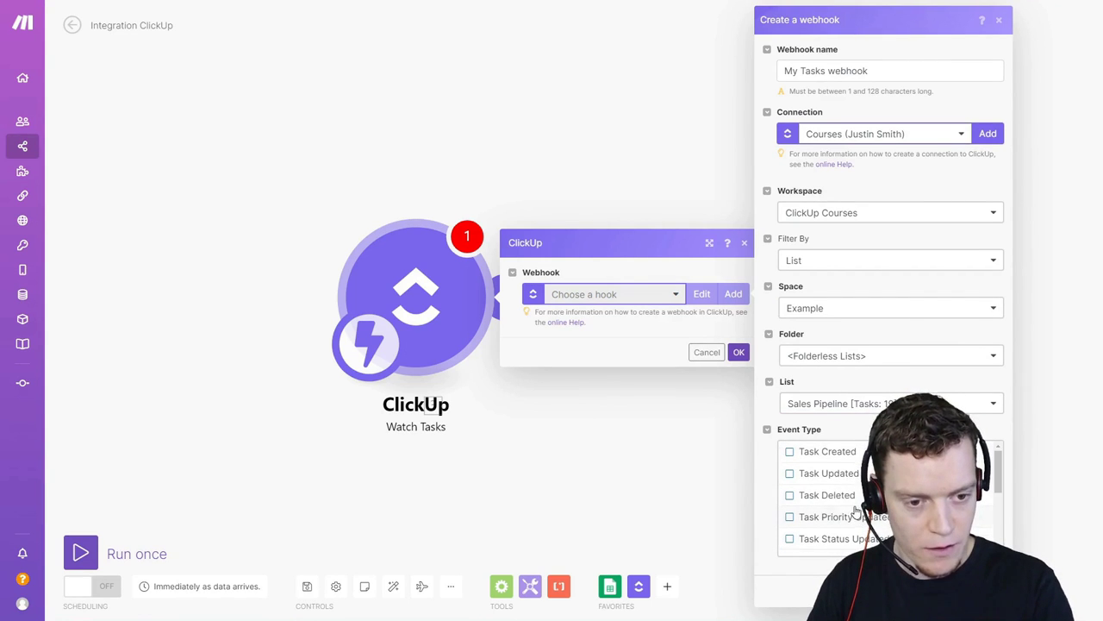
pyautogui.click(827, 454)
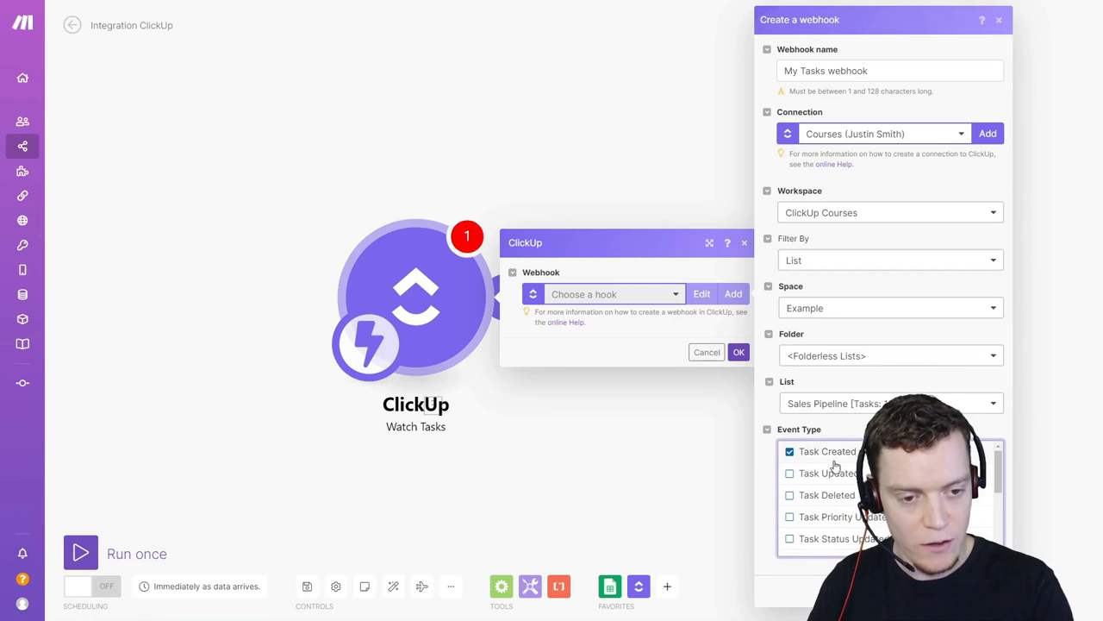
pyautogui.click(824, 481)
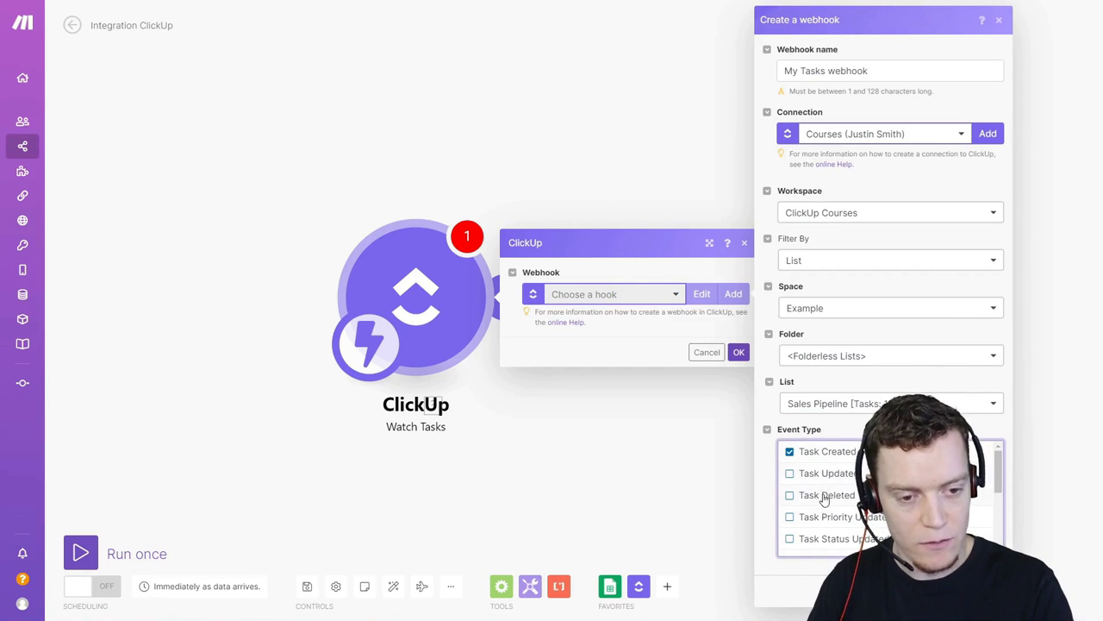
pyautogui.scroll(-2, 849, 470)
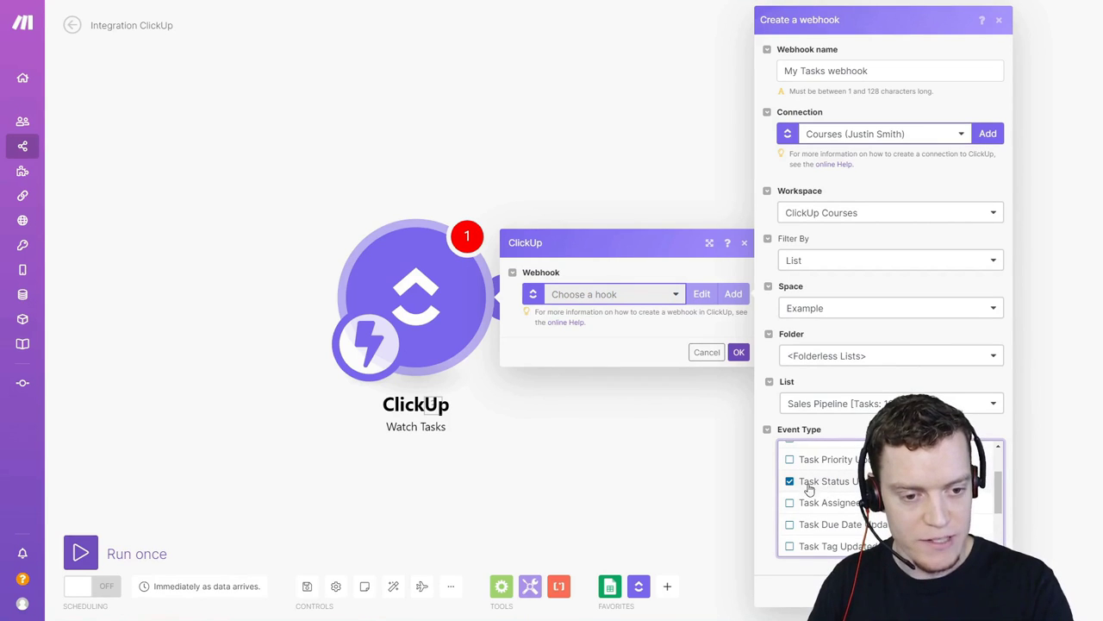
pyautogui.scroll(2, 849, 496)
pyautogui.scroll(-2, 849, 495)
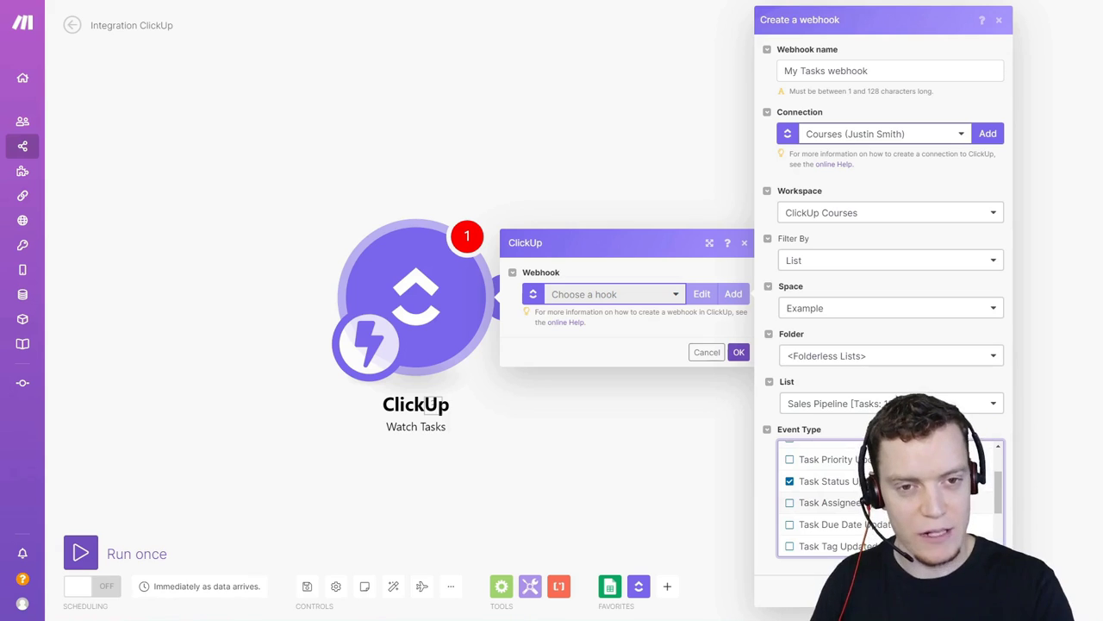
pyautogui.scroll(3, 847, 518)
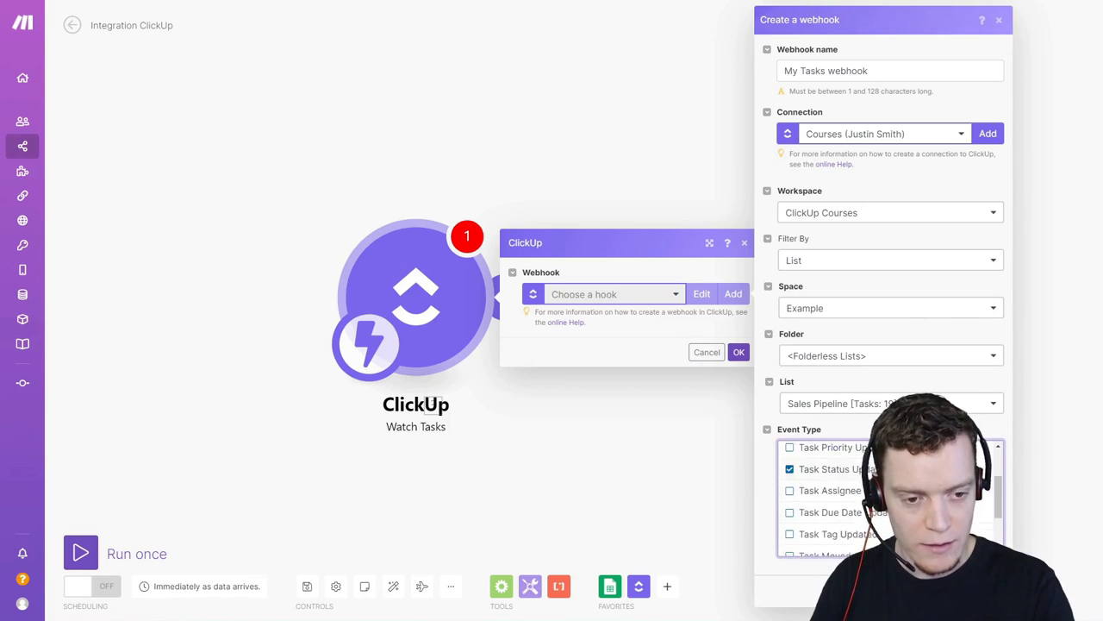
pyautogui.scroll(-2, 849, 508)
pyautogui.scroll(-2, 861, 489)
pyautogui.scroll(2, 862, 487)
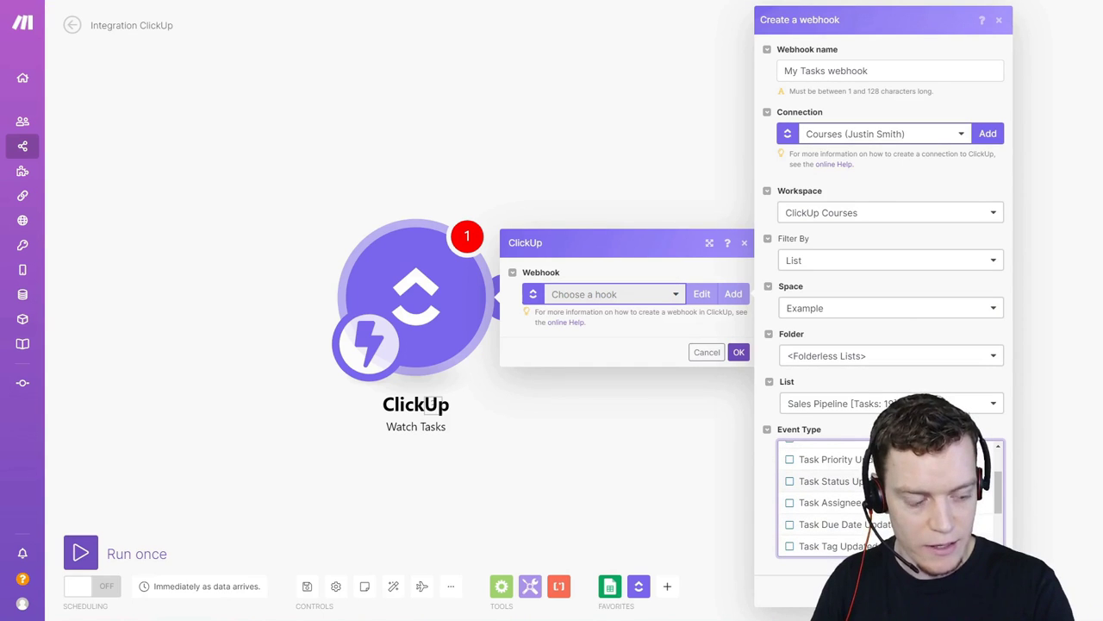
pyautogui.scroll(-3, 862, 488)
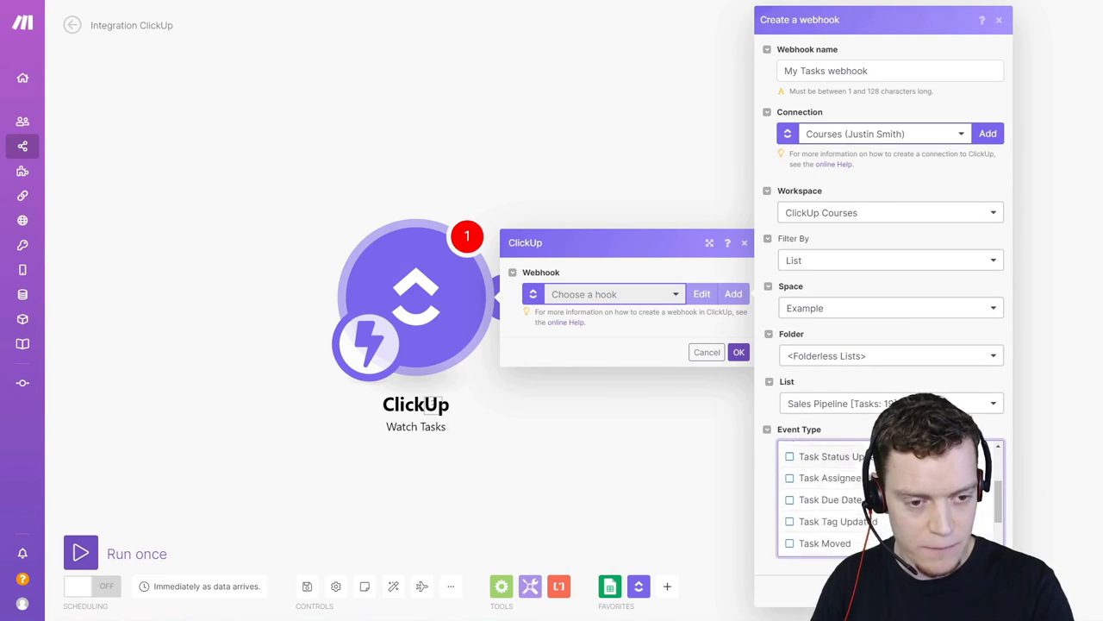
pyautogui.scroll(-2, 862, 489)
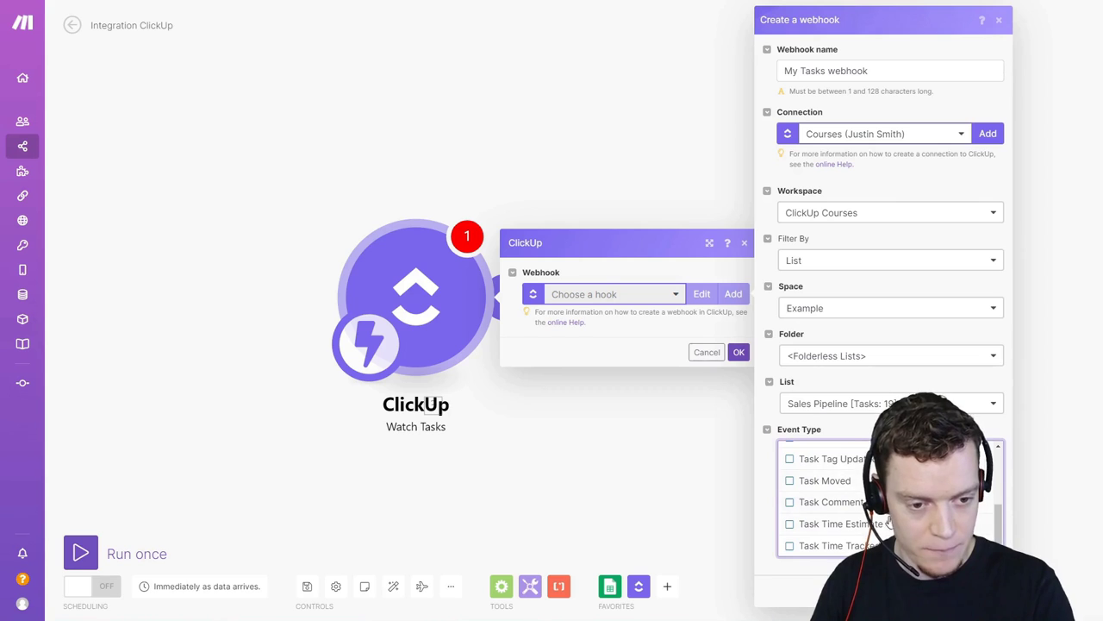
# Step: Select only Task Updated as the webhook's event type, save the webhook and confirm the ClickUp trigger
pyautogui.scroll(5, 827, 482)
pyautogui.click(840, 476)
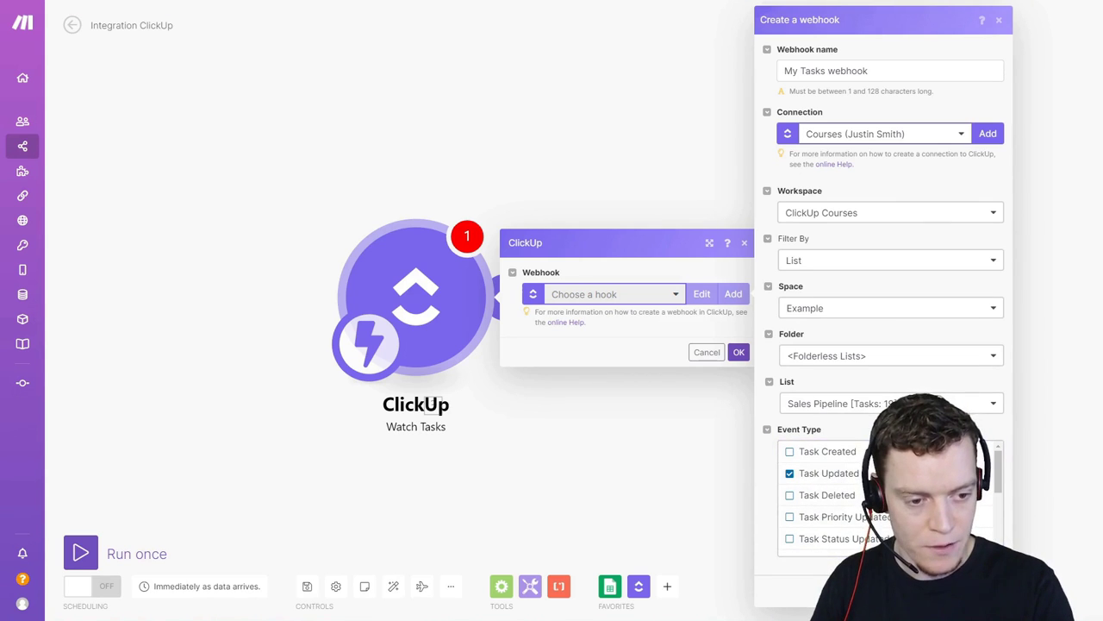
pyautogui.click(979, 588)
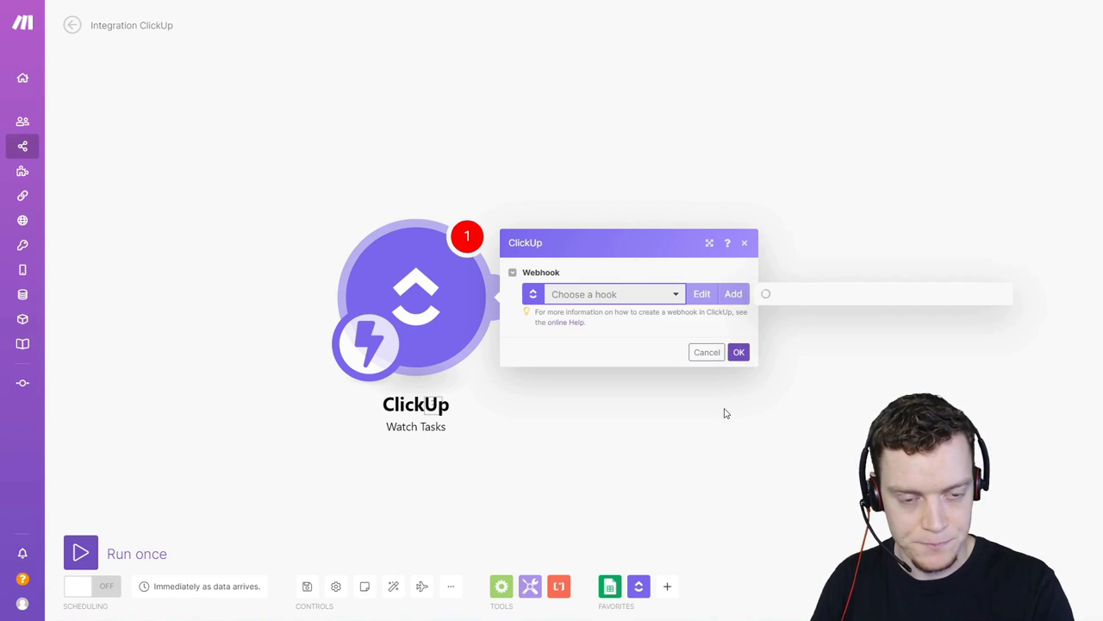
pyautogui.click(739, 377)
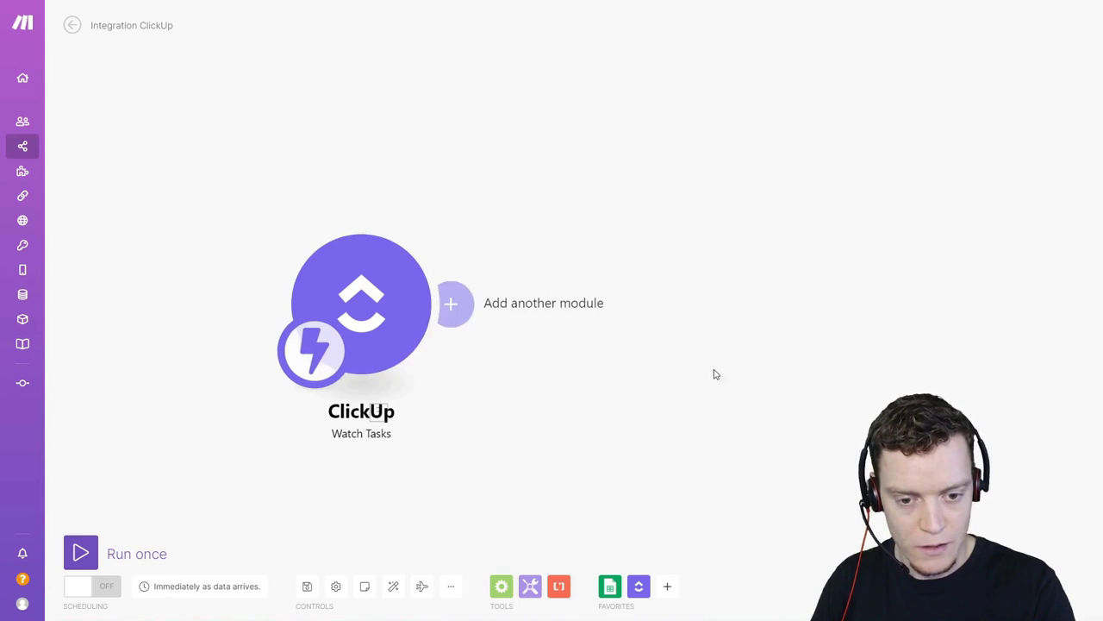
# Step: Add a Google Sheets Add a Row action after the ClickUp trigger, keeping its mode at Select spreadsheet and sheet
pyautogui.click(610, 586)
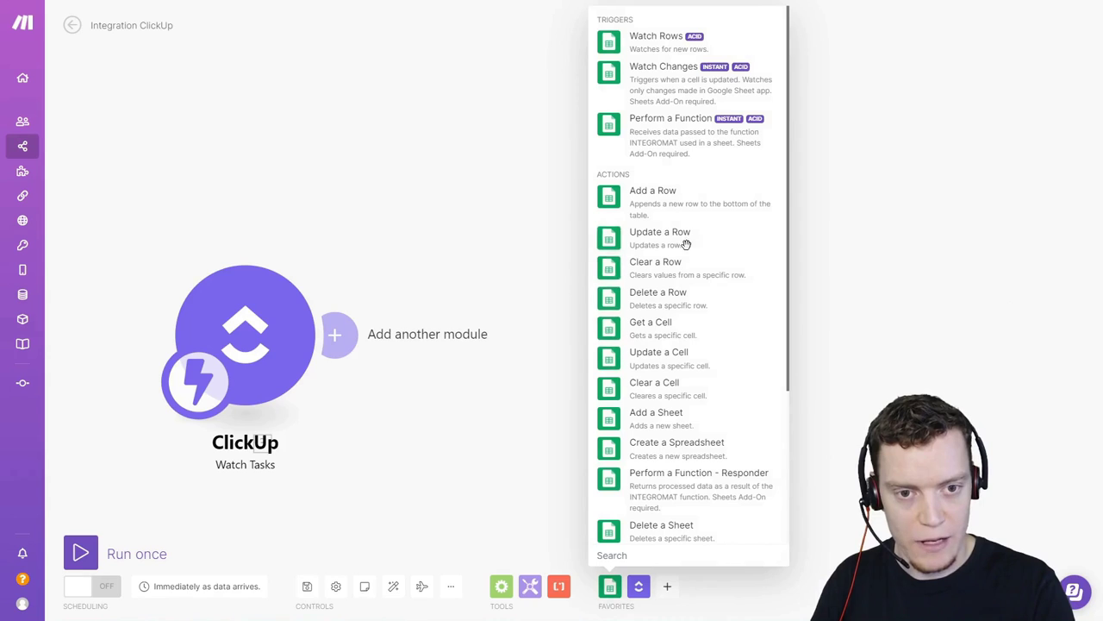
pyautogui.click(688, 202)
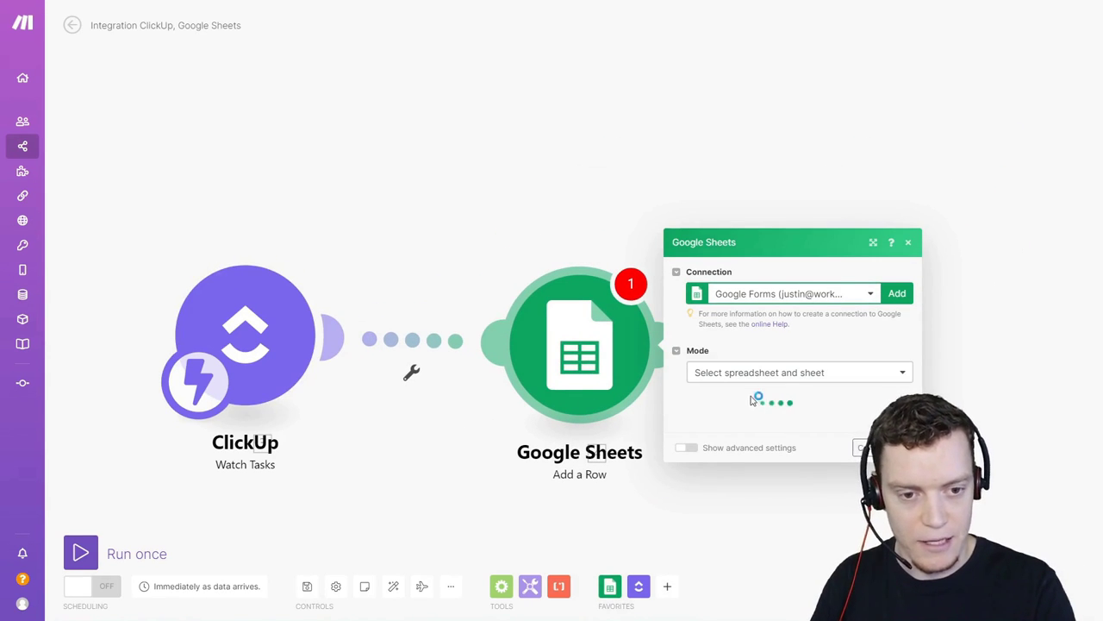
pyautogui.click(733, 368)
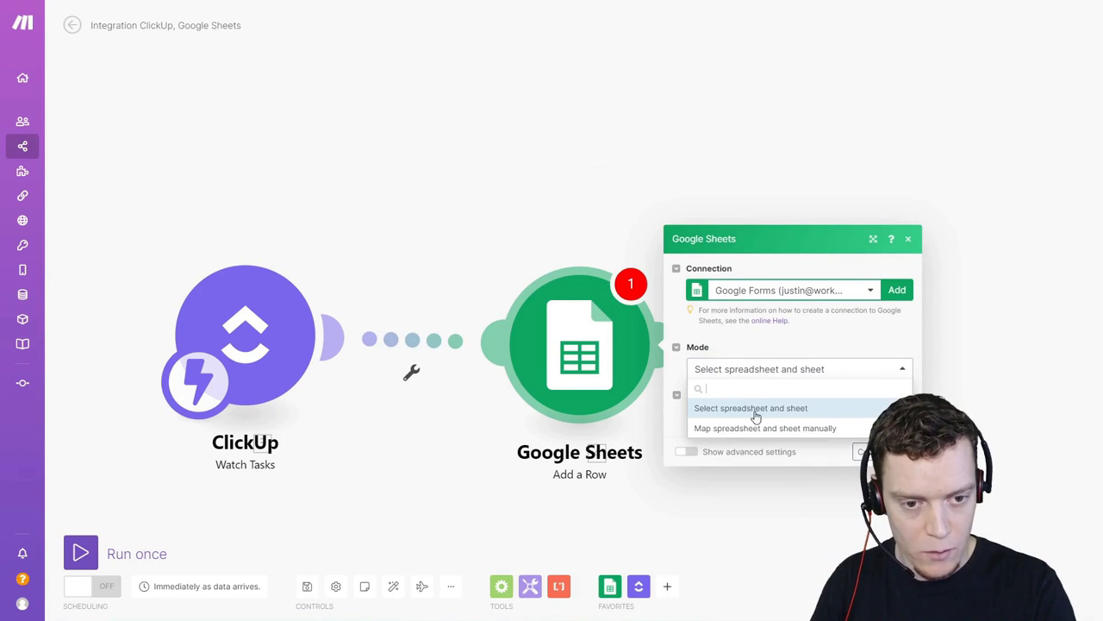
pyautogui.click(803, 345)
pyautogui.click(803, 373)
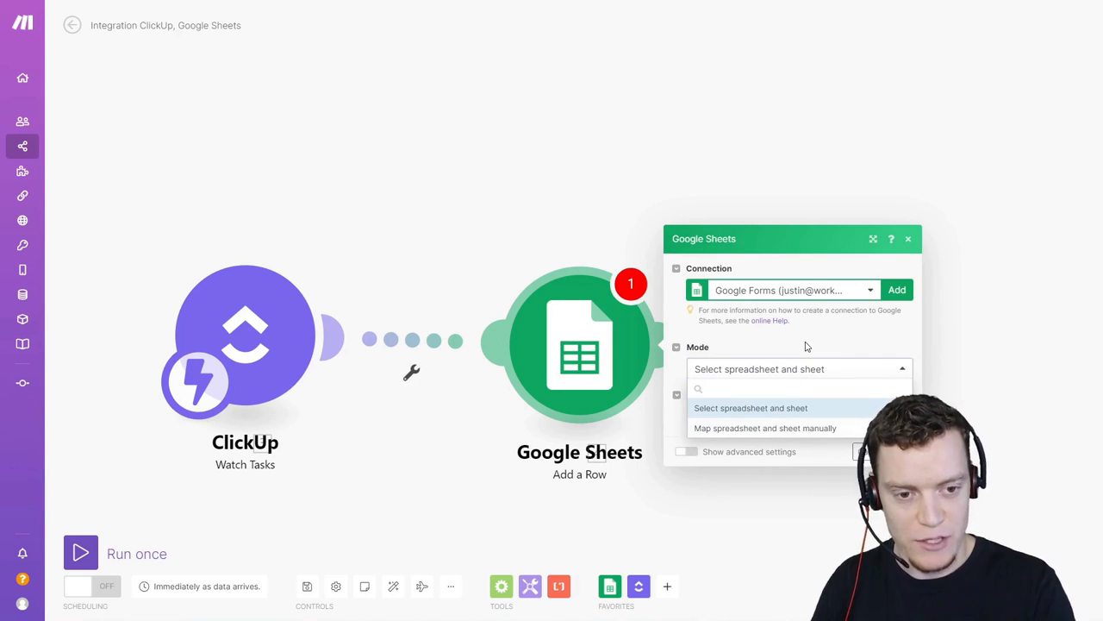
pyautogui.click(805, 344)
# Step: Set the Add a Row action's spreadsheet to Automation Example and its sheet to Sheet1, and review the column value fields
pyautogui.click(758, 416)
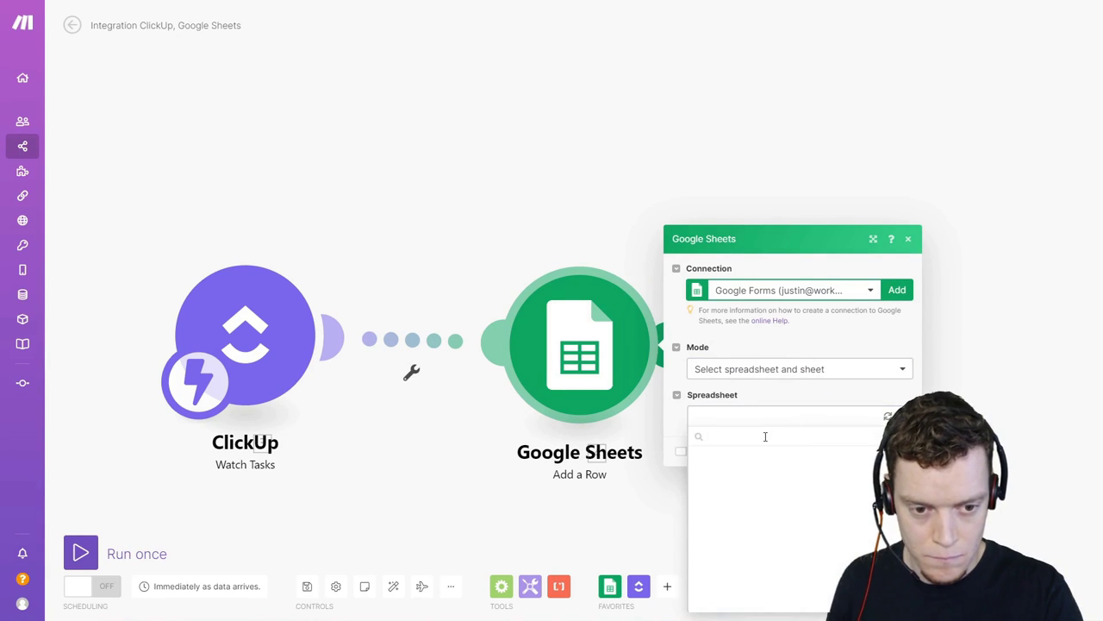
pyautogui.write('aut')
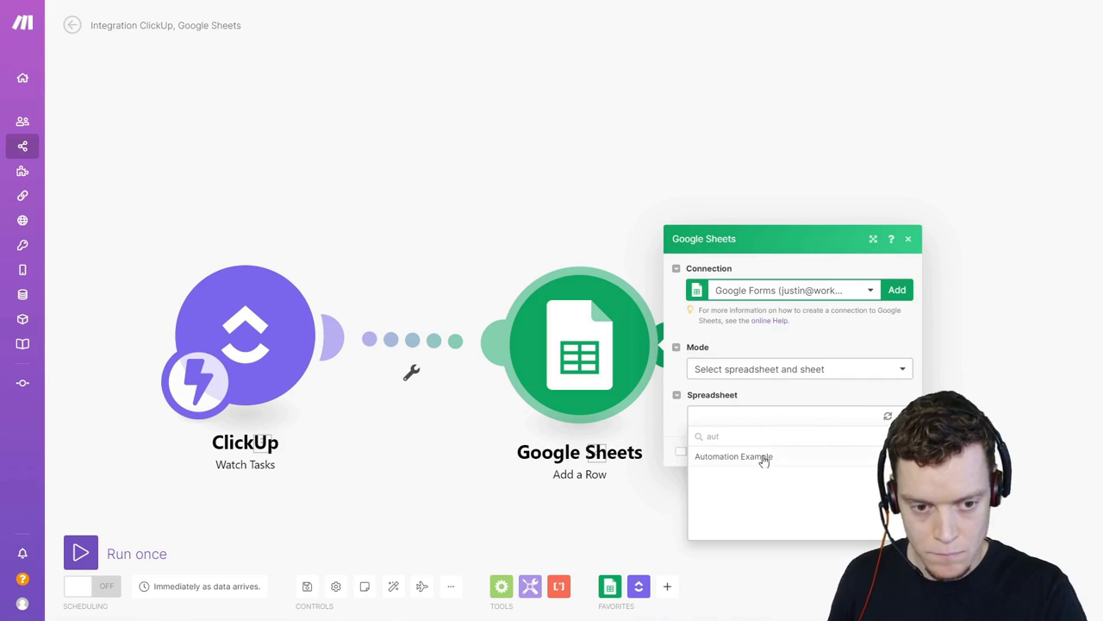
pyautogui.click(764, 457)
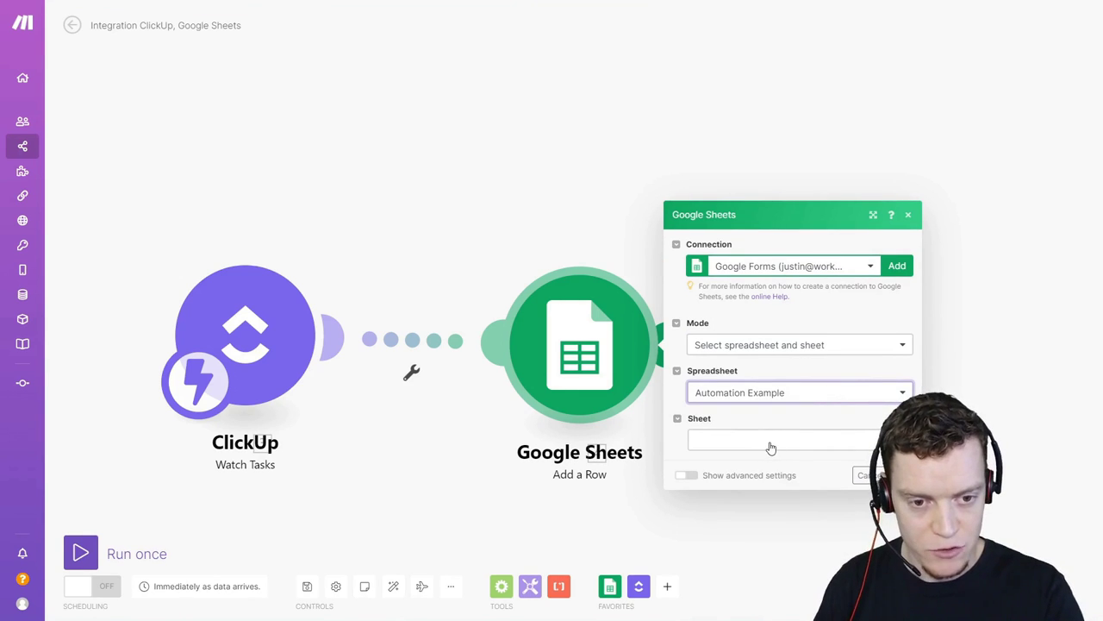
pyautogui.click(770, 446)
pyautogui.click(749, 483)
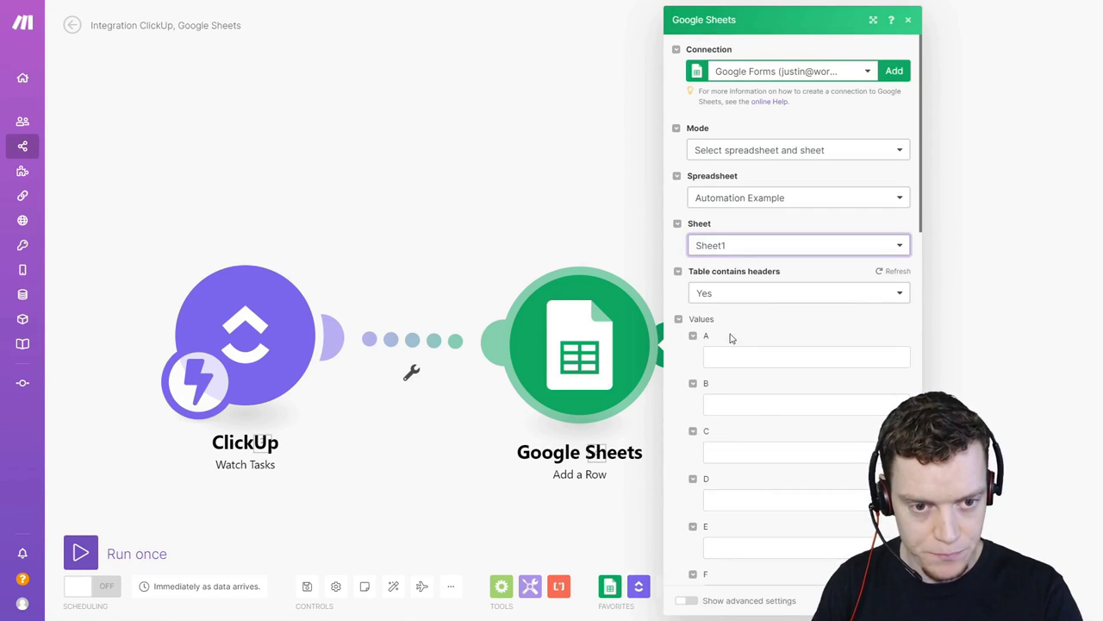
pyautogui.scroll(-6, 749, 236)
pyautogui.scroll(6, 744, 450)
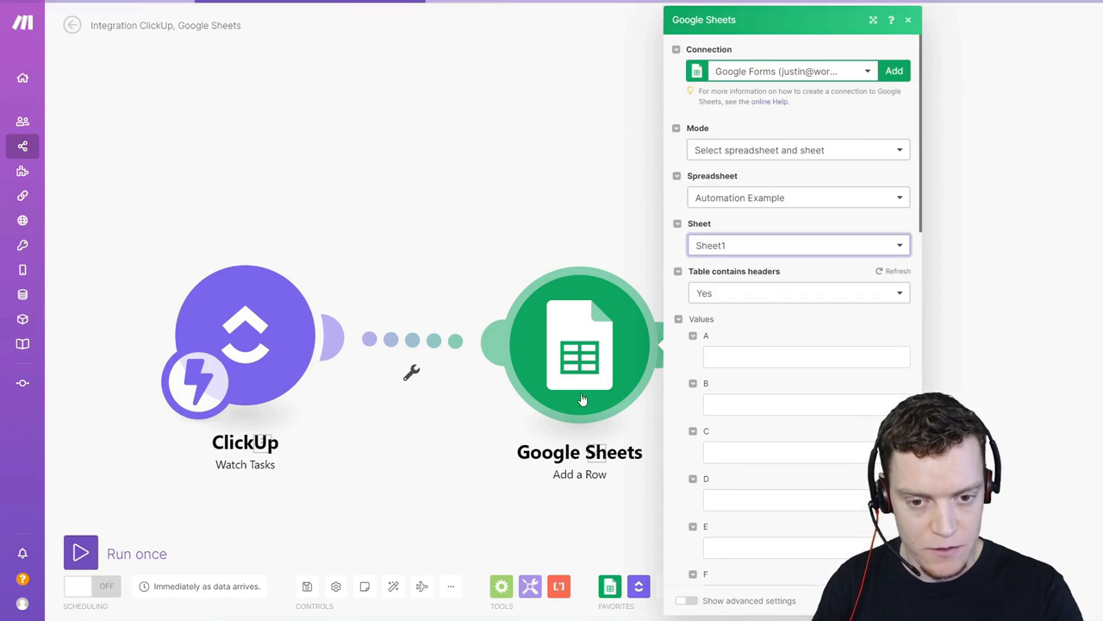
# Step: Set column A's value to Hi! in the Add a Row action and close the action's settings
pyautogui.click(750, 359)
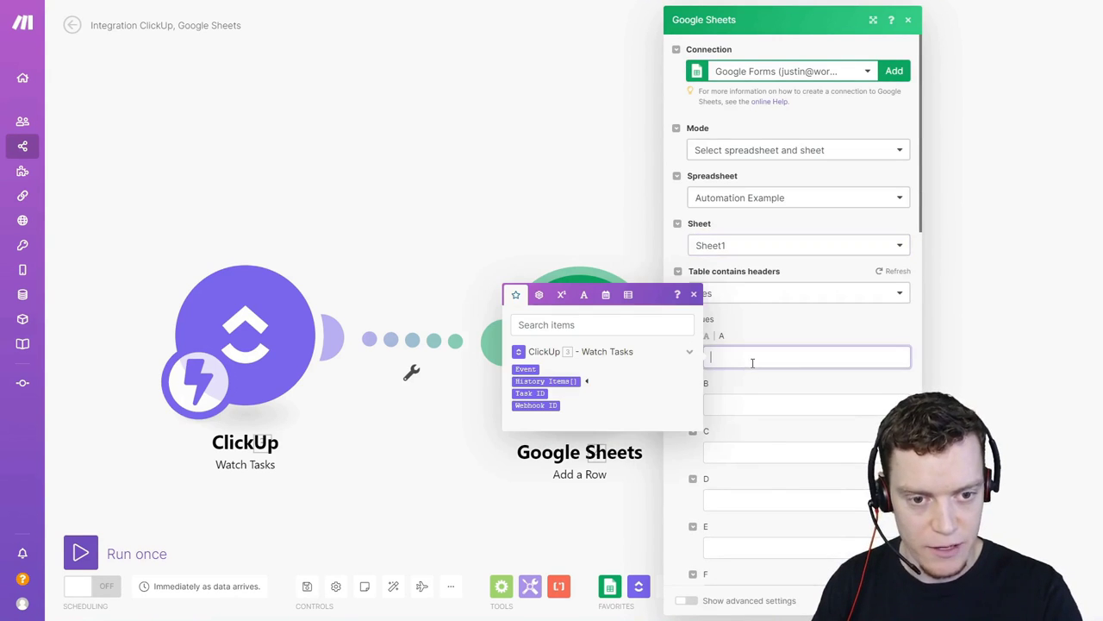
pyautogui.write('Hi!')
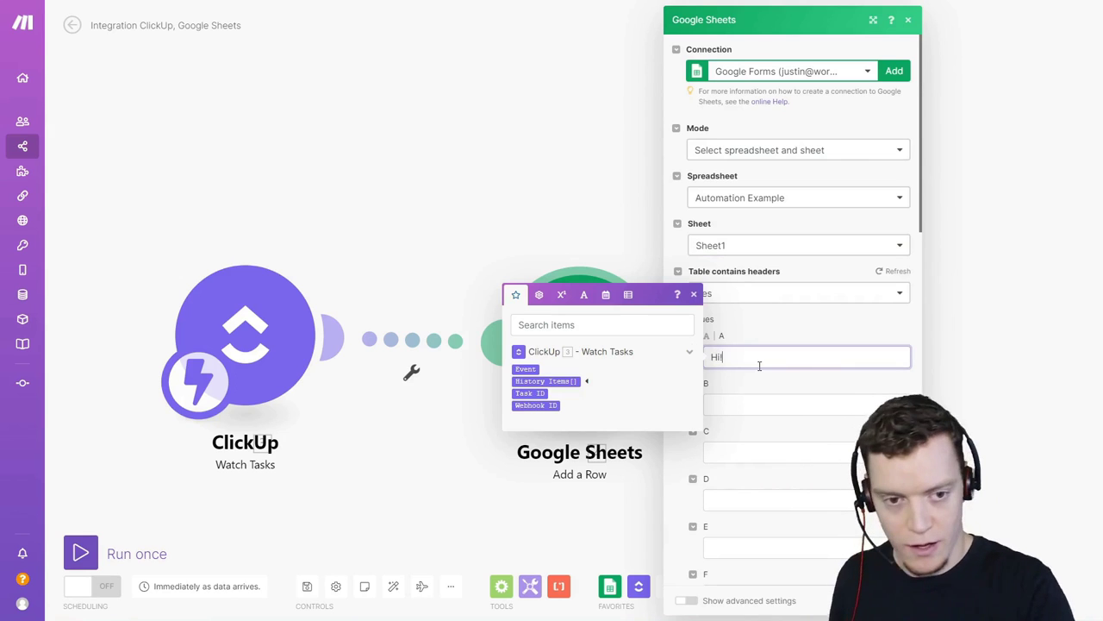
pyautogui.click(820, 333)
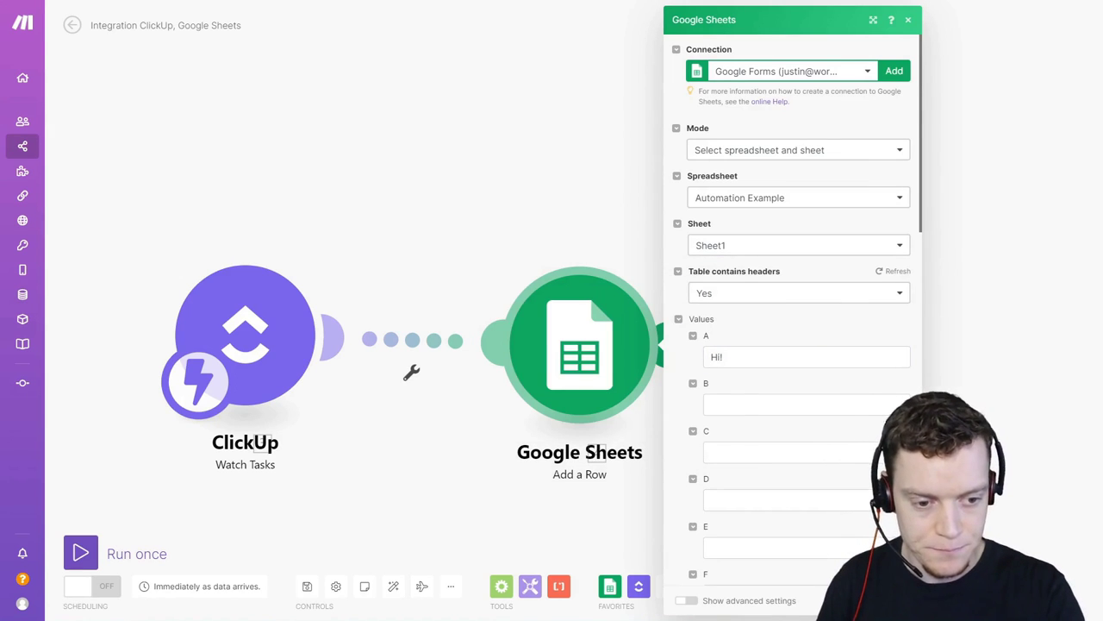
pyautogui.click(770, 448)
pyautogui.moveTo(770, 448); pyautogui.dragTo(835, 417)
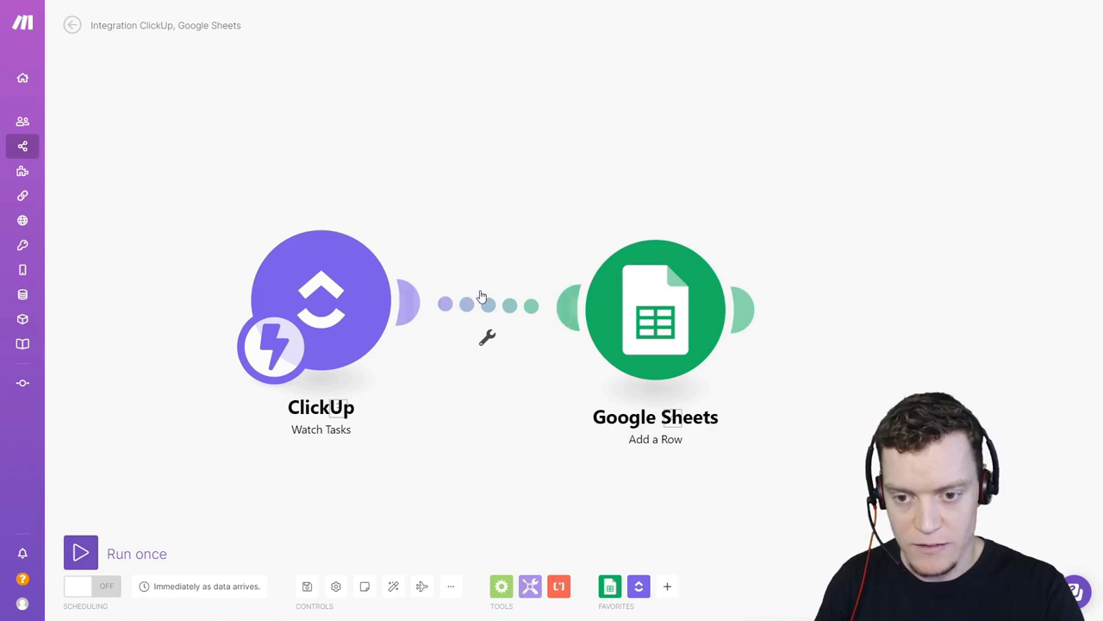
# Step: Check the webhook assigned to the ClickUp Watch Tasks trigger and close its settings without changes
pyautogui.click(655, 352)
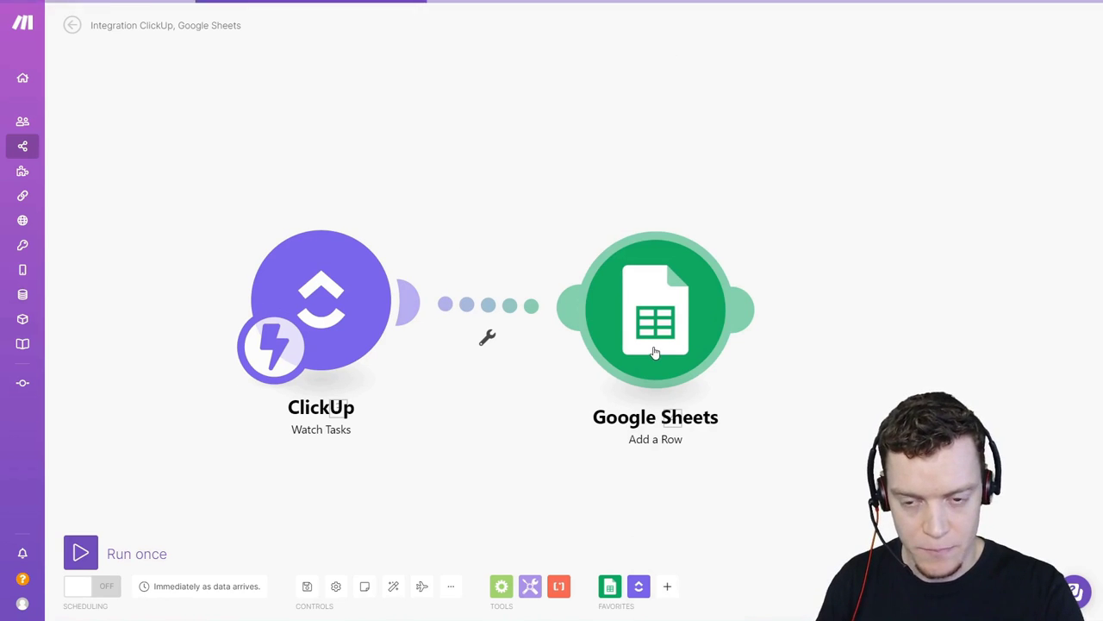
pyautogui.click(300, 309)
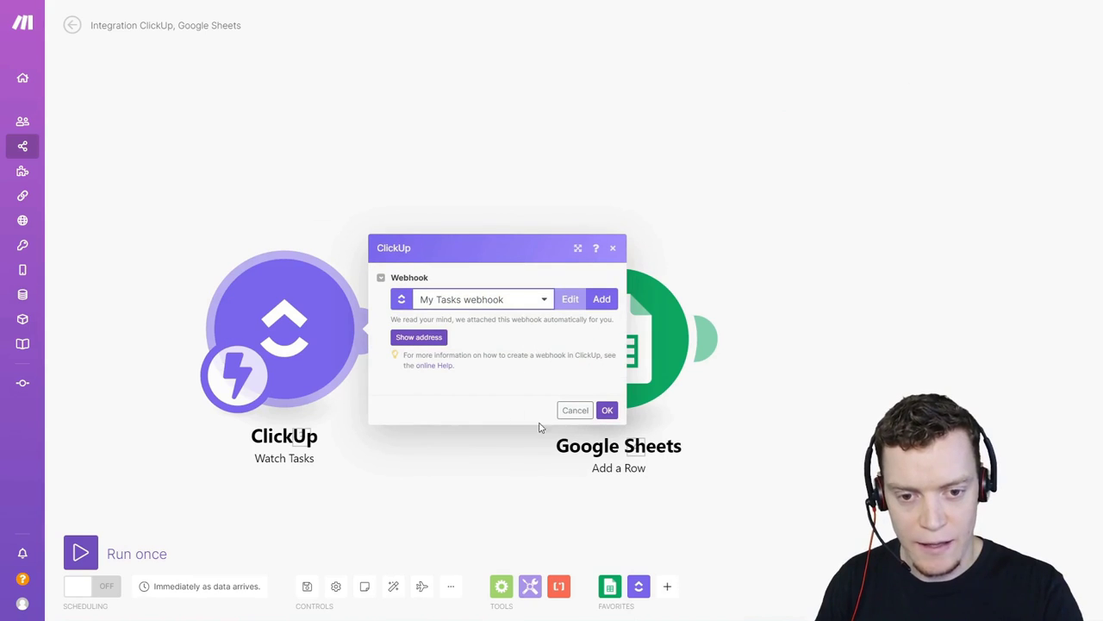
pyautogui.click(575, 411)
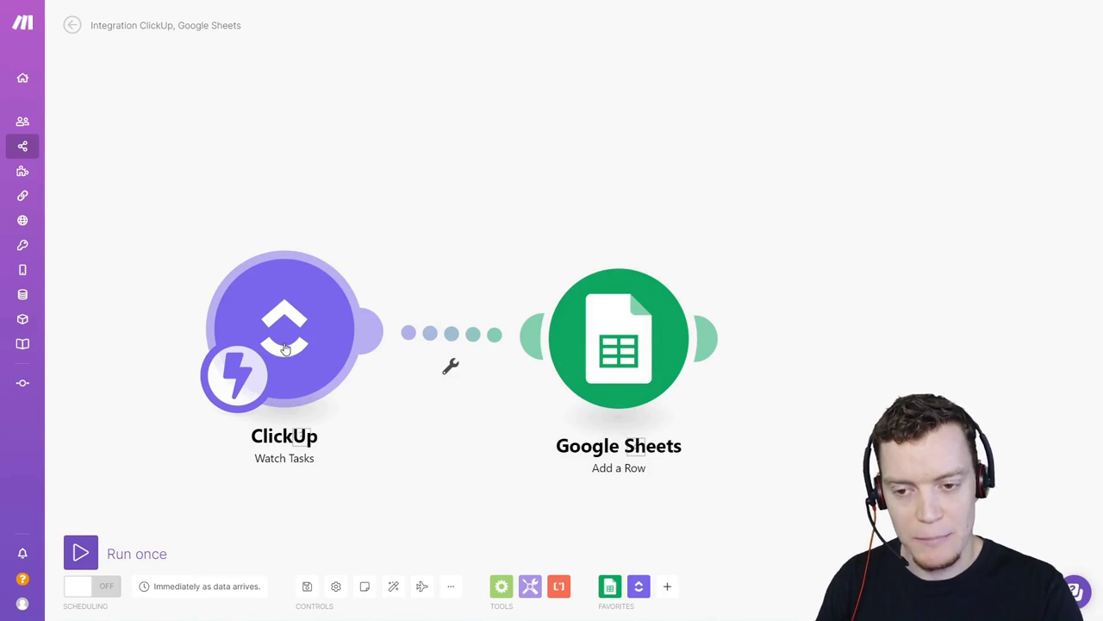
# Step: Start a filter between ClickUp and Google Sheets labelled Only if update is custom field
pyautogui.click(452, 336)
pyautogui.click(565, 281)
pyautogui.write('Only ')
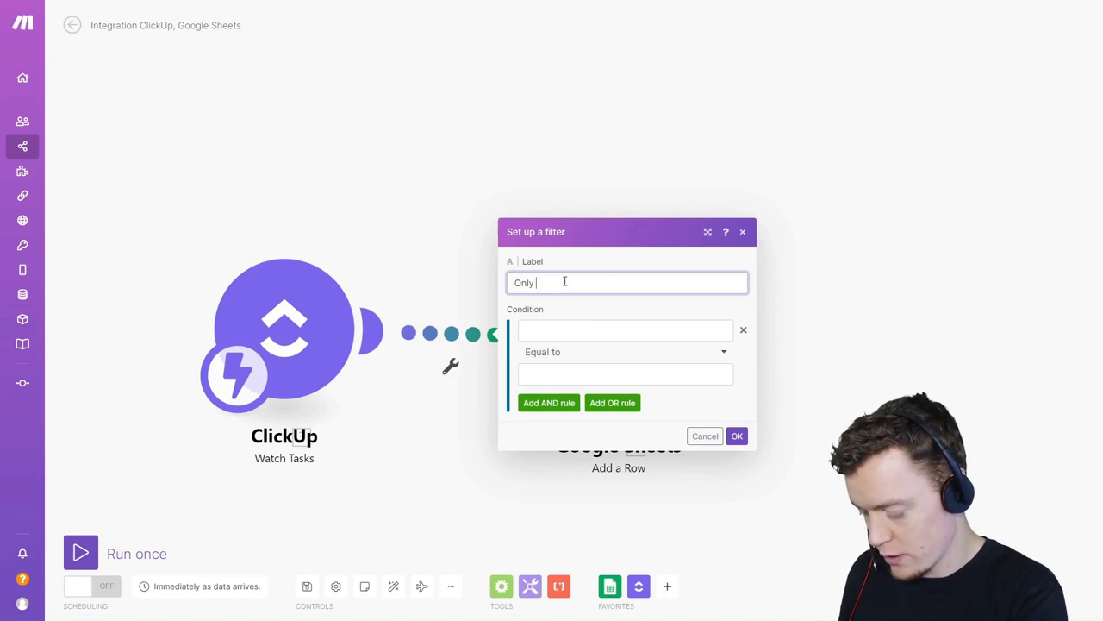
pyautogui.write('if update is custom field')
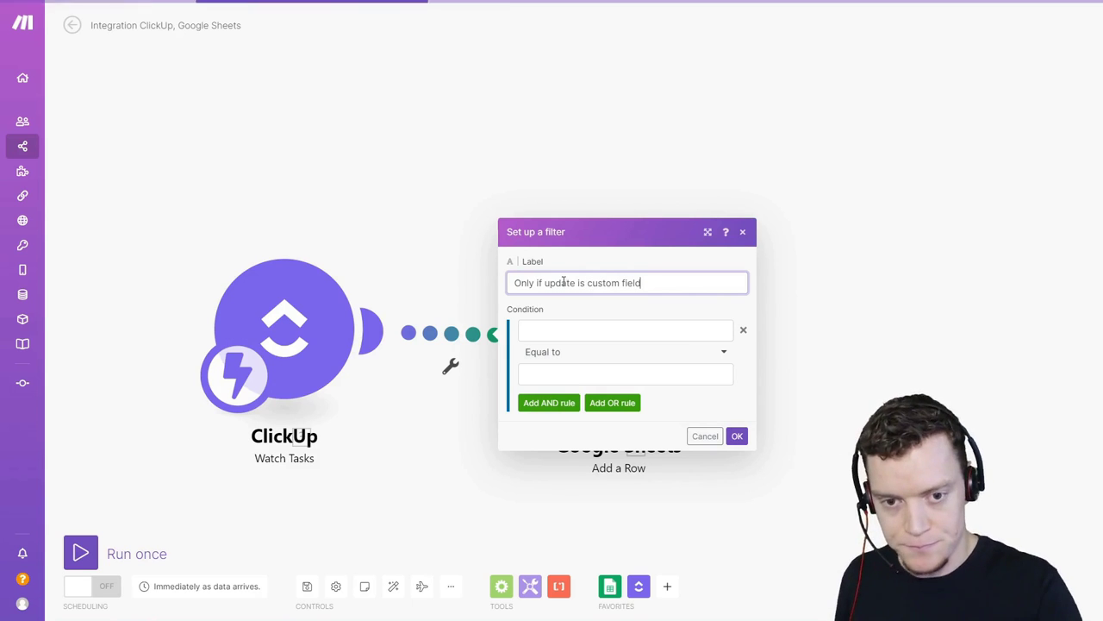
# Step: Try History Items After.Source as the filter condition's first operand and close the filter
pyautogui.click(615, 333)
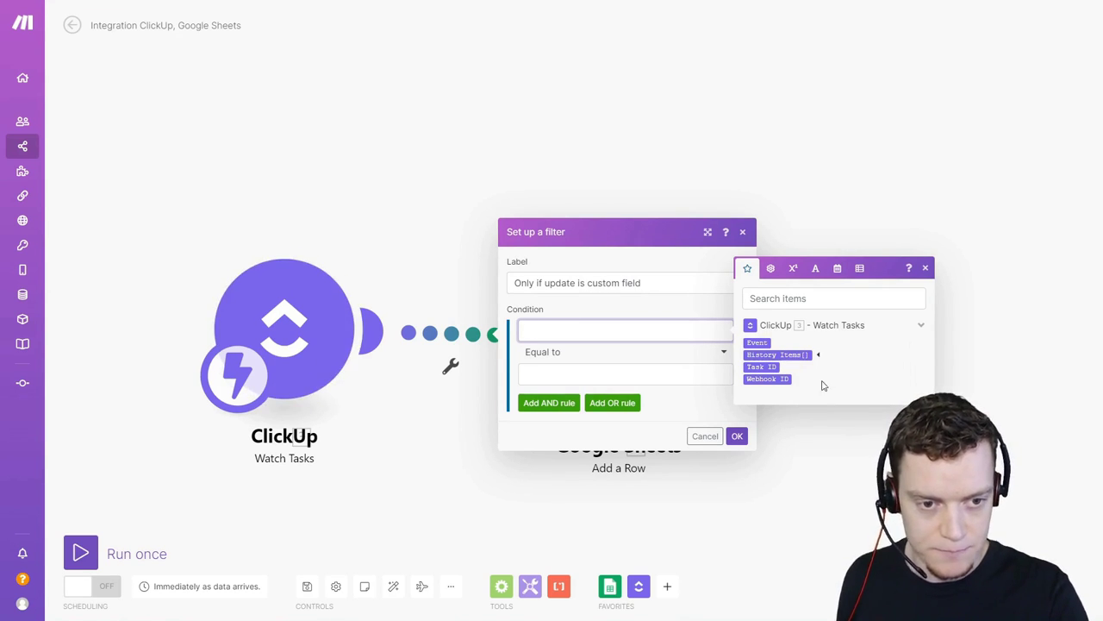
pyautogui.click(818, 355)
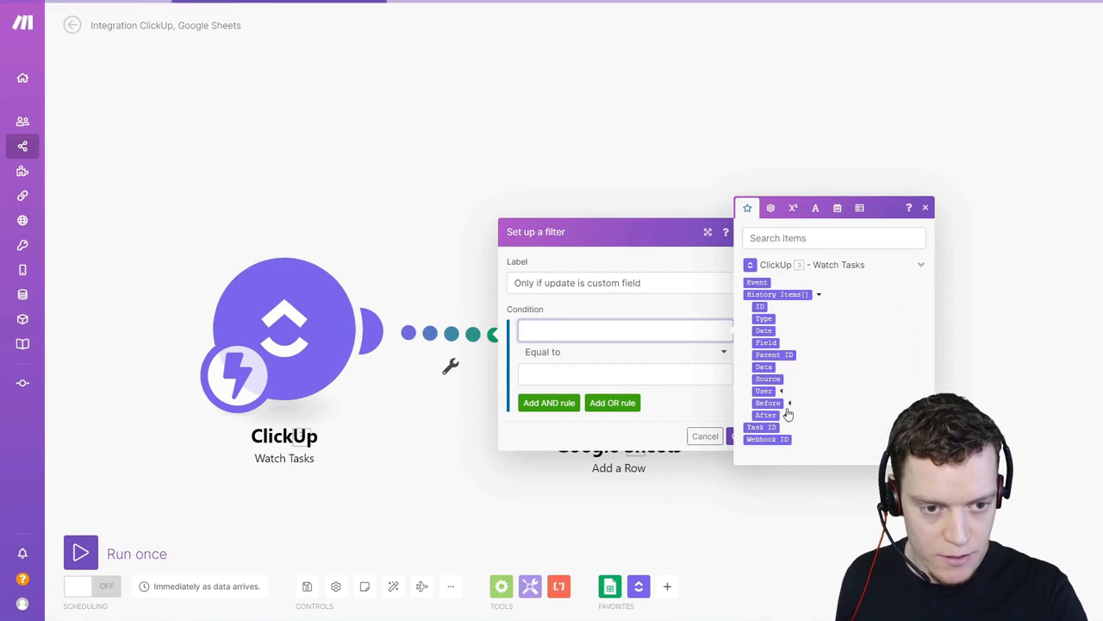
pyautogui.click(787, 416)
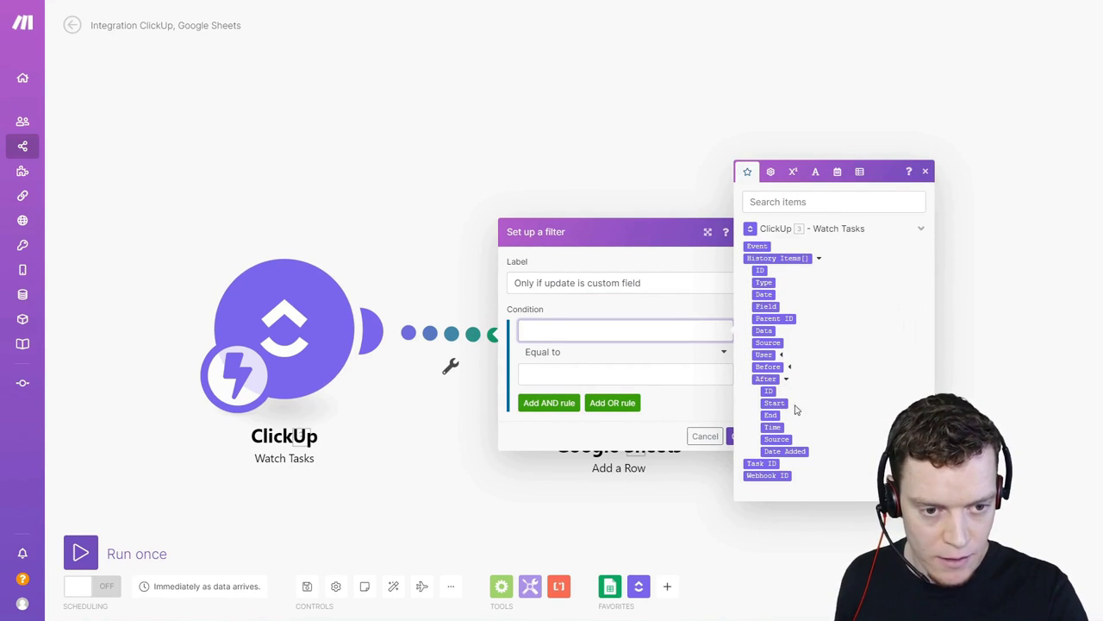
pyautogui.click(781, 440)
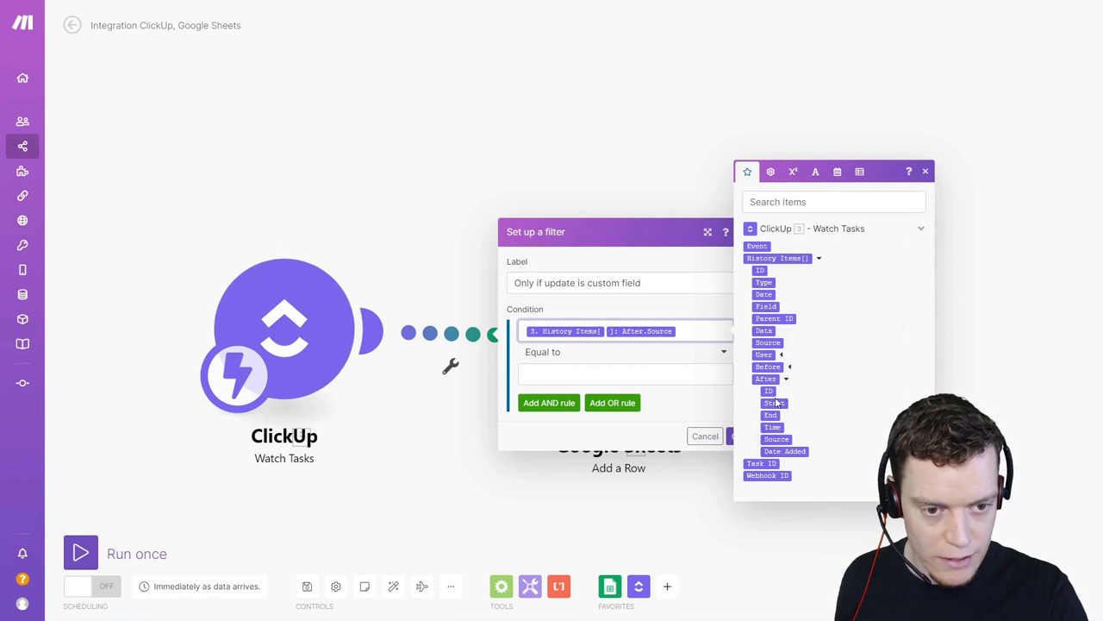
pyautogui.click(249, 197)
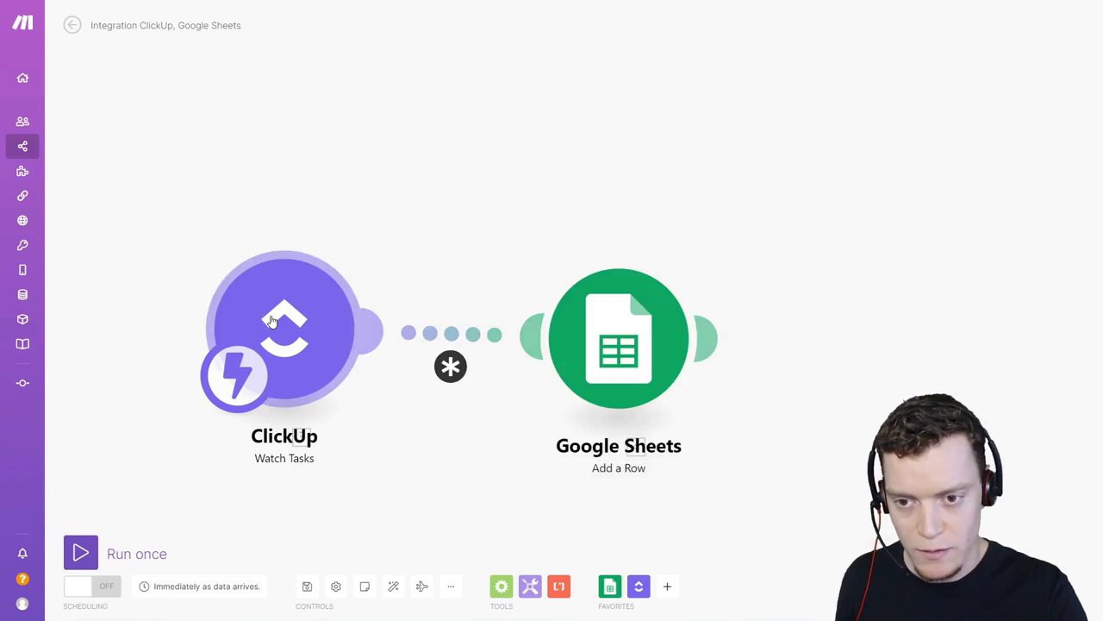
# Step: Run only the ClickUp module, then switch to ClickUp and set the Solhigh task's Settlement Date to 15 April 2022
pyautogui.rightClick(276, 320)
pyautogui.click(329, 349)
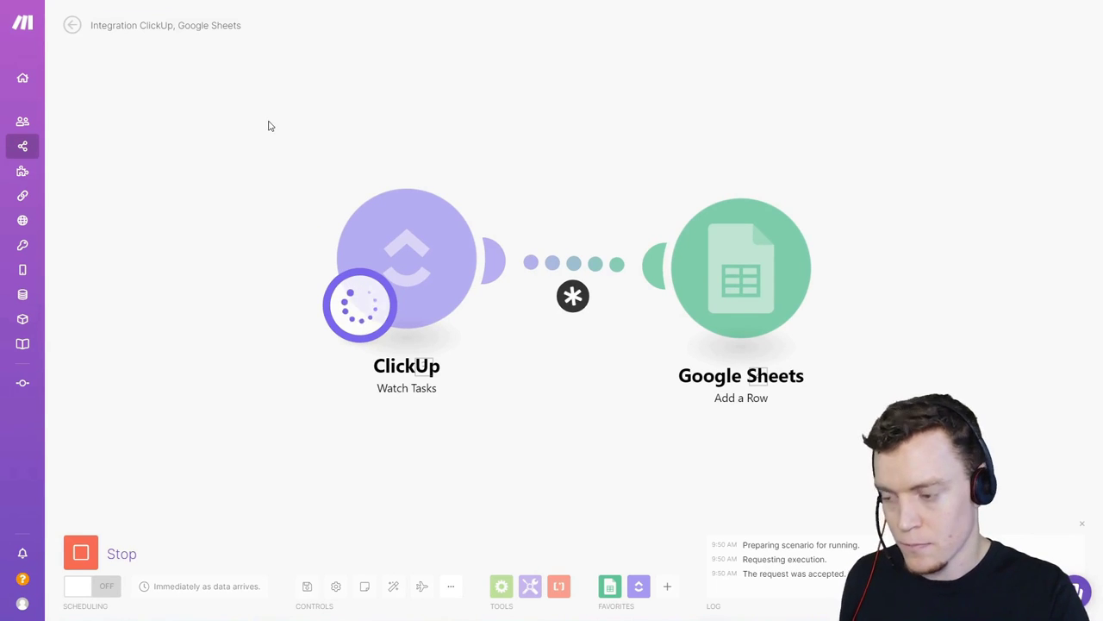
pyautogui.hotkey('alt', 'Tab')
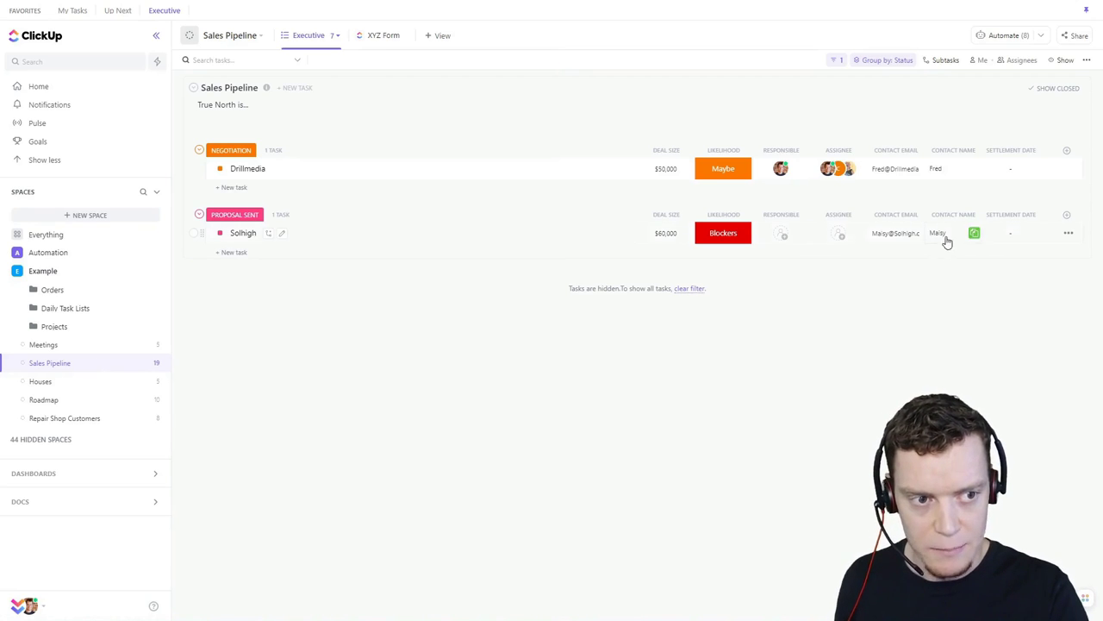
pyautogui.click(1014, 234)
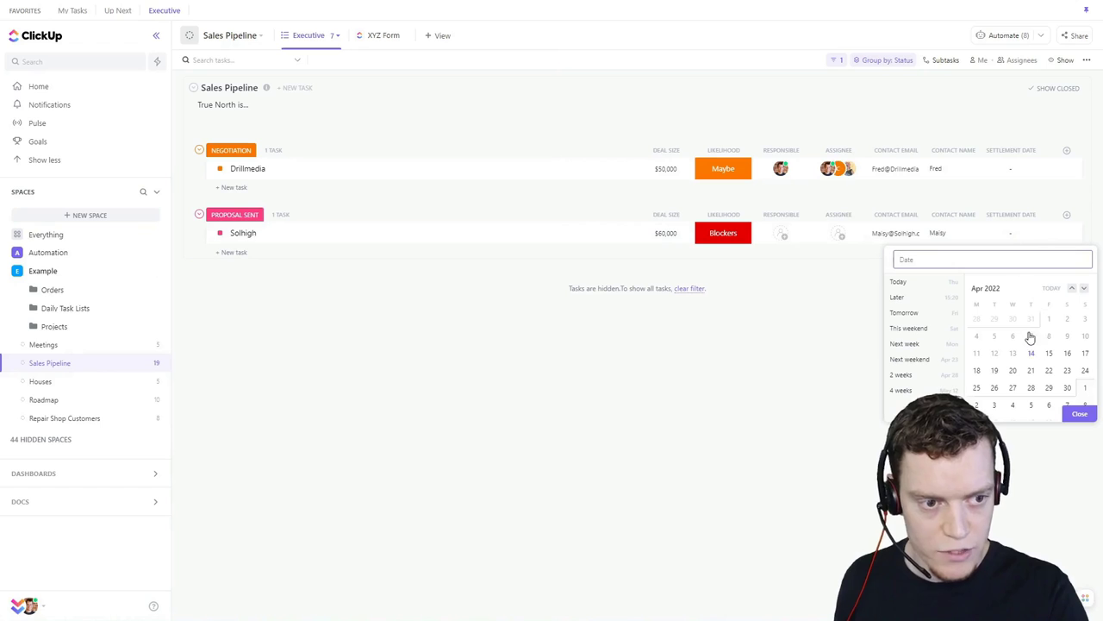
pyautogui.click(1048, 354)
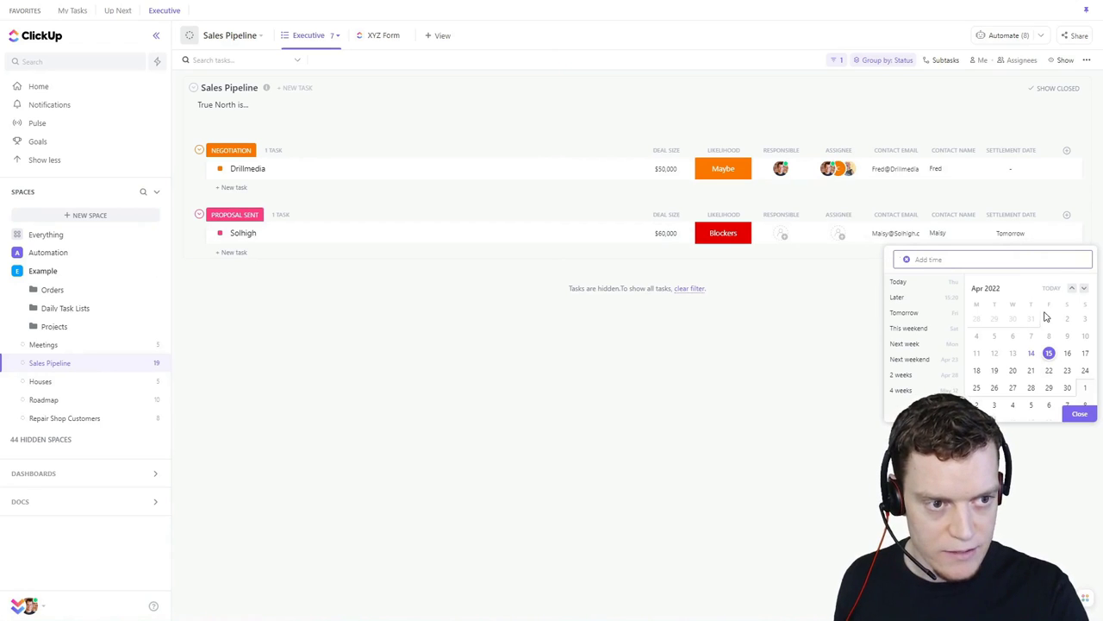
pyautogui.click(1080, 415)
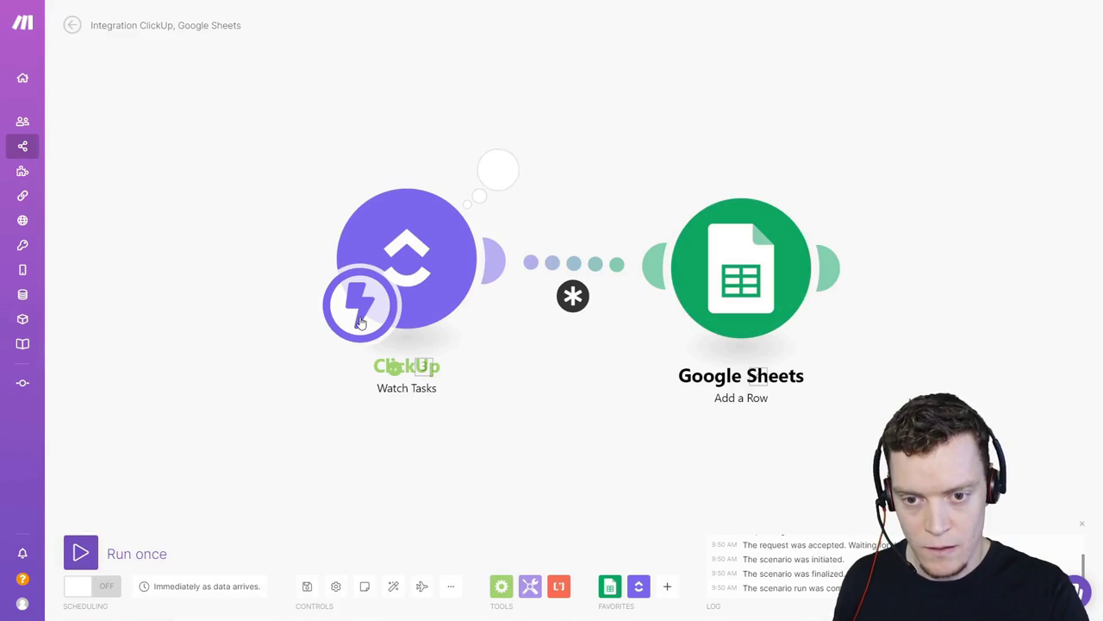
# Step: Back in Make, examine the ClickUp run output, expanding the first history item to review its Field and After values
pyautogui.click(501, 172)
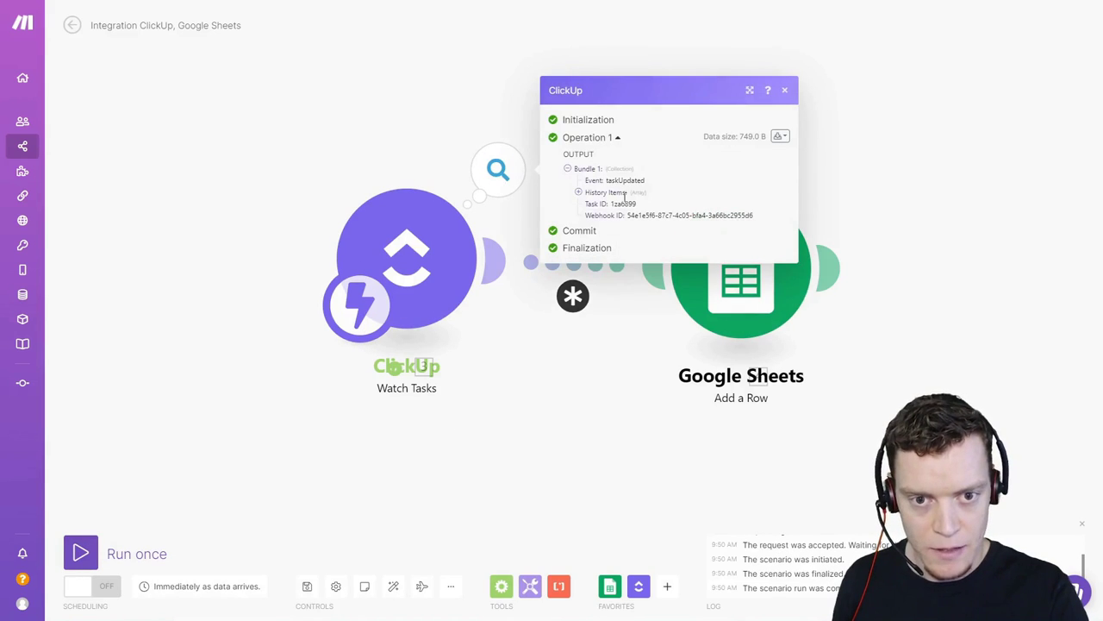
pyautogui.click(579, 193)
pyautogui.click(591, 204)
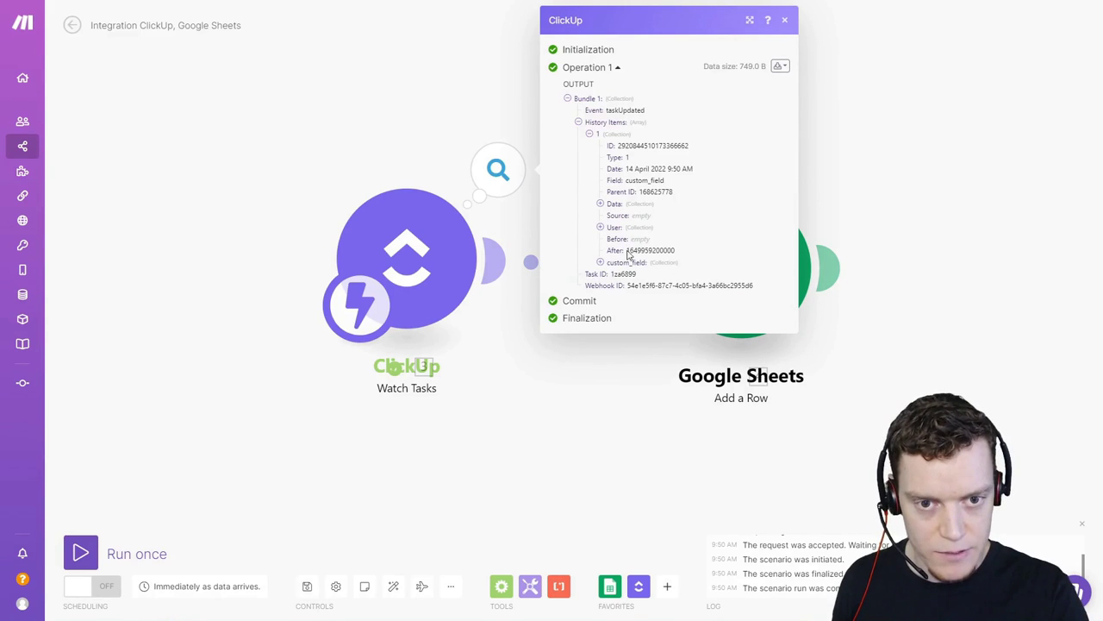
pyautogui.moveTo(627, 180); pyautogui.dragTo(671, 186)
pyautogui.moveTo(628, 250); pyautogui.dragTo(673, 250)
pyautogui.click(632, 255)
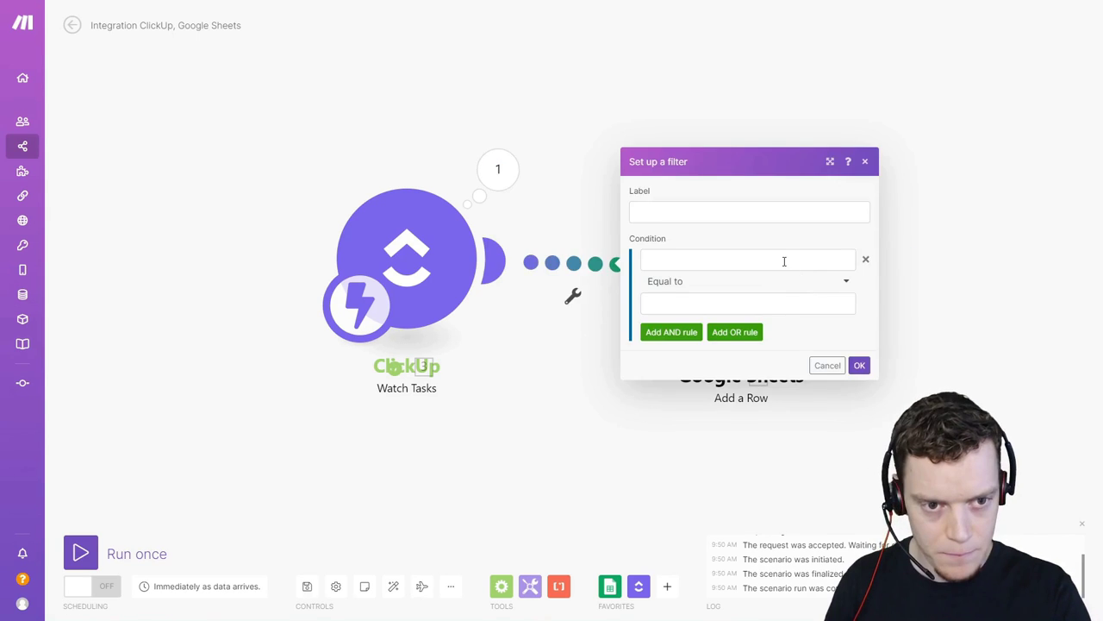
# Step: Set the filter condition's first operand to the custom_field name from the ClickUp History Items
pyautogui.click(783, 258)
pyautogui.click(941, 283)
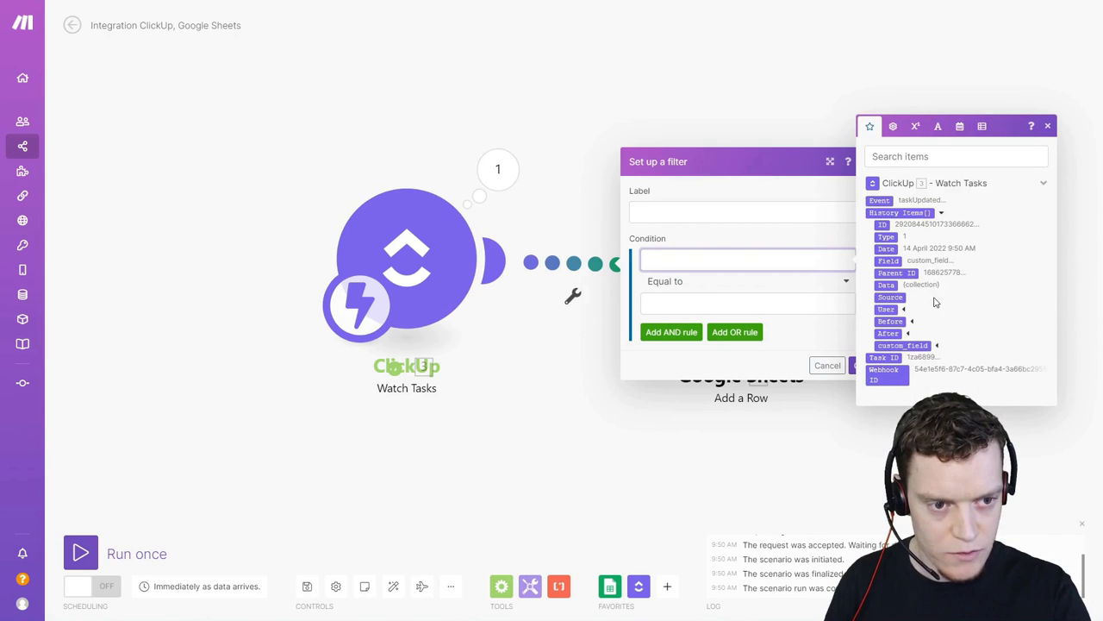
pyautogui.click(910, 333)
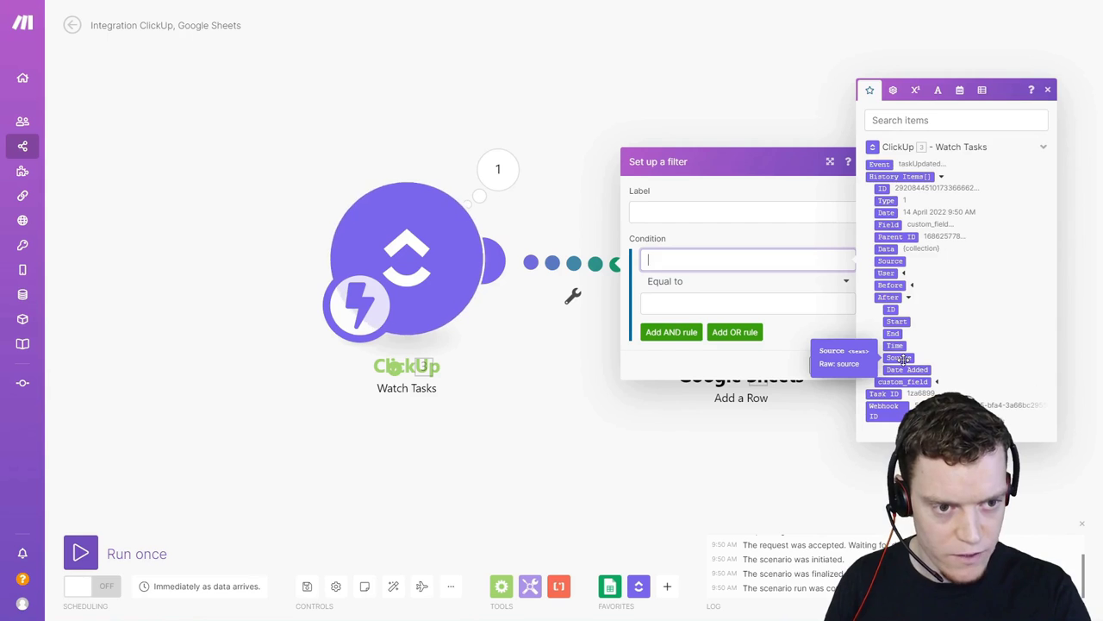
pyautogui.click(938, 383)
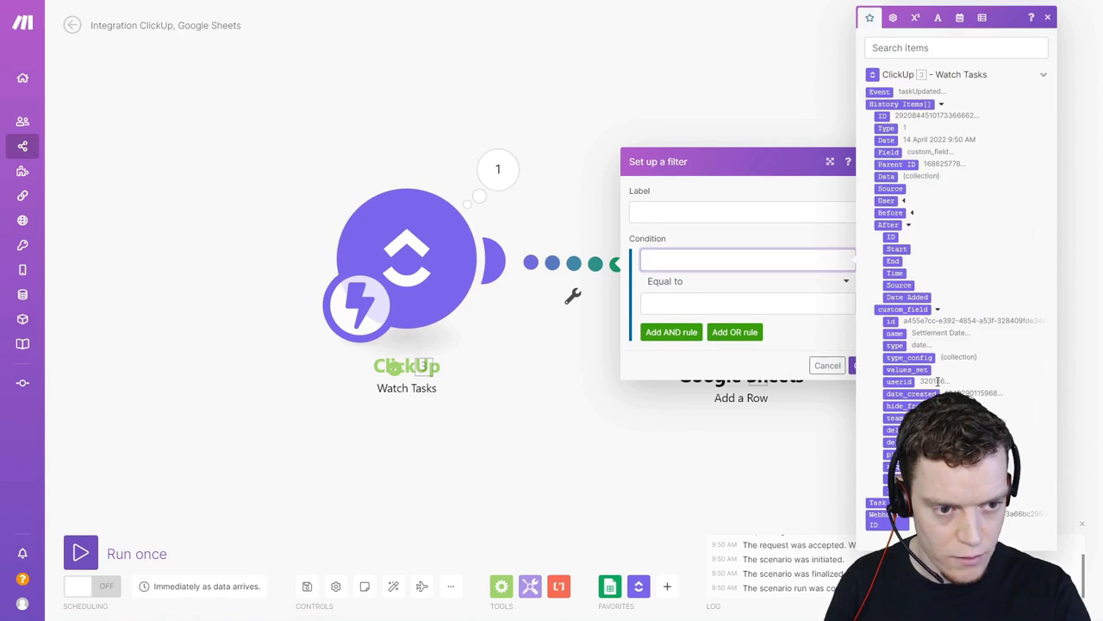
pyautogui.click(894, 332)
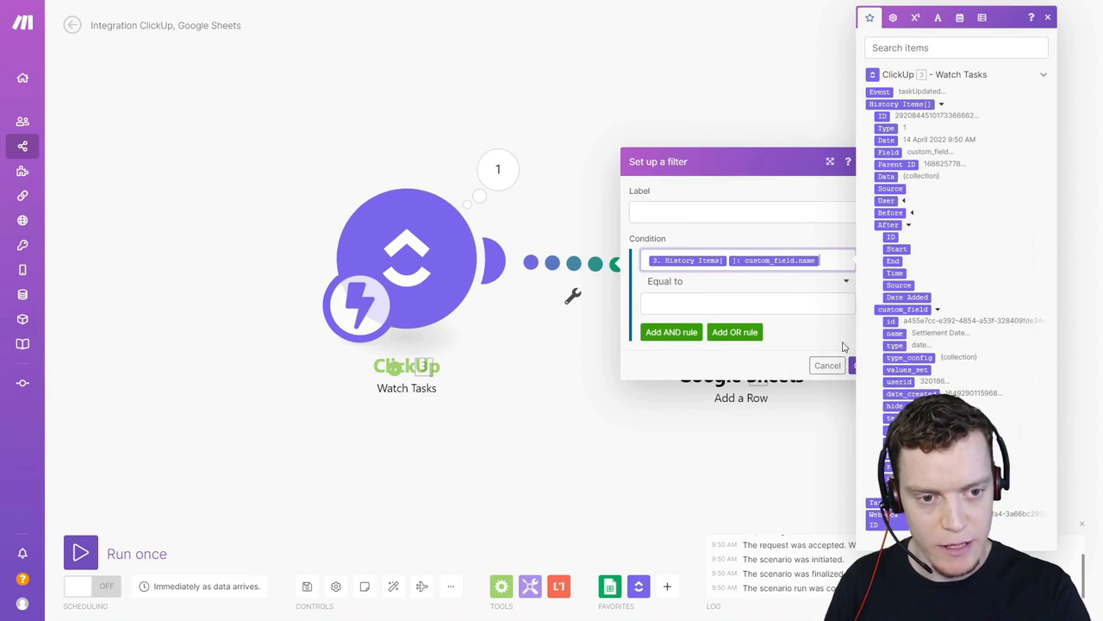
# Step: Expand the history item's custom_field collection in the ClickUp run output and copy the name Settlement Date
pyautogui.click(480, 118)
pyautogui.click(497, 168)
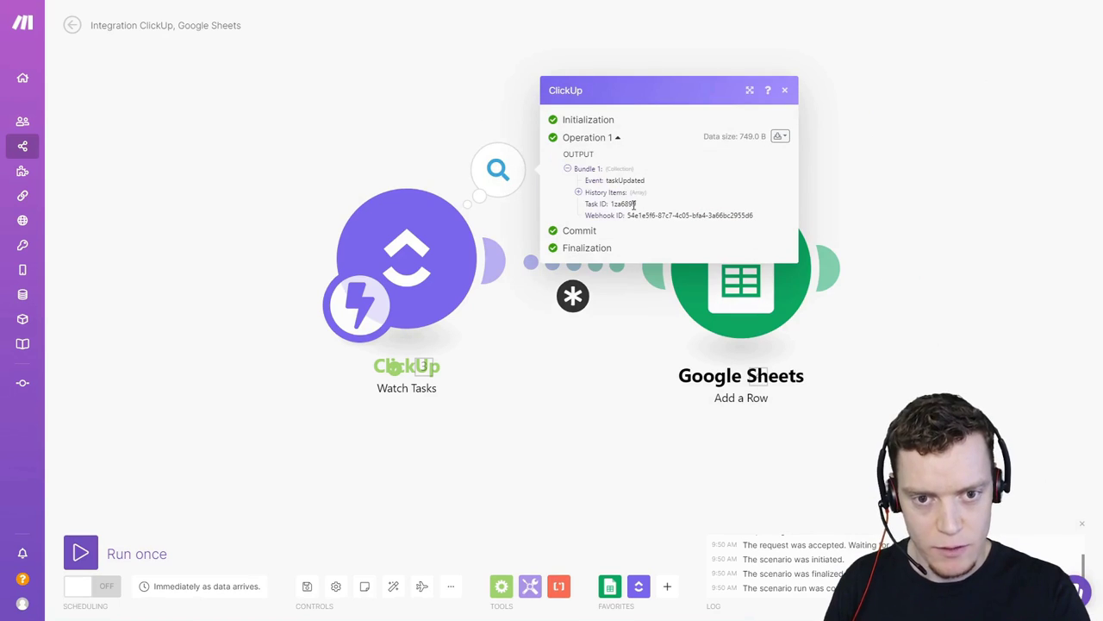
pyautogui.click(589, 198)
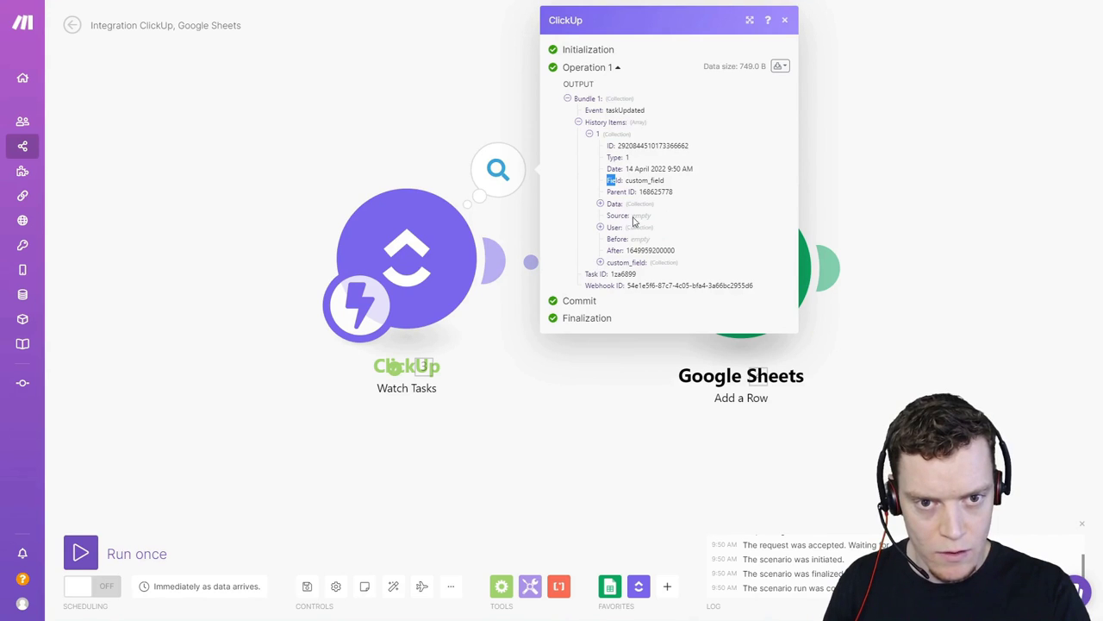
pyautogui.moveTo(625, 181); pyautogui.dragTo(662, 183)
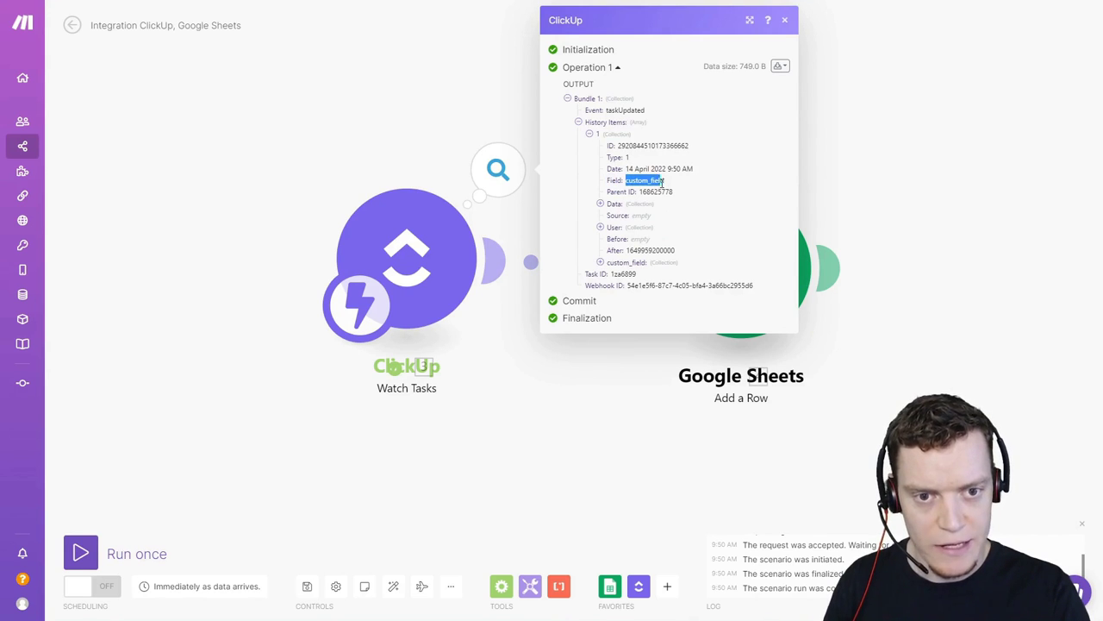
pyautogui.click(600, 262)
pyautogui.moveTo(639, 285); pyautogui.dragTo(695, 290)
pyautogui.hotkey('ctrl', 'c')
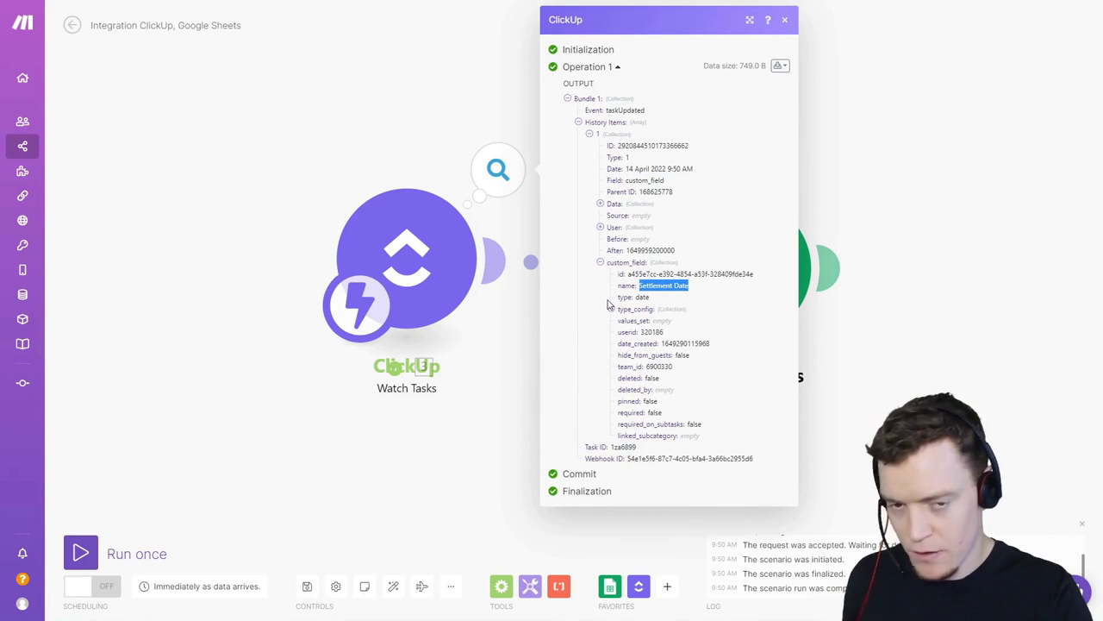
# Step: Reopen the filter between the two modules and label it Only if updated field is 'Settlement Date'
pyautogui.click(421, 178)
pyautogui.click(572, 296)
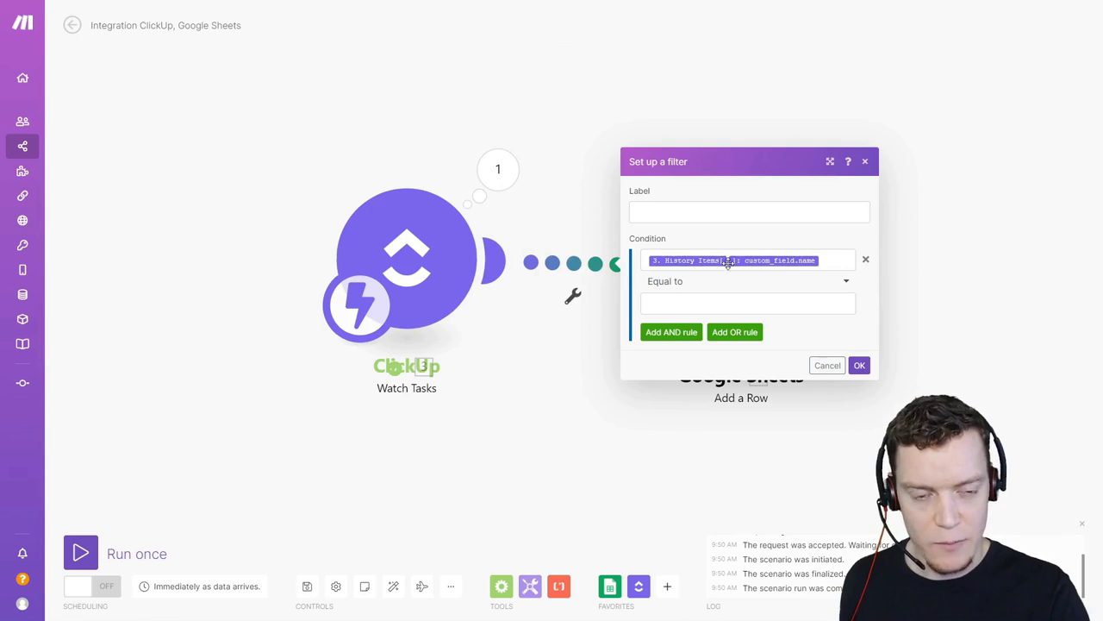
pyautogui.click(841, 259)
pyautogui.click(779, 215)
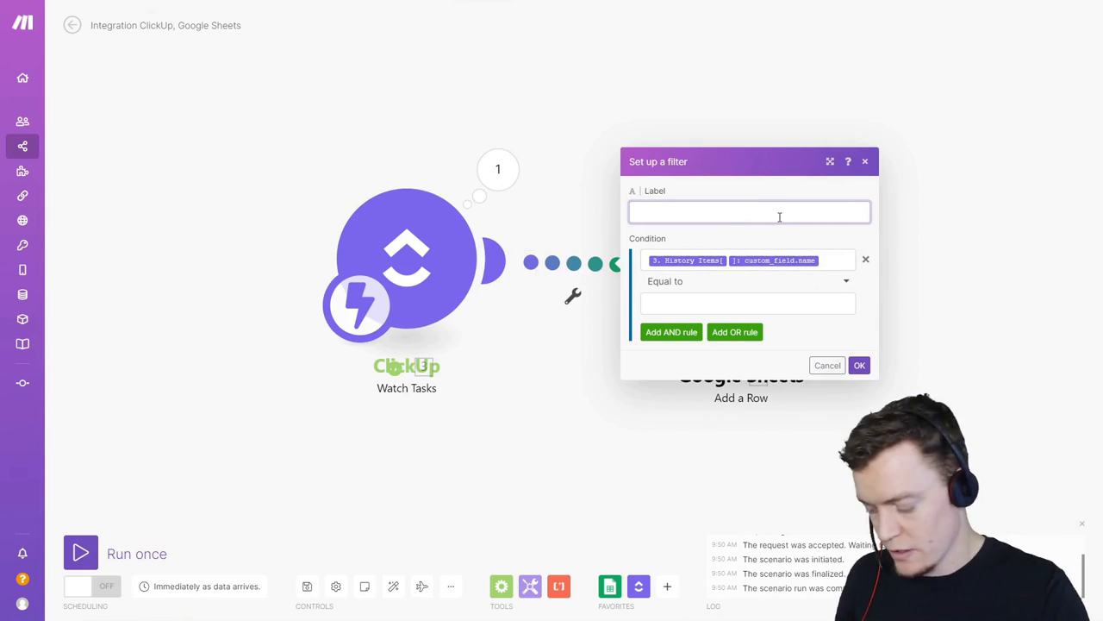
pyautogui.write('Only i')
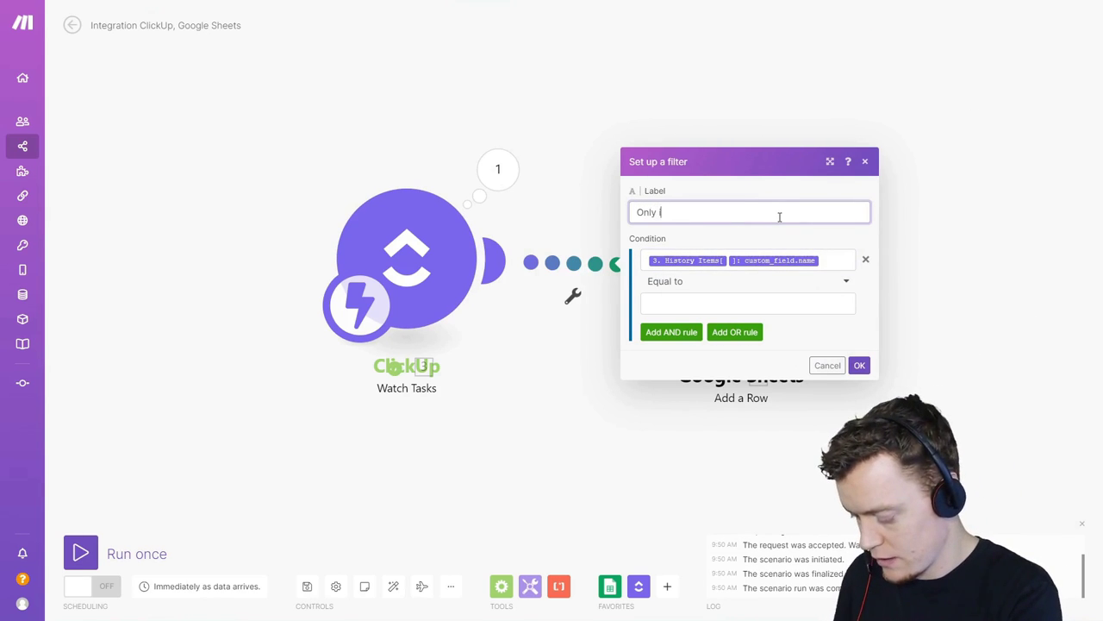
pyautogui.write('f updated fiel')
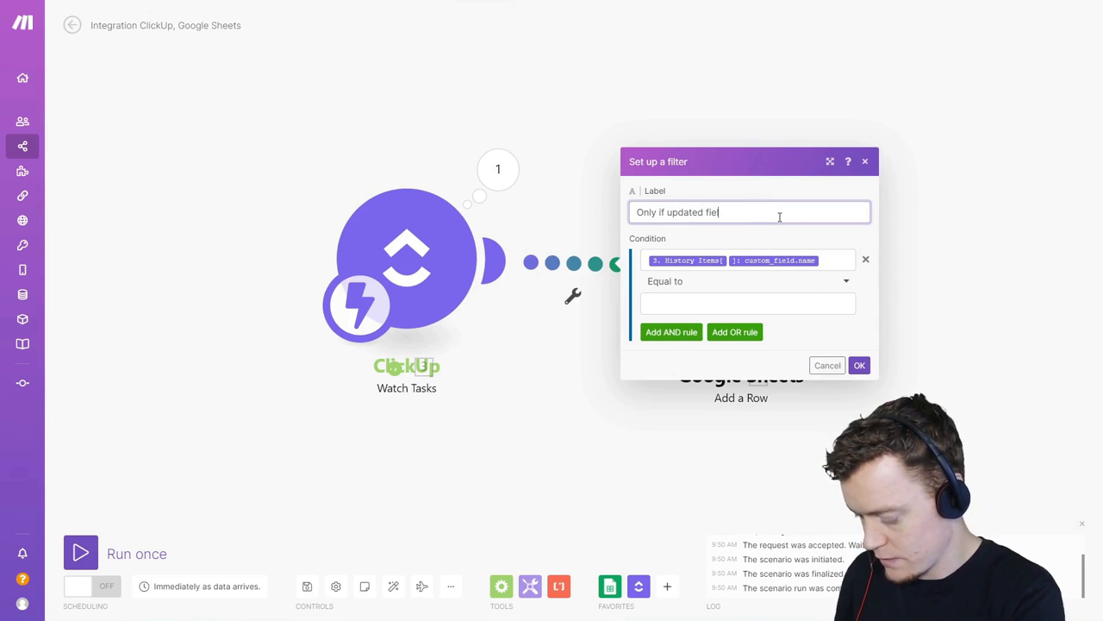
pyautogui.write("d is 'Settlement Date'")
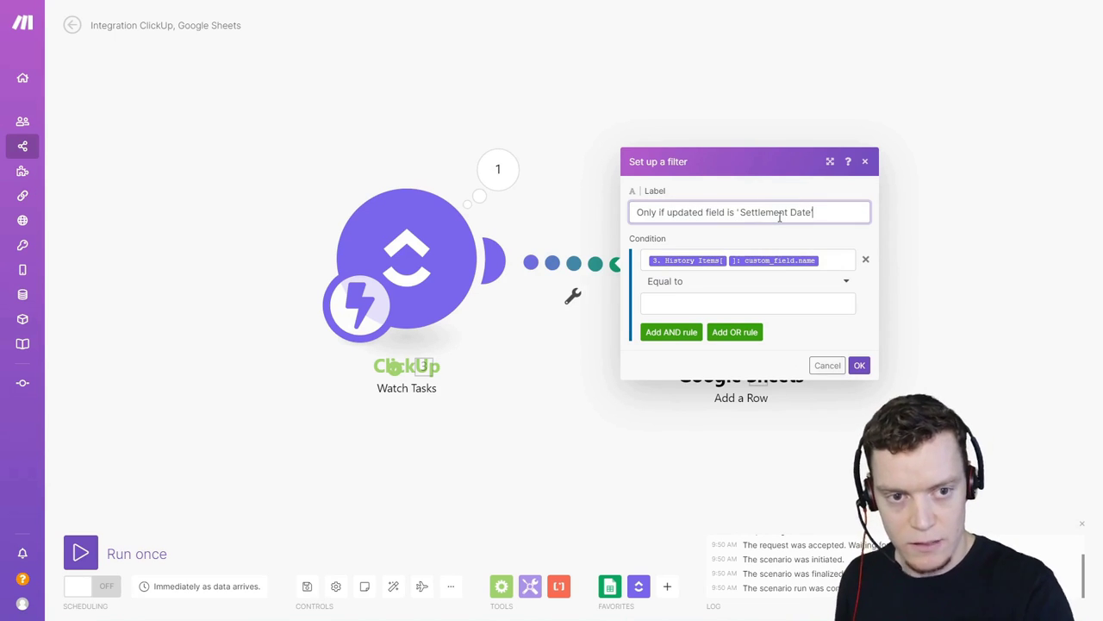
# Step: Clear the filter condition's first operand and map it again to the custom_field name under the ClickUp History Items
pyautogui.click(839, 261)
pyautogui.press('BackSpace')
pyautogui.press('BackSpace')
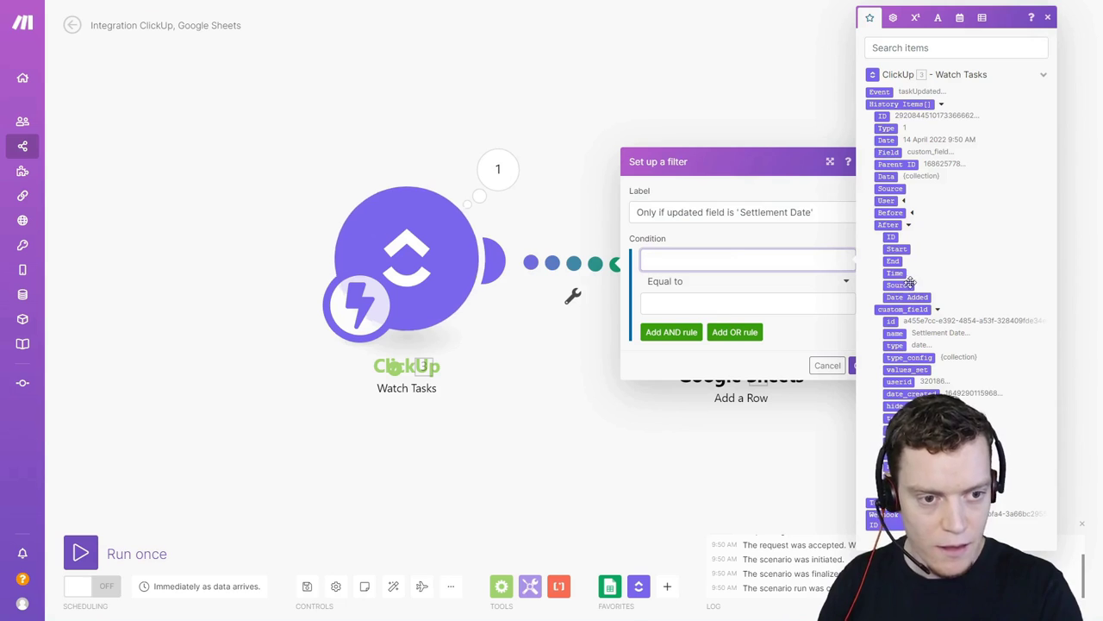
pyautogui.click(903, 333)
# Step: Complete the filter condition with the text operator Equal to and the value Settlement Date, then save the filter
pyautogui.click(672, 285)
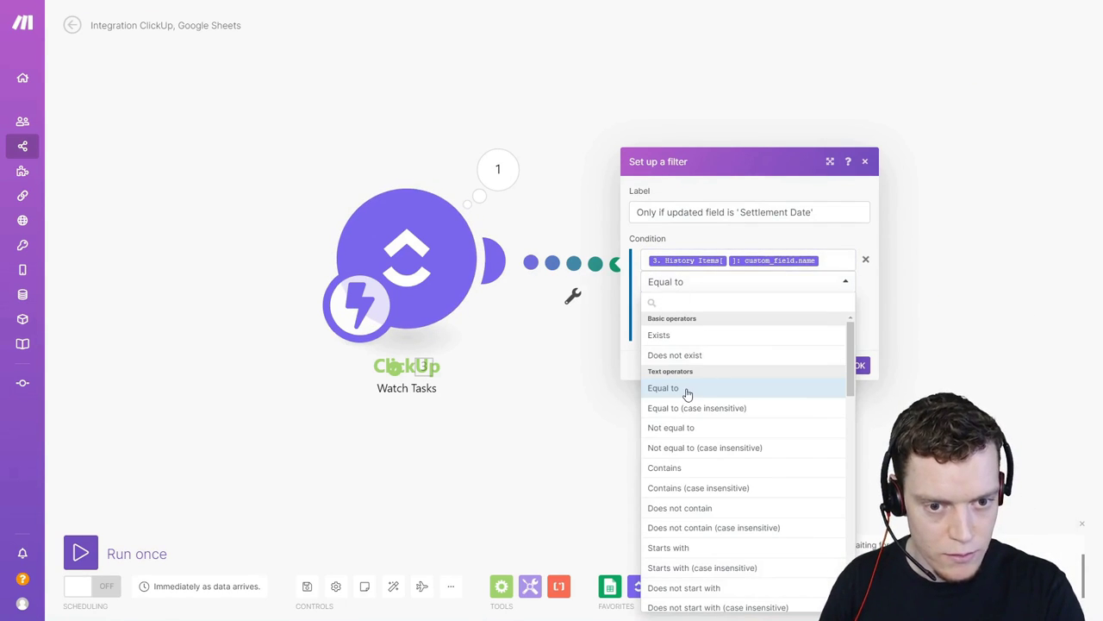
pyautogui.click(687, 390)
pyautogui.click(730, 302)
pyautogui.hotkey('ctrl', 'v')
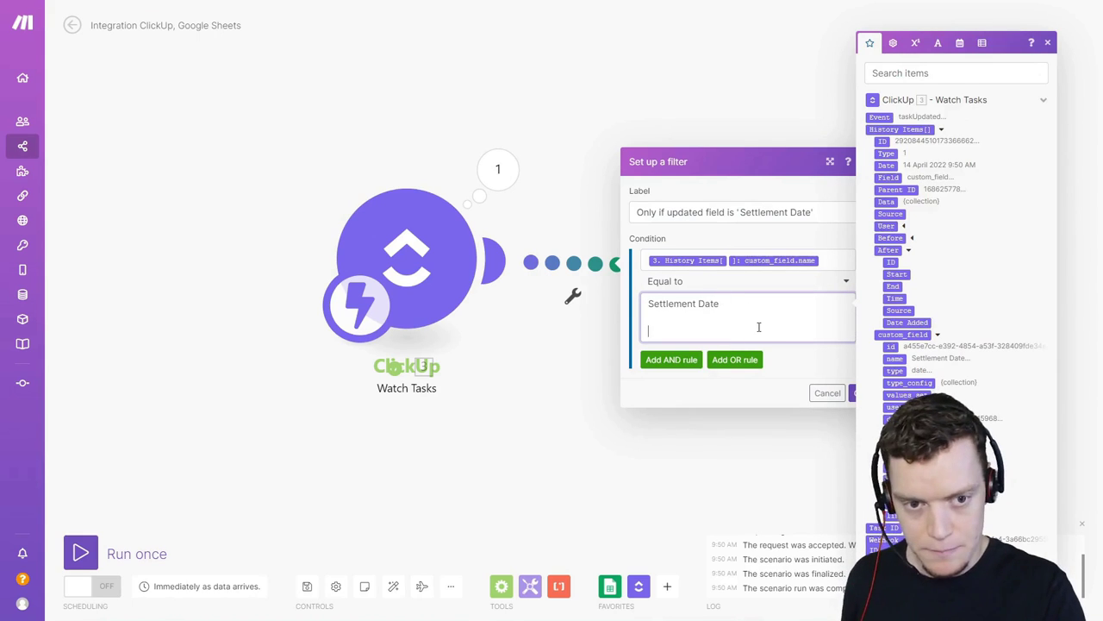
pyautogui.click(790, 331)
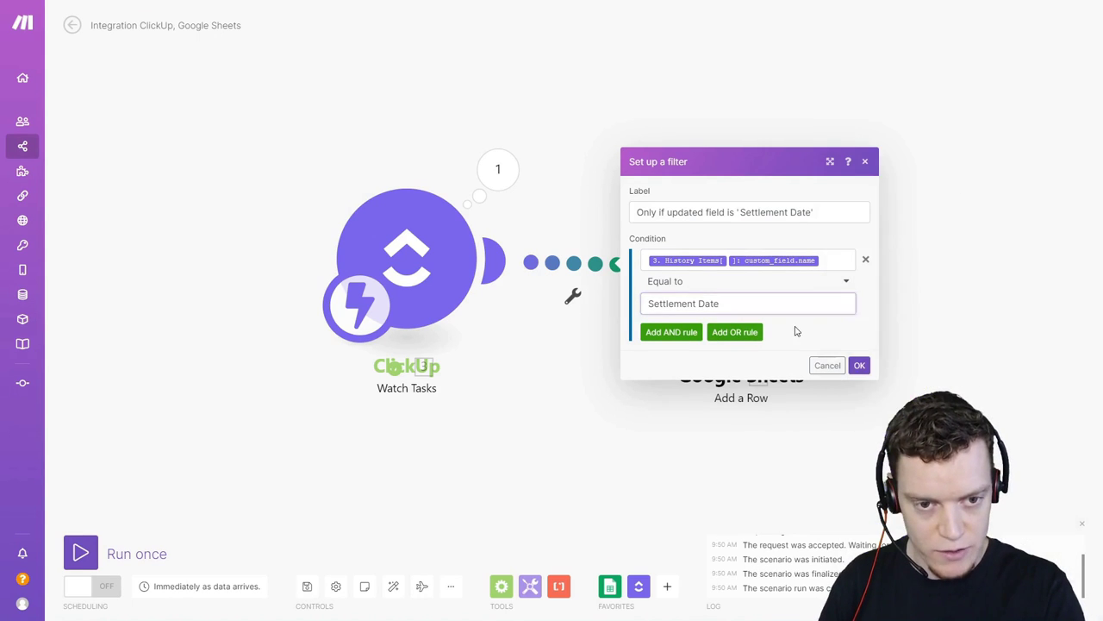
pyautogui.click(859, 366)
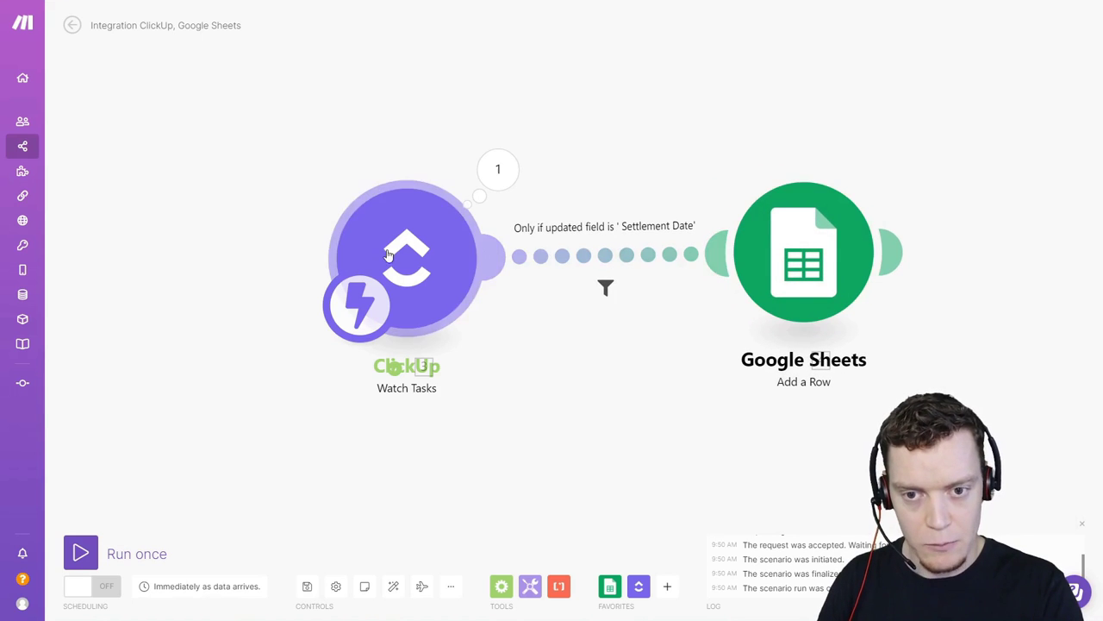
# Step: Review the filter condition between ClickUp and Google Sheets and the Add a Row module's settings without changing them
pyautogui.click(622, 256)
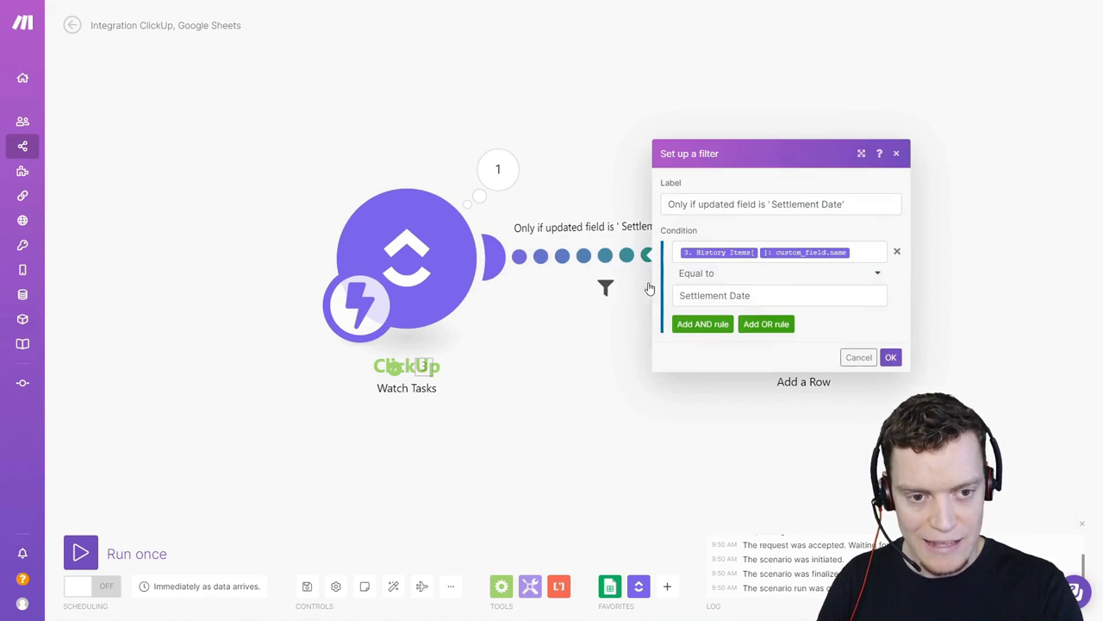
pyautogui.click(776, 295)
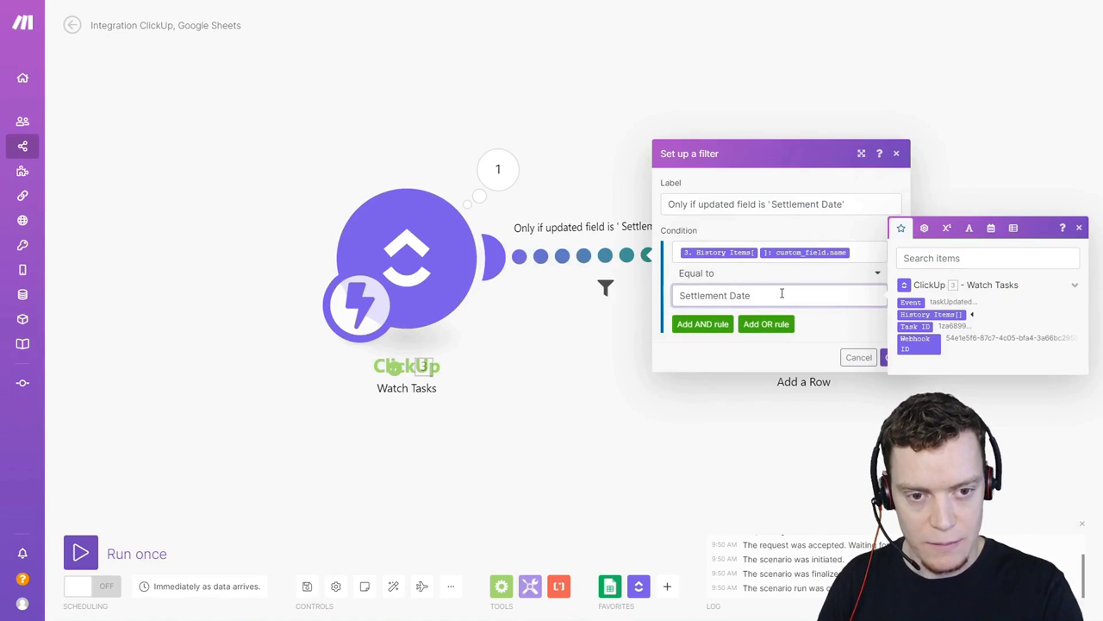
pyautogui.click(860, 349)
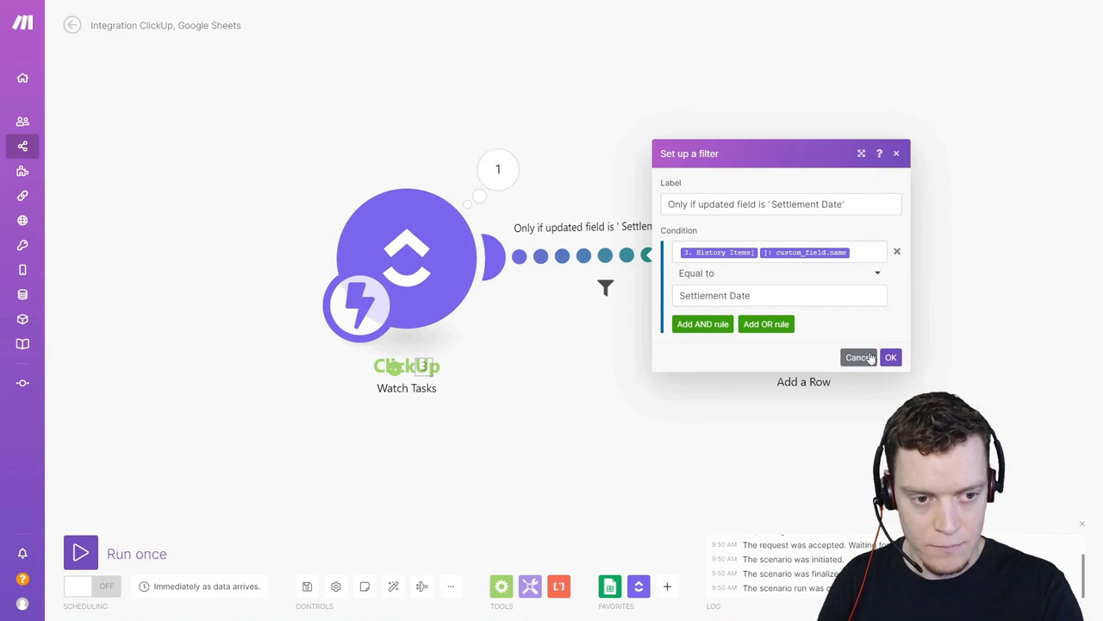
pyautogui.click(851, 358)
pyautogui.scroll(-1, 458, 315)
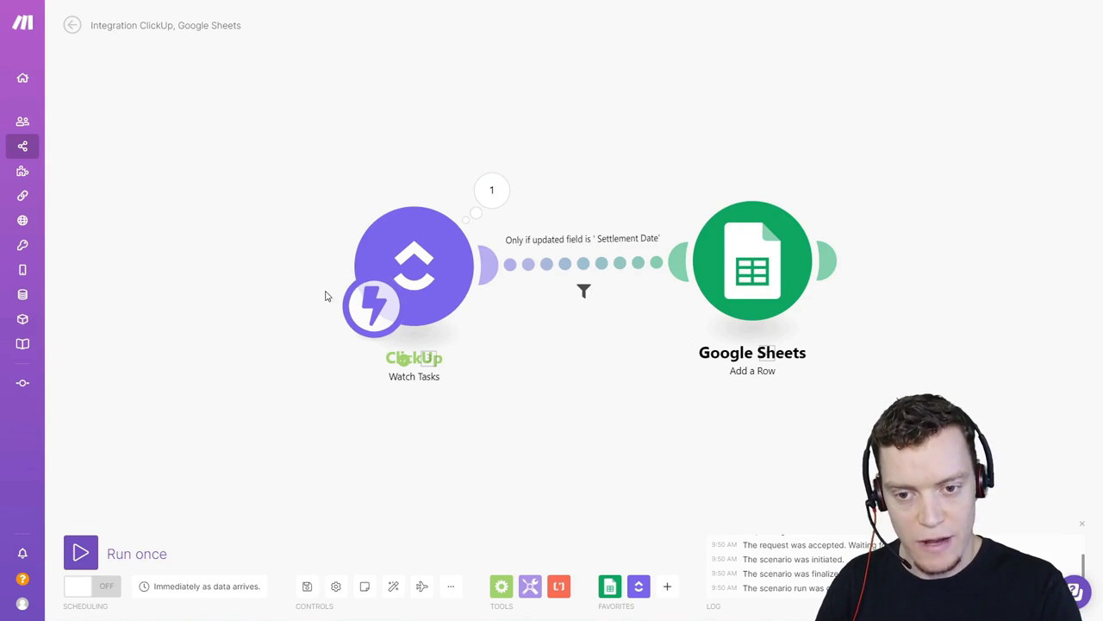
pyautogui.click(506, 192)
pyautogui.click(466, 137)
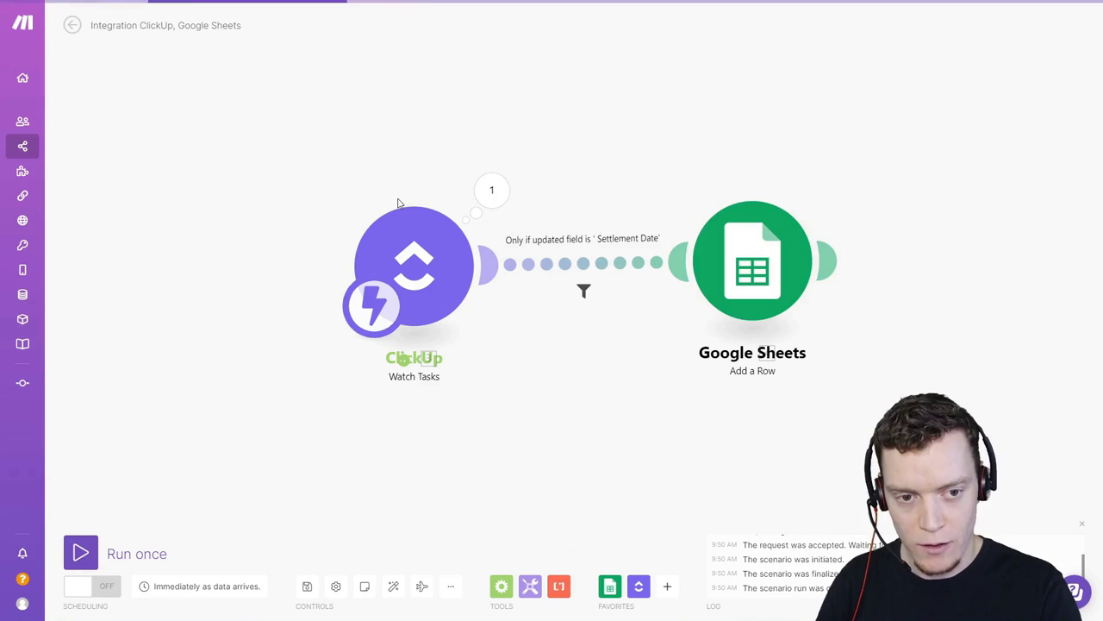
pyautogui.scroll(-2, 918, 172)
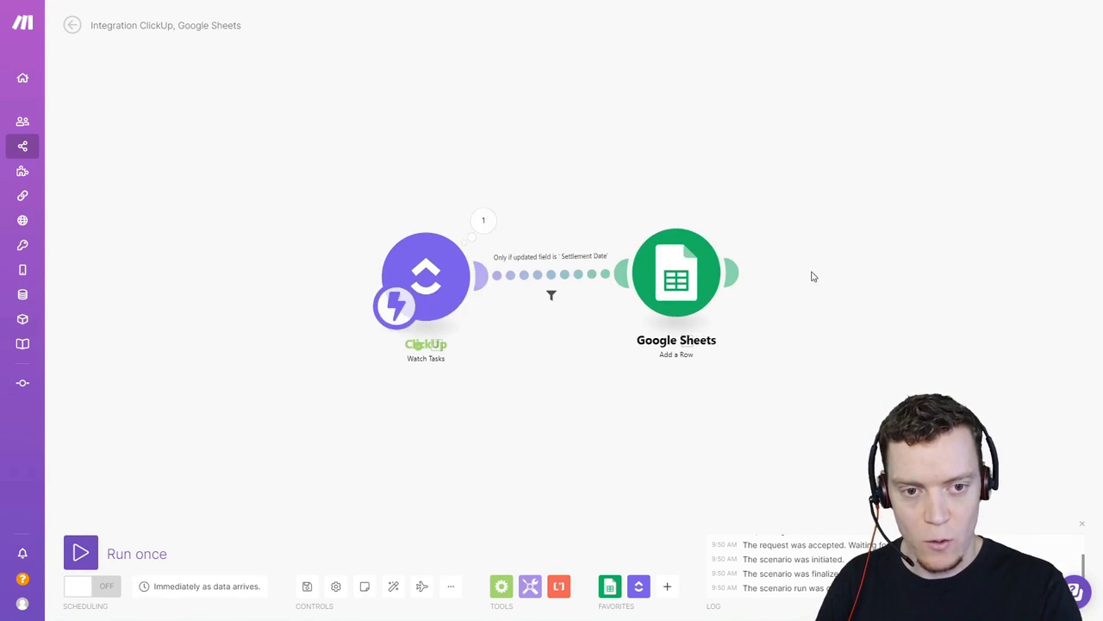
pyautogui.click(462, 310)
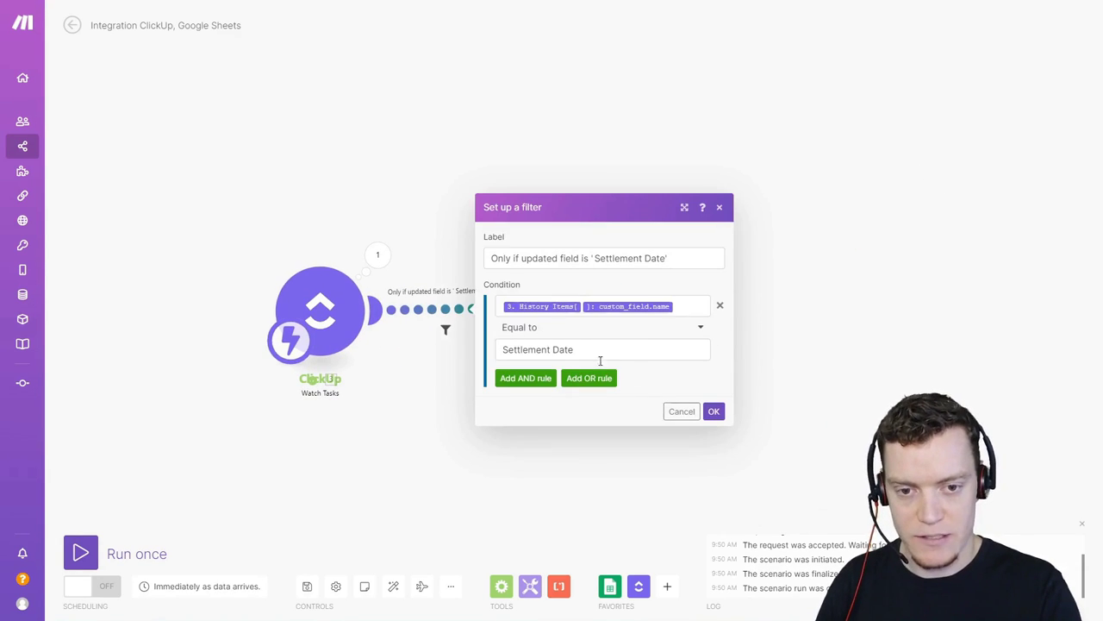
pyautogui.click(681, 412)
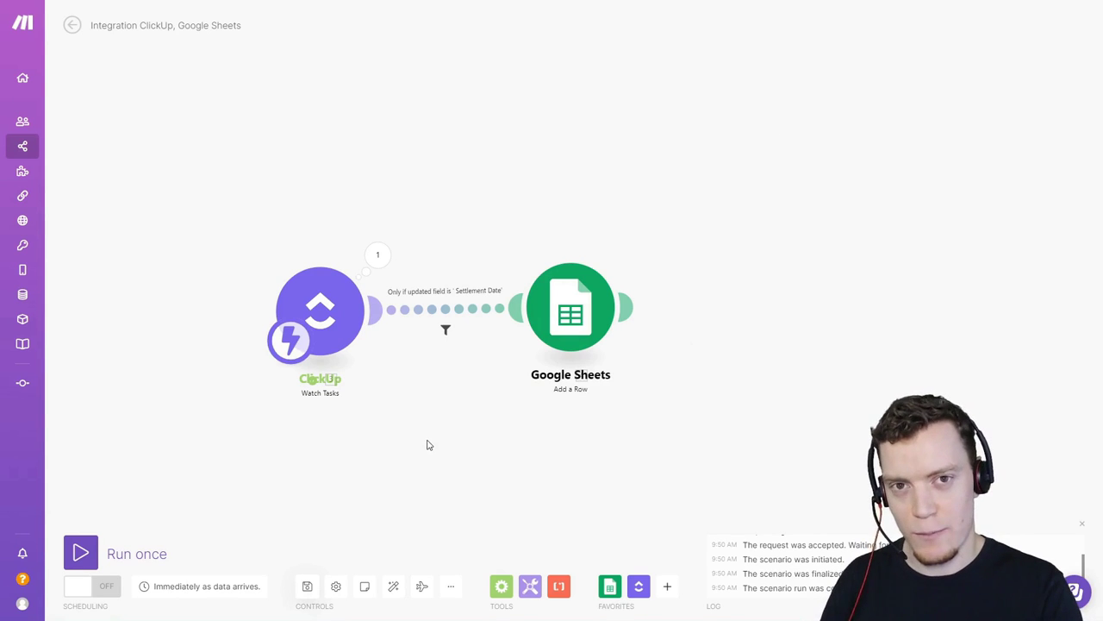
pyautogui.click(570, 307)
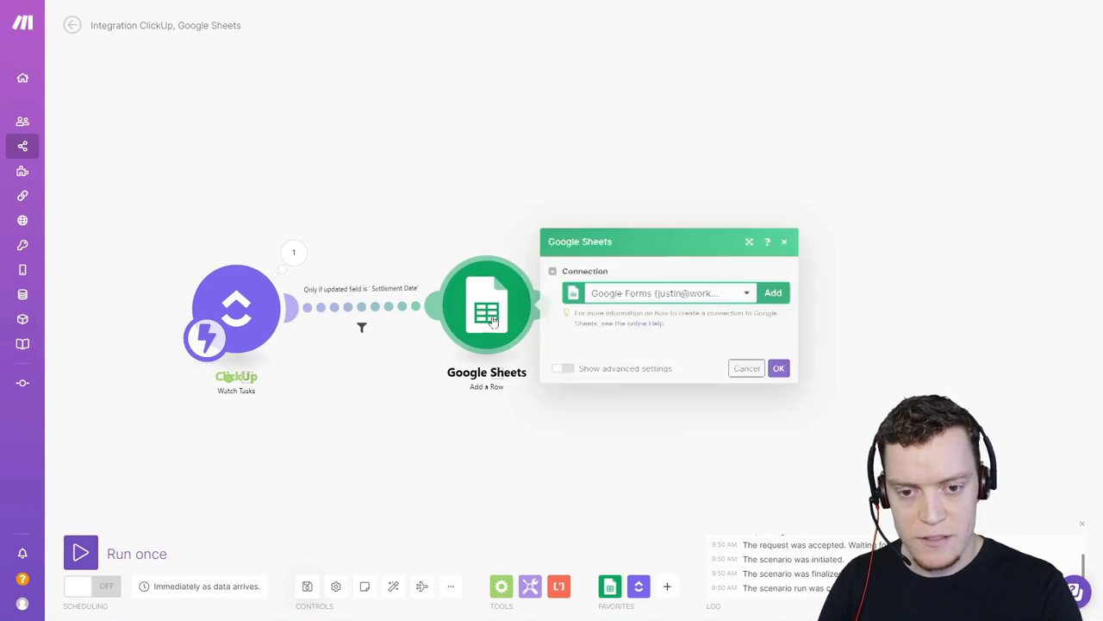
pyautogui.click(483, 460)
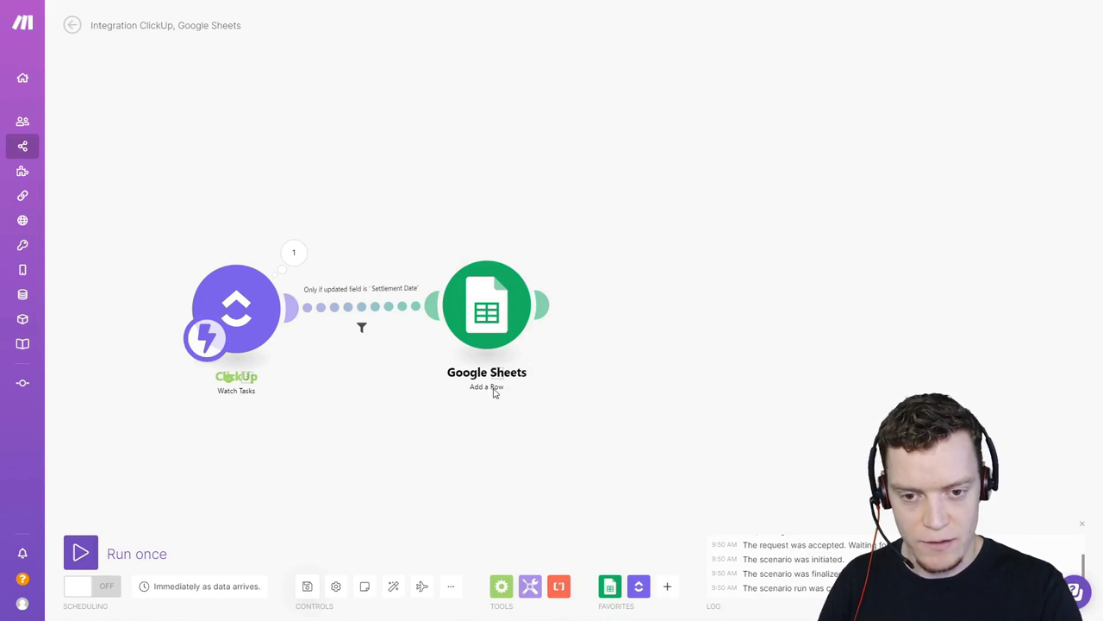
# Step: Add a Google Sheets Search Rows module and place it after the Add a Row module
pyautogui.click(609, 586)
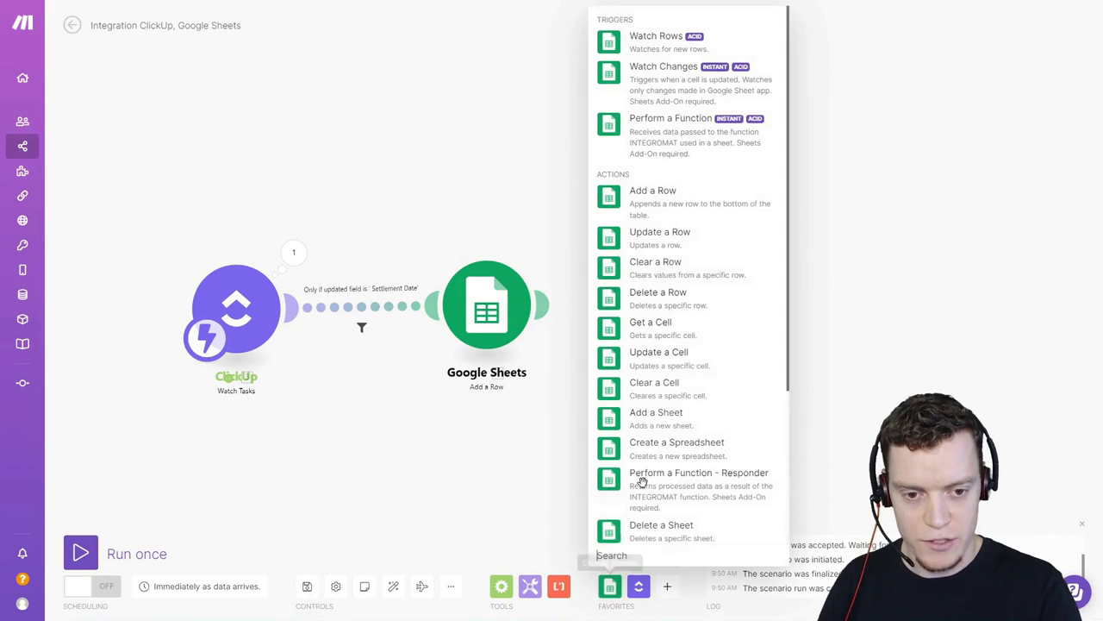
pyautogui.scroll(-3, 704, 261)
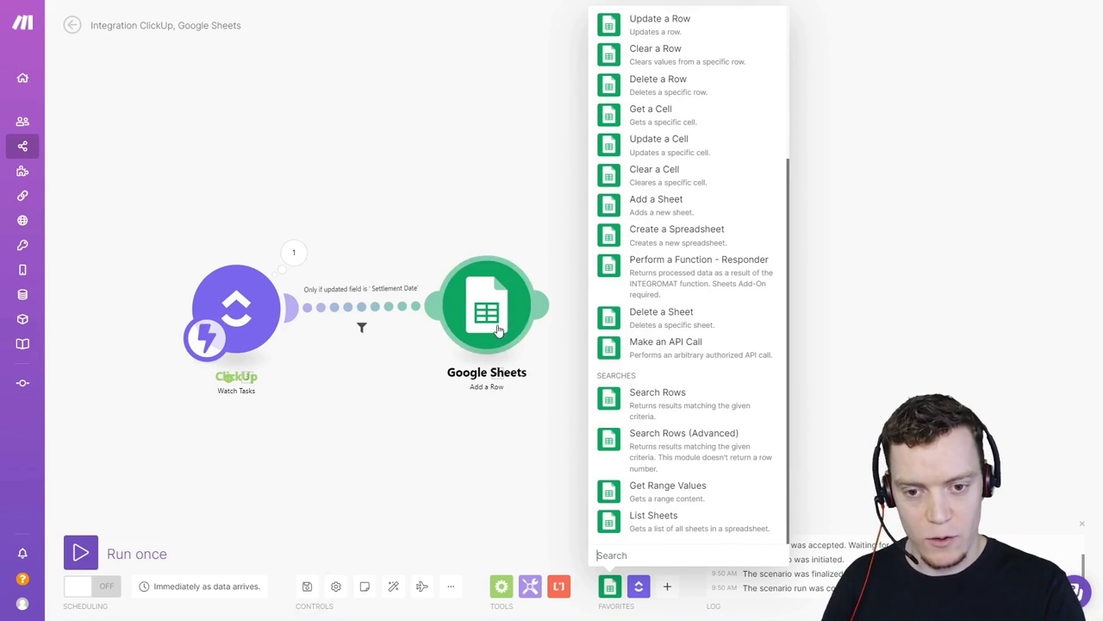
pyautogui.click(687, 406)
pyautogui.moveTo(687, 415); pyautogui.dragTo(668, 302)
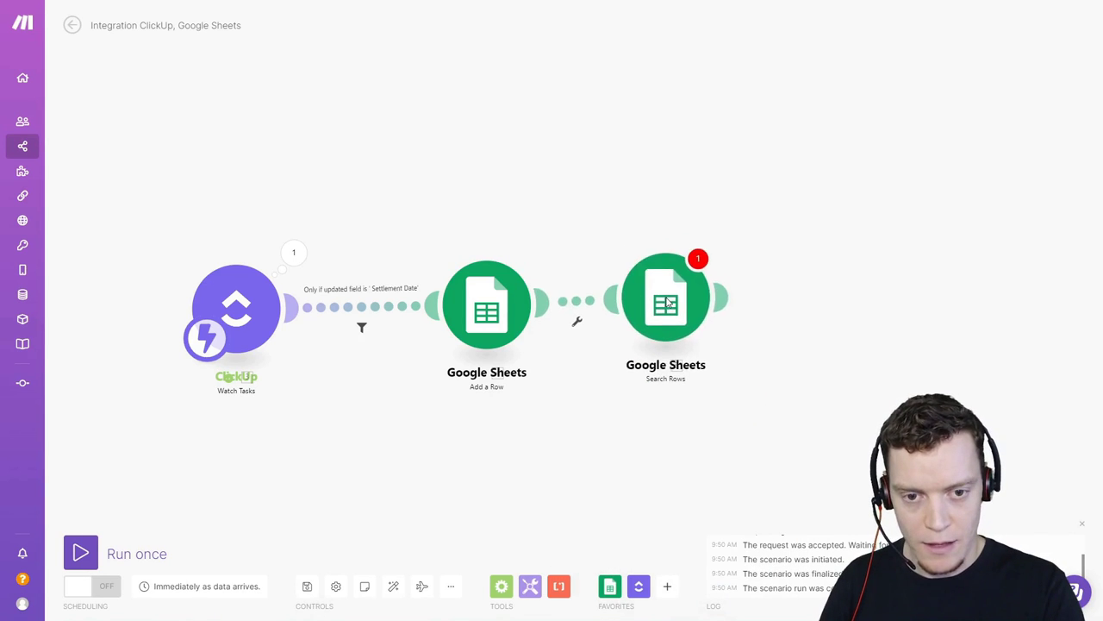
# Step: Configure the Search Rows module to use the Automation Example spreadsheet, Sheet1, with column range A-Z
pyautogui.click(669, 306)
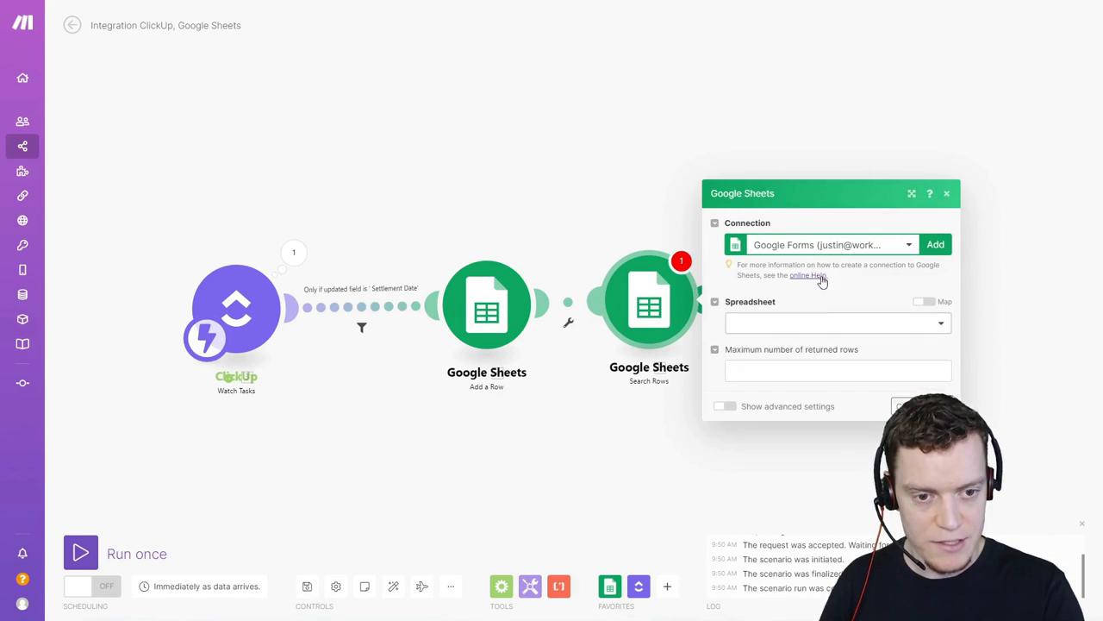
pyautogui.click(804, 386)
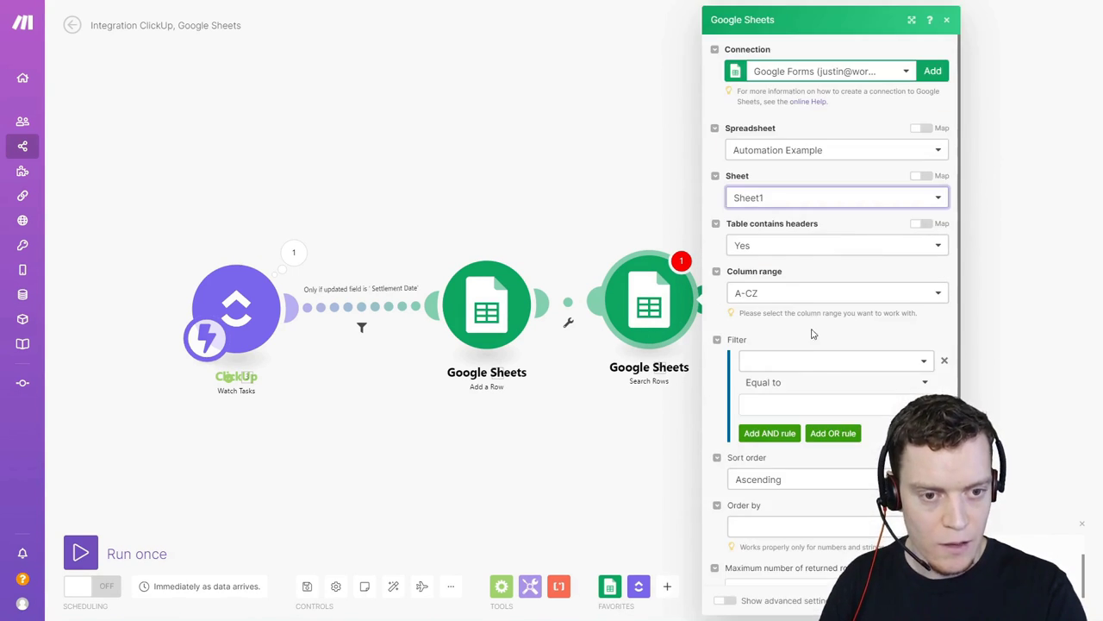
pyautogui.click(834, 296)
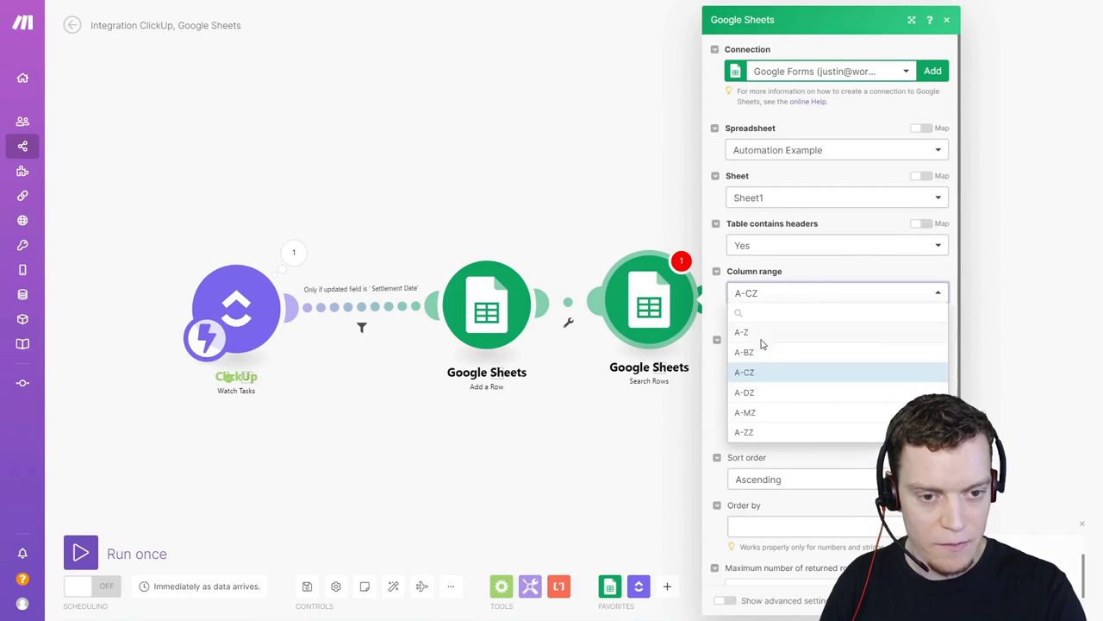
pyautogui.click(761, 336)
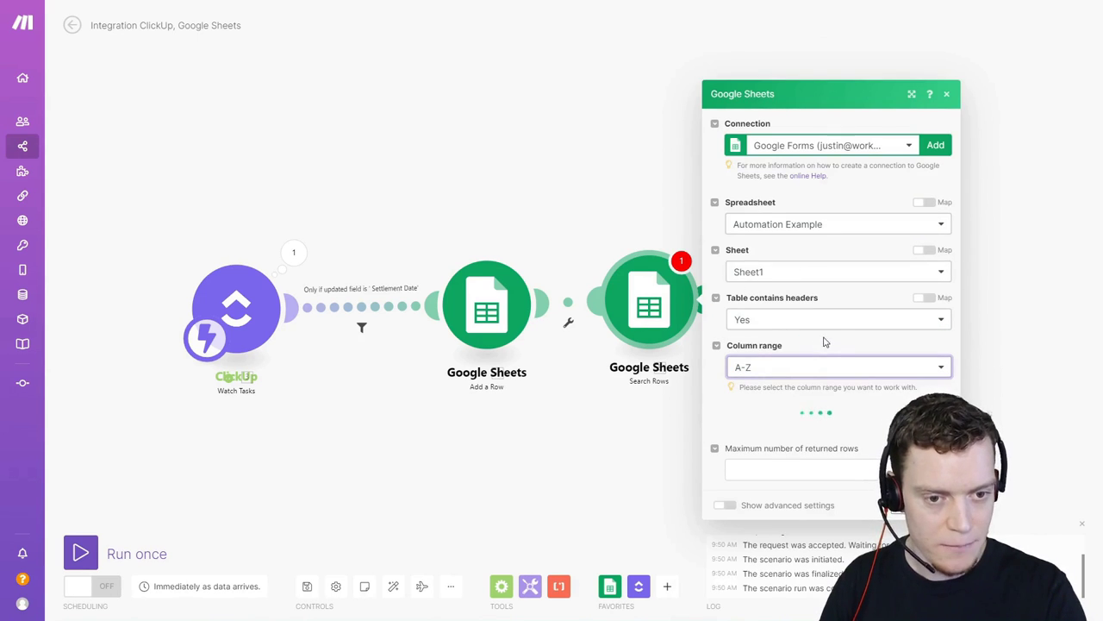
# Step: Set the Search Rows filter to column A equal to the Task ID from ClickUp Watch Tasks, and close the settings
pyautogui.scroll(-1, 827, 339)
pyautogui.click(821, 336)
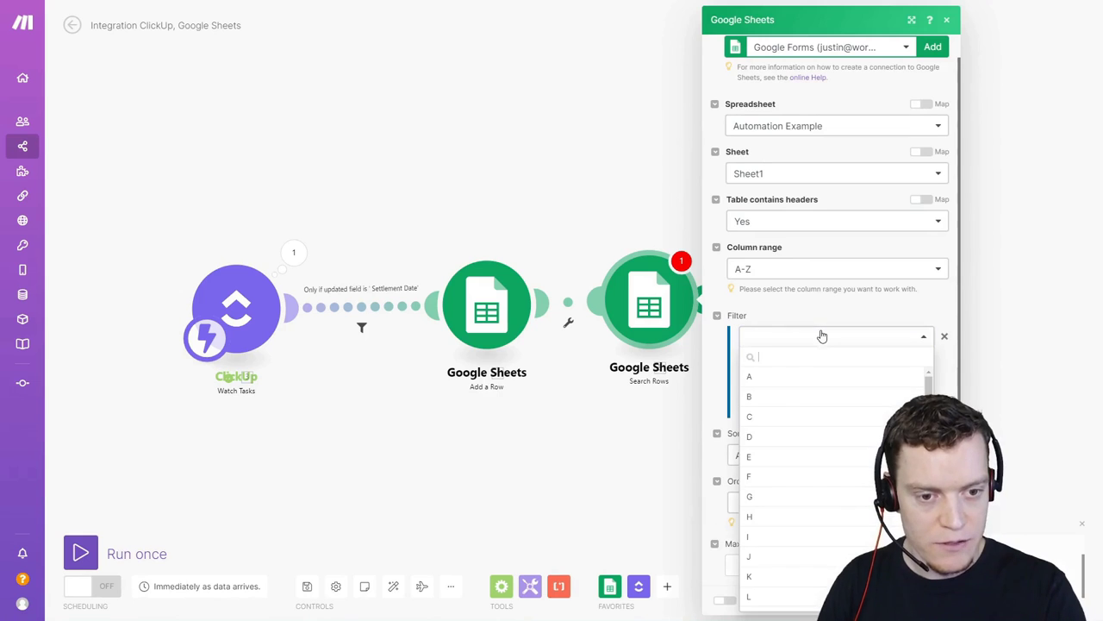
pyautogui.click(790, 380)
pyautogui.click(787, 377)
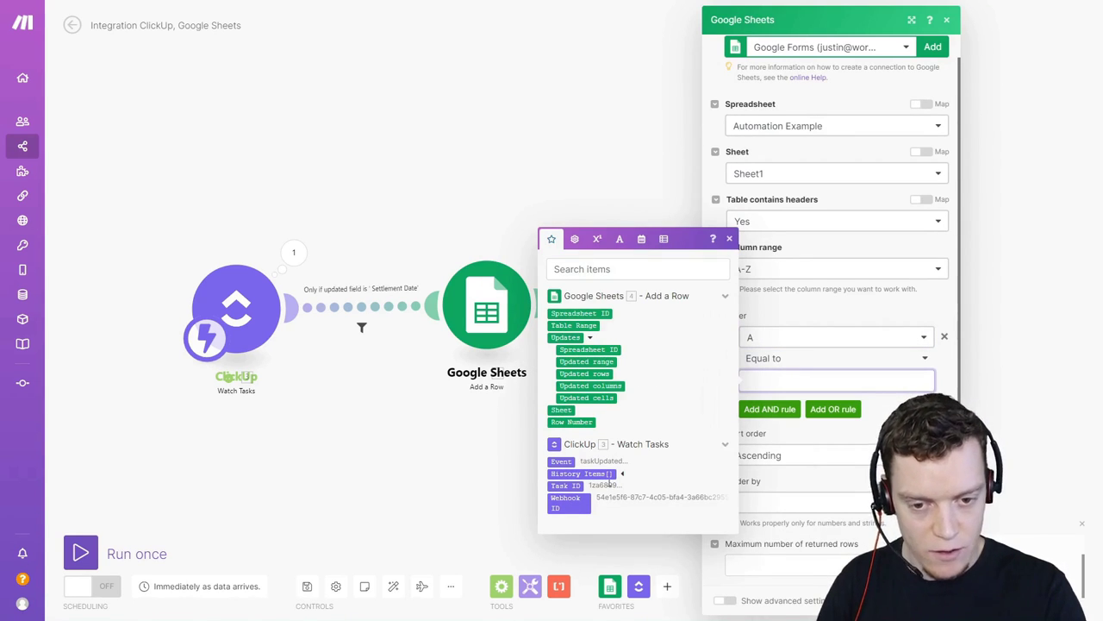
pyautogui.click(566, 485)
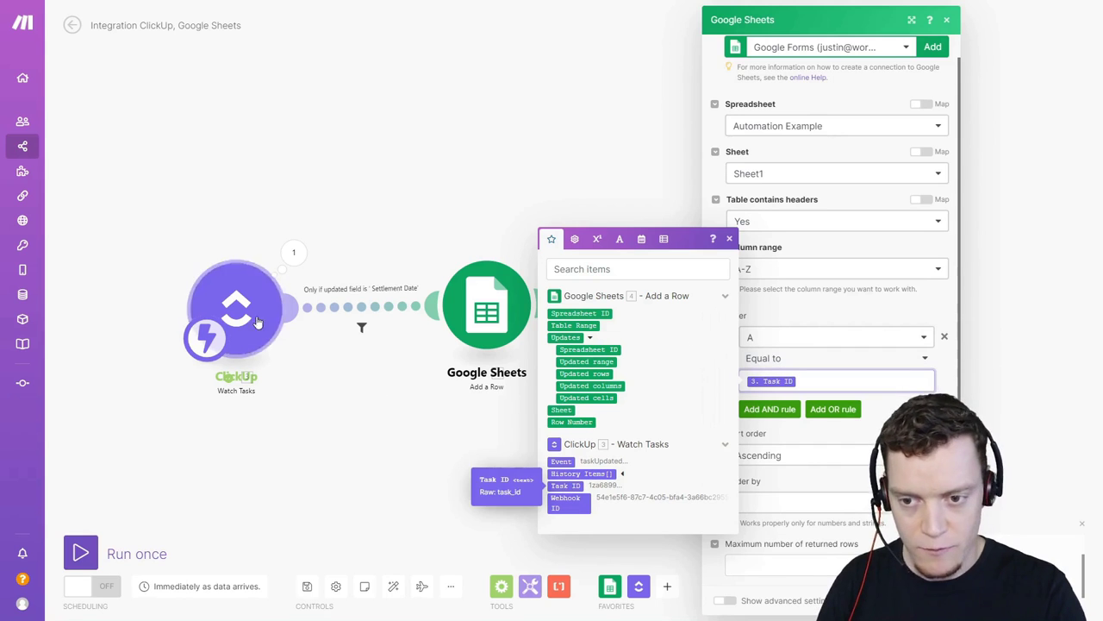
pyautogui.click(805, 315)
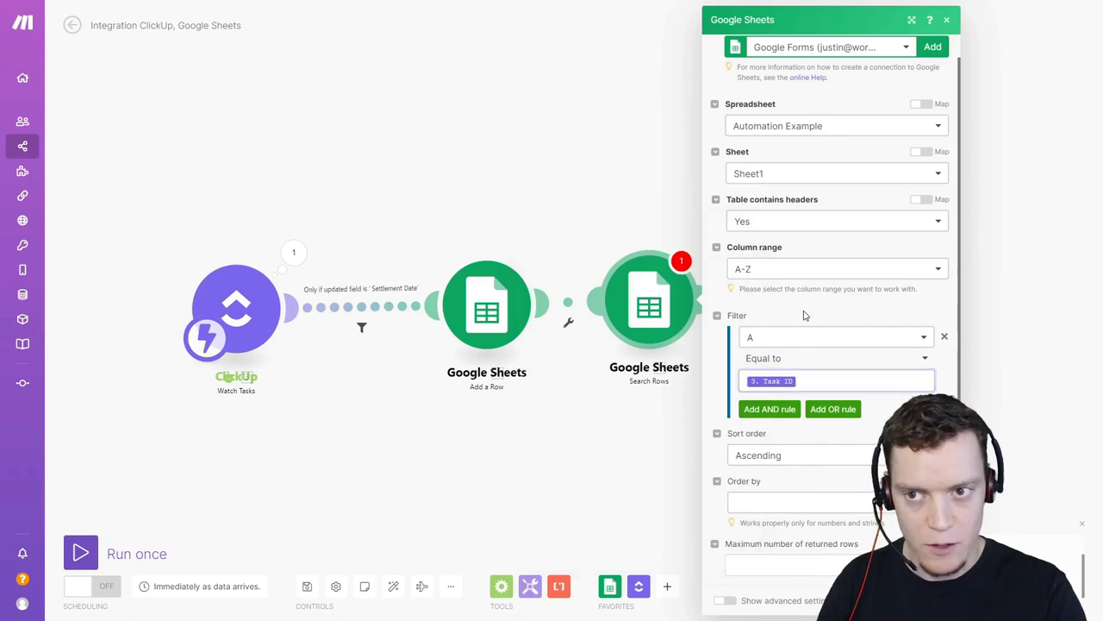
pyautogui.click(343, 231)
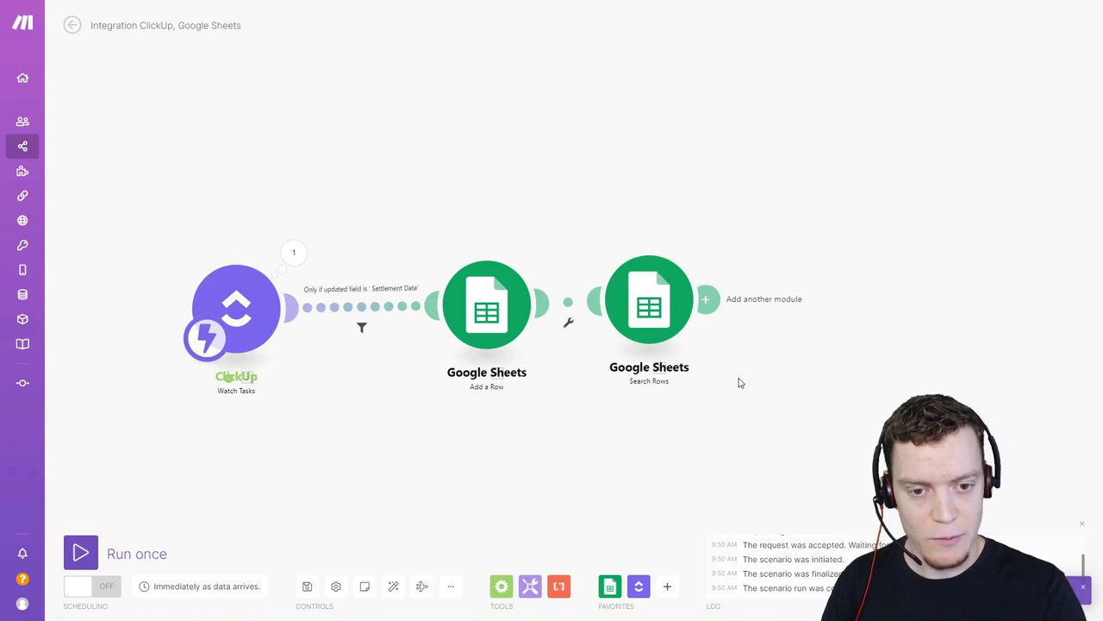
pyautogui.moveTo(738, 382); pyautogui.dragTo(694, 415)
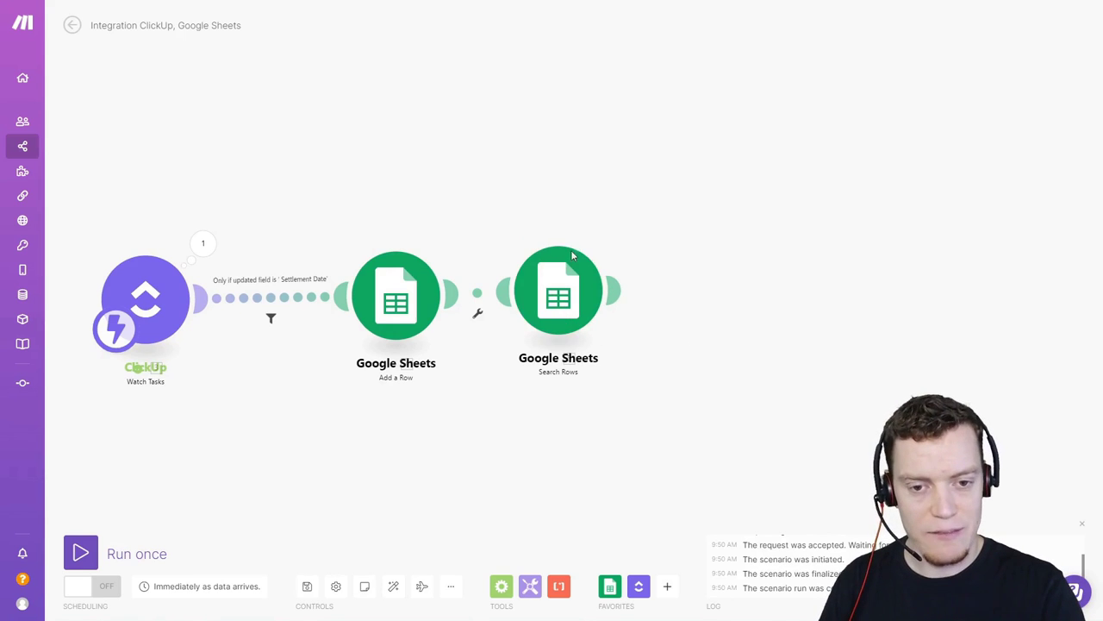
pyautogui.moveTo(556, 377); pyautogui.dragTo(566, 385)
pyautogui.click(576, 295)
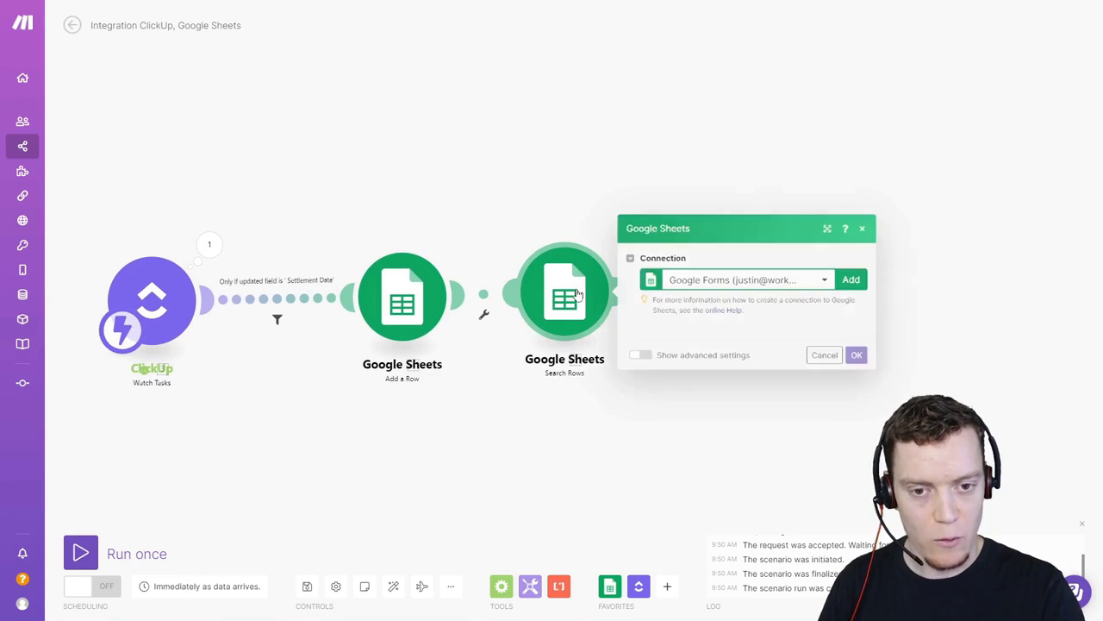
pyautogui.click(506, 481)
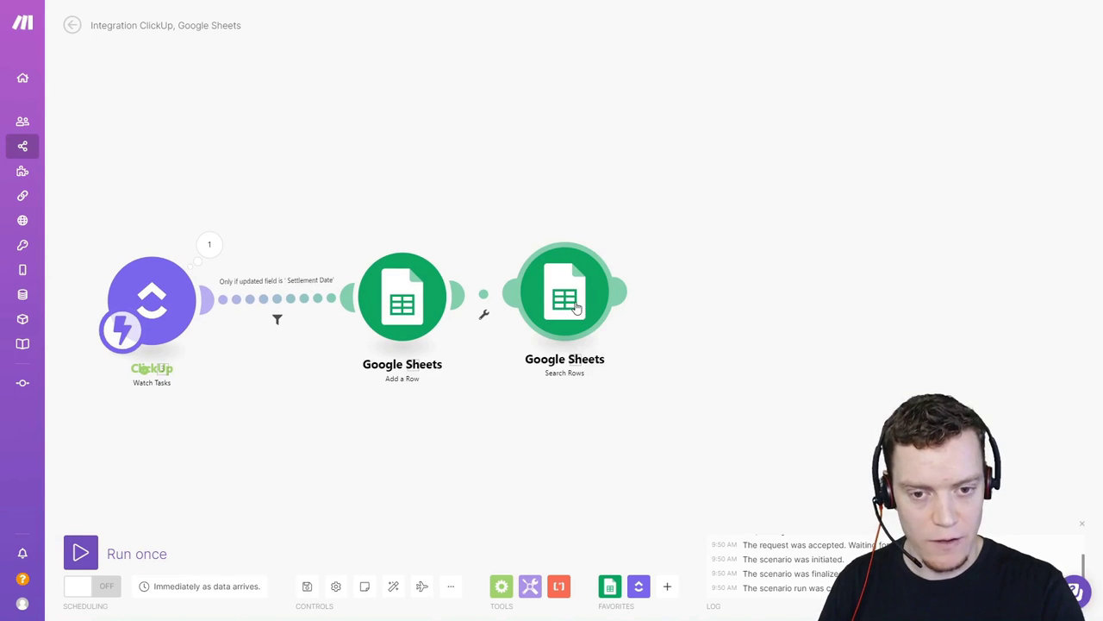
# Step: Run only the Search Rows module, using 1234 as the test value for its filter
pyautogui.rightClick(459, 315)
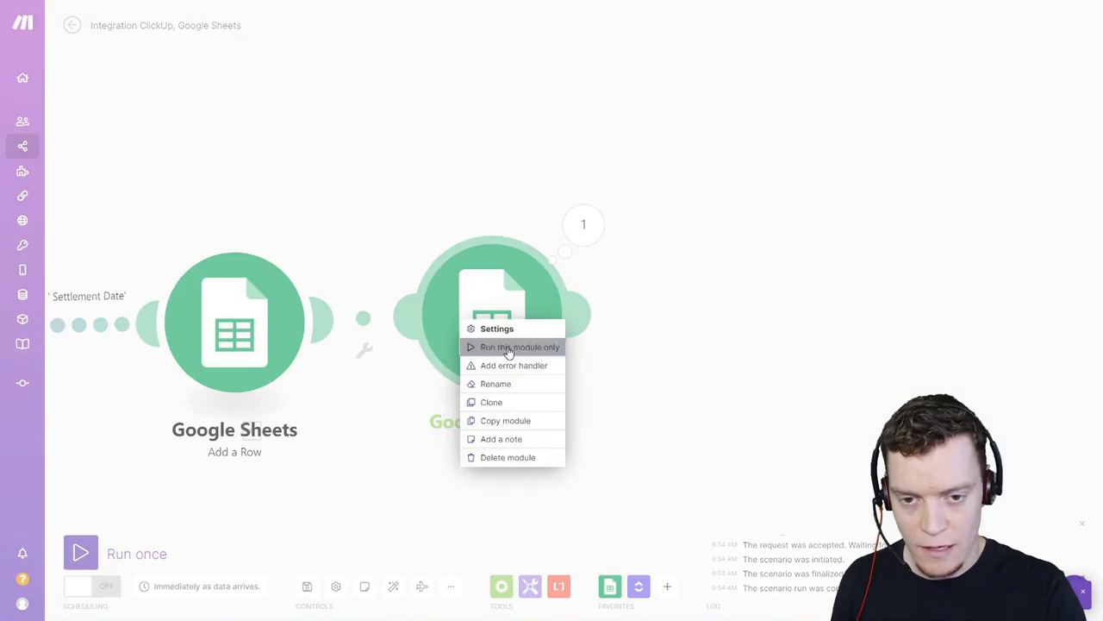
pyautogui.click(510, 347)
pyautogui.click(660, 390)
pyautogui.write('1234')
pyautogui.click(775, 435)
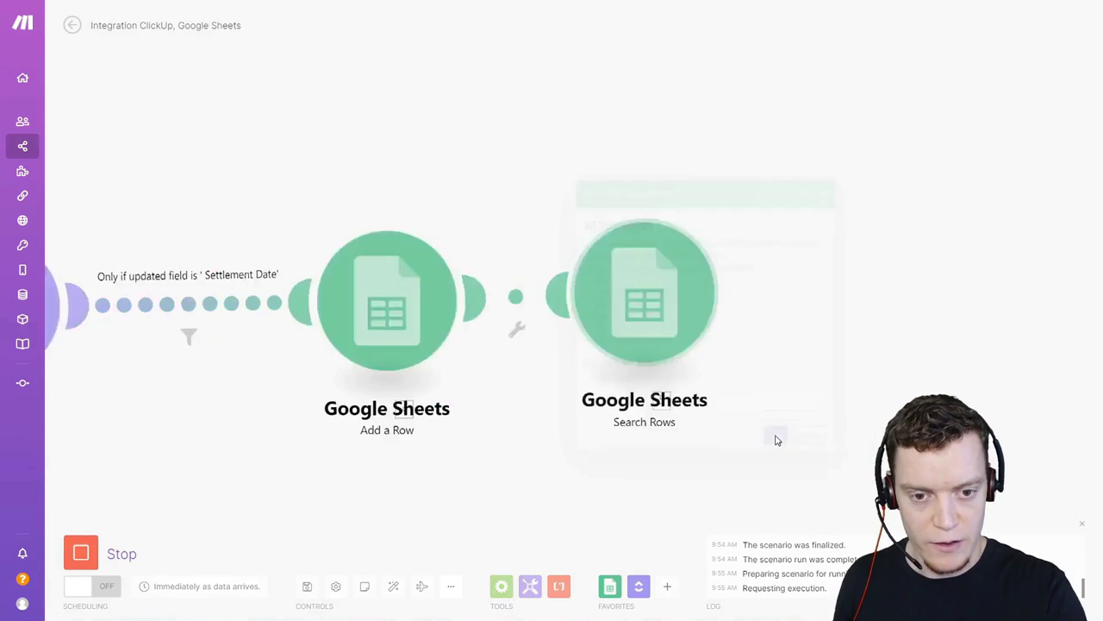
# Step: Examine the Search Rows run output, checking the returned column A value, row number, spreadsheet ID and sheet
pyautogui.click(994, 165)
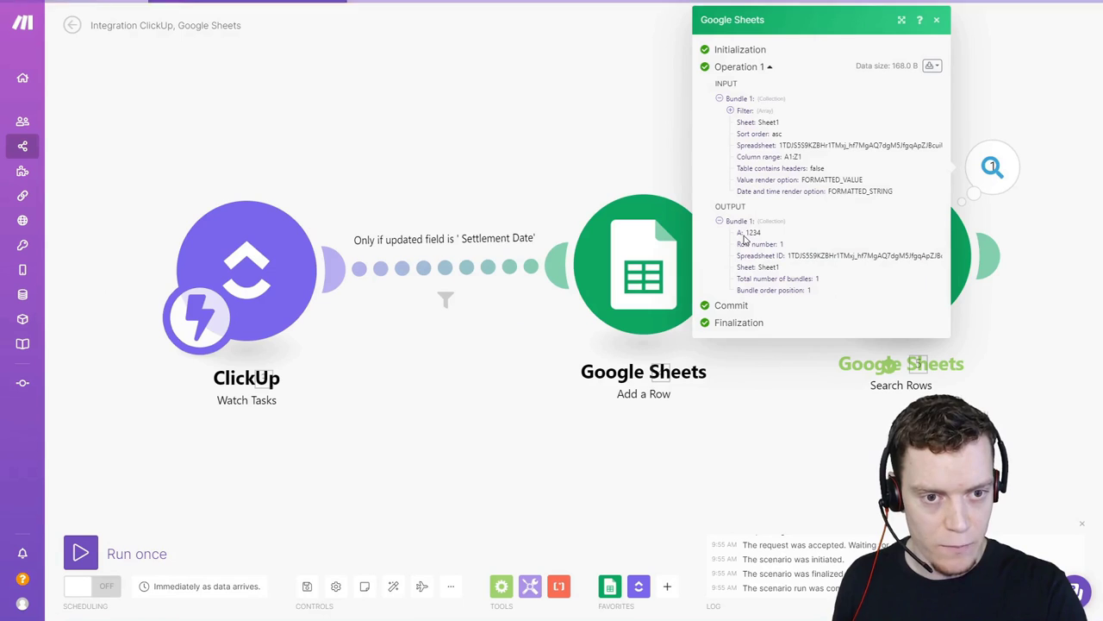
pyautogui.click(784, 248)
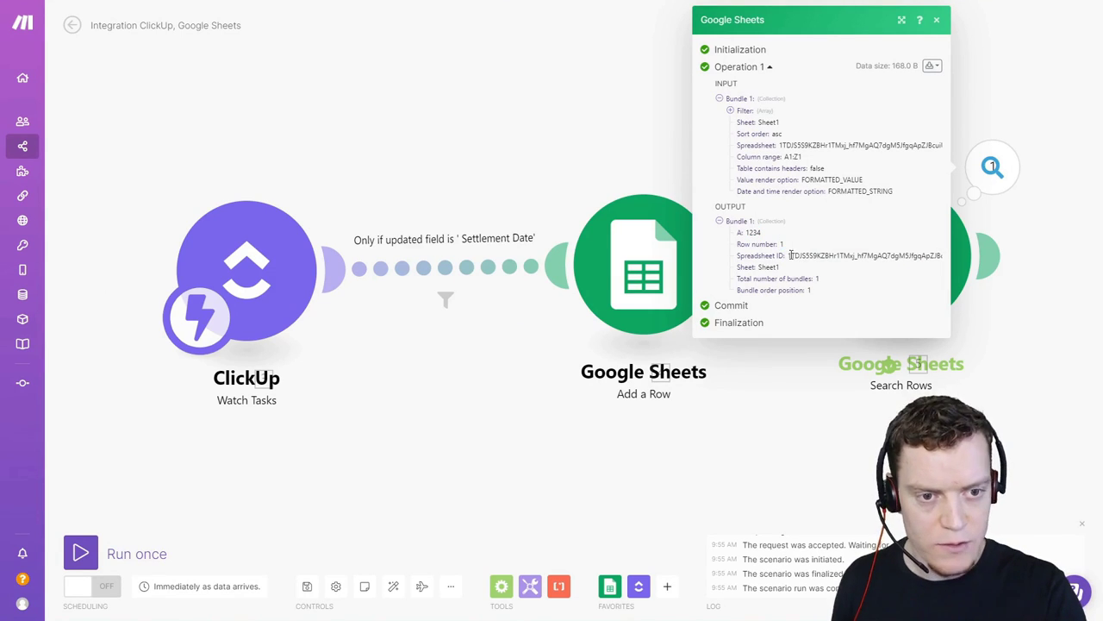
pyautogui.moveTo(789, 255); pyautogui.dragTo(841, 251)
pyautogui.moveTo(760, 269); pyautogui.dragTo(781, 270)
pyautogui.click(793, 273)
pyautogui.click(810, 475)
pyautogui.hscroll(5, 818, 436)
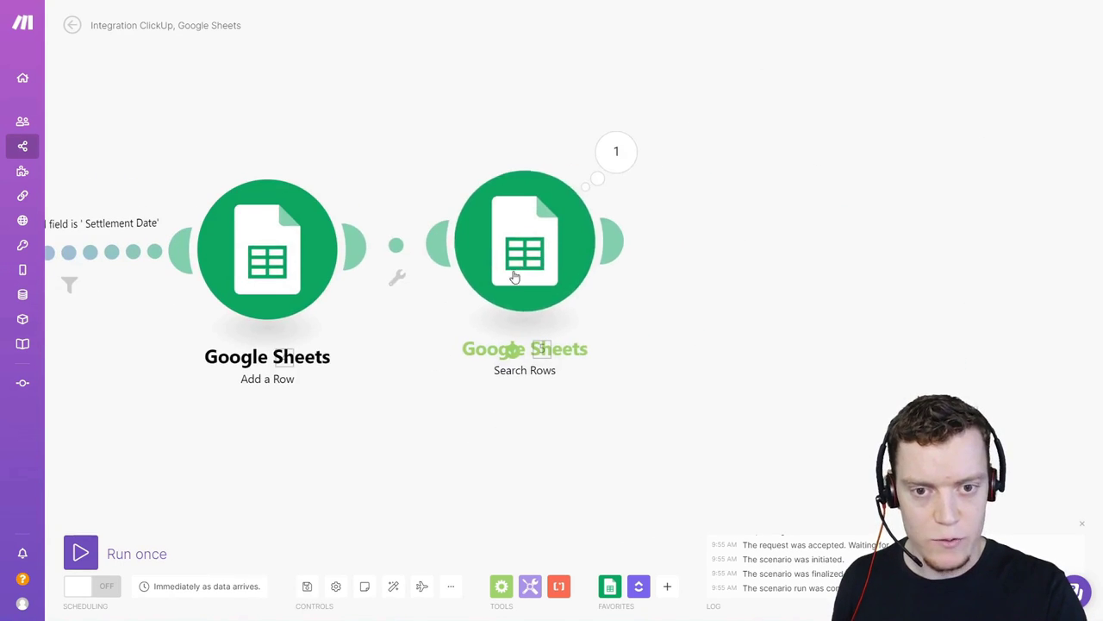
# Step: Unlink the Add a Row module from ClickUp Watch Tasks and Search Rows, moving it to the far side of Search Rows
pyautogui.scroll(-2, 714, 353)
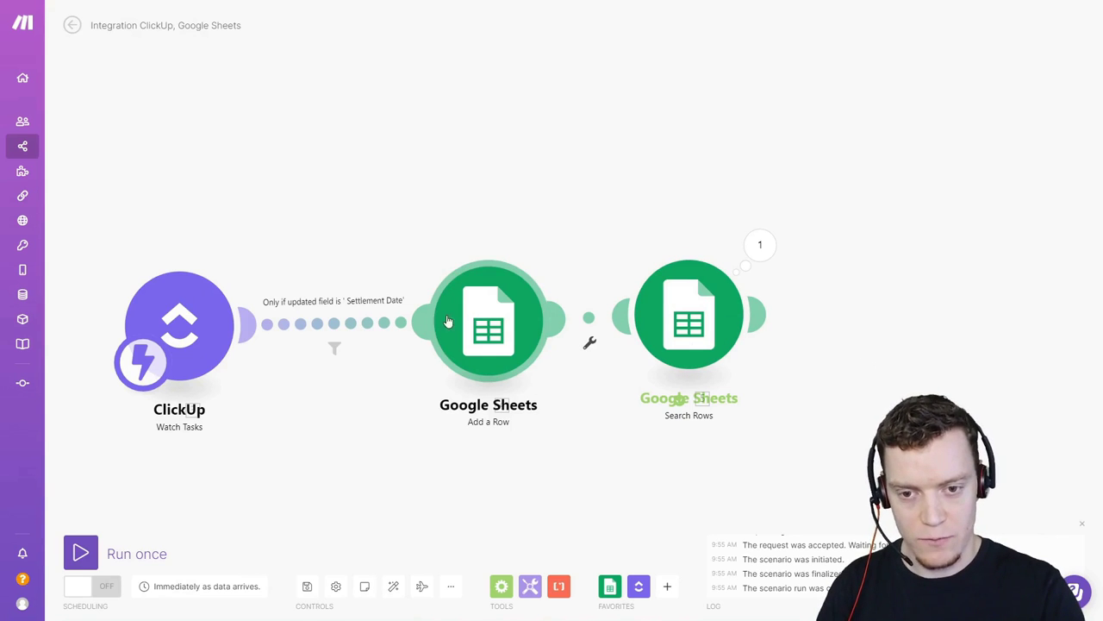
pyautogui.rightClick(421, 324)
pyautogui.click(434, 351)
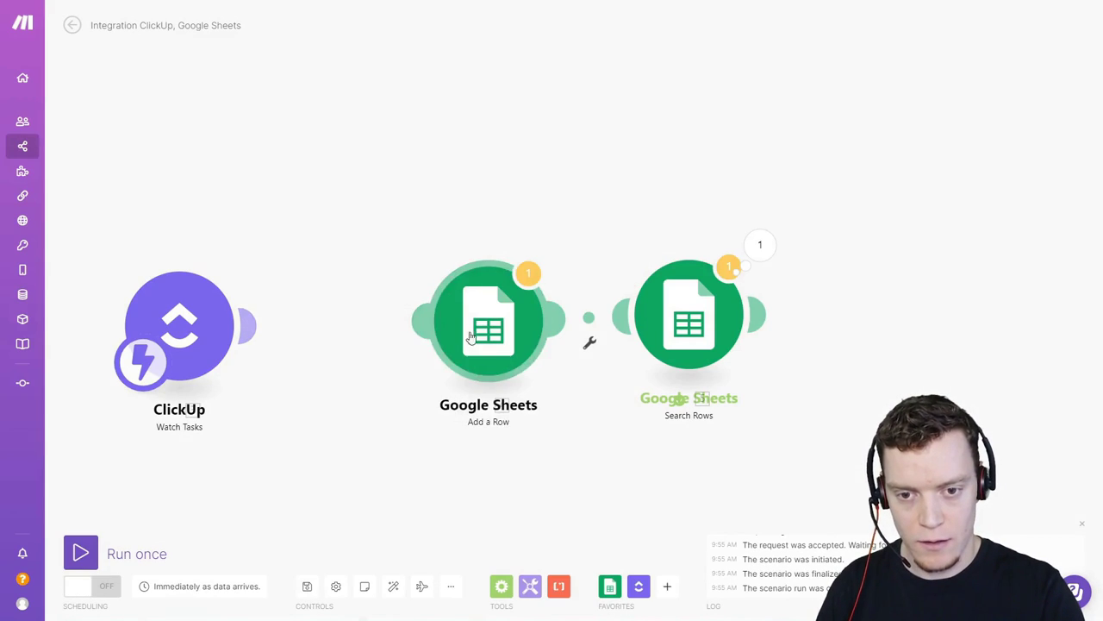
pyautogui.moveTo(470, 330); pyautogui.dragTo(944, 286)
pyautogui.rightClick(814, 329)
pyautogui.click(865, 349)
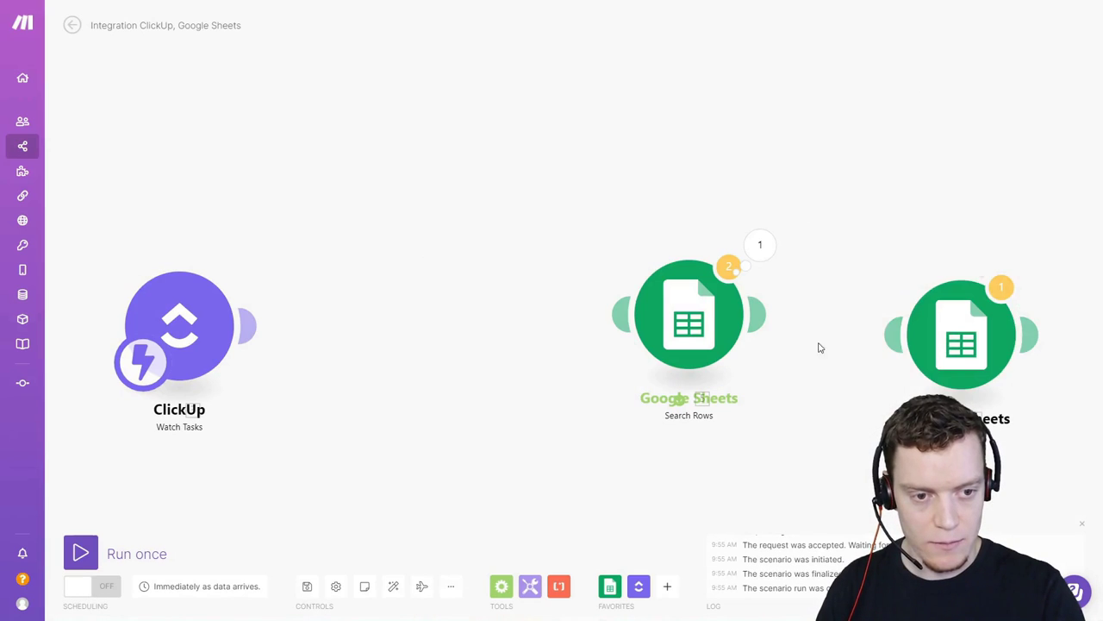
# Step: Chain the modules as ClickUp Watch Tasks, Search Rows and Add a Row, keeping the Settlement Date filter before Add a Row, and space them out
pyautogui.hotkey('ctrl', 'z')
pyautogui.hotkey('ctrl', 'z')
pyautogui.hotkey('ctrl', 'z')
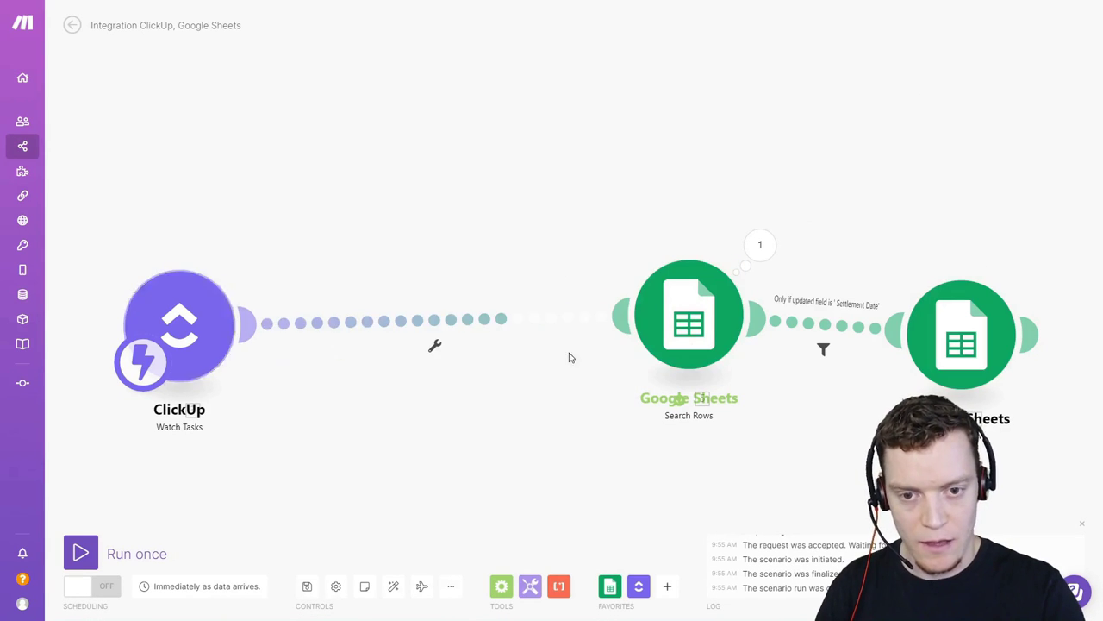
pyautogui.moveTo(606, 317); pyautogui.dragTo(401, 352)
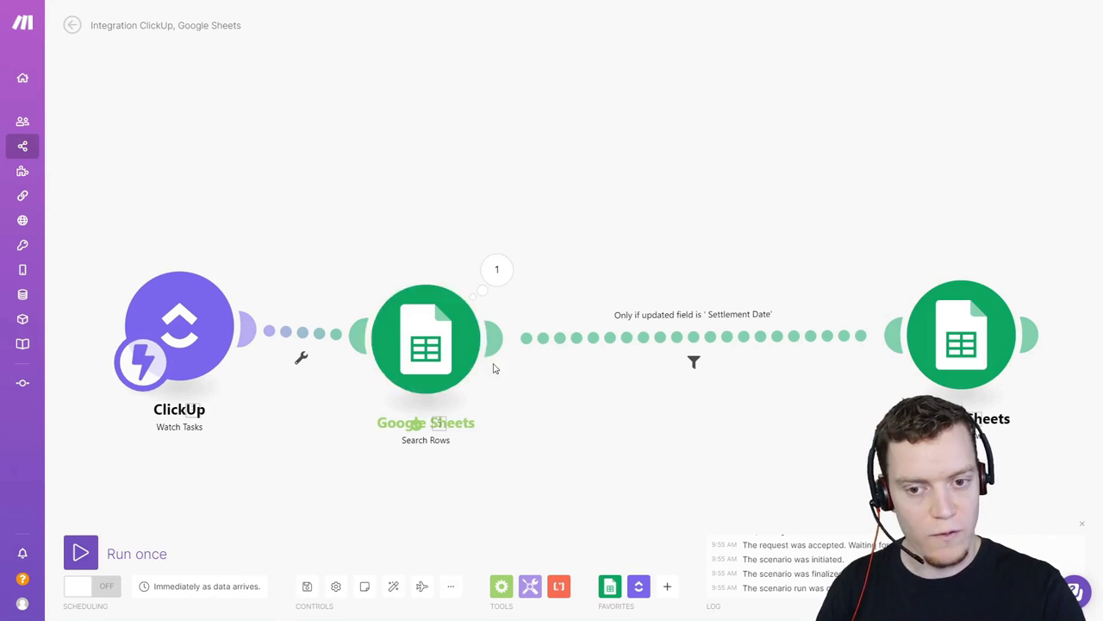
pyautogui.moveTo(459, 308); pyautogui.dragTo(481, 284)
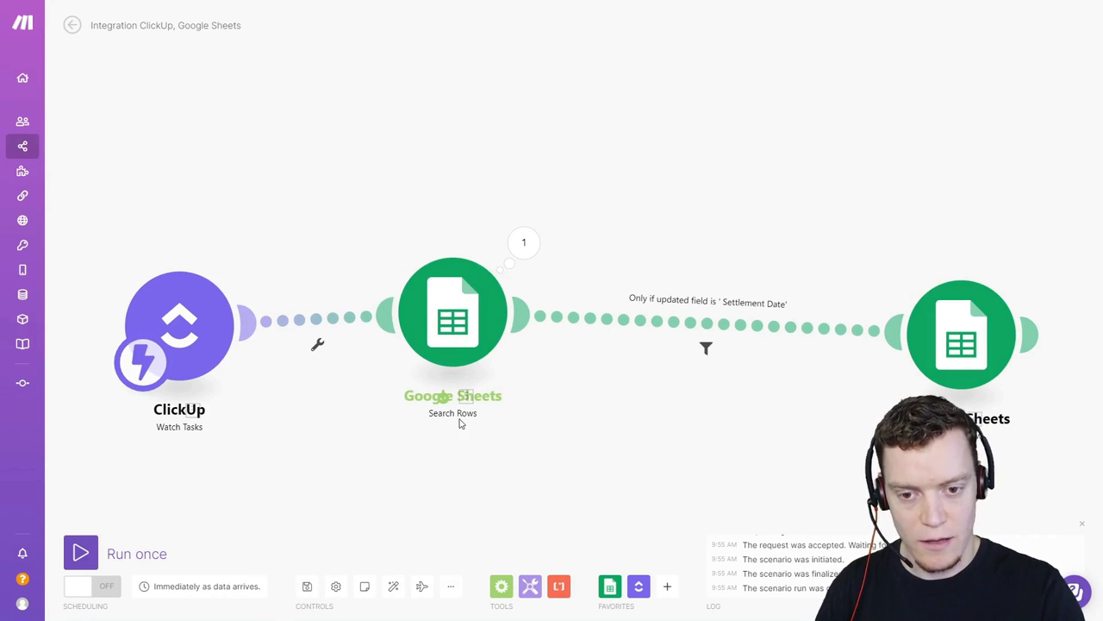
pyautogui.moveTo(919, 369); pyautogui.dragTo(728, 359)
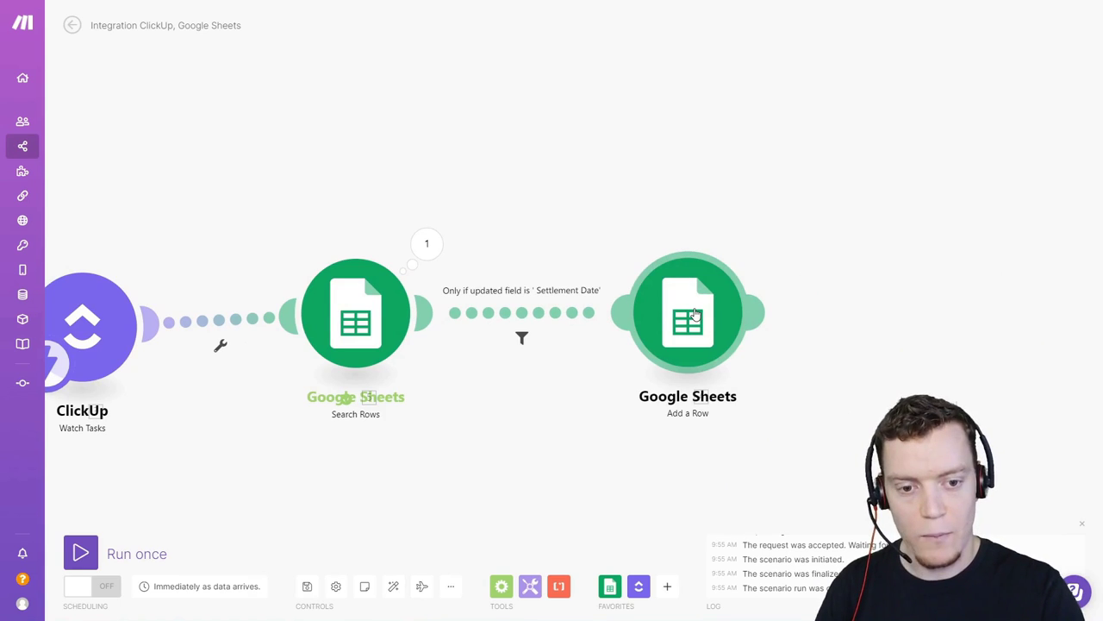
# Step: Clear the value for column A in the Add a Row module's settings
pyautogui.click(814, 312)
pyautogui.click(825, 355)
pyautogui.press('BackSpace')
pyautogui.press('BackSpace')
pyautogui.press('BackSpace')
pyautogui.click(858, 316)
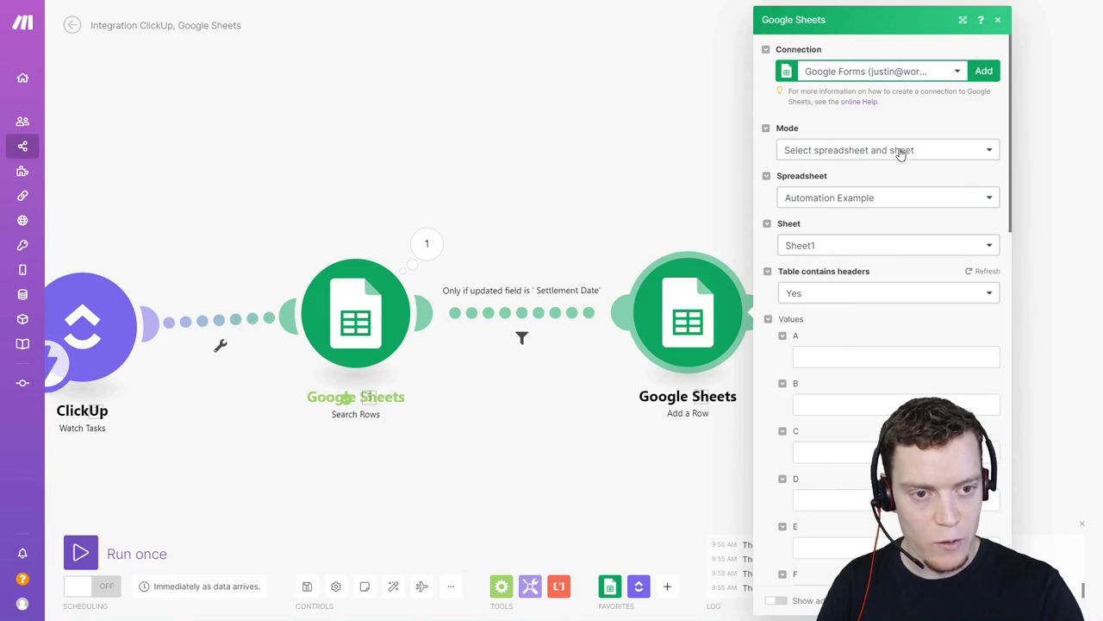
# Step: Review Add a Row's column fields and the items available for mapping, including Watch Tasks' History Items, and close the settings
pyautogui.scroll(-2, 840, 350)
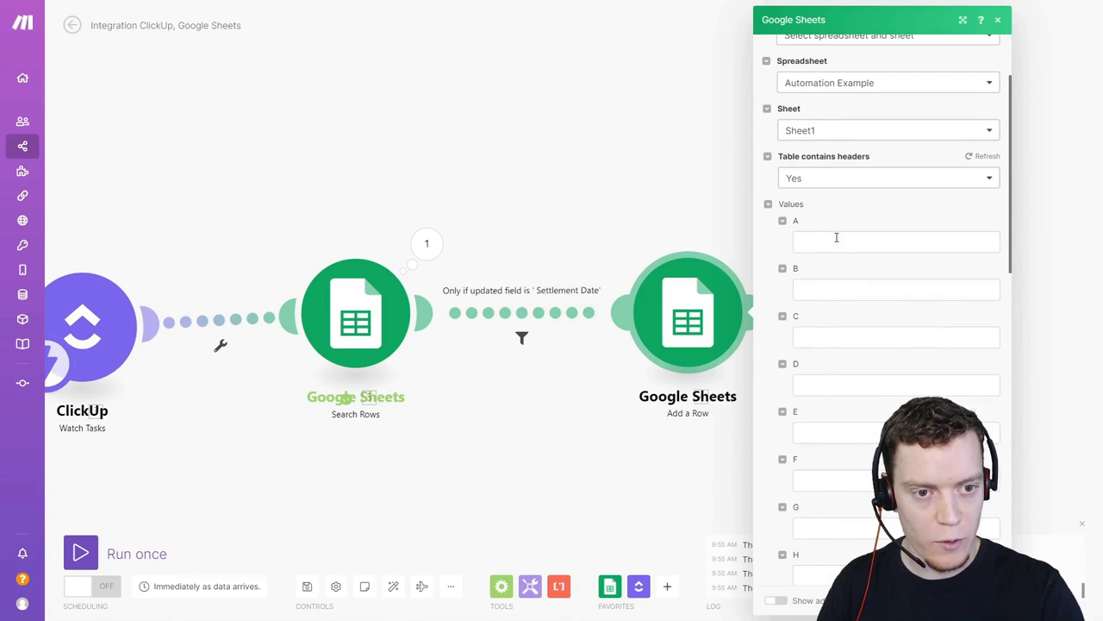
pyautogui.click(836, 237)
pyautogui.click(830, 293)
pyautogui.click(844, 345)
pyautogui.click(842, 372)
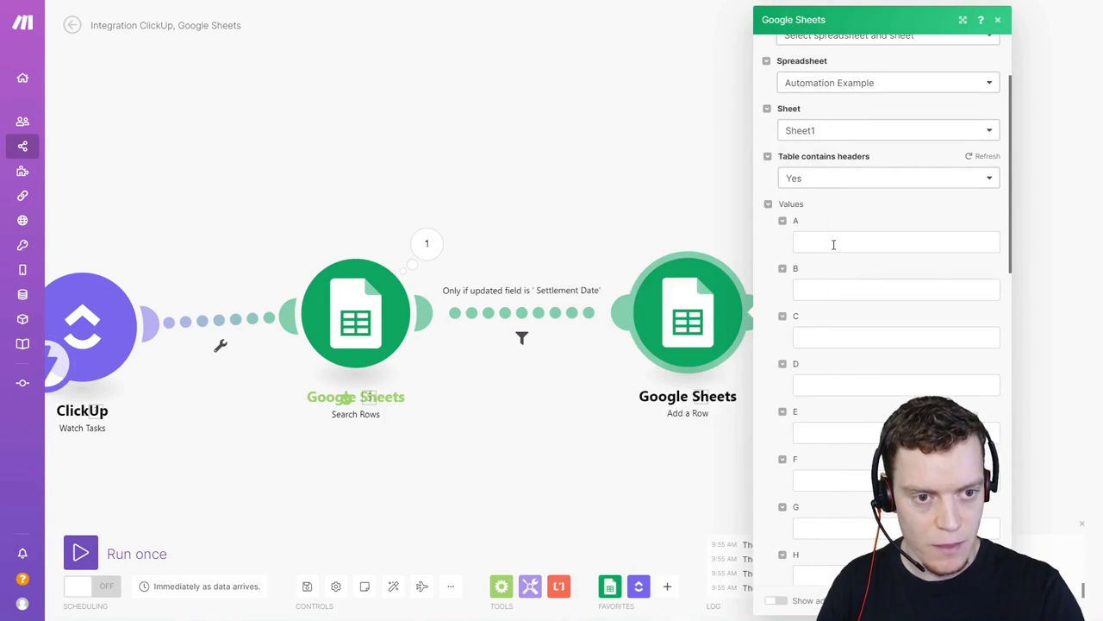
pyautogui.click(834, 242)
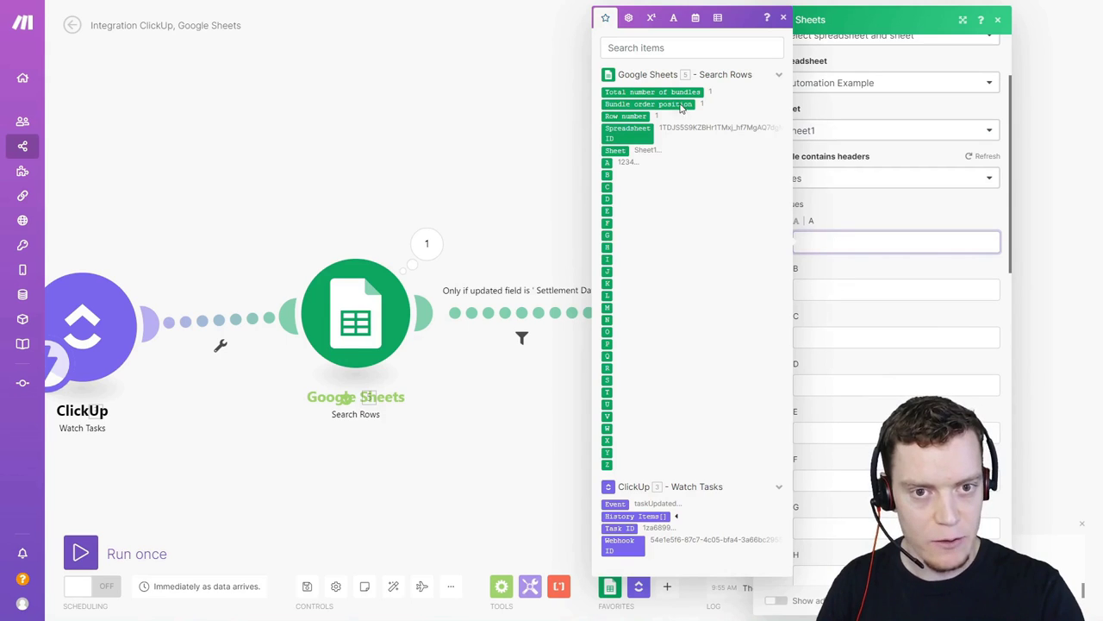
pyautogui.click(678, 517)
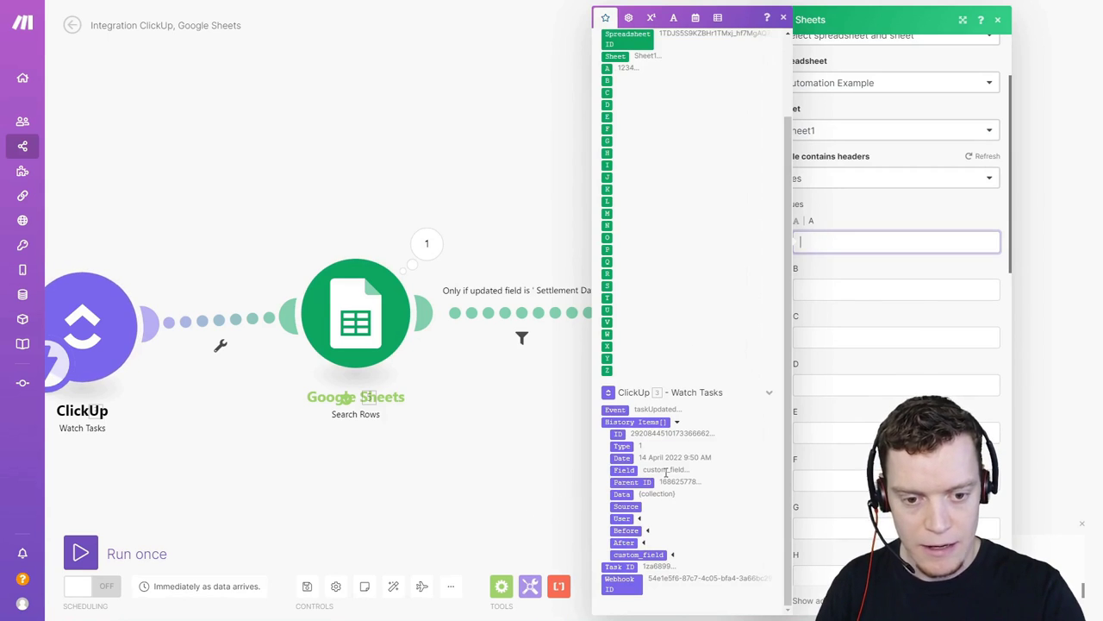
pyautogui.click(398, 479)
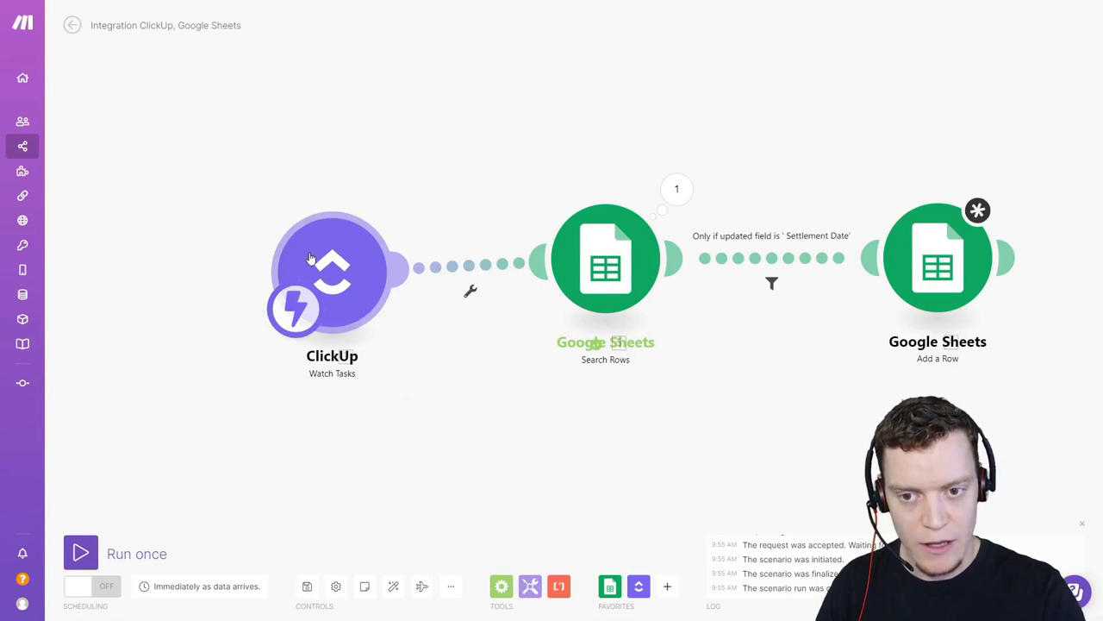
# Step: Unlink Watch Tasks from Search Rows and insert a ClickUp Get a Task module between them
pyautogui.moveTo(342, 274); pyautogui.dragTo(223, 247)
pyautogui.click(222, 247)
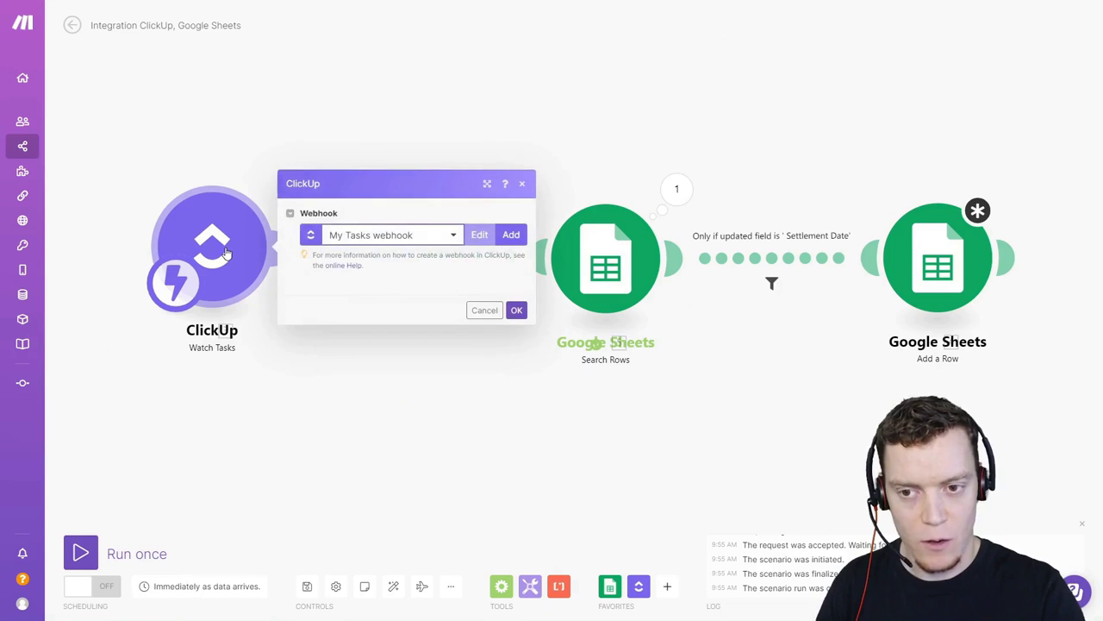
pyautogui.click(224, 118)
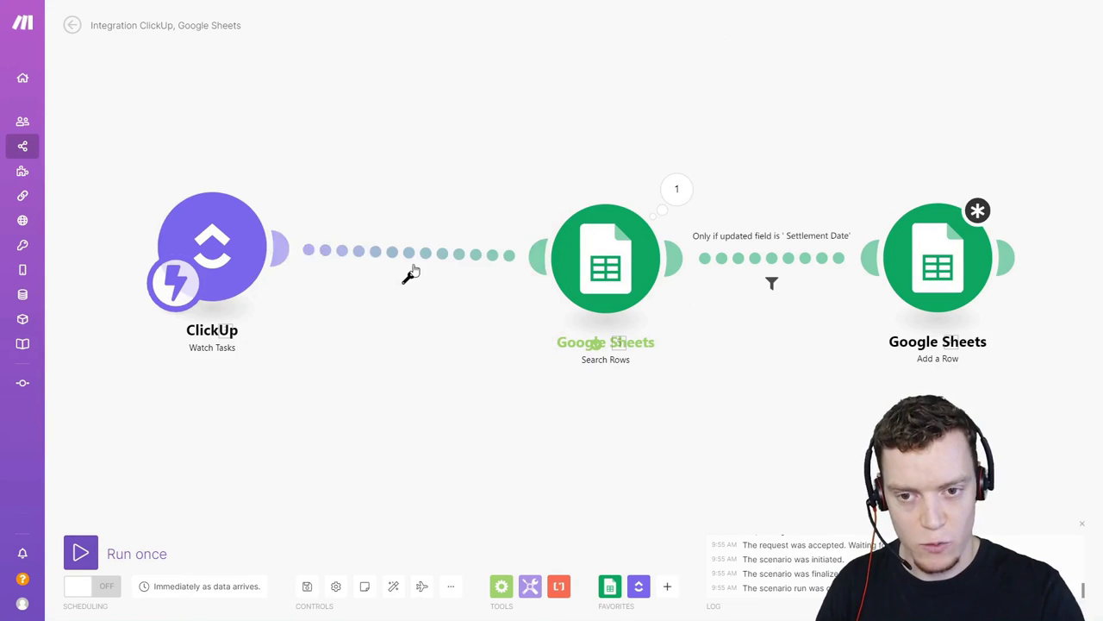
pyautogui.rightClick(363, 257)
pyautogui.click(394, 287)
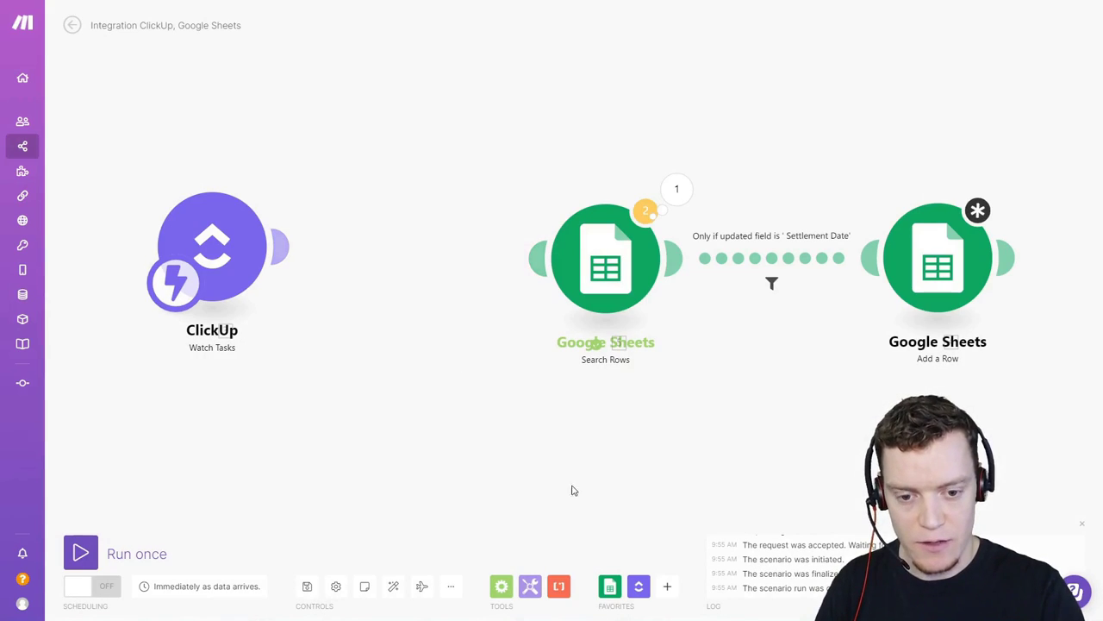
pyautogui.click(639, 586)
pyautogui.moveTo(646, 303); pyautogui.dragTo(392, 258)
# Step: Map the Get a Task module's Task ID to the Task ID from ClickUp Watch Tasks and save the settings
pyautogui.click(424, 269)
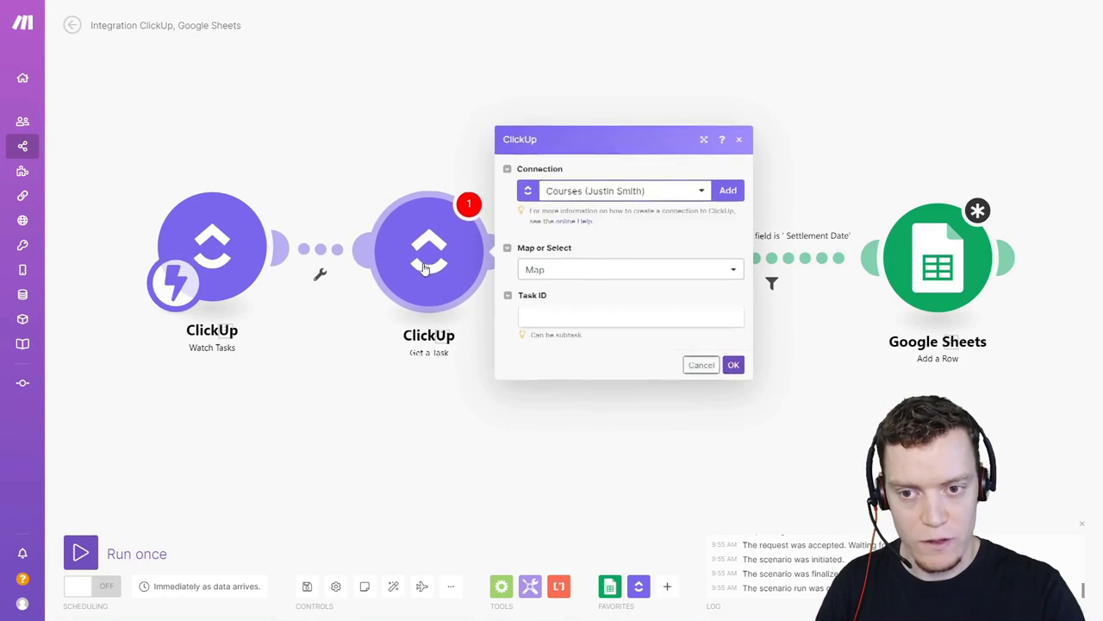
pyautogui.click(374, 374)
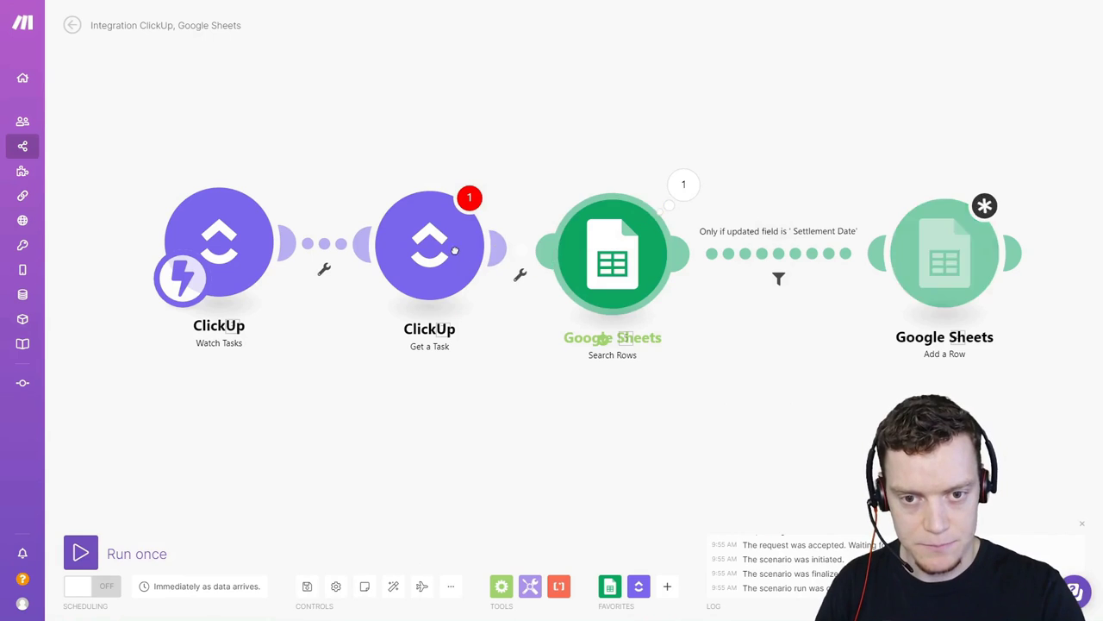
pyautogui.click(429, 263)
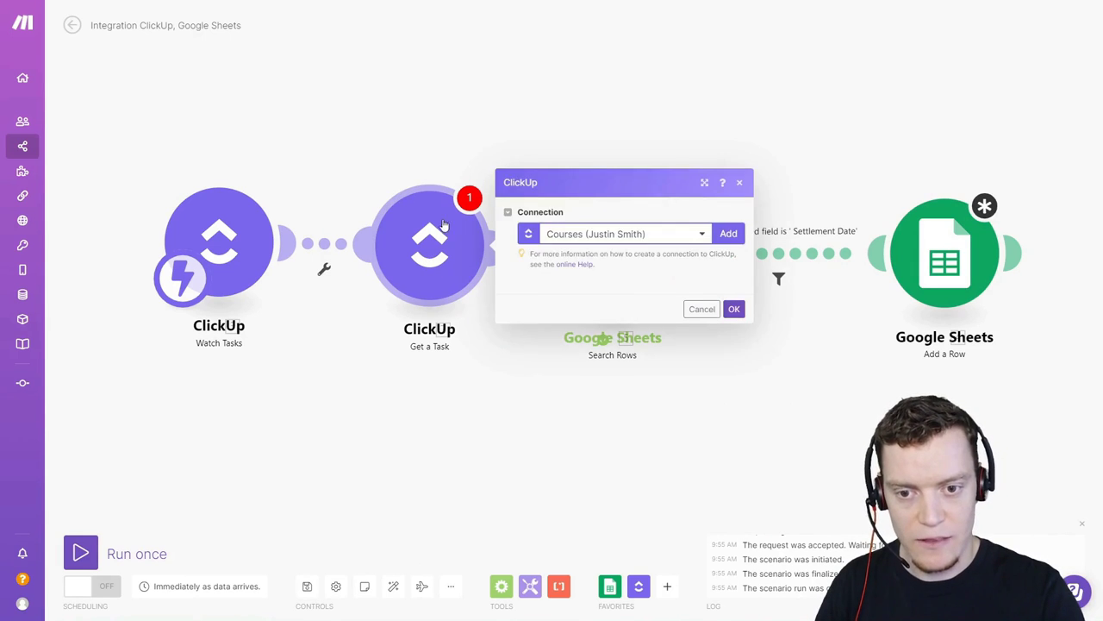
pyautogui.click(564, 307)
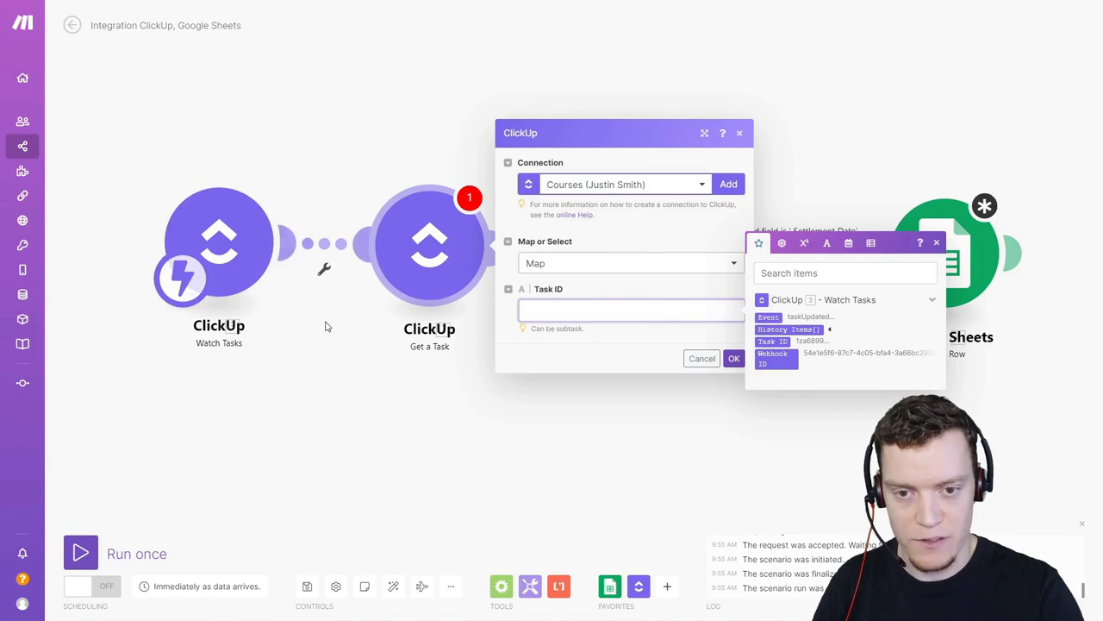
pyautogui.click(772, 341)
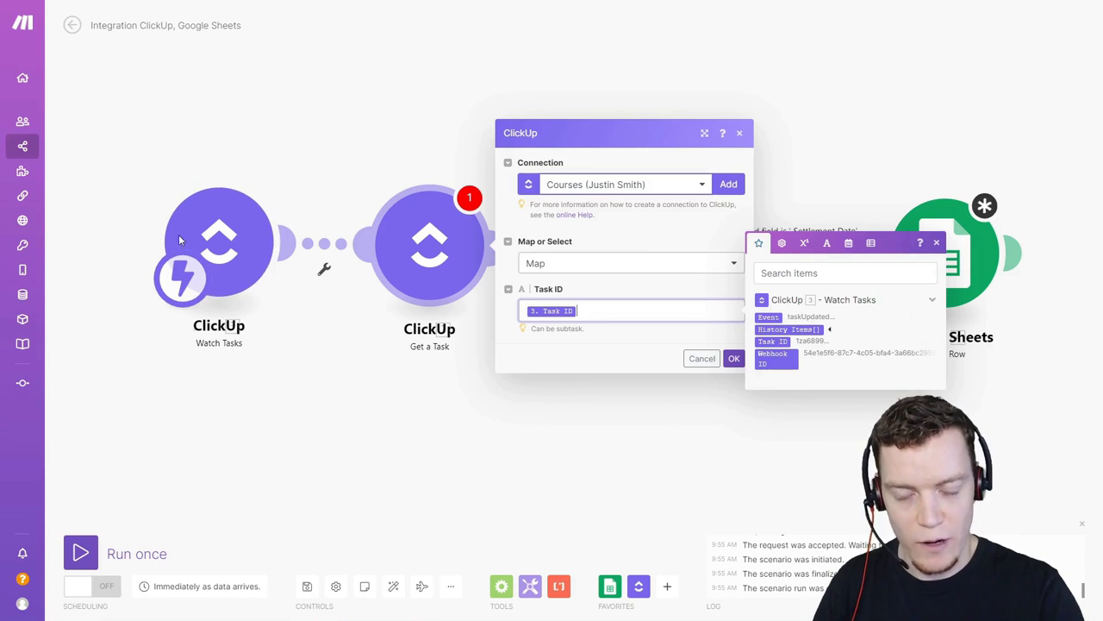
pyautogui.click(734, 358)
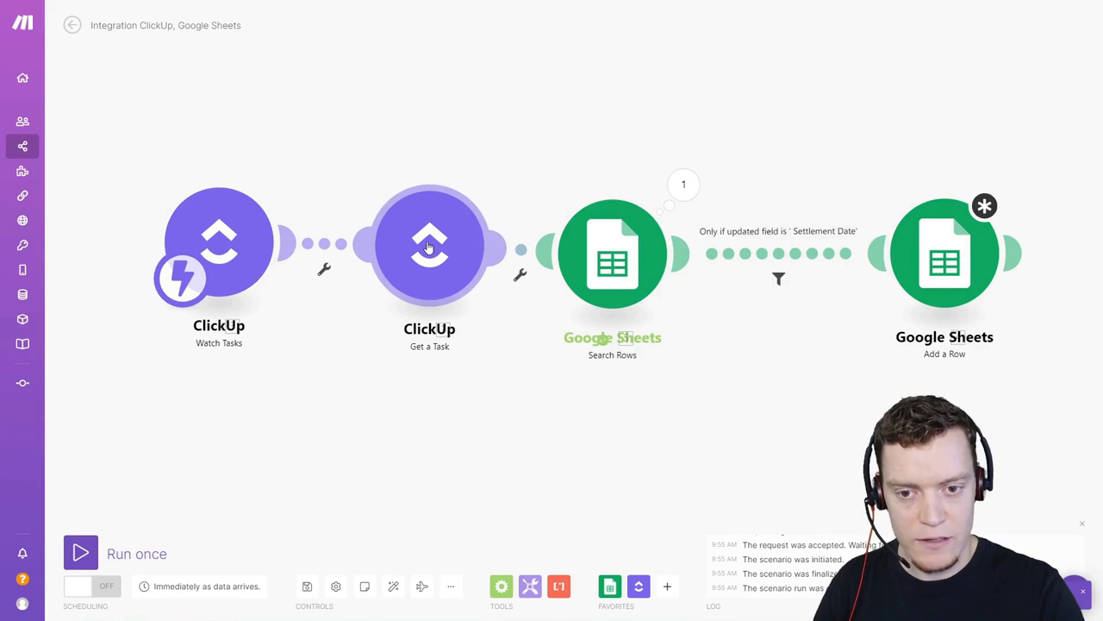
# Step: Check which items the Add a Row module offers for mapping into column A, and close its settings
pyautogui.moveTo(879, 407); pyautogui.dragTo(628, 411)
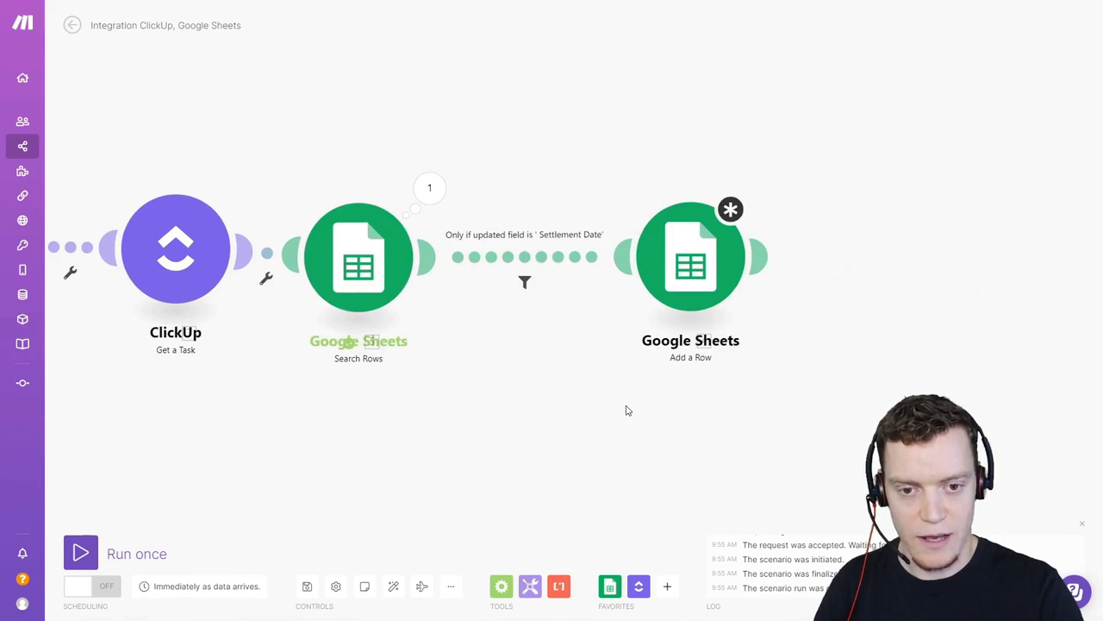
pyautogui.click(694, 273)
pyautogui.click(845, 355)
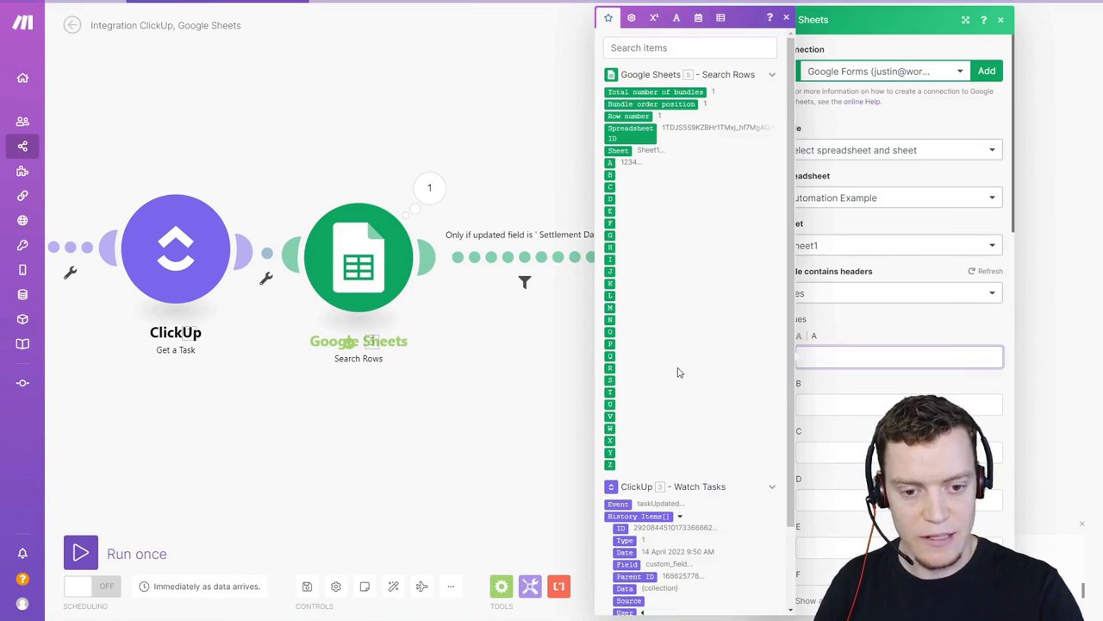
pyautogui.scroll(-3, 686, 370)
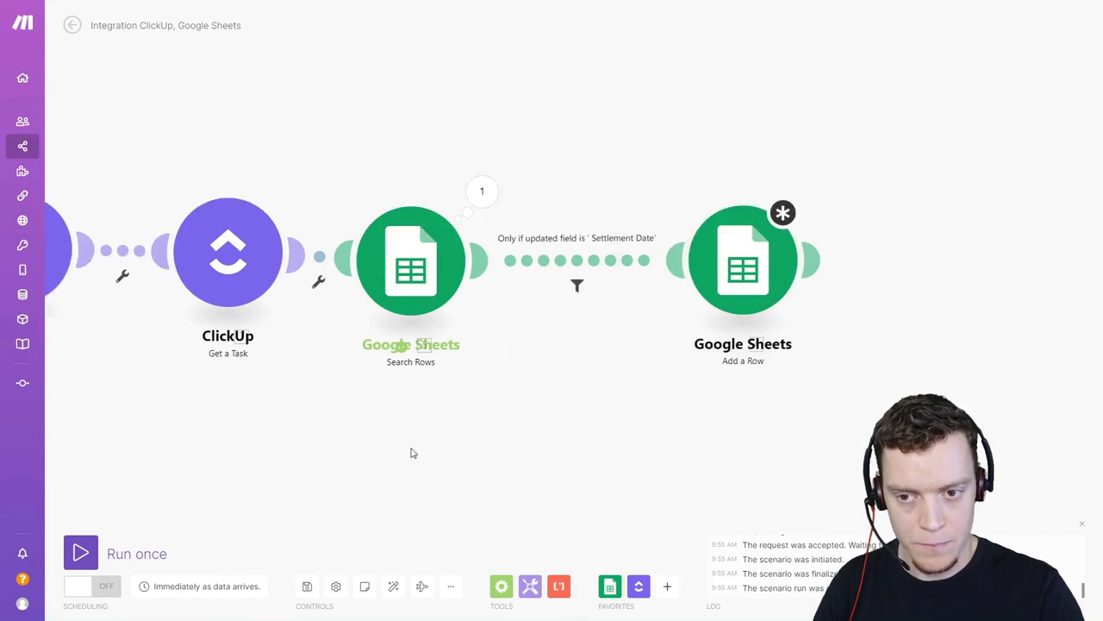
pyautogui.moveTo(411, 451); pyautogui.dragTo(584, 445)
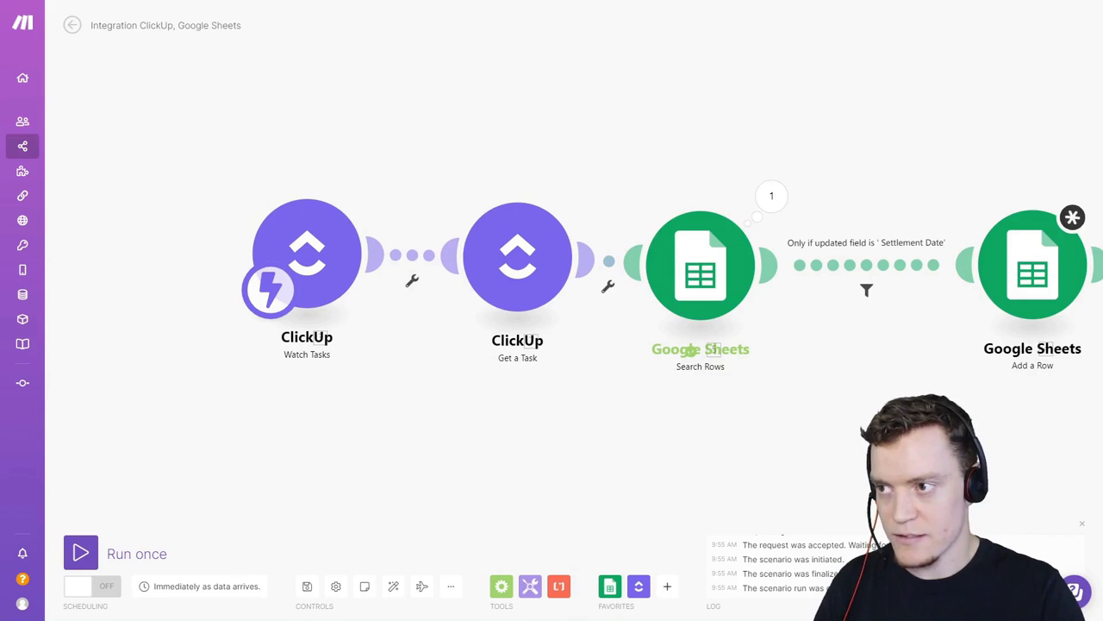
# Step: Switch to ClickUp, open the Drillmedia task in the Sales Pipeline list and copy its task ID
pyautogui.hotkey('ctrl', 'Tab')
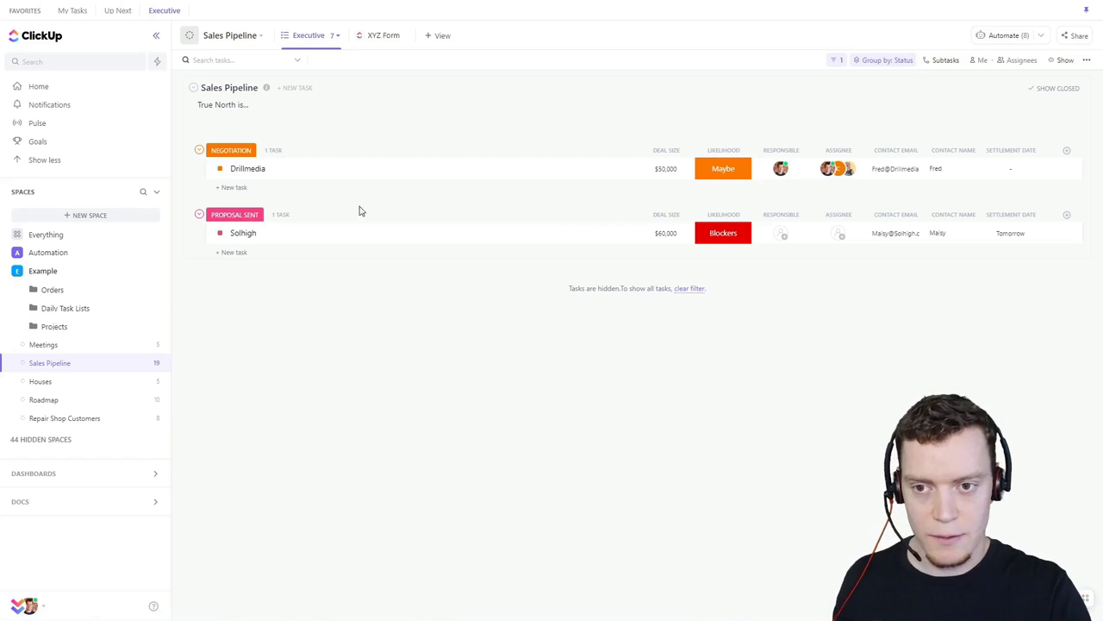
pyautogui.click(428, 173)
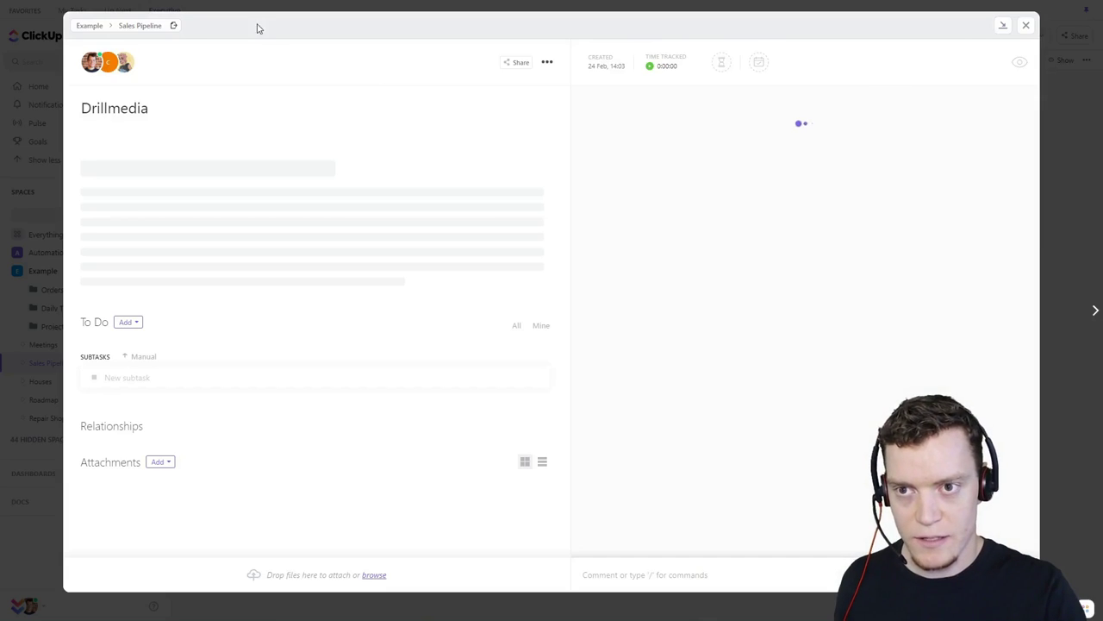
pyautogui.click(547, 64)
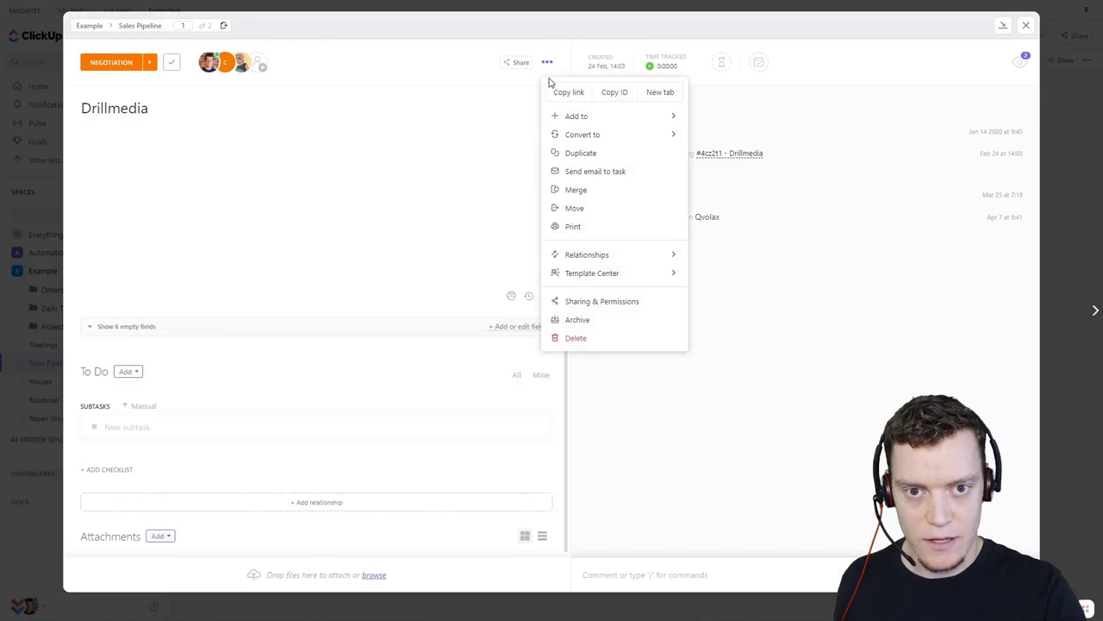
pyautogui.click(619, 93)
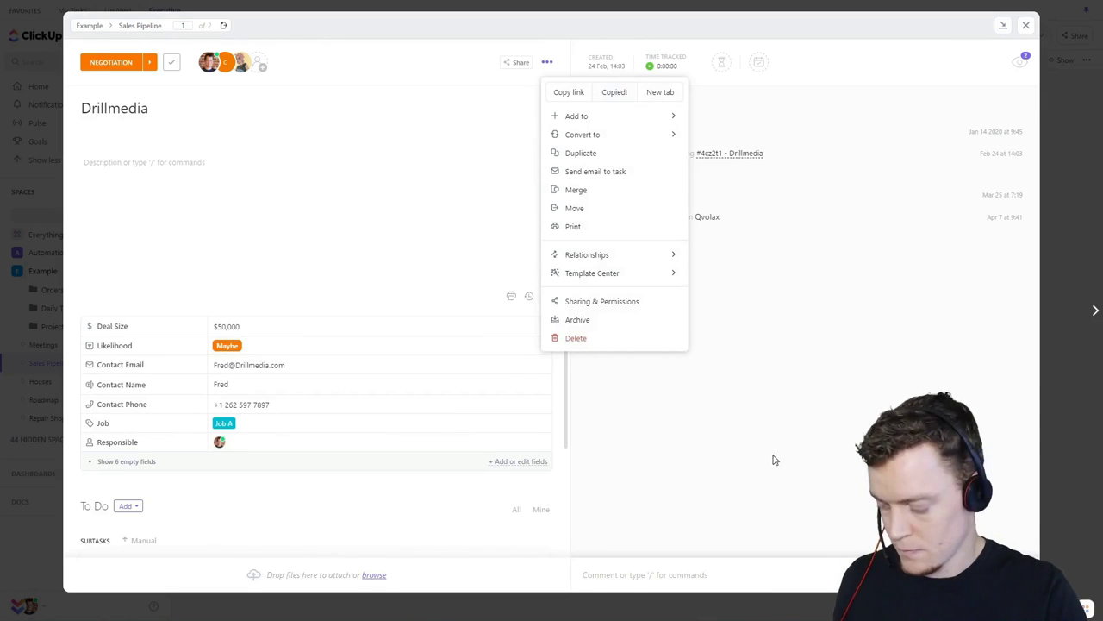
# Step: Back in Make, run only the Get a Task module with Task ID 1za6893, without the leading #, and check its output
pyautogui.hotkey('alt', 'Tab')
pyautogui.rightClick(560, 293)
pyautogui.click(568, 285)
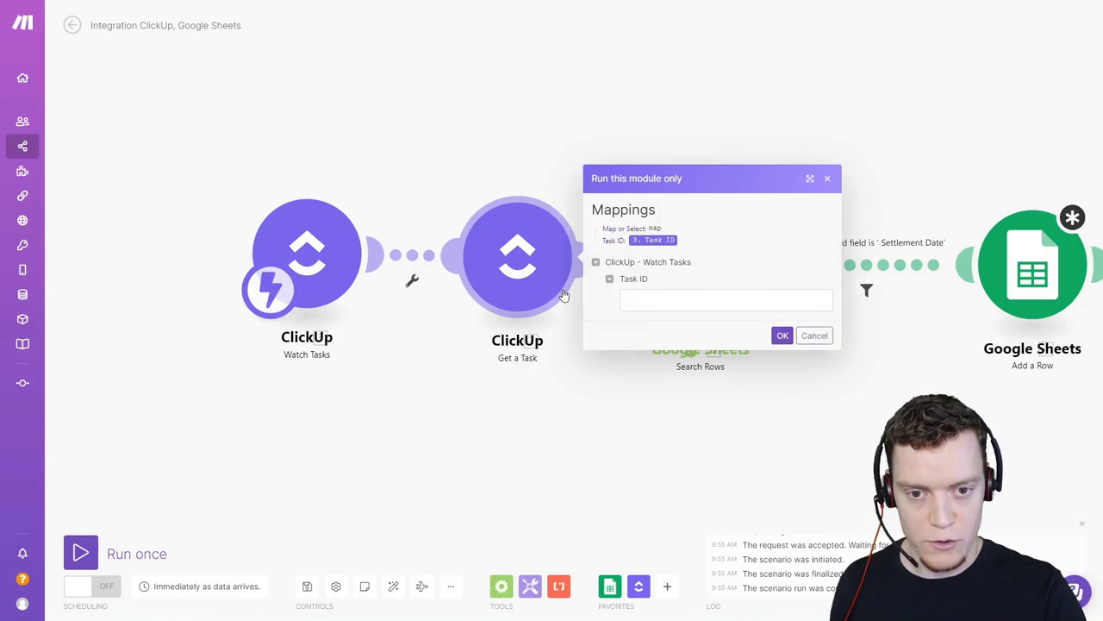
pyautogui.click(650, 299)
pyautogui.hotkey('ctrl', 'v')
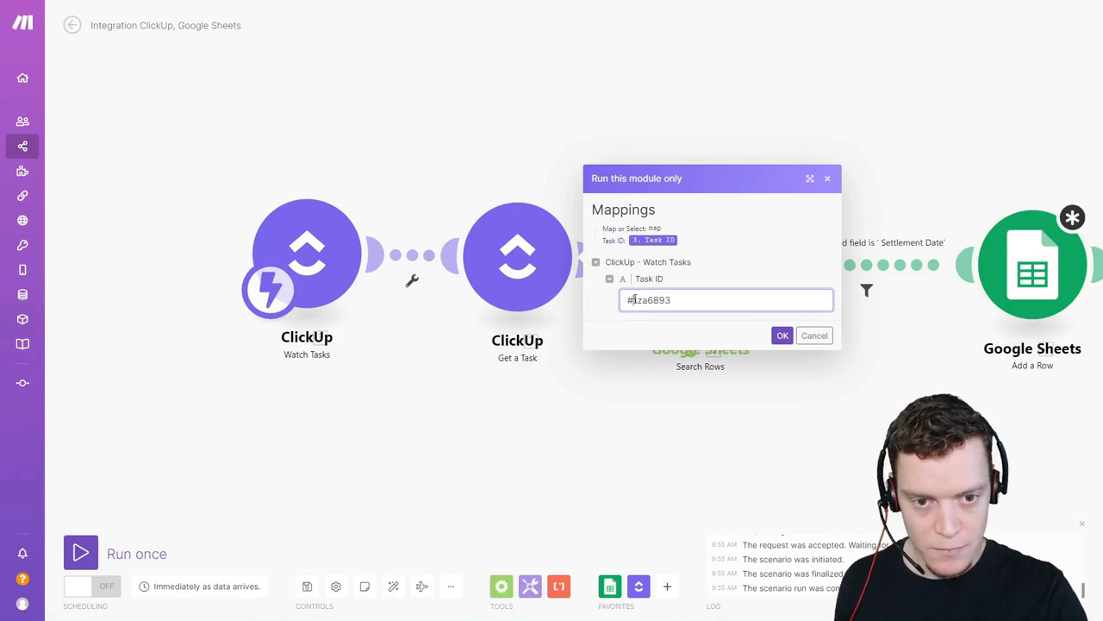
pyautogui.press('Home')
pyautogui.press('Delete')
pyautogui.click(782, 336)
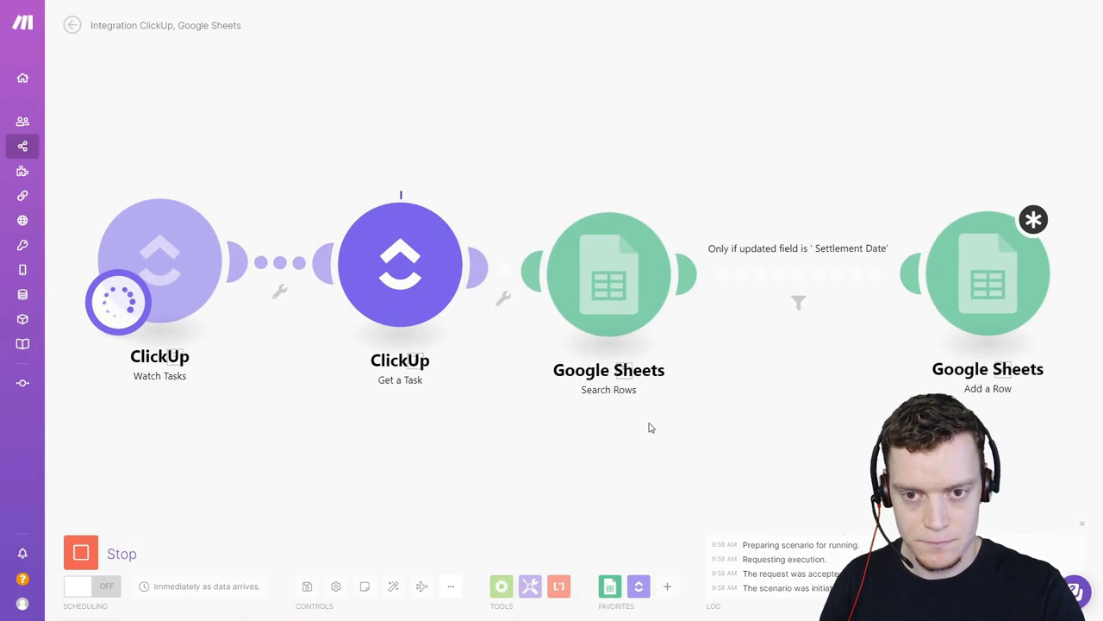
pyautogui.click(483, 186)
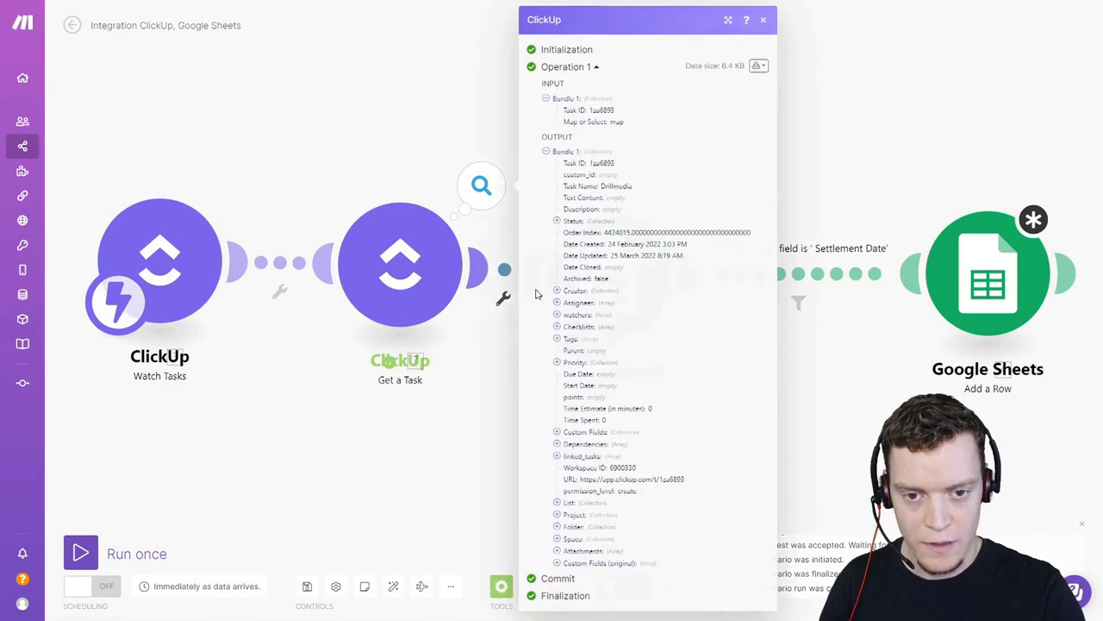
pyautogui.click(789, 496)
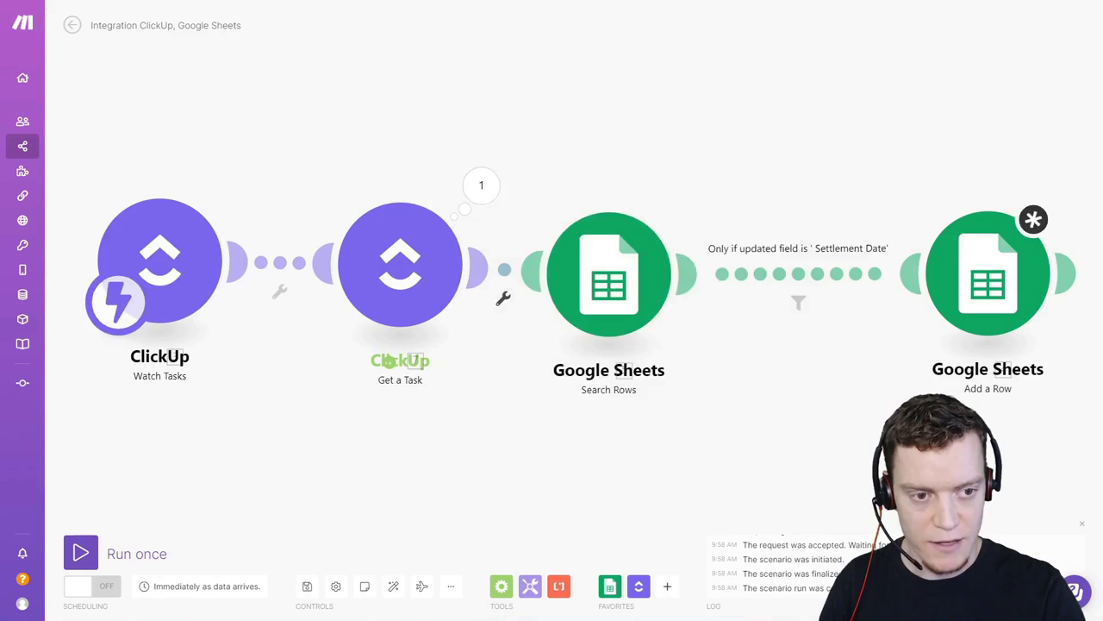
# Step: Open the Add a Row module's settings and map the Task Name from Get a Task into column A
pyautogui.click(889, 317)
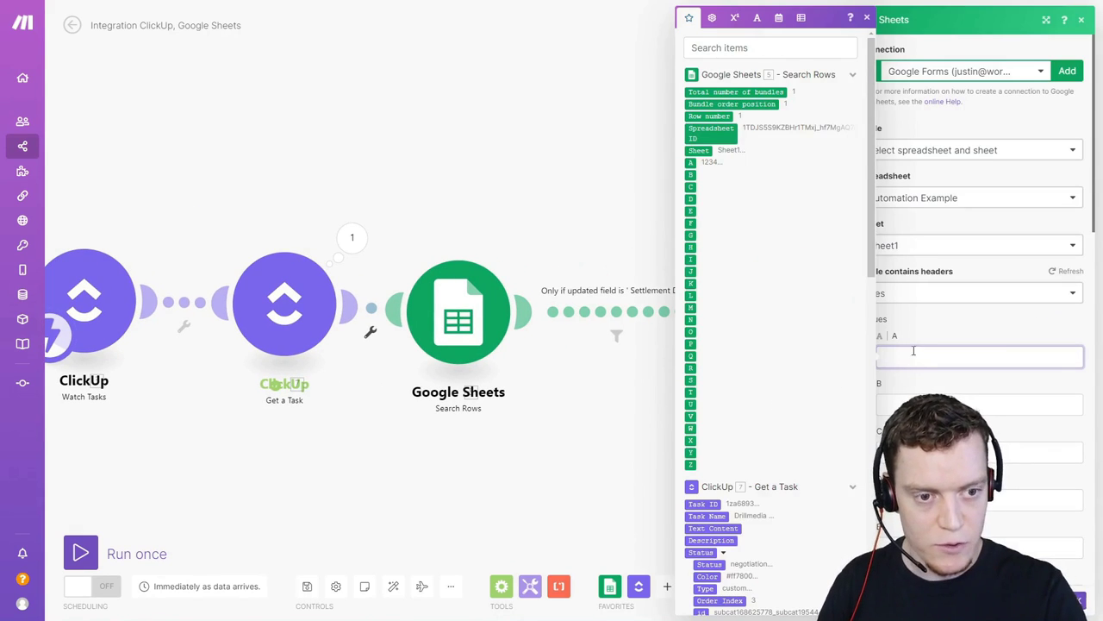
pyautogui.scroll(-15, 805, 337)
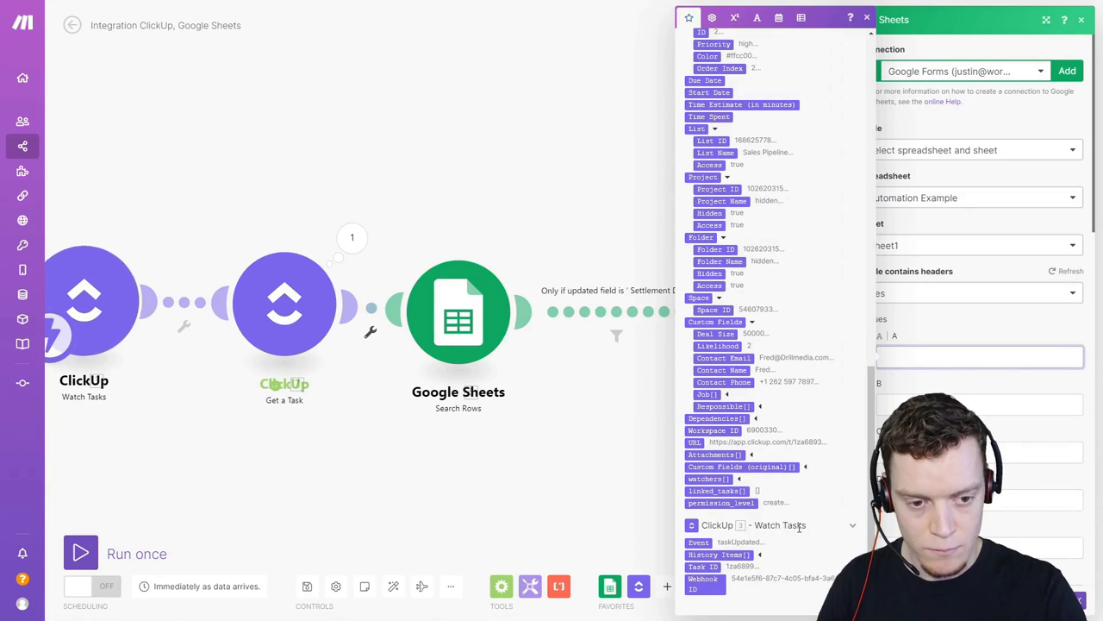
pyautogui.scroll(10, 785, 414)
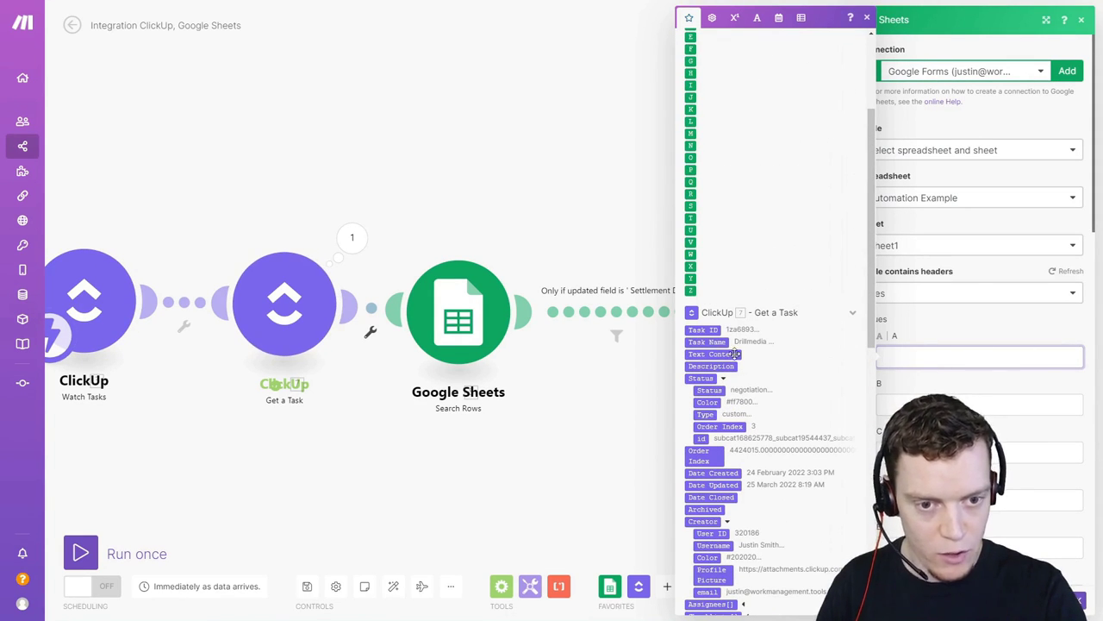
pyautogui.click(707, 341)
# Step: Map the Creator's Username from the Get a Task module into column B
pyautogui.click(978, 404)
pyautogui.scroll(-5, 759, 376)
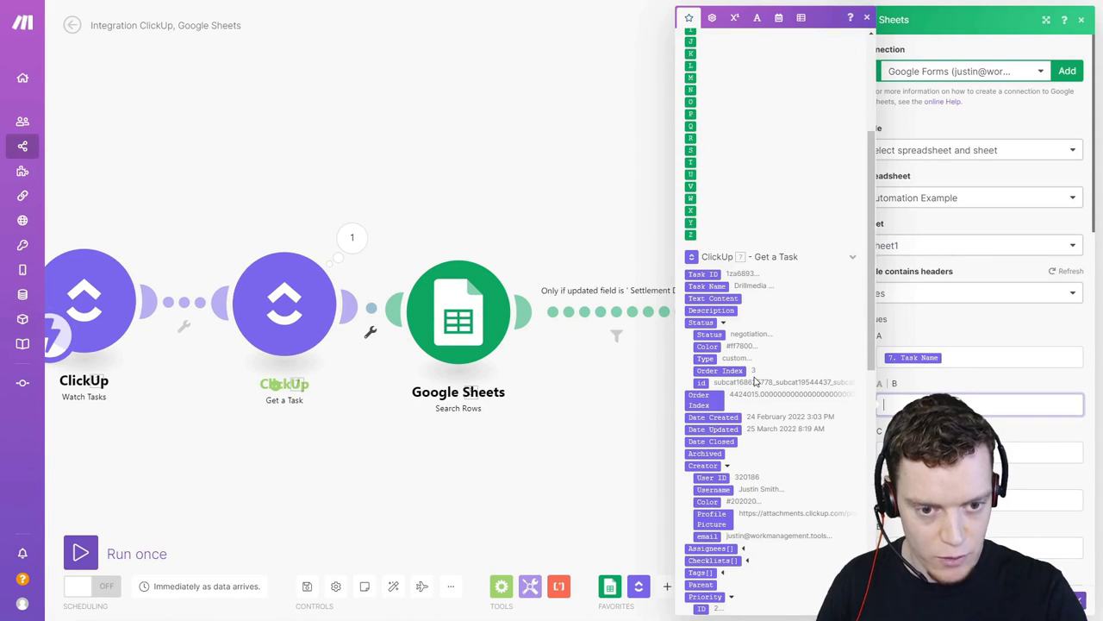
pyautogui.scroll(-3, 755, 380)
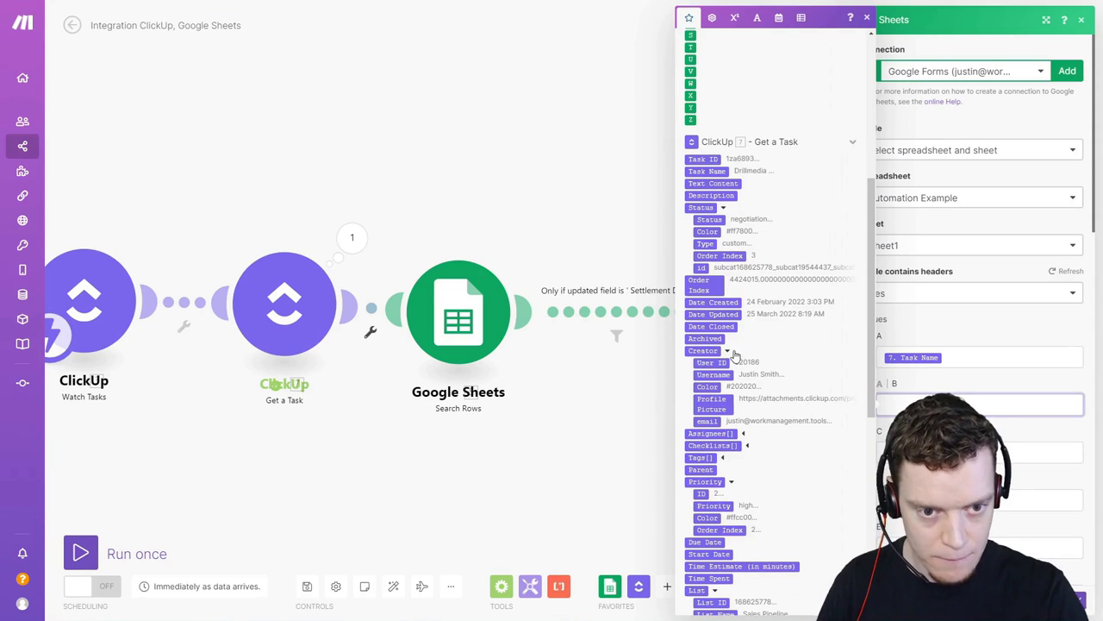
pyautogui.click(715, 374)
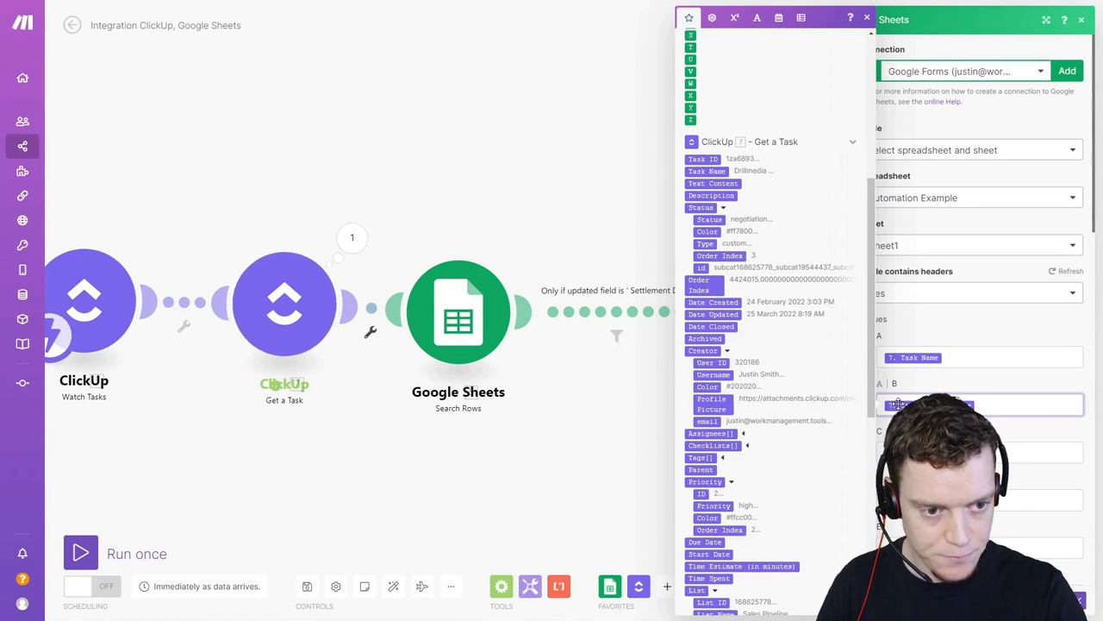
# Step: Map the Deal Size custom field from the Get a Task module into column C
pyautogui.press('Tab')
pyautogui.scroll(-15, 758, 432)
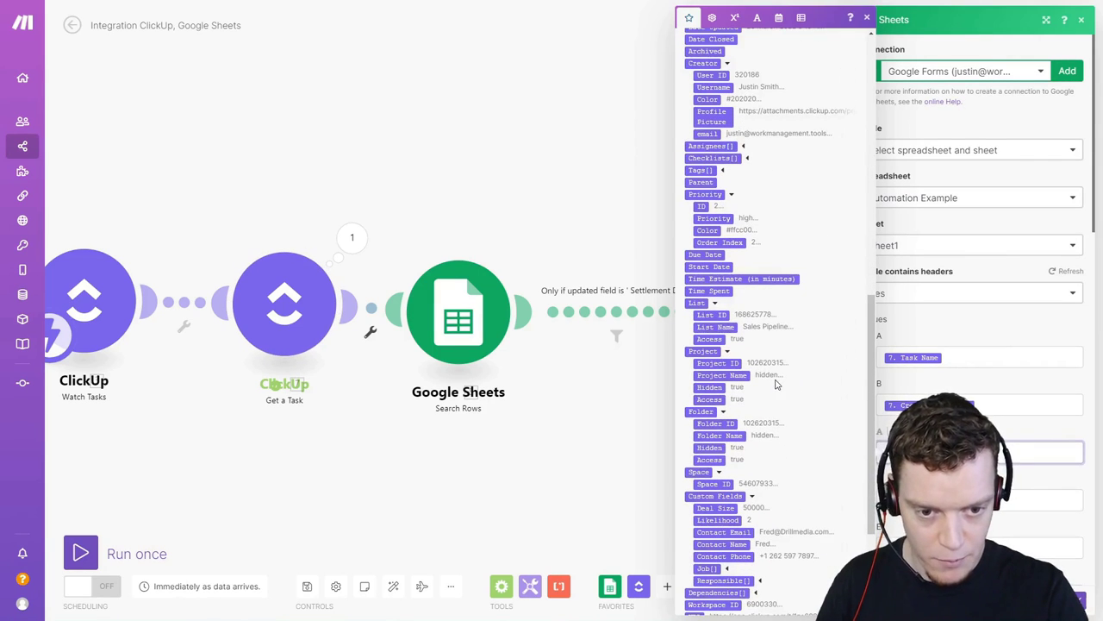
pyautogui.scroll(-1, 776, 384)
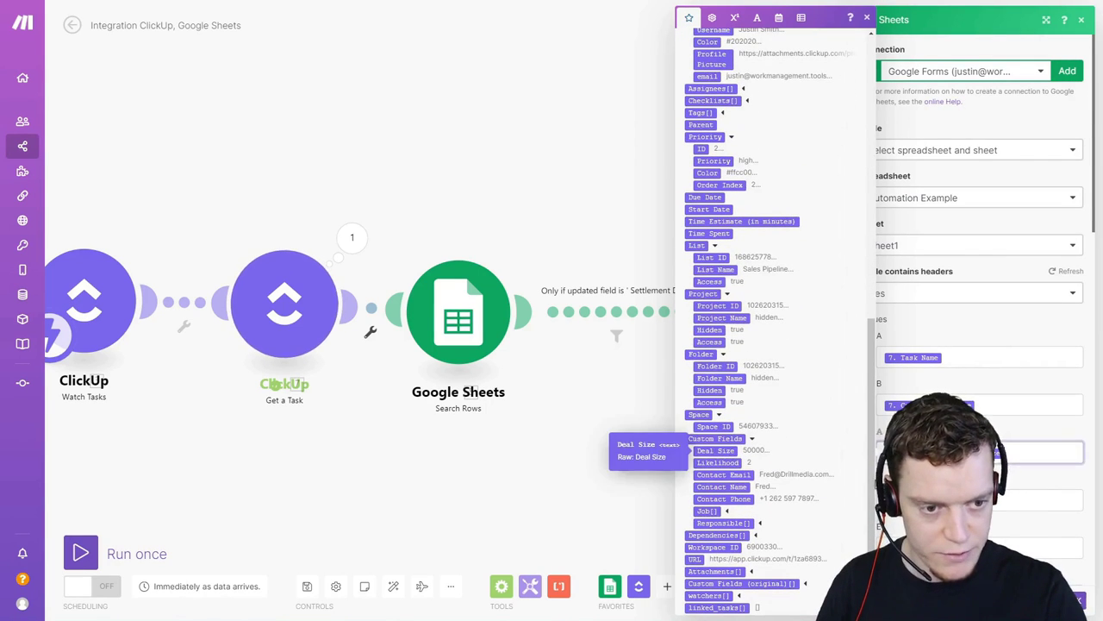
pyautogui.click(715, 450)
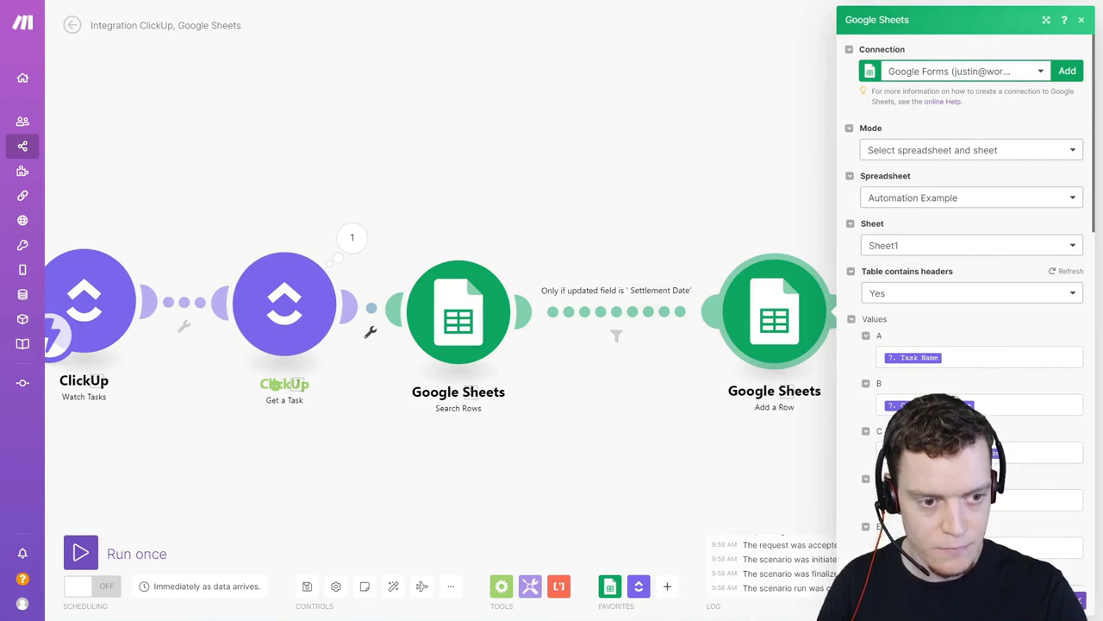
# Step: Look through the mappable items, the general functions and the math functions offered for column D
pyautogui.click(992, 500)
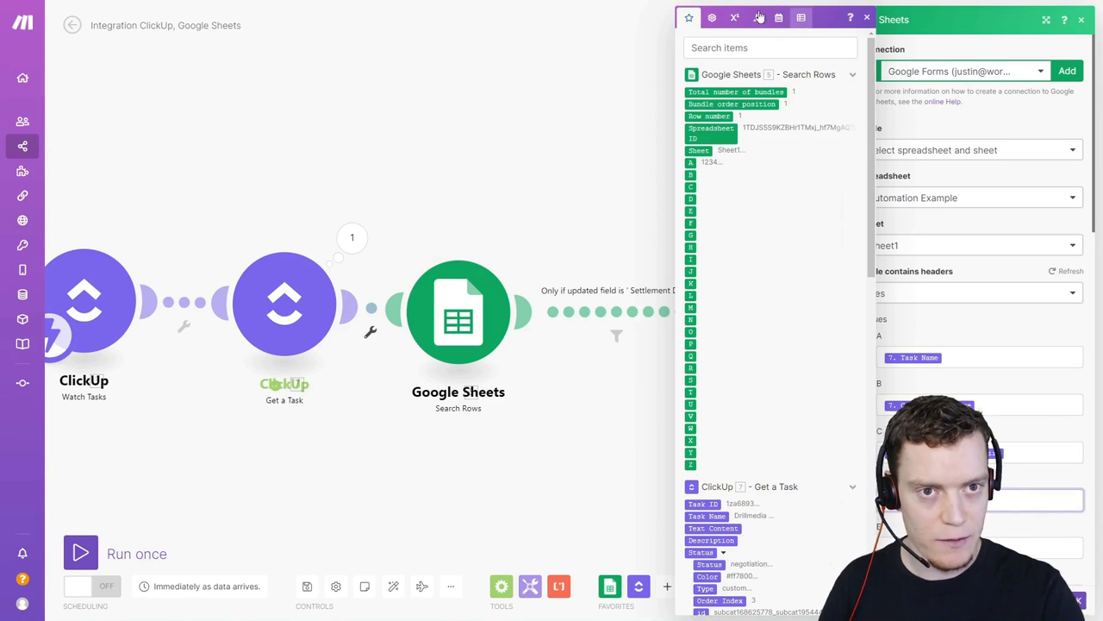
pyautogui.scroll(-15, 751, 258)
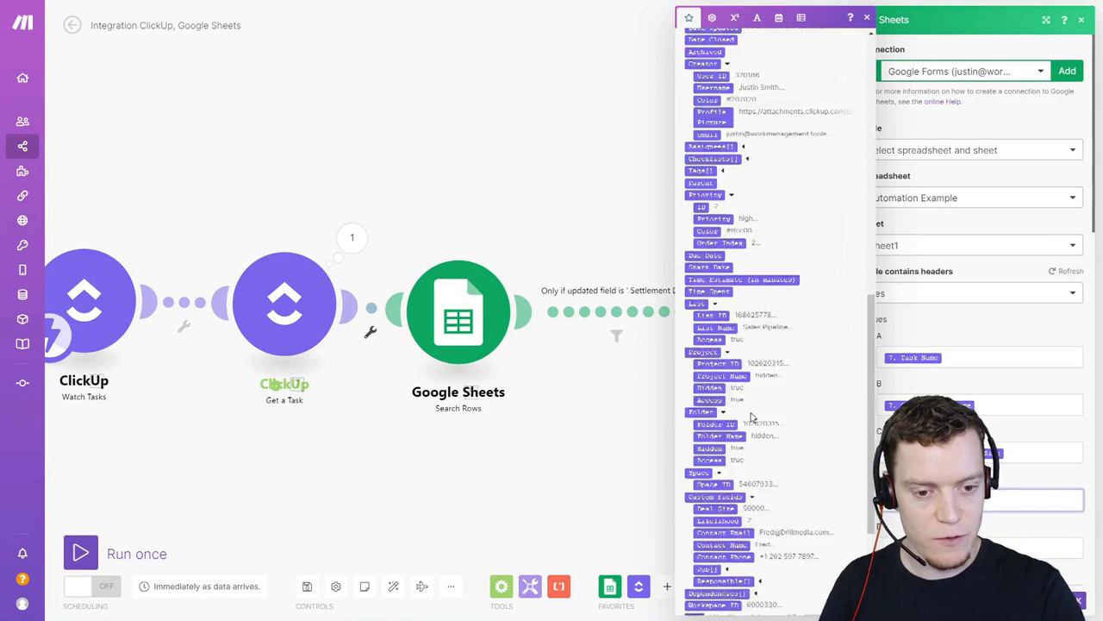
pyautogui.scroll(15, 759, 430)
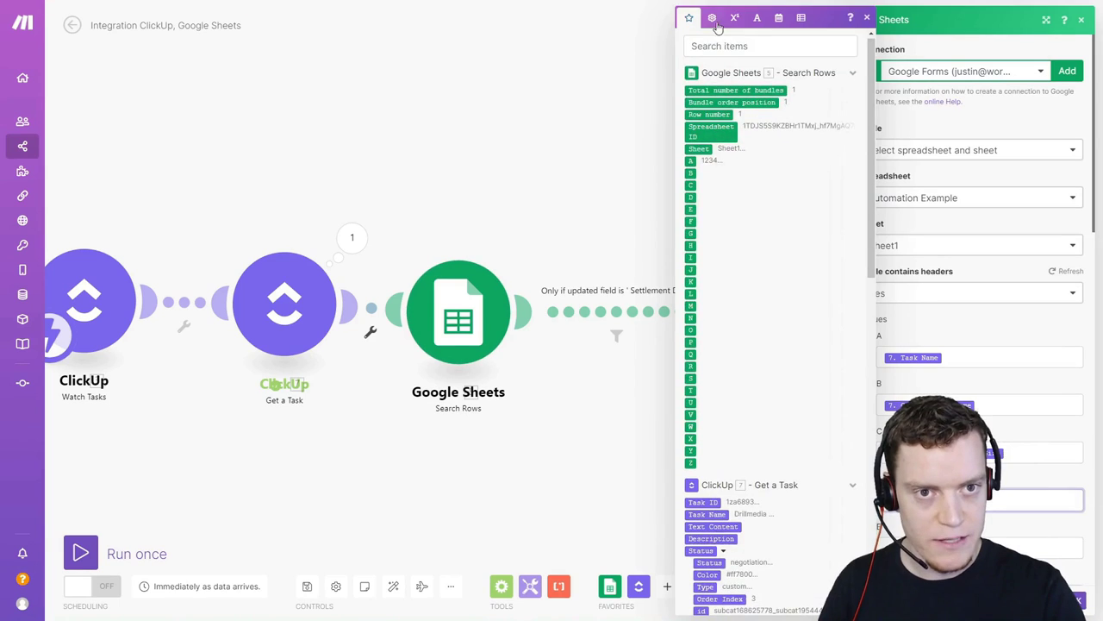
pyautogui.click(721, 25)
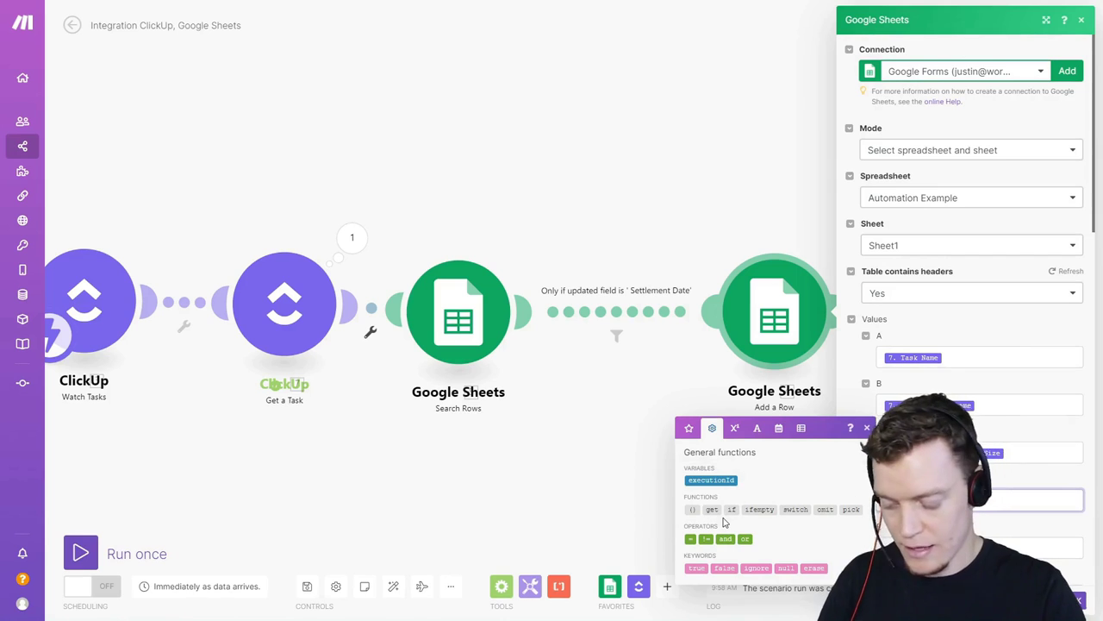
pyautogui.moveTo(734, 509)
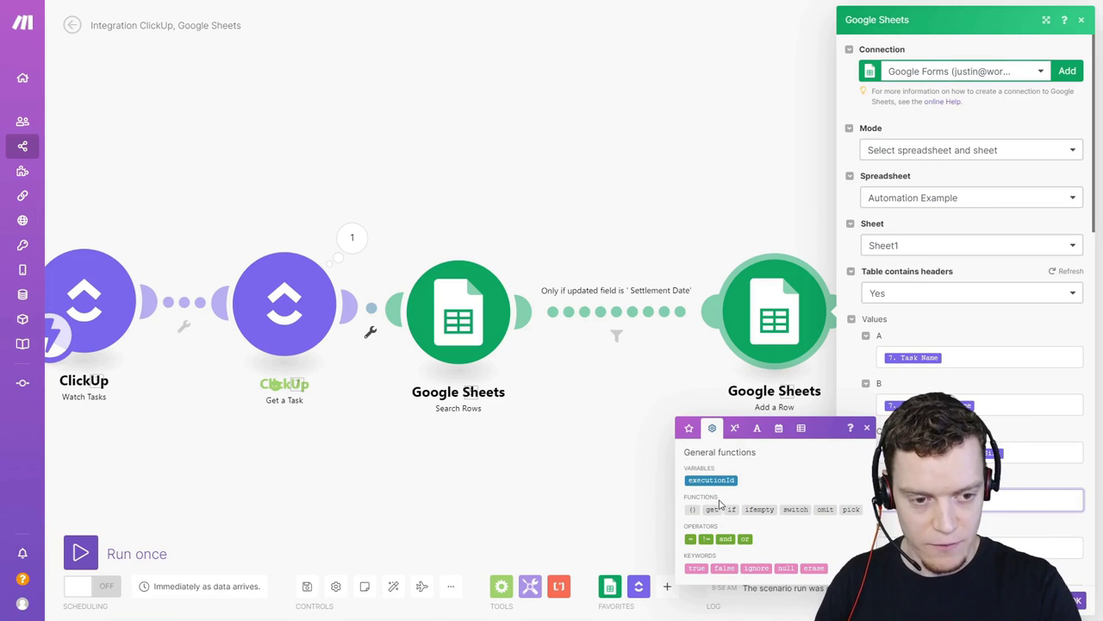
pyautogui.click(735, 429)
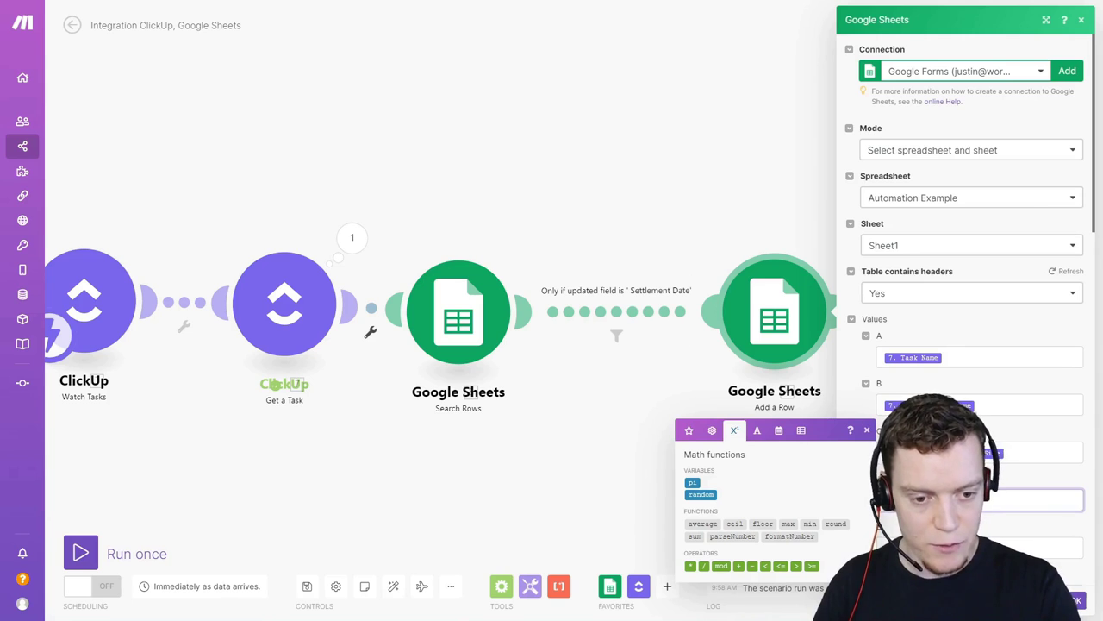
# Step: Add 20 to the Deal Size in column C with the plus operator and check the descriptions of the math functions
pyautogui.click(1043, 453)
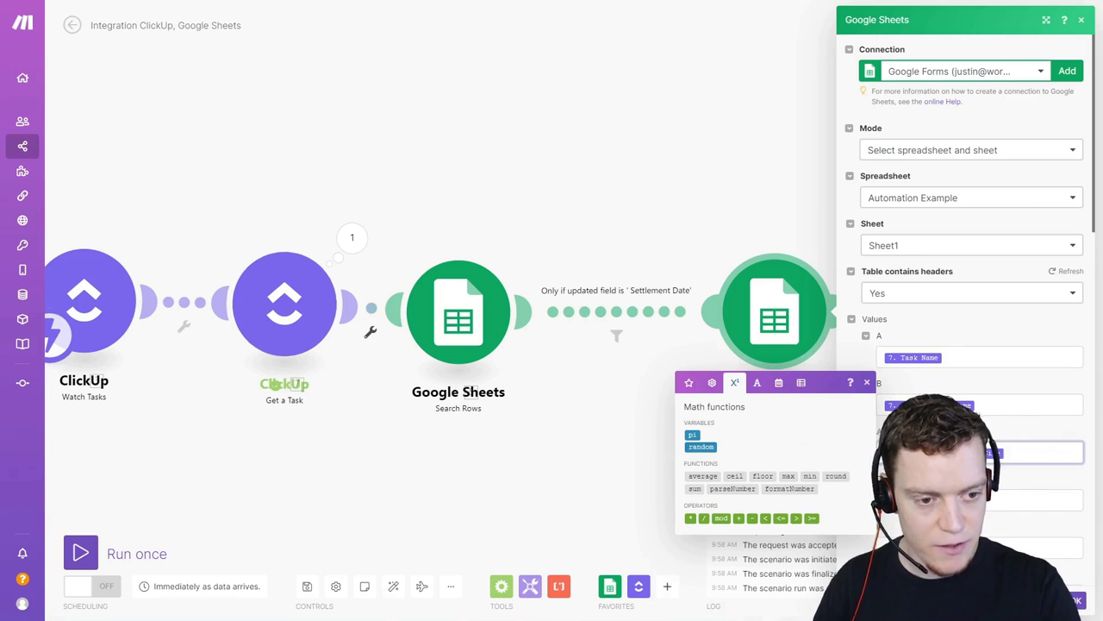
pyautogui.click(738, 518)
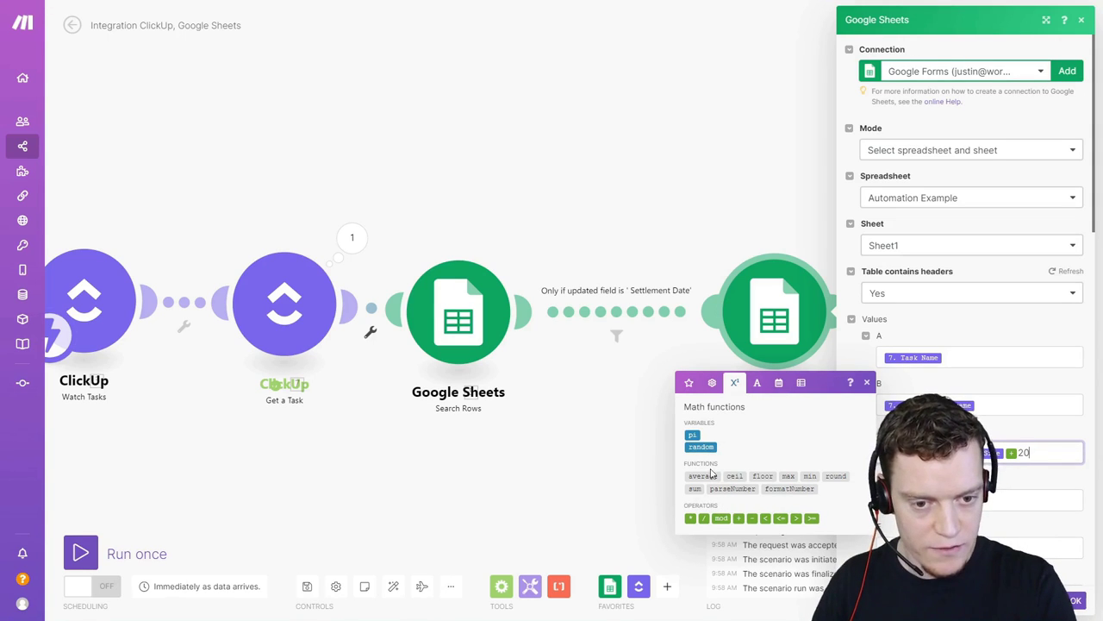
pyautogui.moveTo(844, 474)
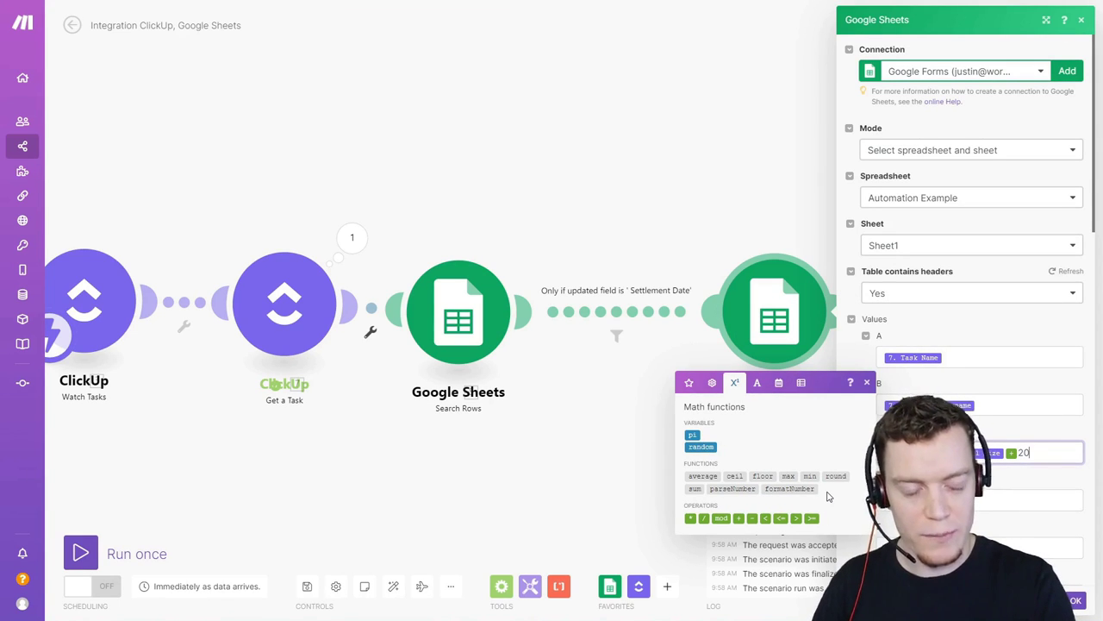
pyautogui.moveTo(789, 476)
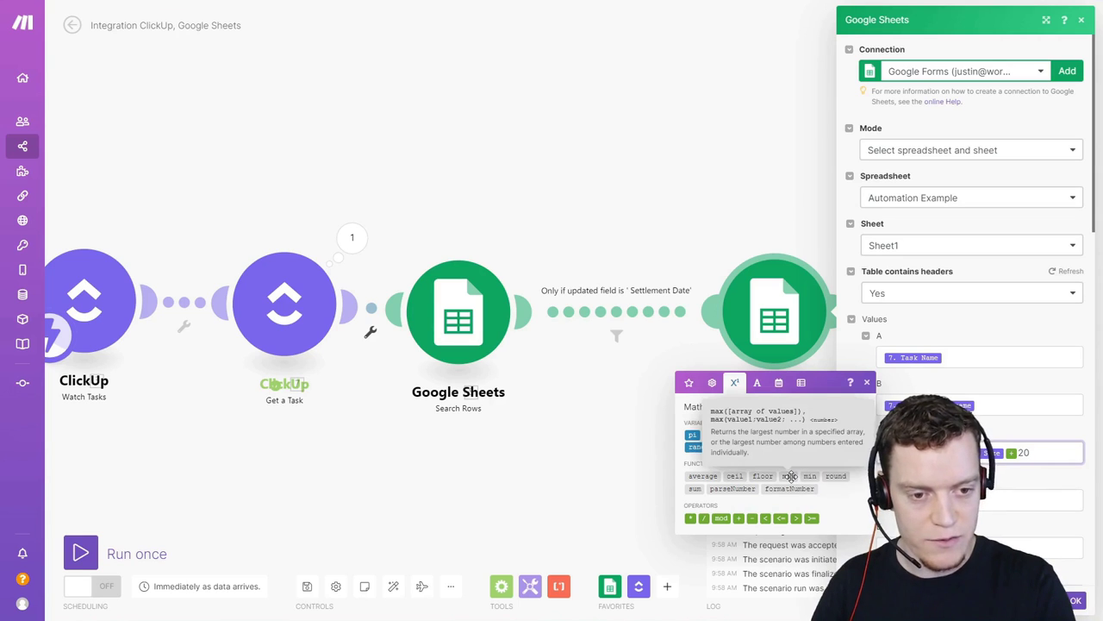
# Step: Check the text and binary functions, and map the task URL from Get a Task into column D
pyautogui.click(756, 382)
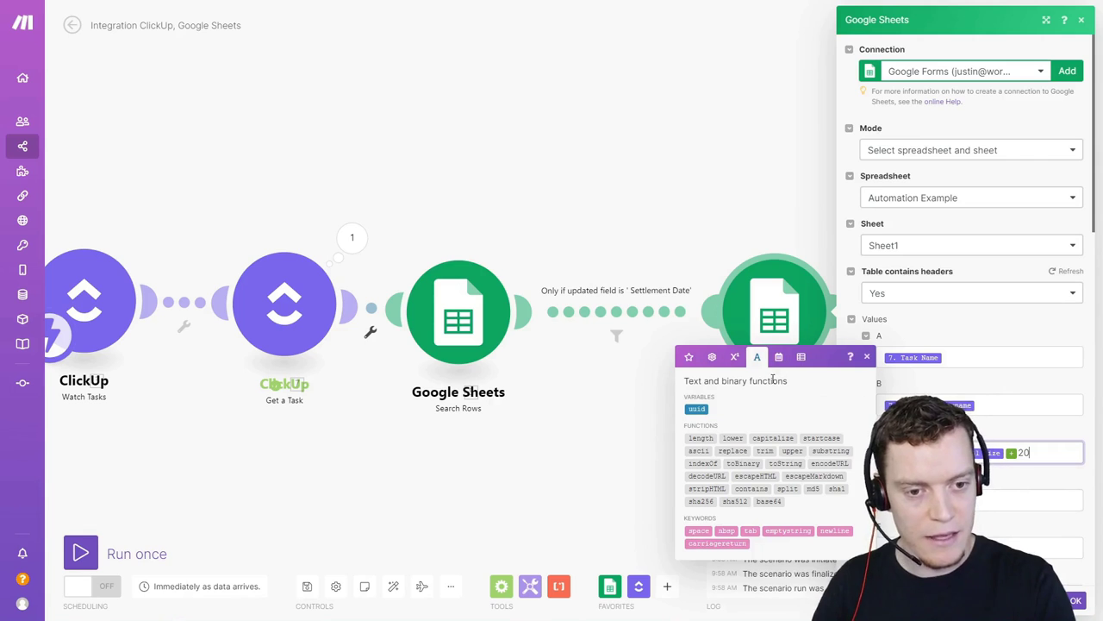
pyautogui.press('Tab')
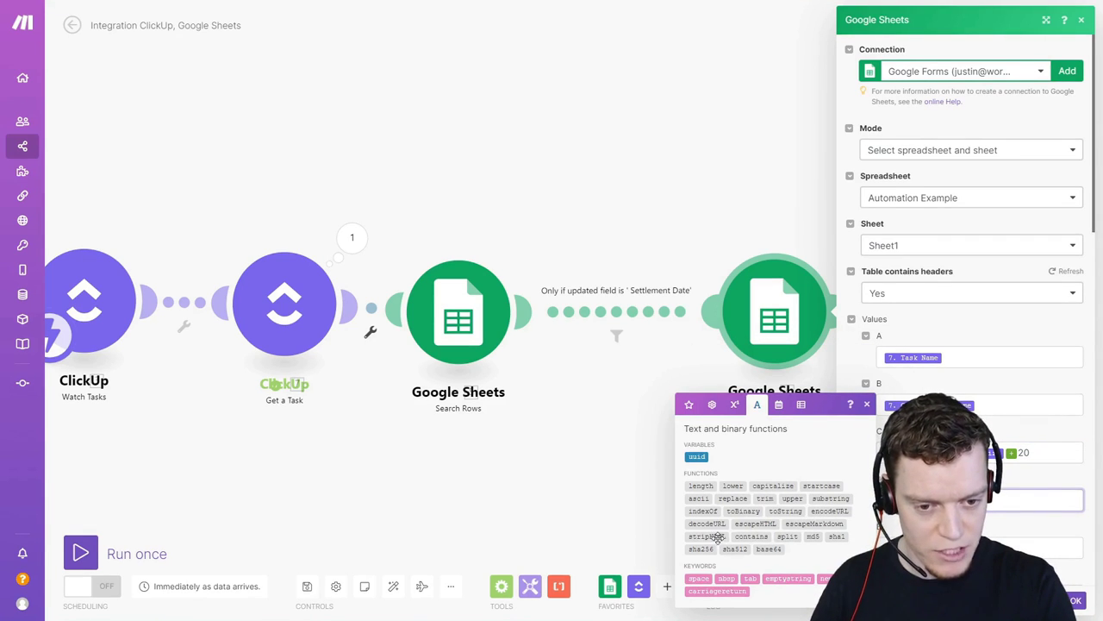
pyautogui.moveTo(717, 536)
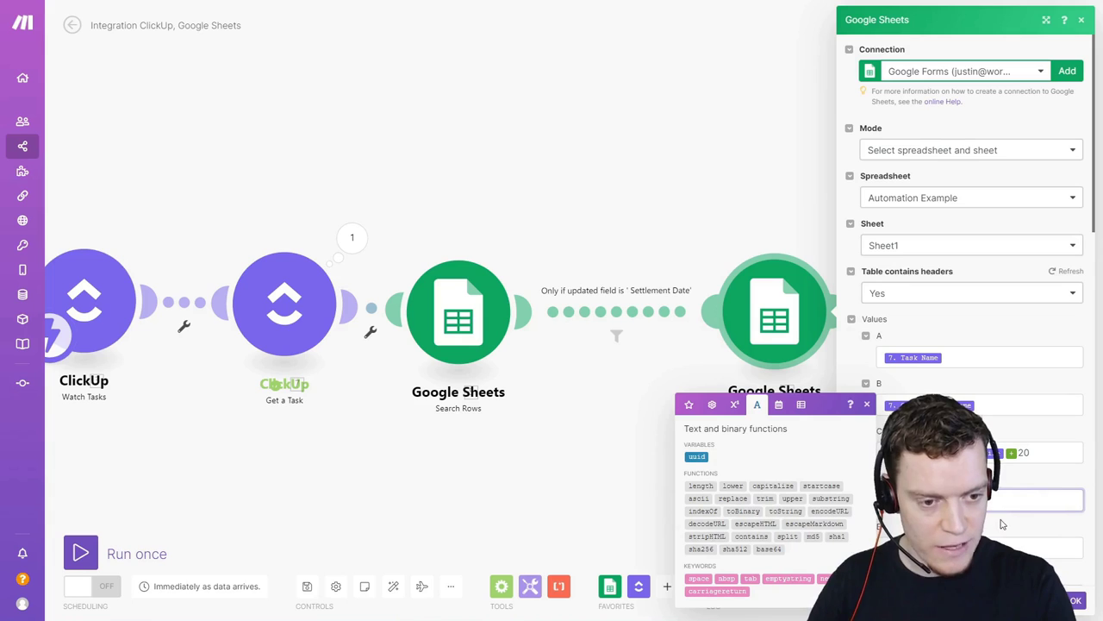
pyautogui.click(689, 404)
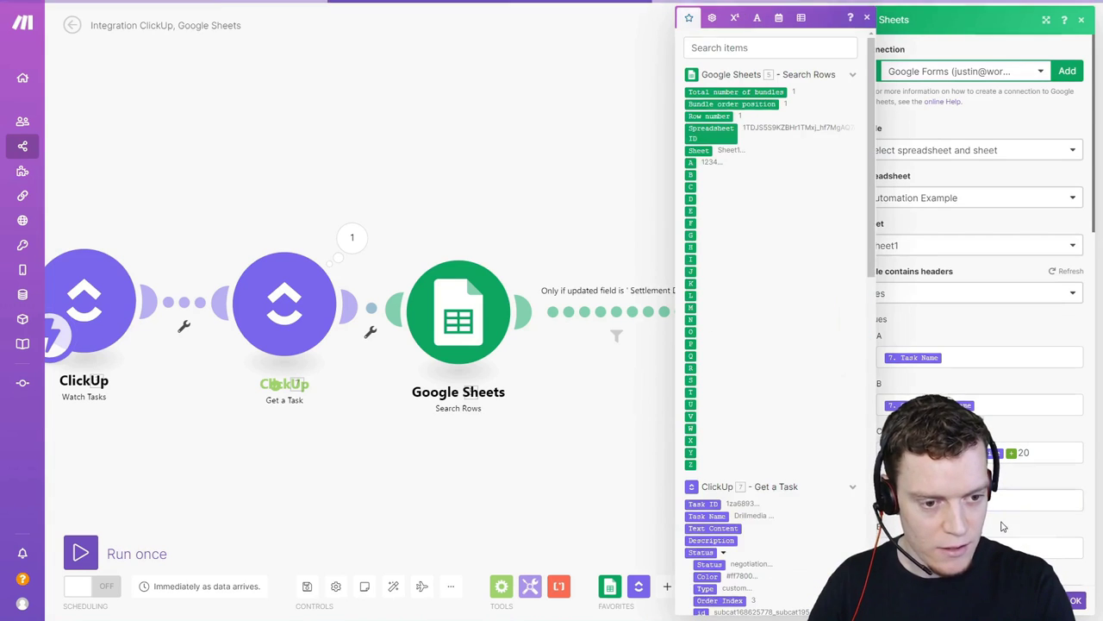
pyautogui.scroll(-4, 794, 426)
pyautogui.scroll(-1, 800, 382)
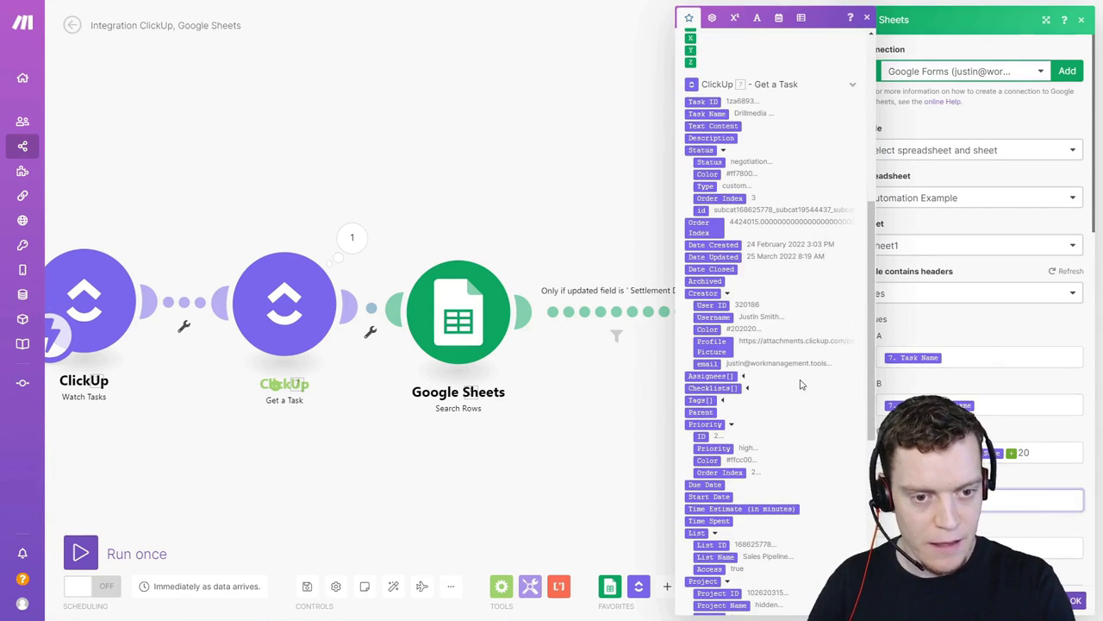
pyautogui.scroll(-5, 785, 407)
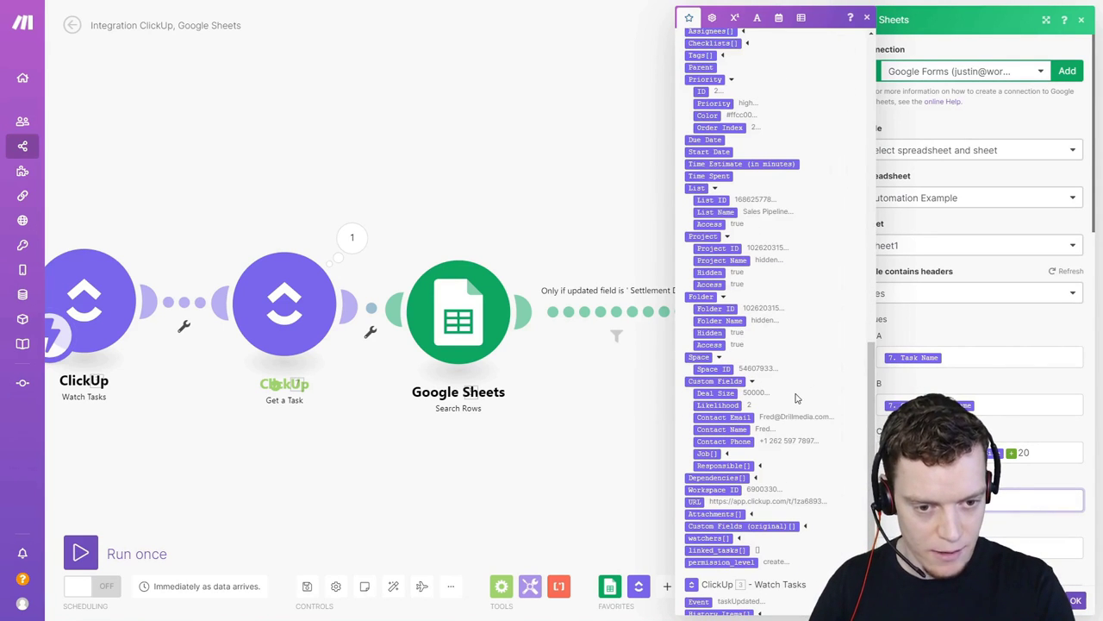
pyautogui.click(694, 501)
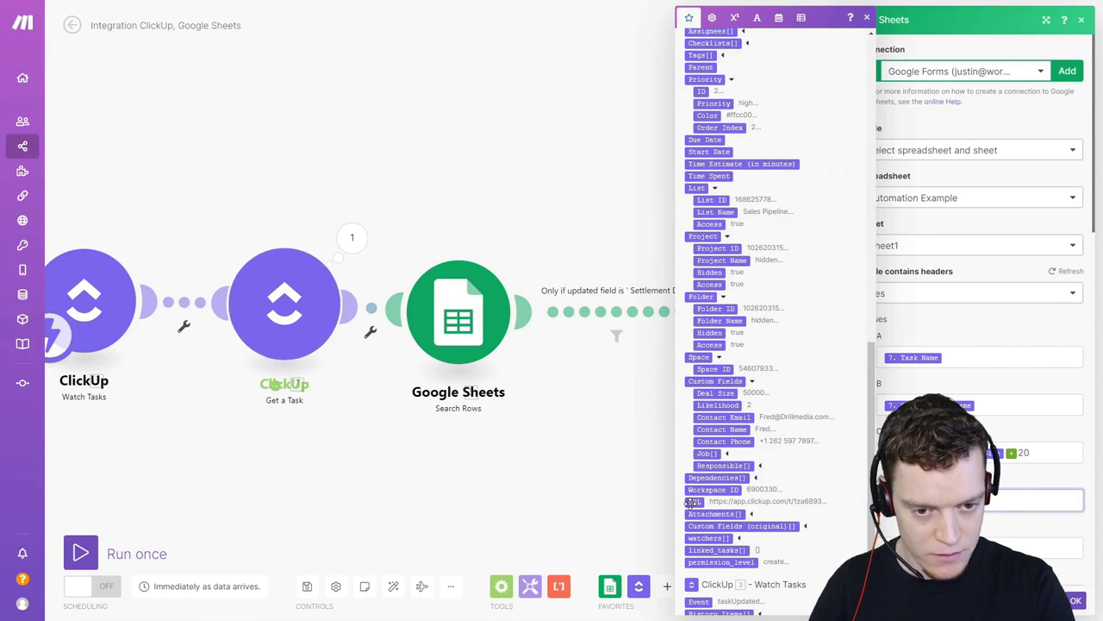
# Step: Examine the date and time functions and the Watch Tasks History Items fields available for column E
pyautogui.click(1030, 531)
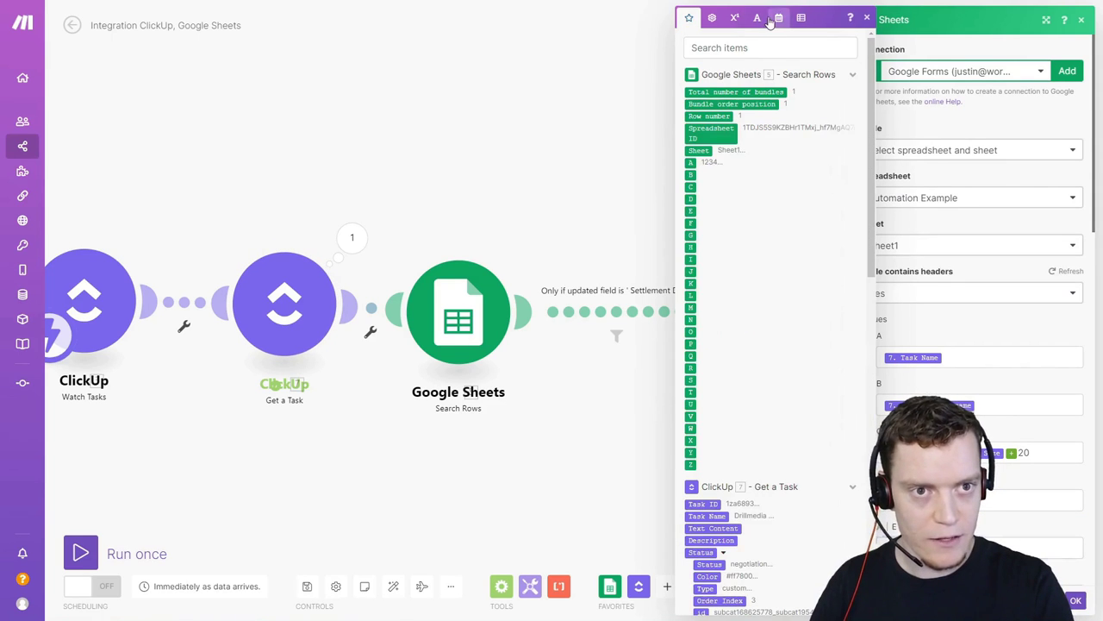
pyautogui.click(776, 18)
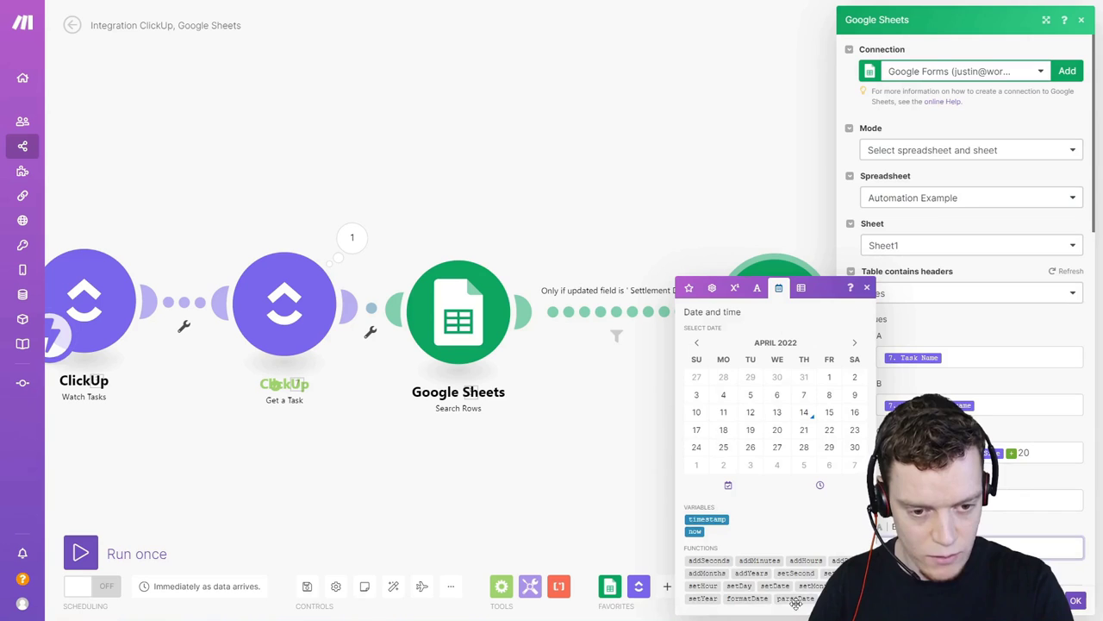
pyautogui.moveTo(759, 599)
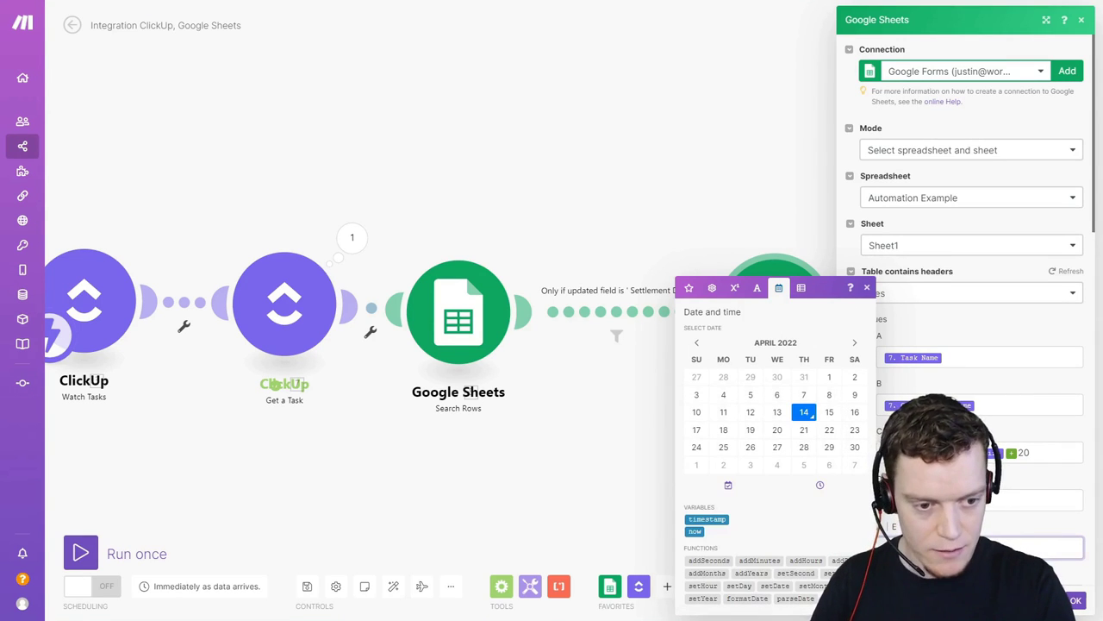
pyautogui.click(688, 287)
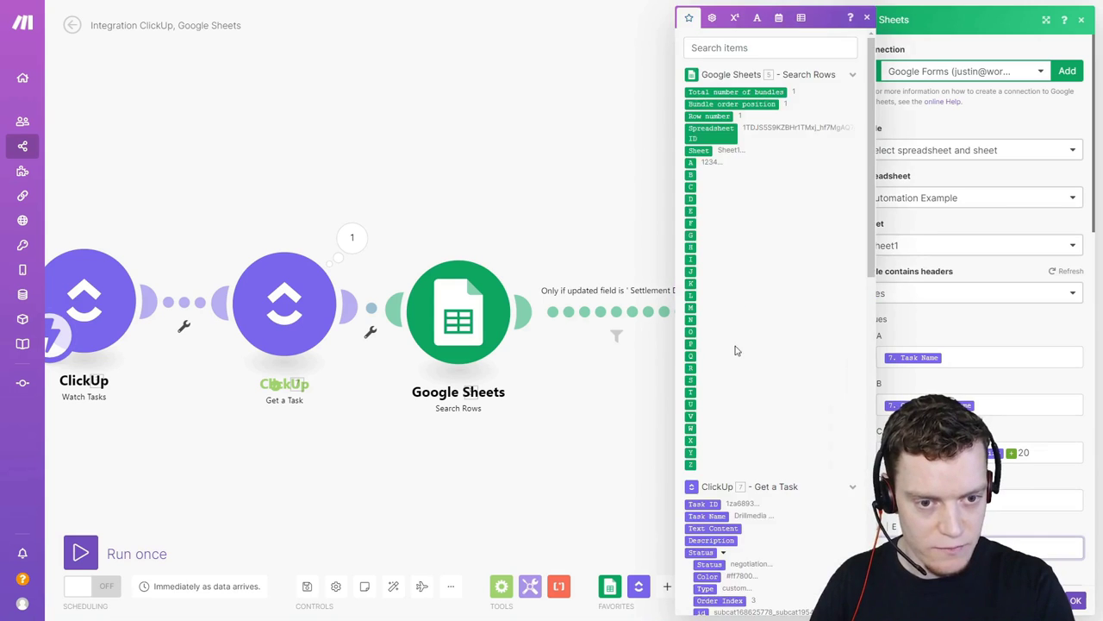
pyautogui.scroll(-4, 759, 344)
pyautogui.scroll(-1, 789, 323)
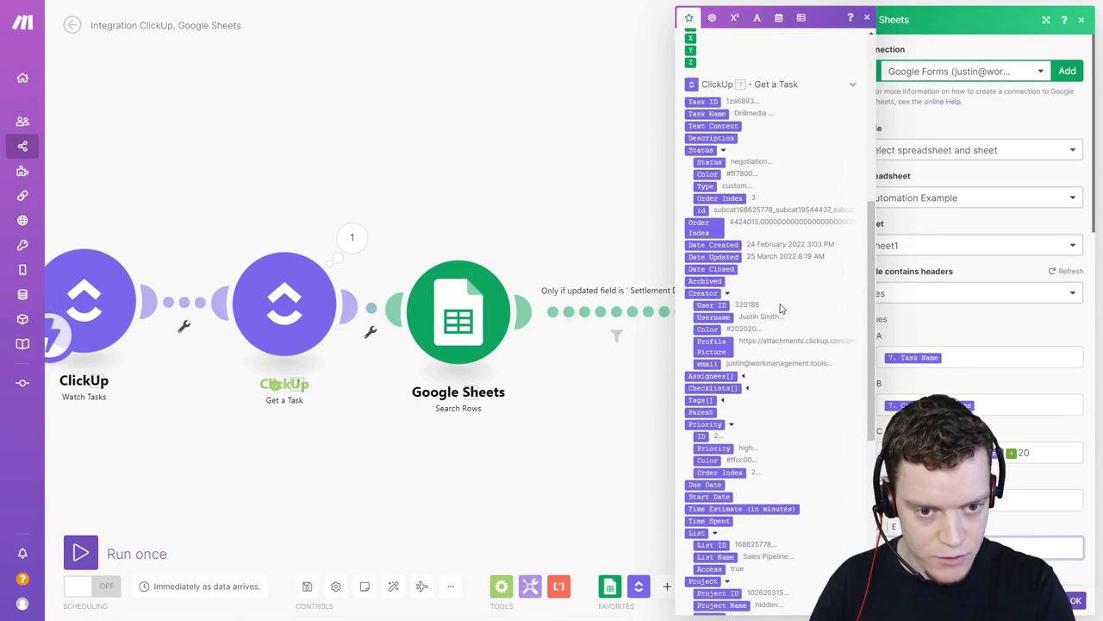
pyautogui.scroll(-10, 737, 186)
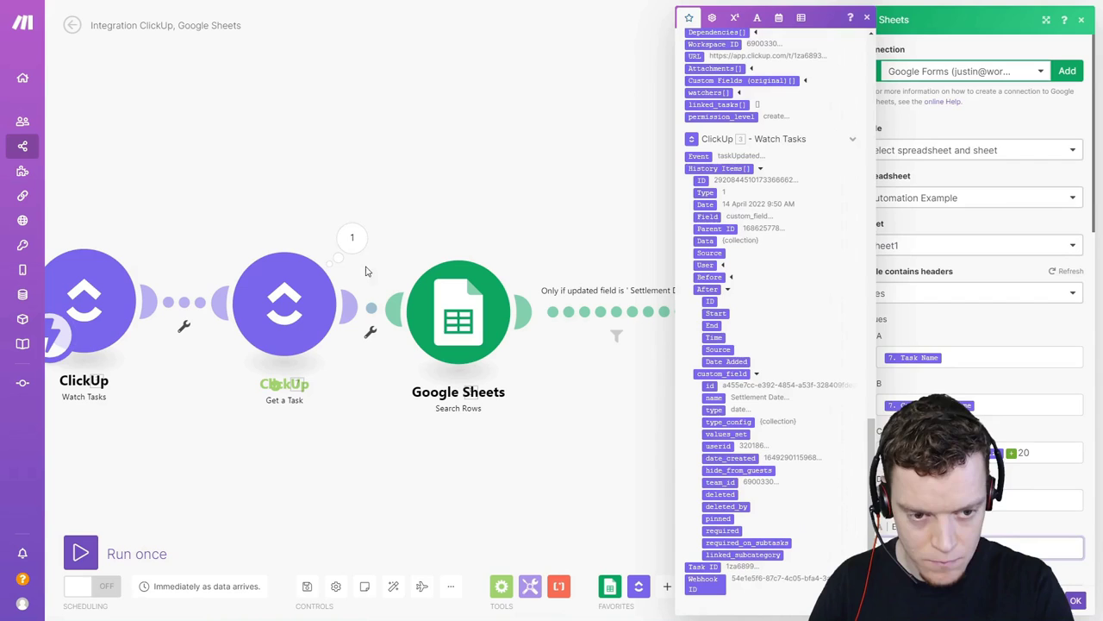
# Step: Leave the Add a Row settings and run only the ClickUp Watch Tasks module
pyautogui.click(365, 272)
pyautogui.rightClick(230, 345)
pyautogui.click(268, 375)
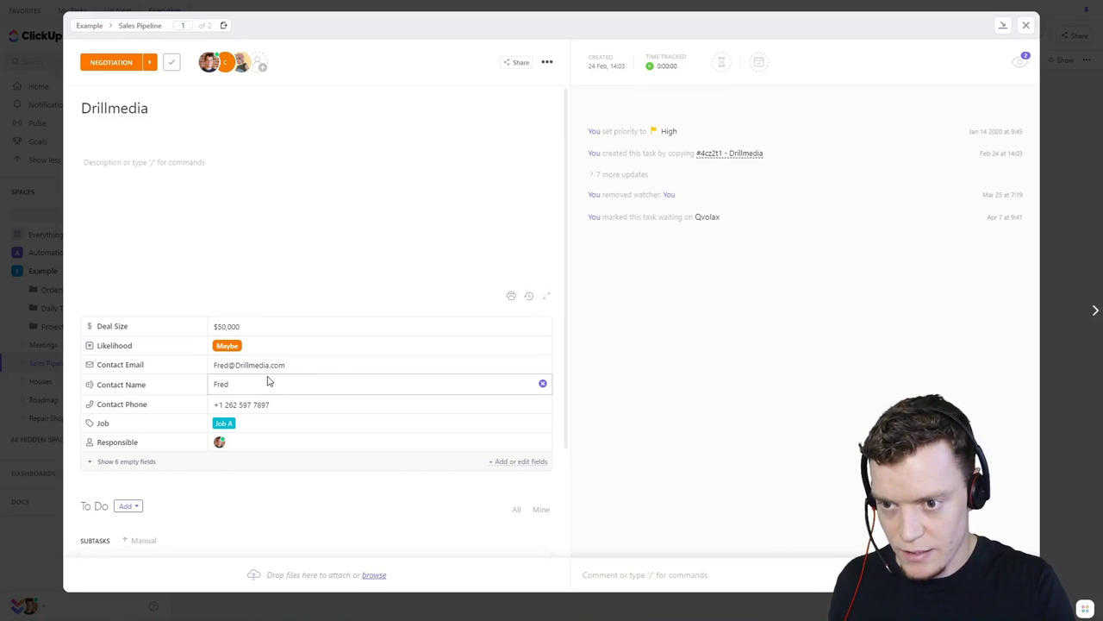
# Step: In ClickUp, close the Drillmedia task and set Solhigh's Settlement Date to 16 April 2022
pyautogui.click(1026, 25)
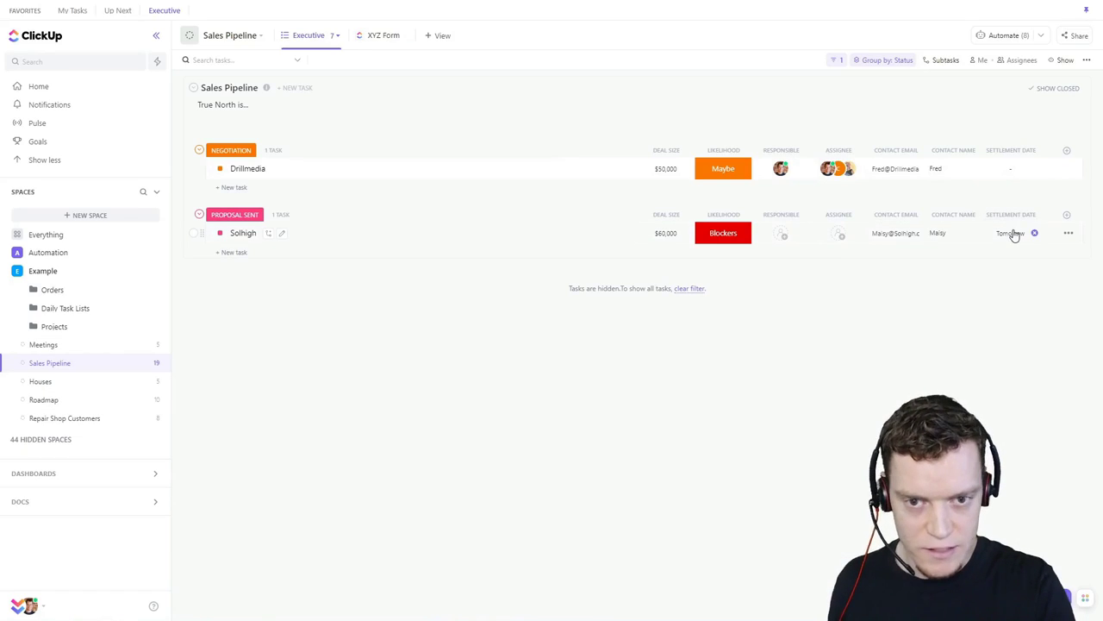
pyautogui.click(1017, 235)
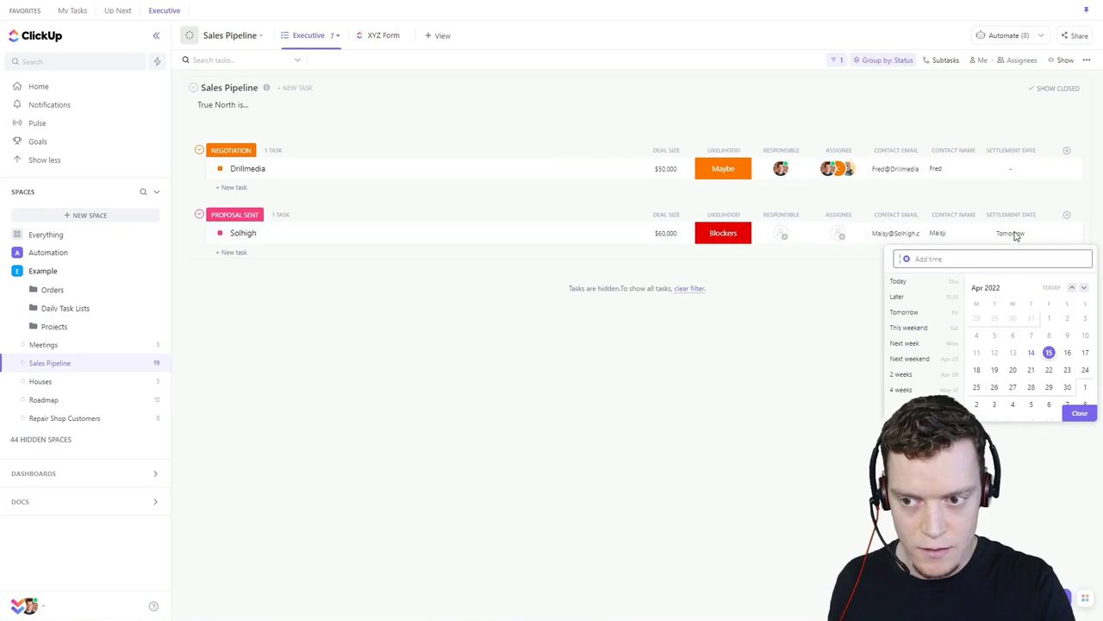
pyautogui.click(1067, 352)
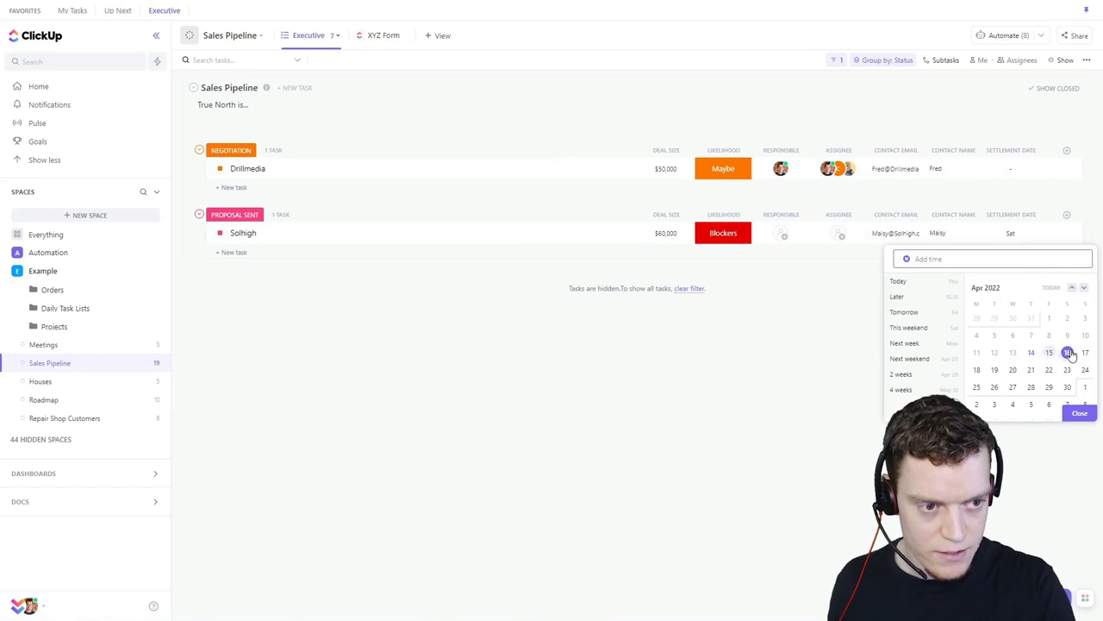
pyautogui.click(1080, 411)
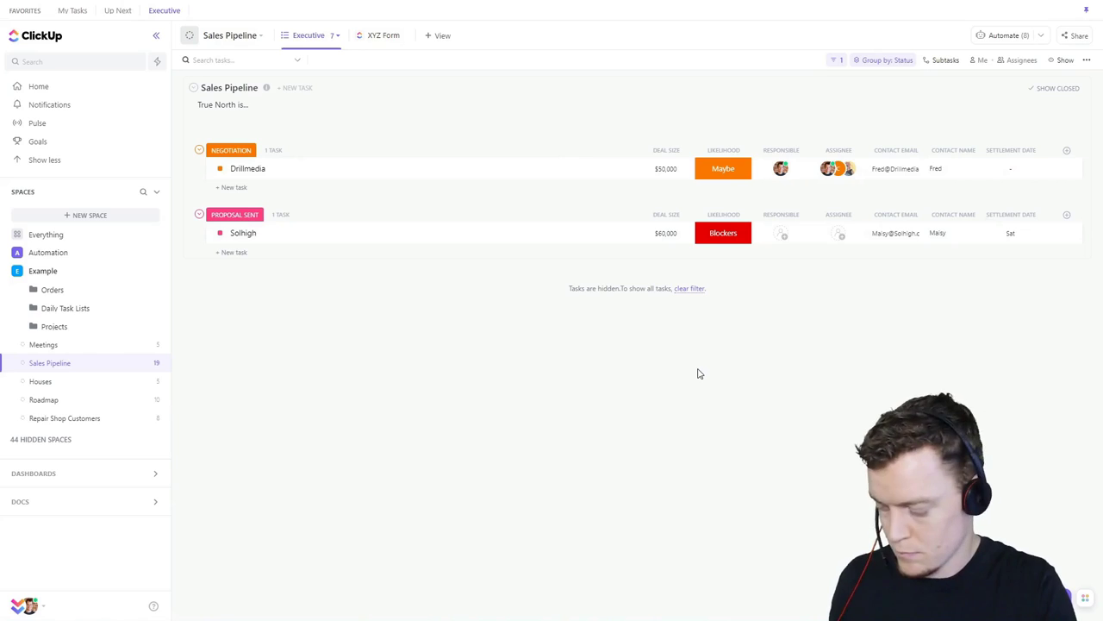
# Step: Return to Make and examine the first History Items entry in the Watch Tasks output, including its After value
pyautogui.hotkey('alt', 'Tab')
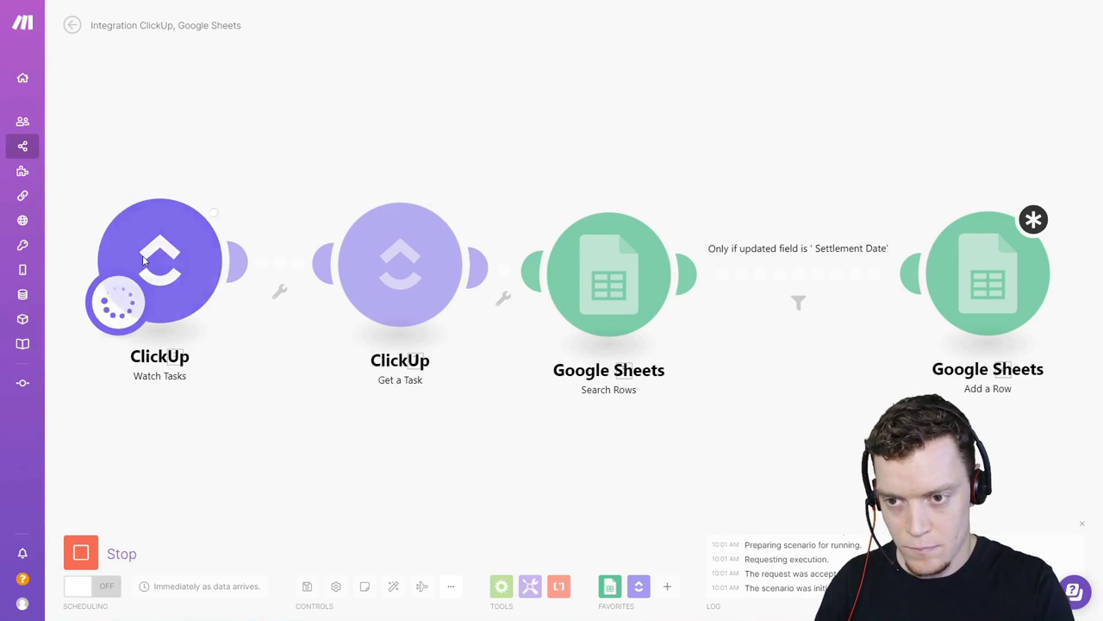
pyautogui.click(241, 183)
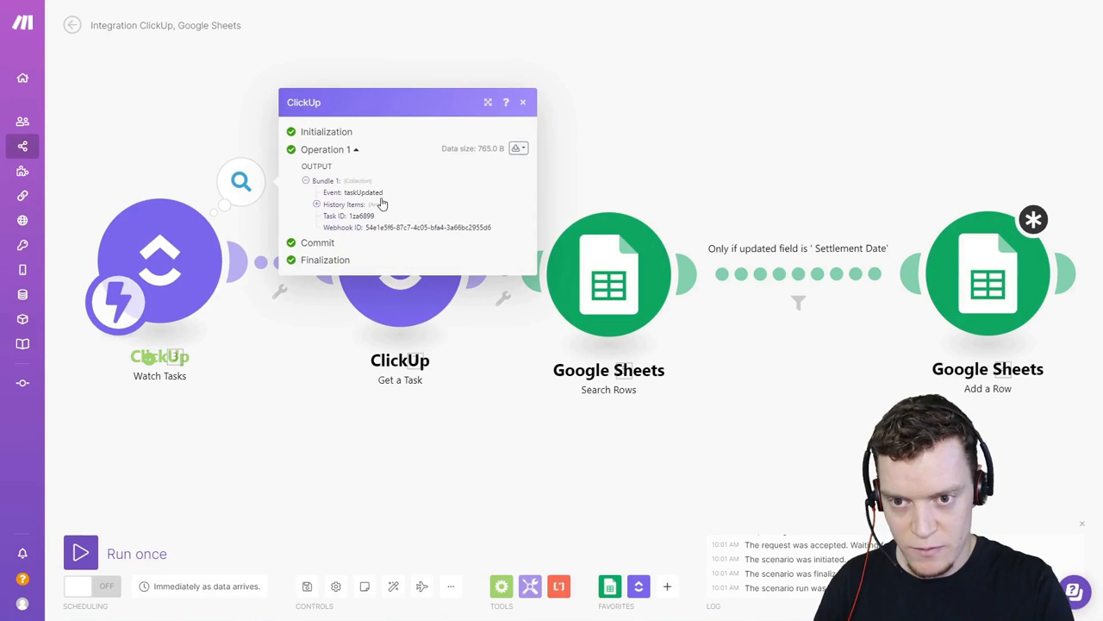
pyautogui.click(326, 210)
pyautogui.click(328, 214)
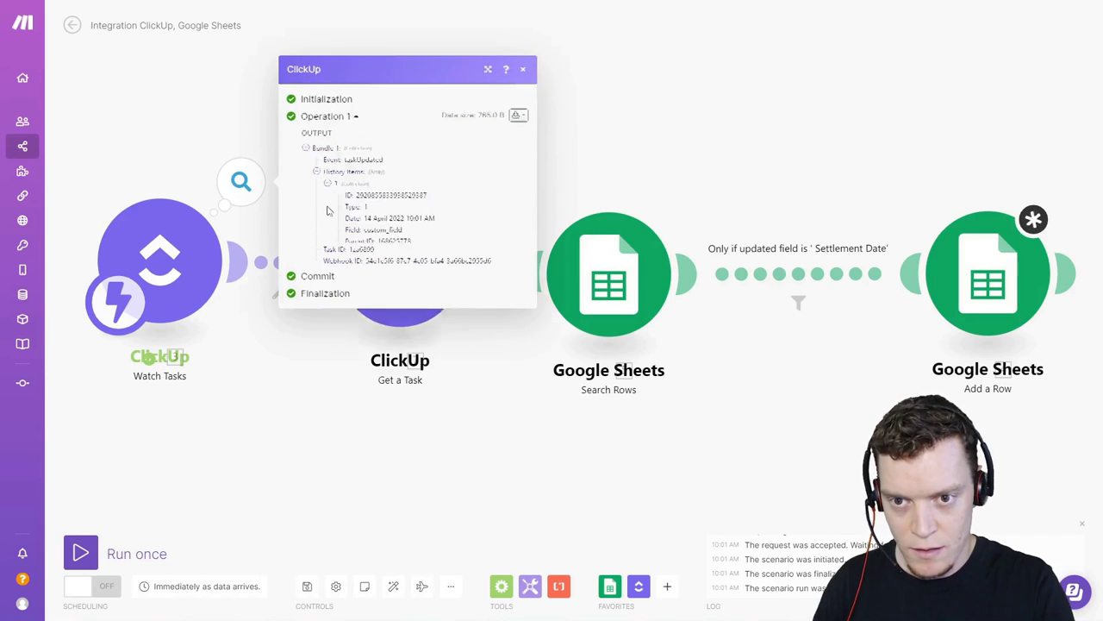
pyautogui.moveTo(365, 262); pyautogui.dragTo(416, 263)
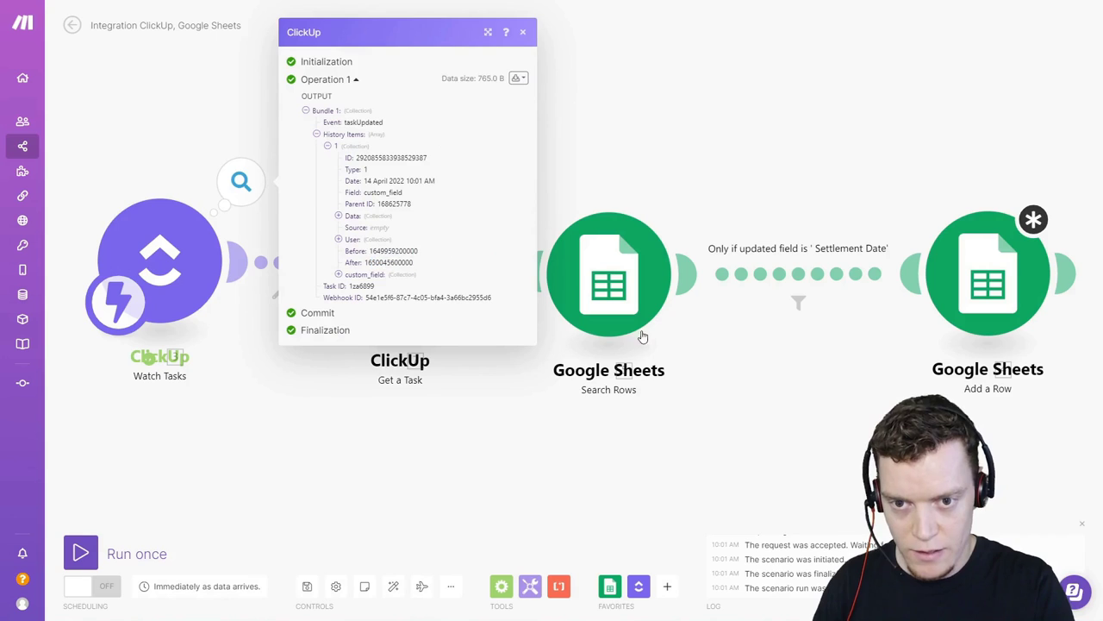
# Step: Complete column E's formatDate in Add a Row with the Watch Tasks History Items After value and the format MM/DD/YYYY, and save the module
pyautogui.click(837, 387)
pyautogui.moveTo(948, 318); pyautogui.dragTo(794, 347)
pyautogui.click(836, 320)
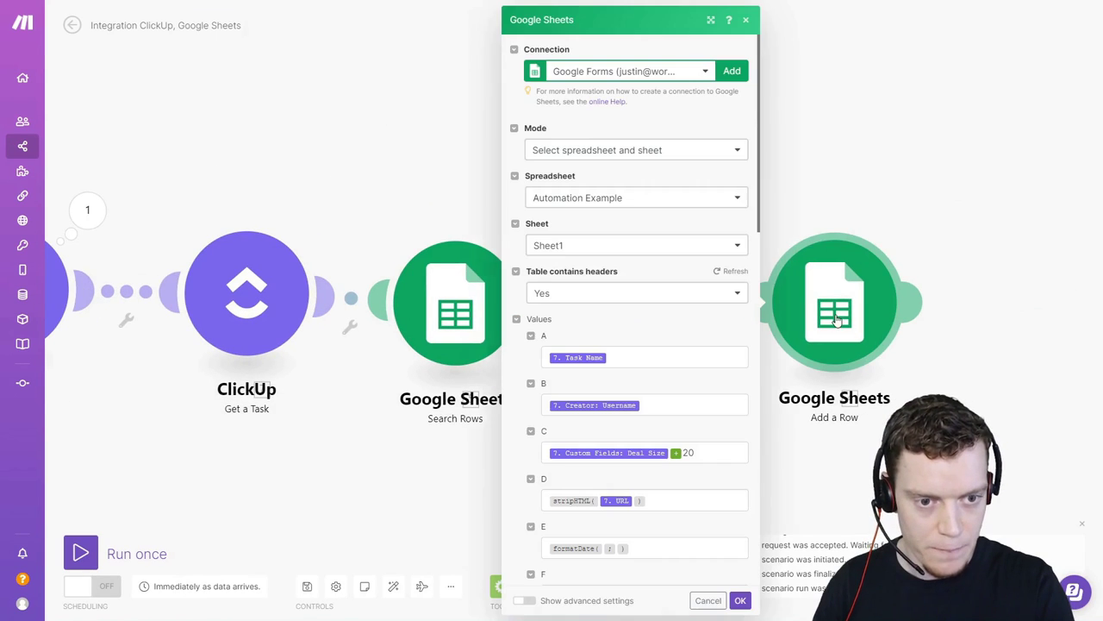
pyautogui.click(654, 545)
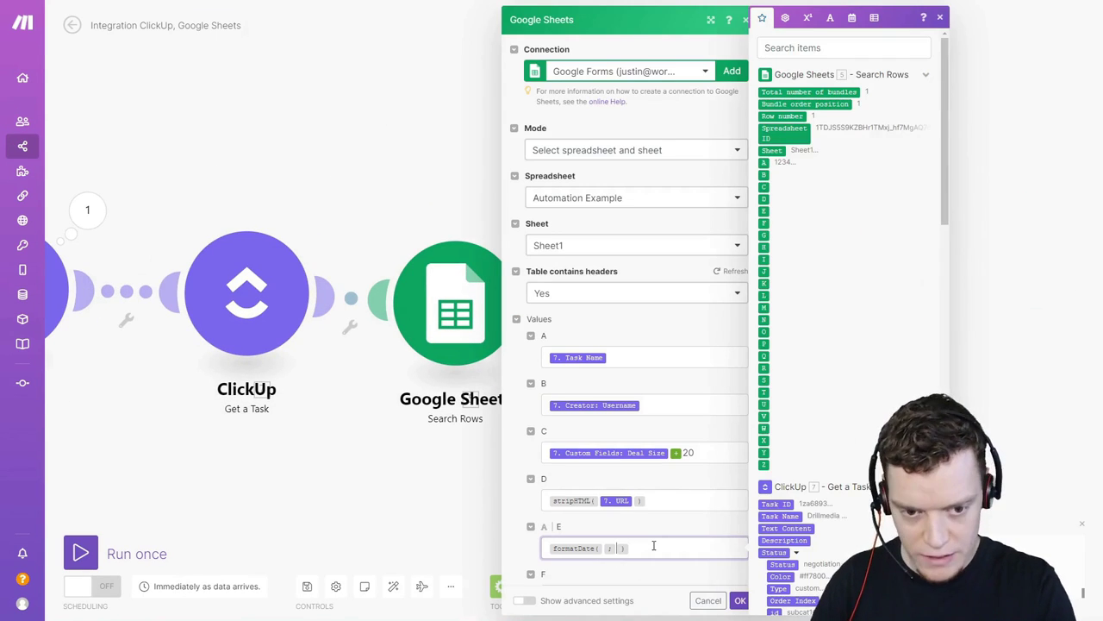
pyautogui.scroll(-15, 868, 466)
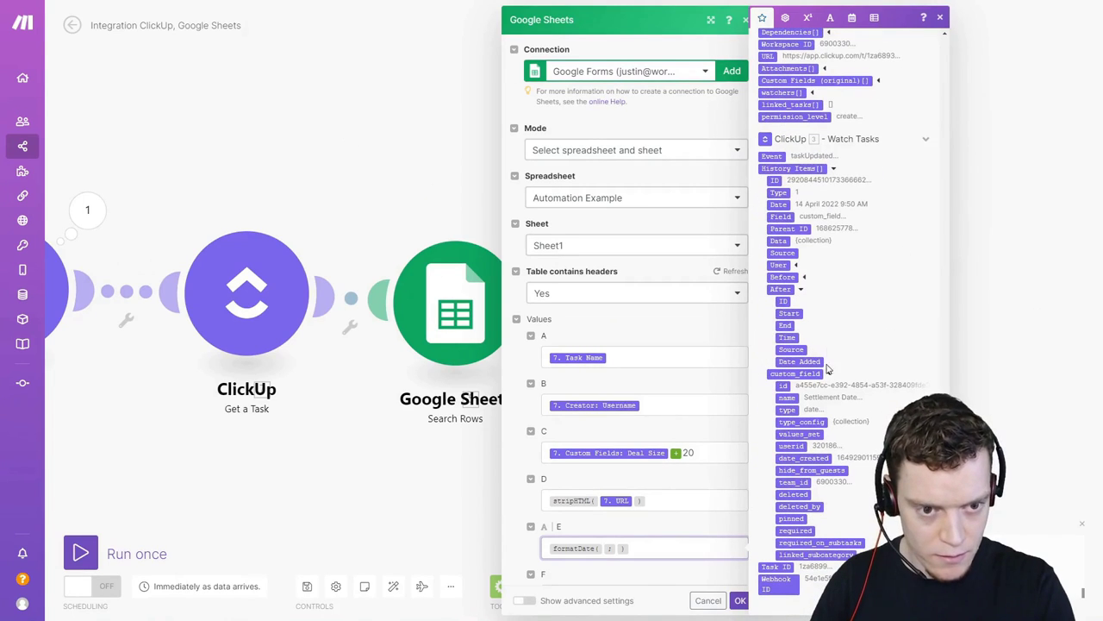
pyautogui.click(780, 288)
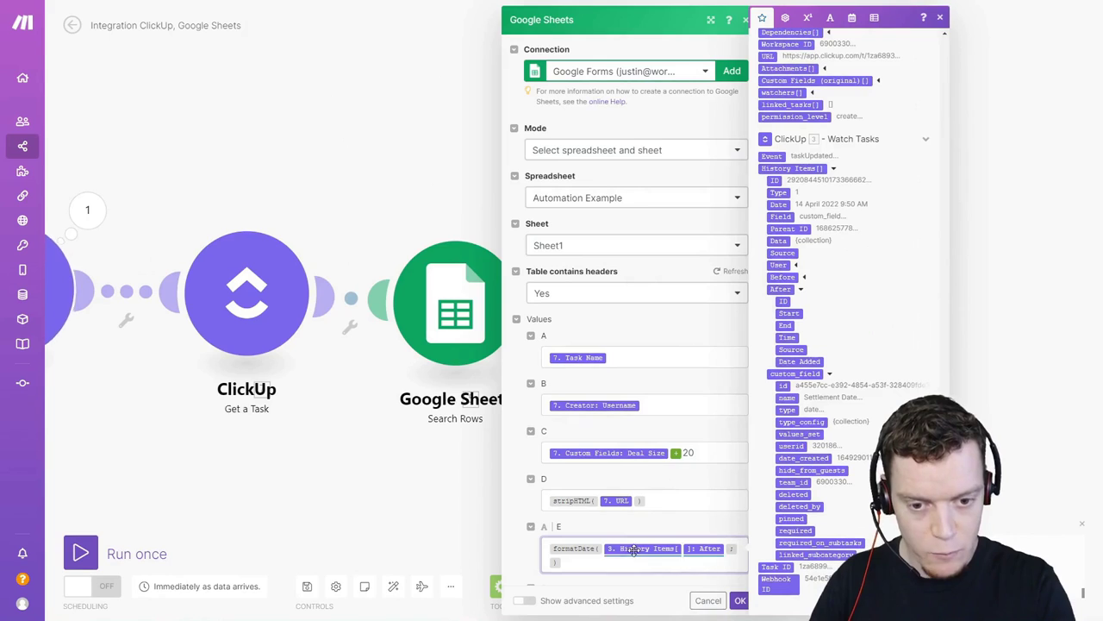
pyautogui.moveTo(570, 548)
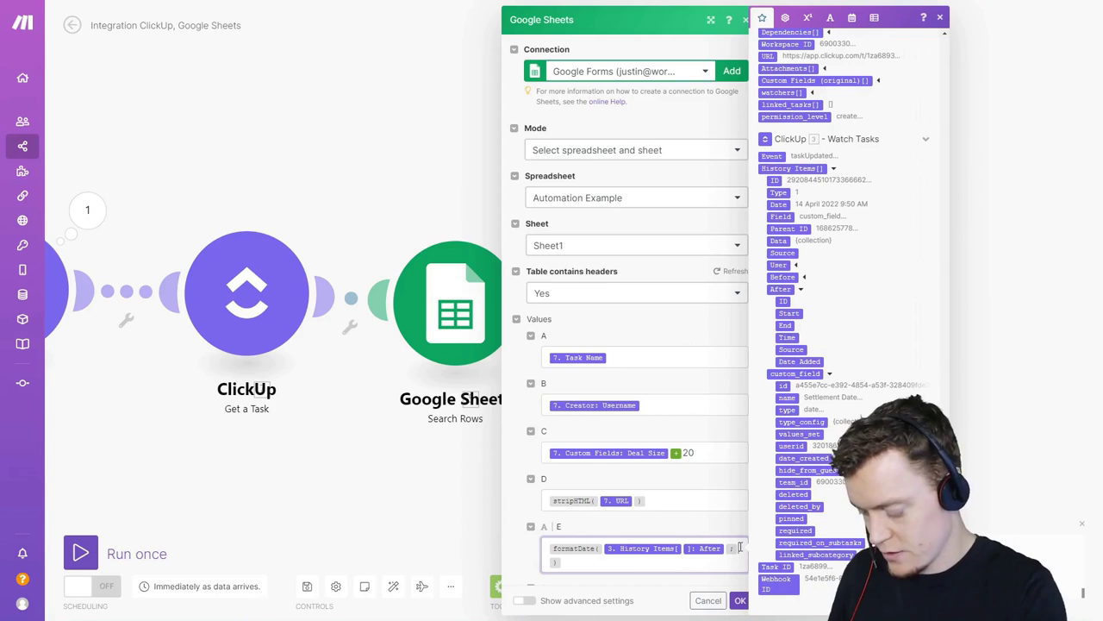
pyautogui.write('MM ')
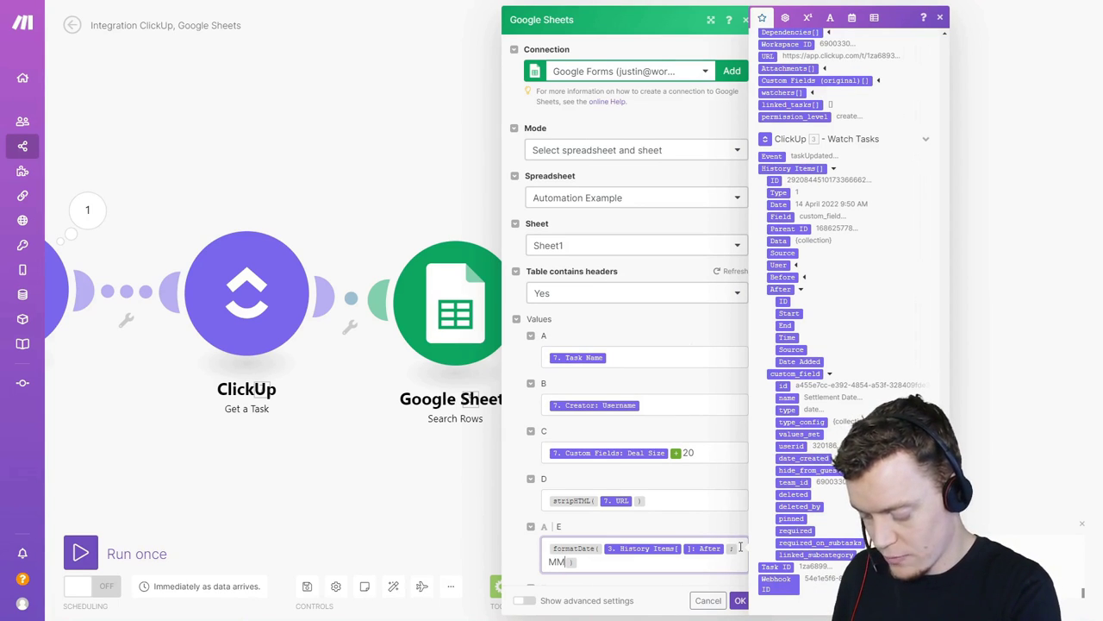
pyautogui.write('/DD/YYYY')
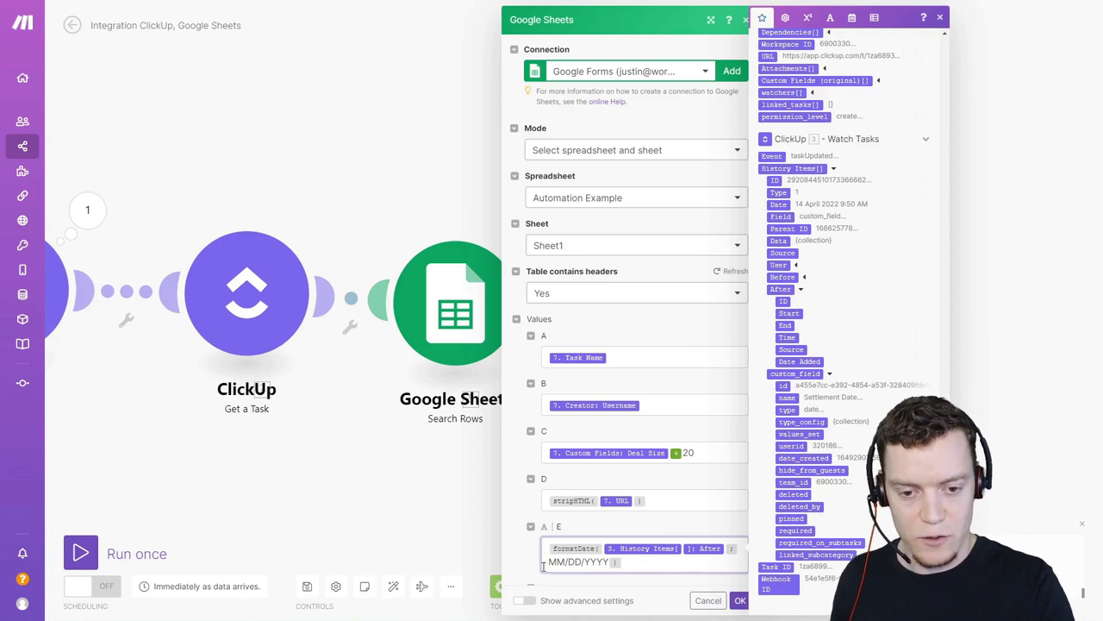
pyautogui.click(738, 603)
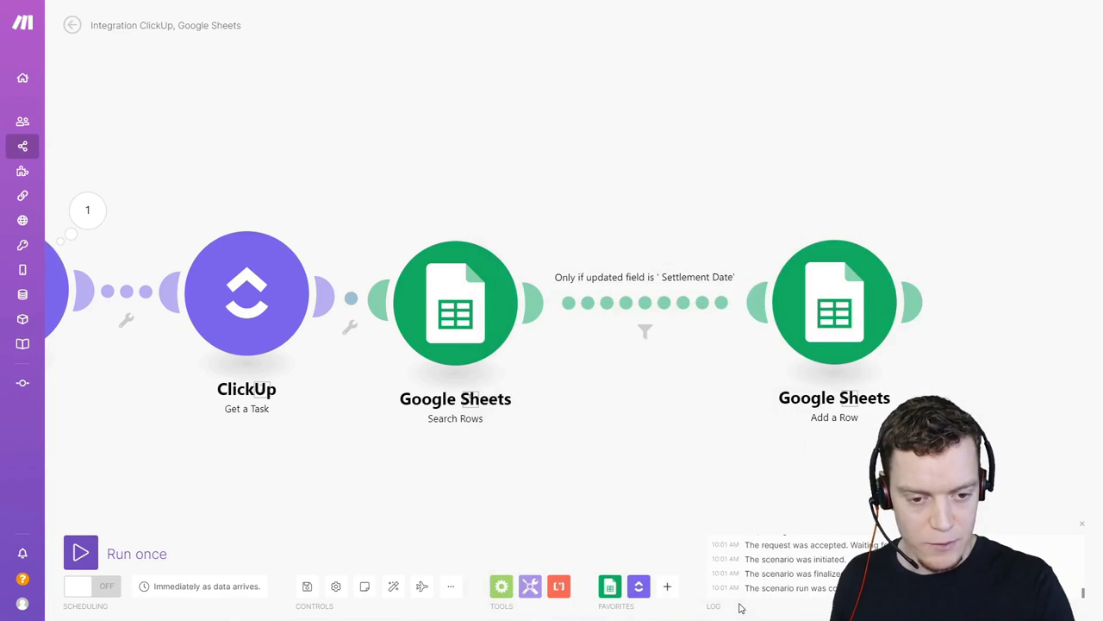
# Step: Reopen Add a Row and review the array functions and the values mapped in columns A to E
pyautogui.click(834, 384)
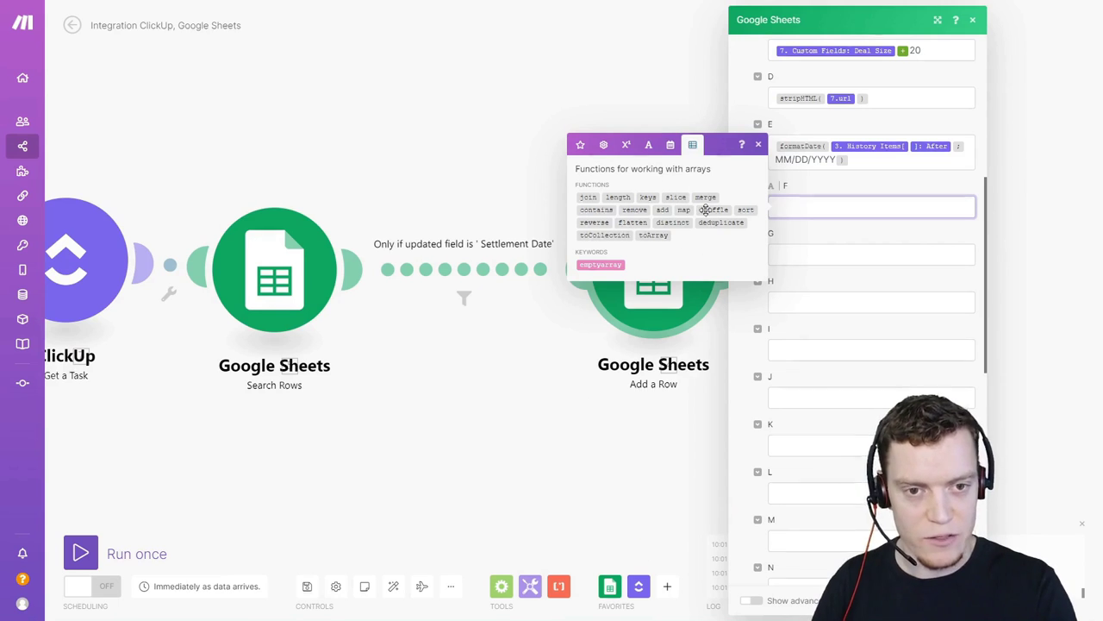
pyautogui.click(741, 327)
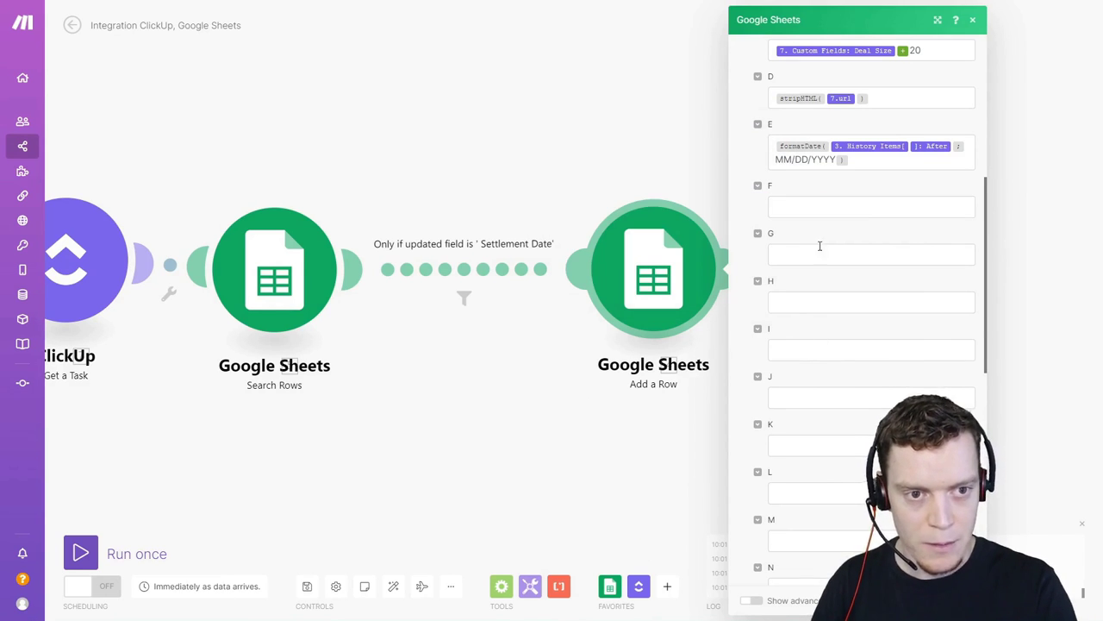
pyautogui.scroll(5, 849, 342)
pyautogui.scroll(-3, 936, 365)
pyautogui.click(916, 336)
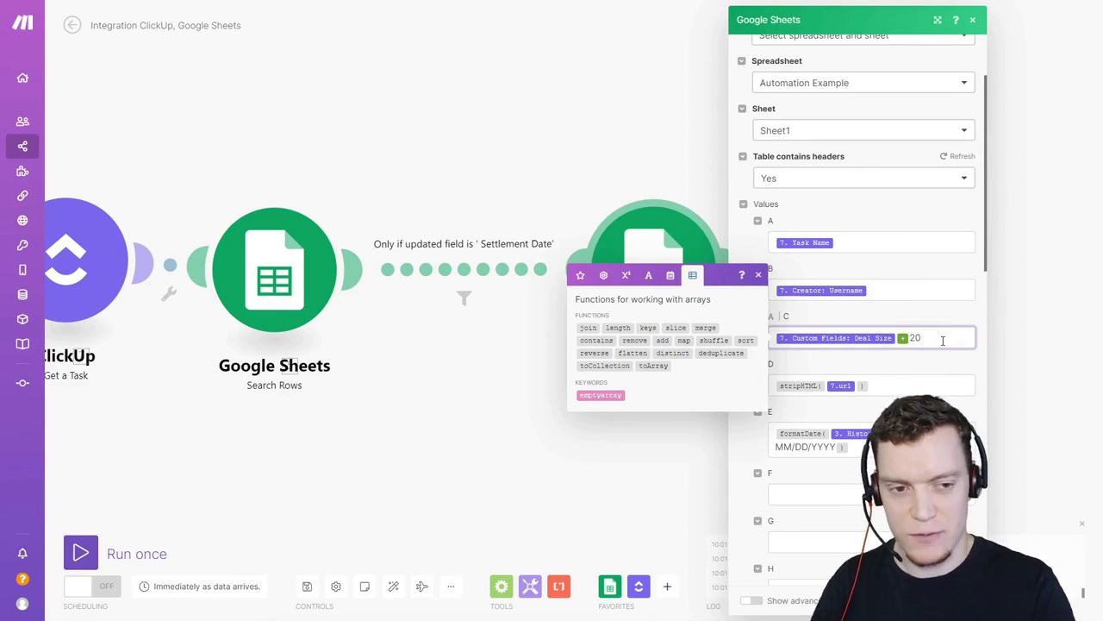
pyautogui.click(862, 242)
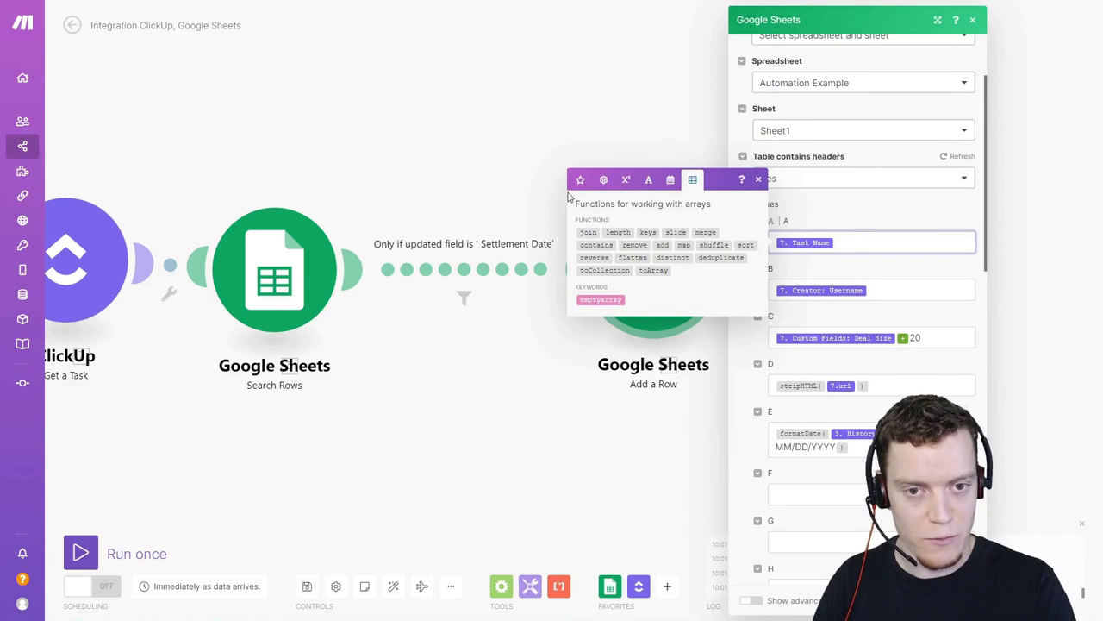
pyautogui.click(833, 242)
# Step: Insert the general get function in column F and map the Tags array from Get a Task as its first argument
pyautogui.click(788, 493)
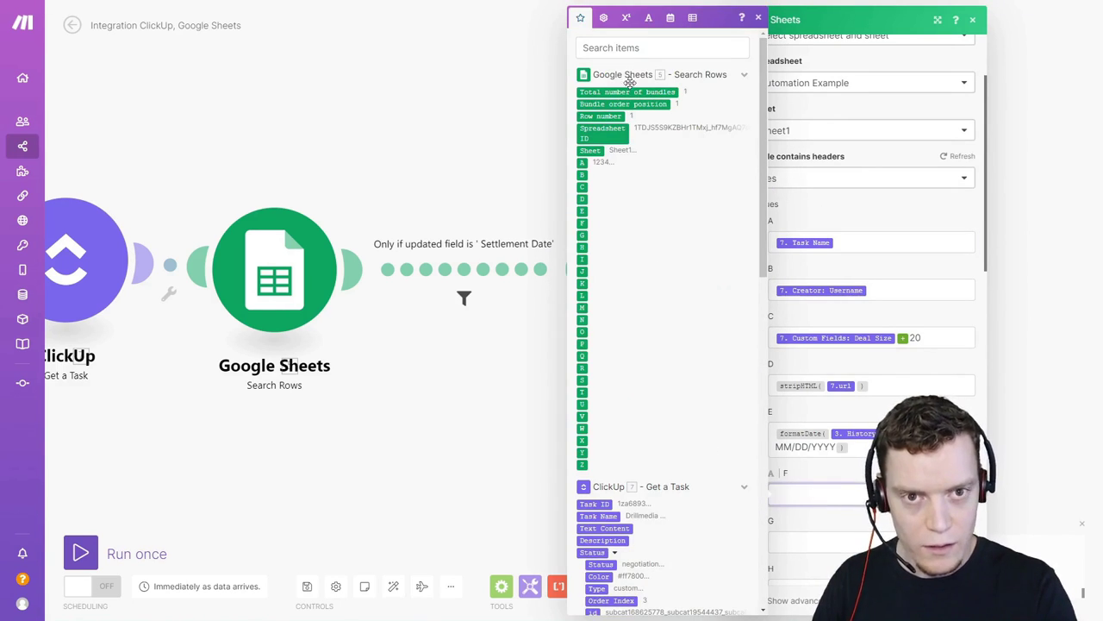
pyautogui.click(605, 22)
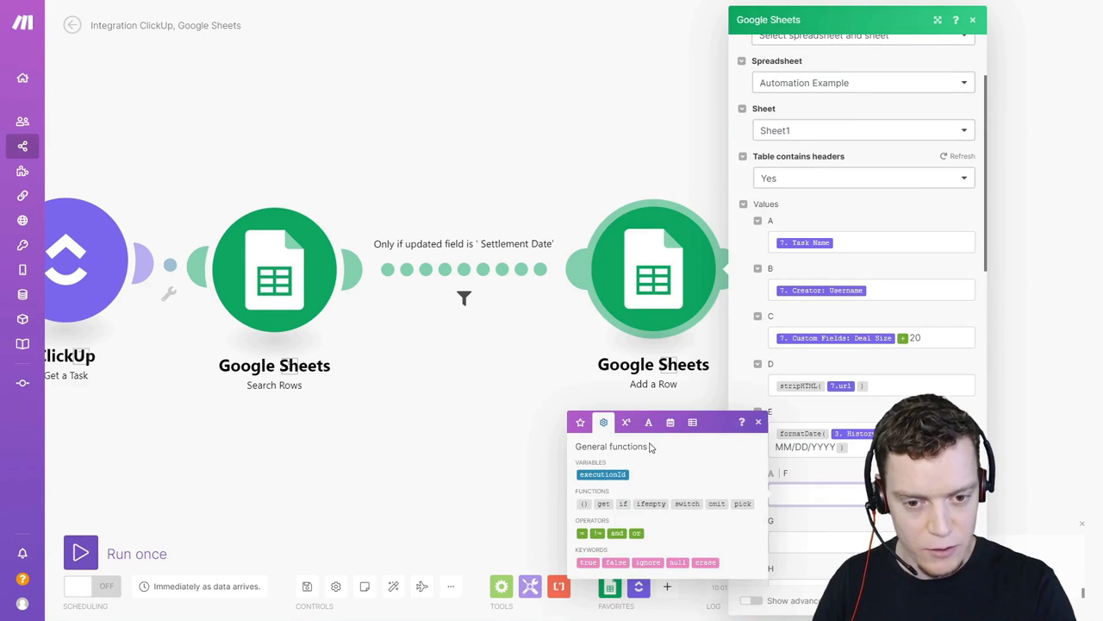
pyautogui.click(604, 506)
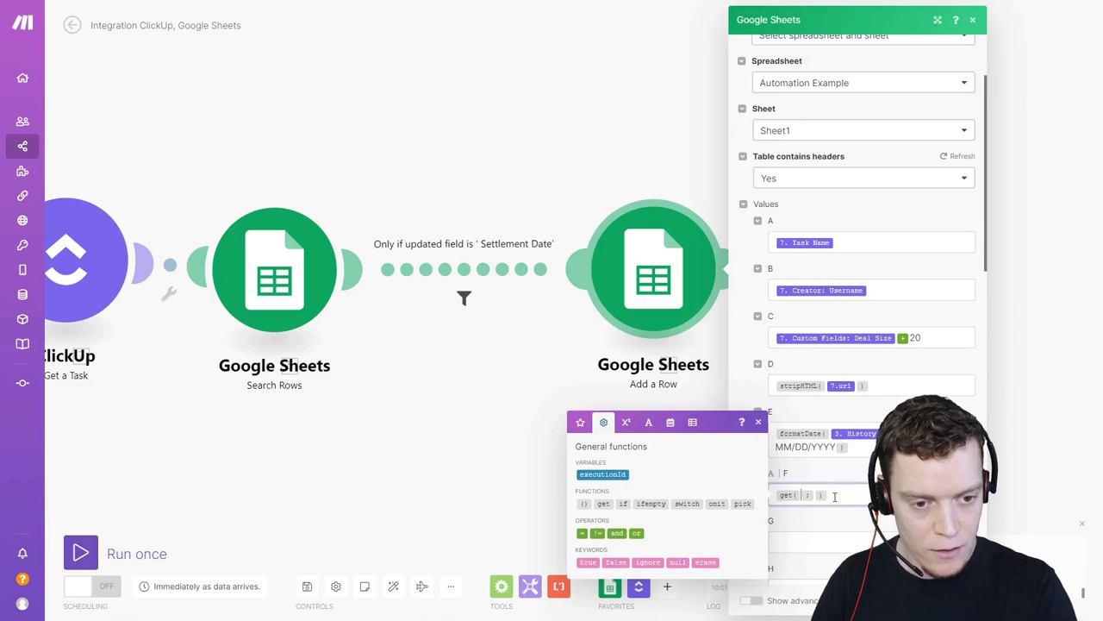
pyautogui.click(580, 421)
pyautogui.scroll(-10, 598, 285)
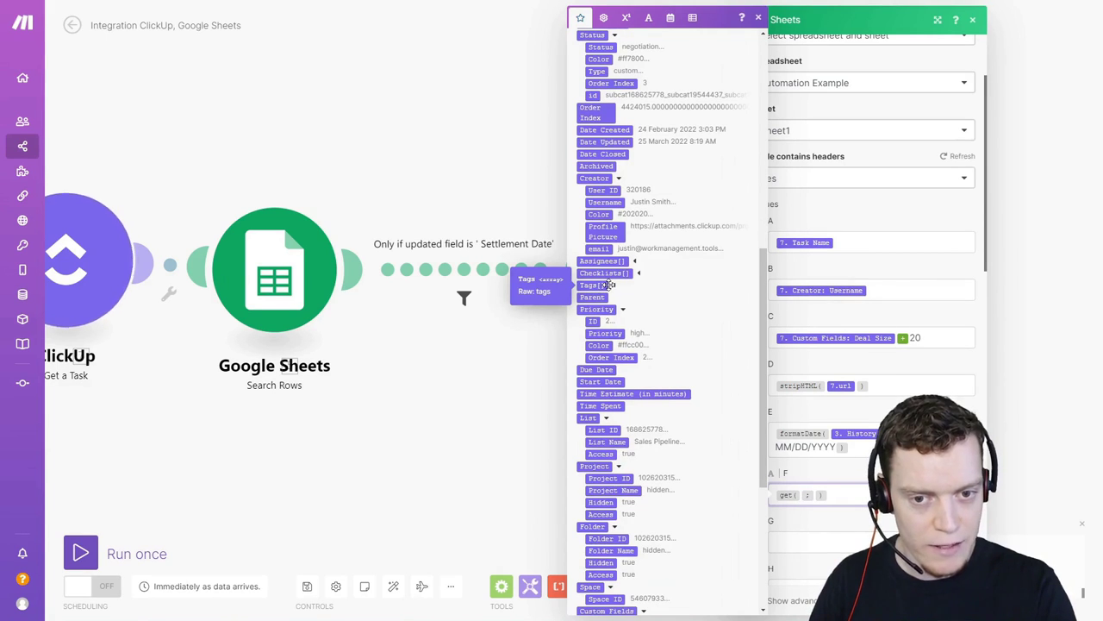
pyautogui.click(613, 286)
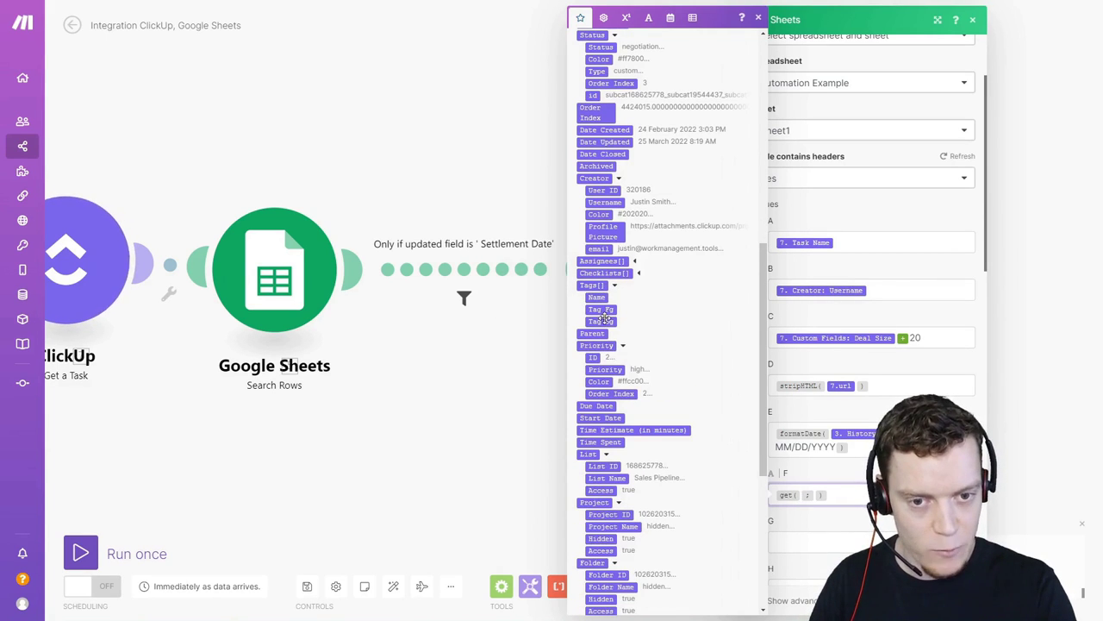
pyautogui.click(614, 287)
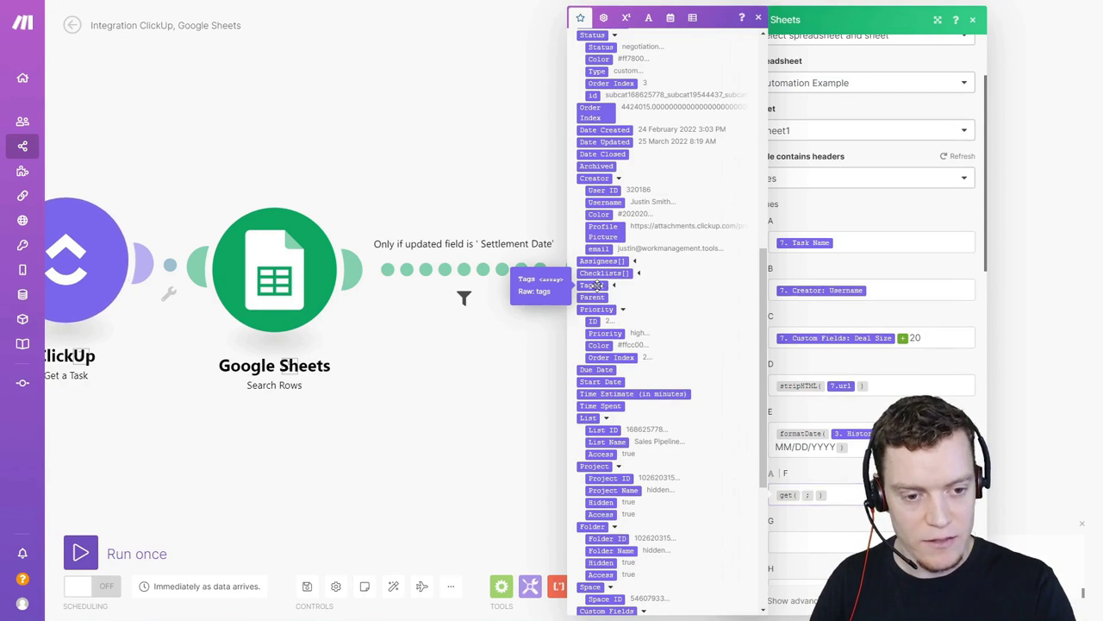
pyautogui.click(596, 285)
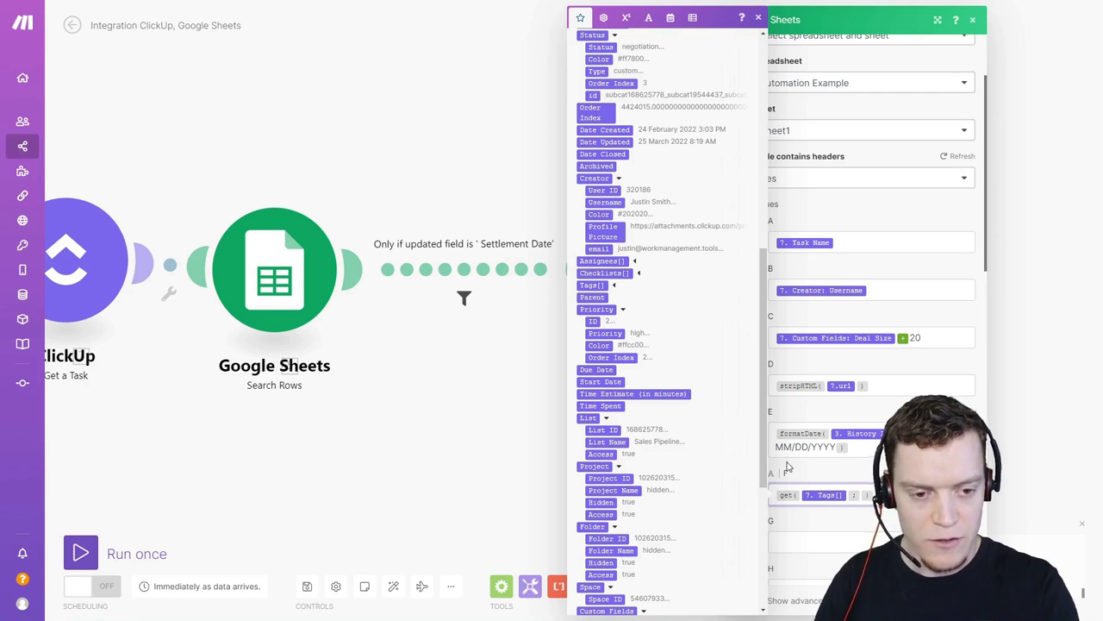
# Step: Read the get function's description and its array path example, and leave the Add a Row settings
pyautogui.moveTo(787, 496)
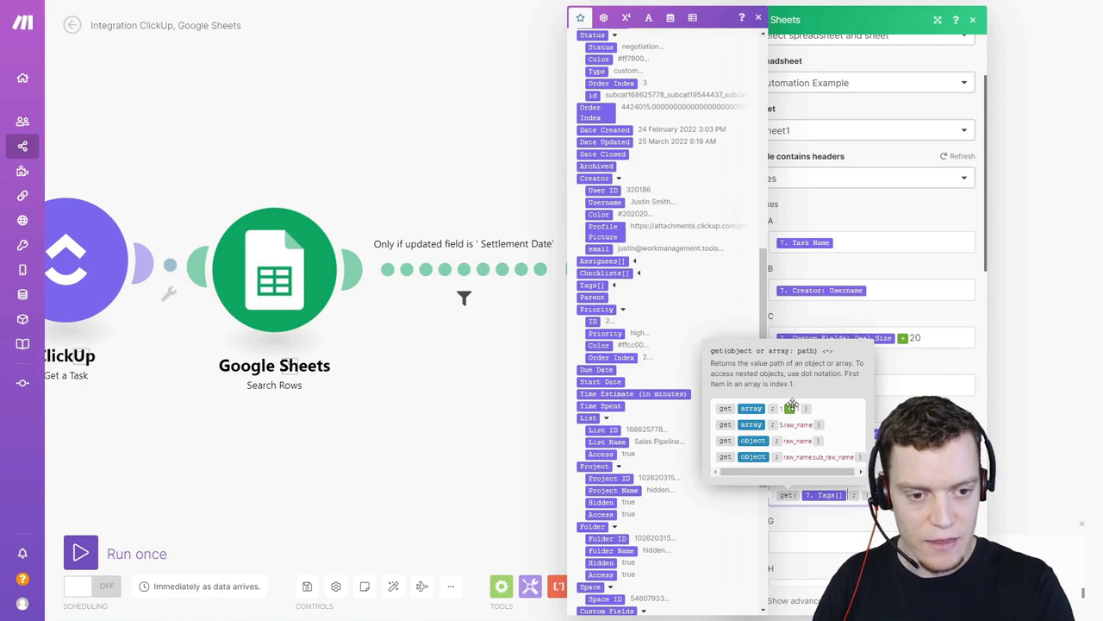
pyautogui.moveTo(780, 425); pyautogui.dragTo(787, 421)
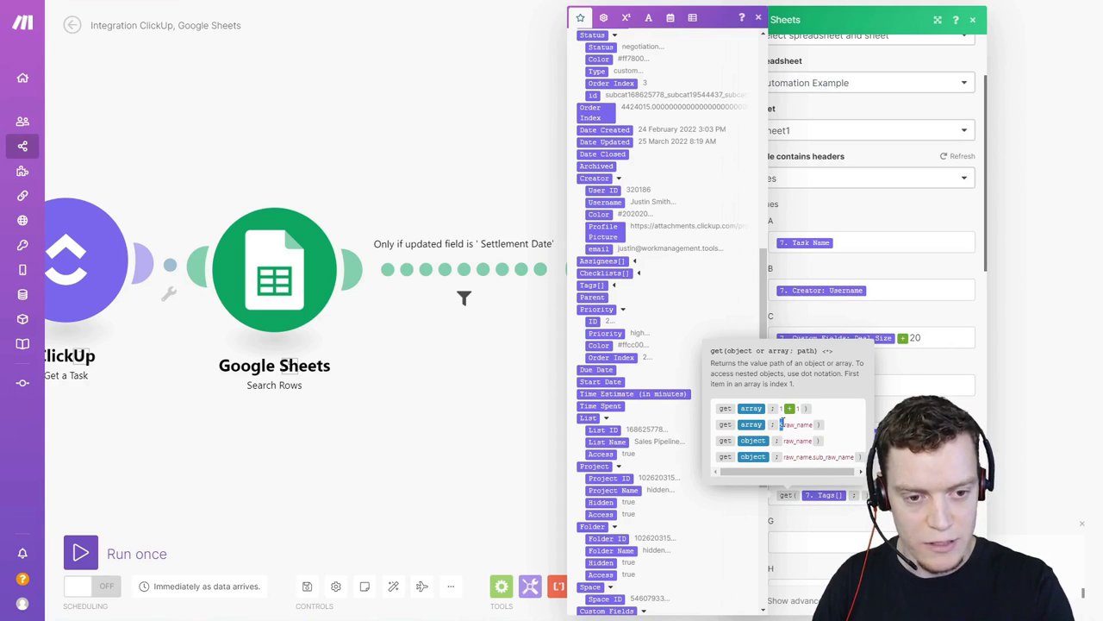
pyautogui.moveTo(791, 428); pyautogui.dragTo(809, 428)
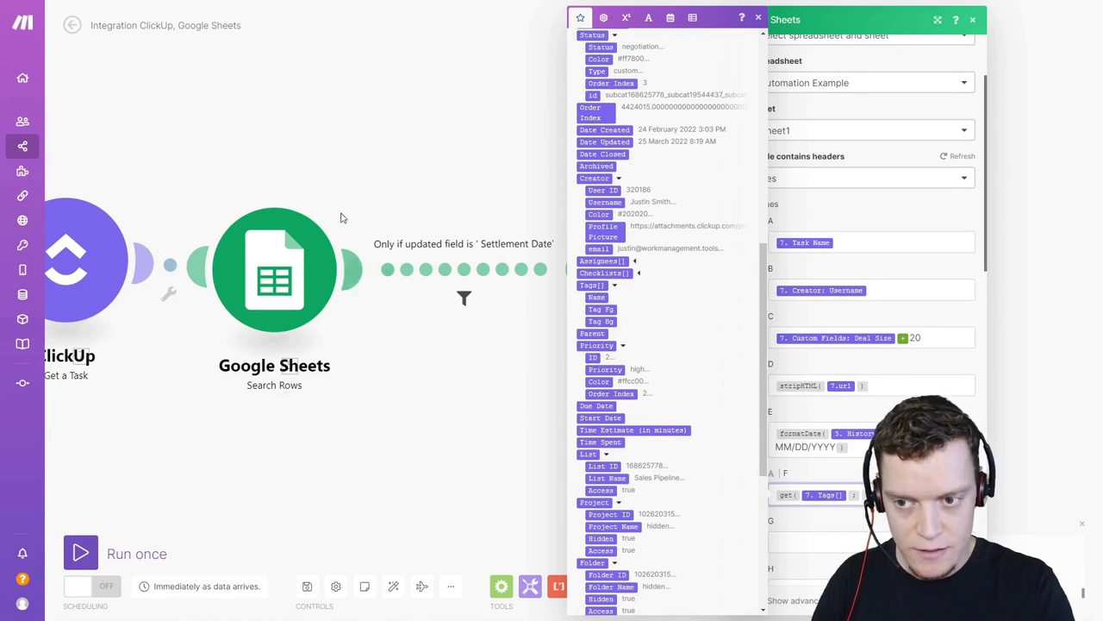
pyautogui.click(481, 211)
# Step: Examine the custom_field collection inside the first History Items entry of the Watch Tasks output
pyautogui.click(229, 208)
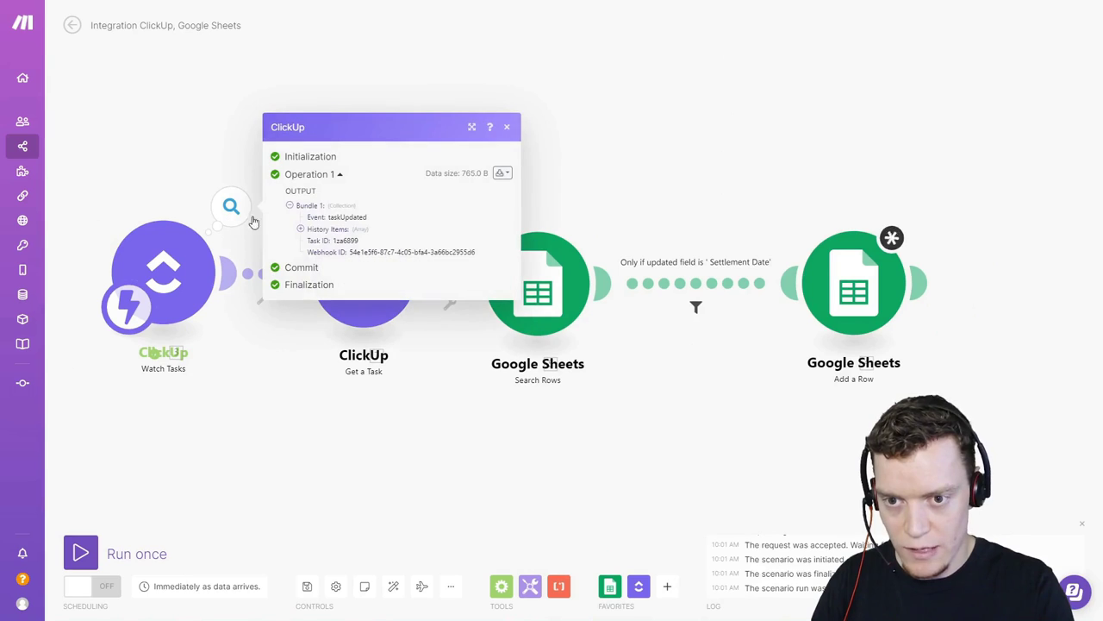
pyautogui.click(301, 229)
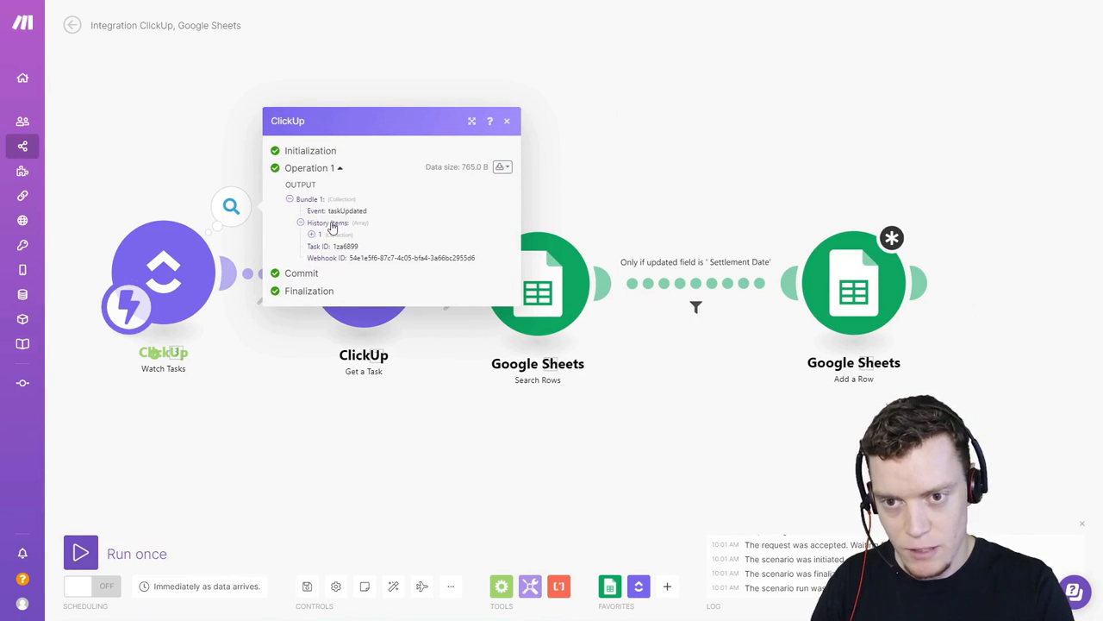
pyautogui.click(312, 234)
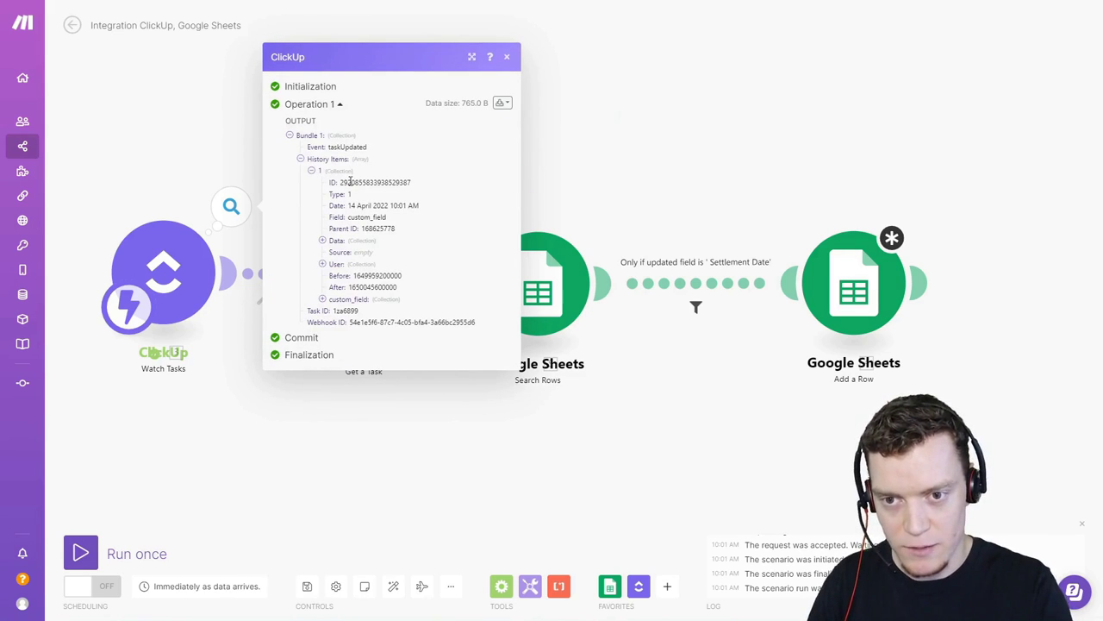
pyautogui.click(322, 300)
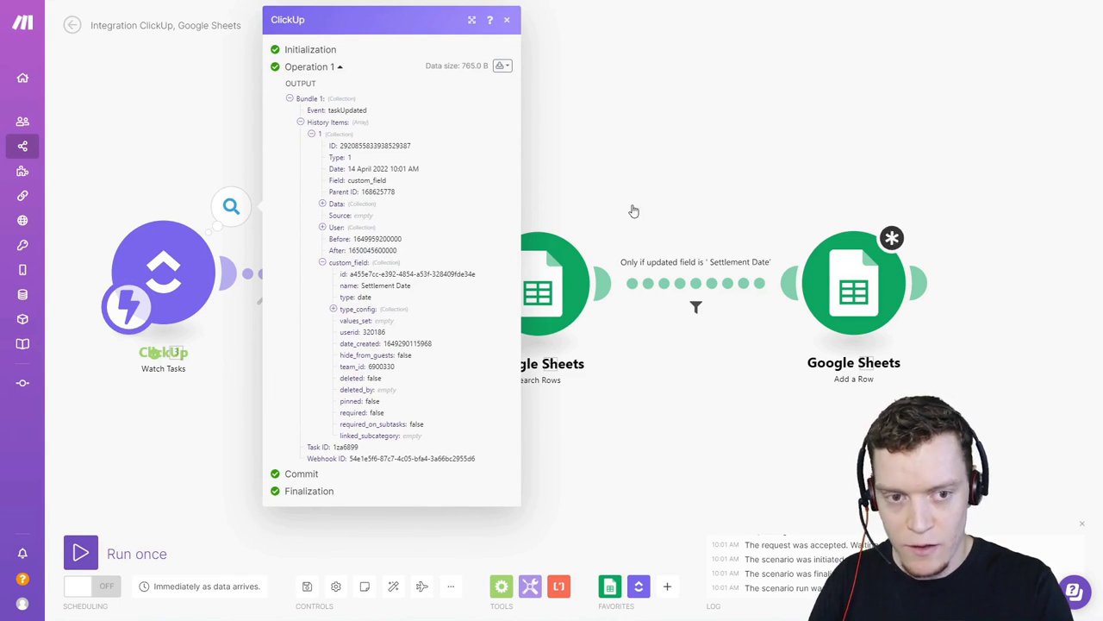
# Step: In column F of Add a Row, replace the get function's Tags array with the History Items array from Watch Tasks
pyautogui.click(854, 284)
pyautogui.scroll(-3, 695, 422)
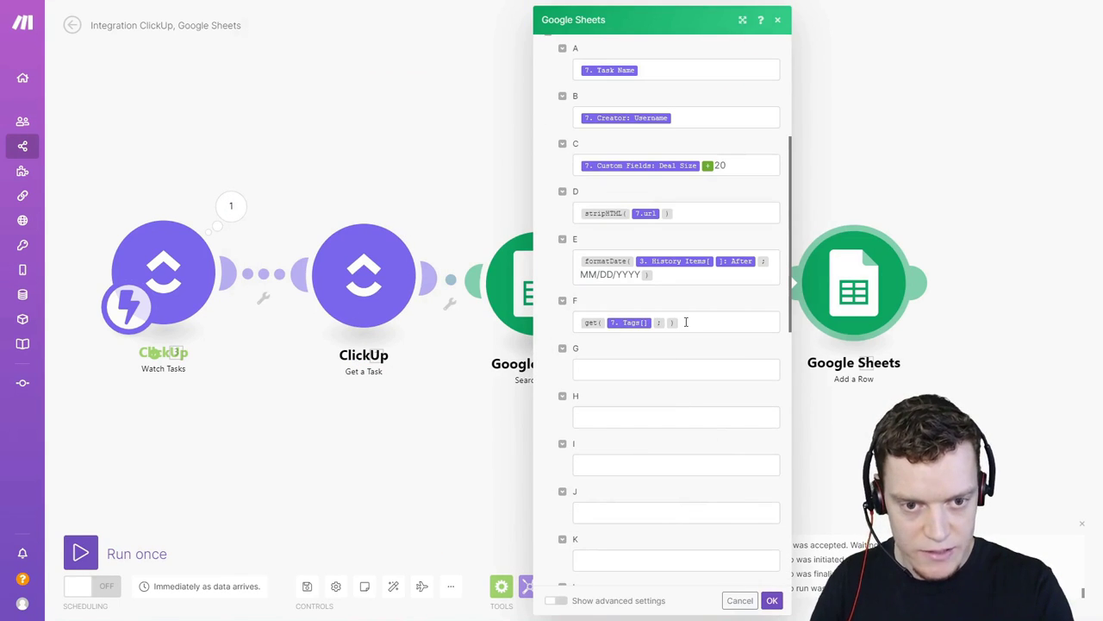
pyautogui.click(689, 321)
pyautogui.press('BackSpace')
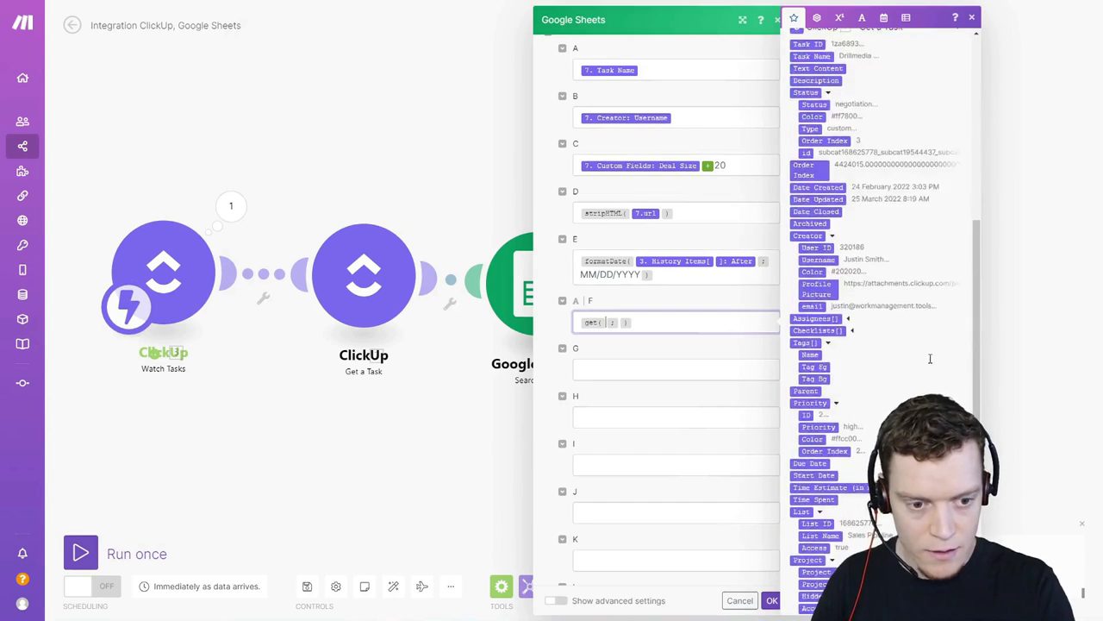
pyautogui.scroll(-10, 896, 344)
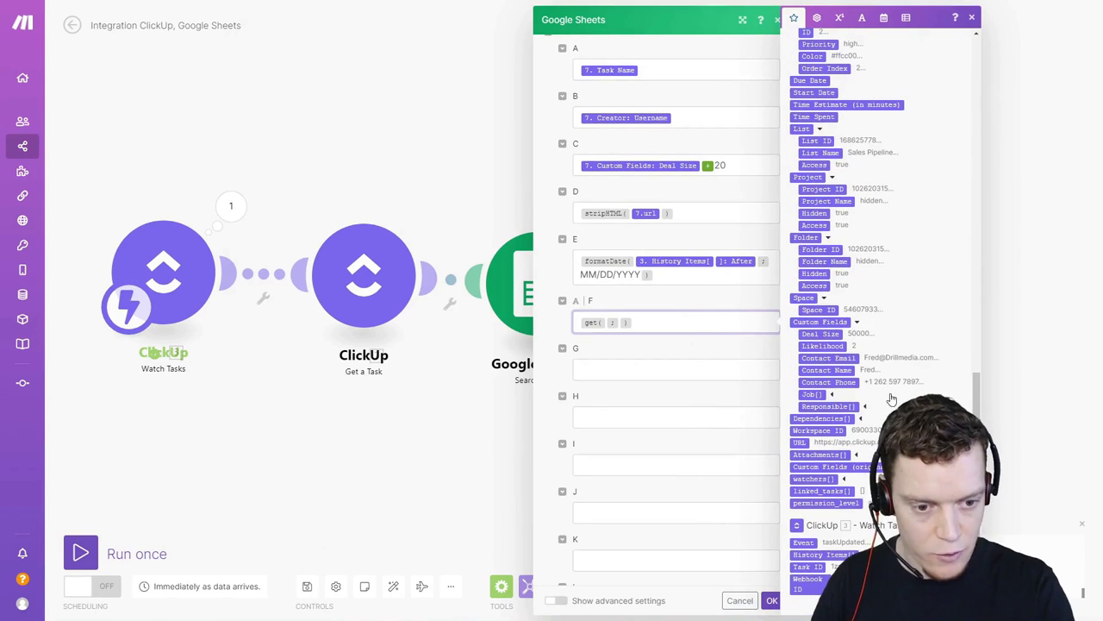
pyautogui.click(820, 554)
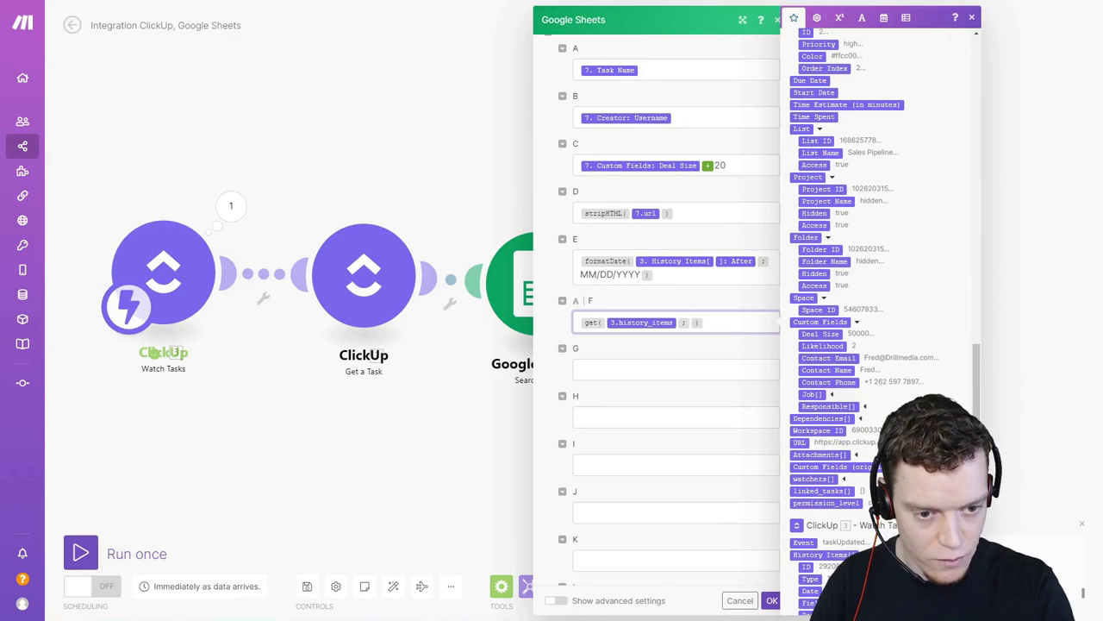
# Step: Start the second argument of column F's get function with the path 1.custom
pyautogui.click(694, 324)
pyautogui.write('1 ')
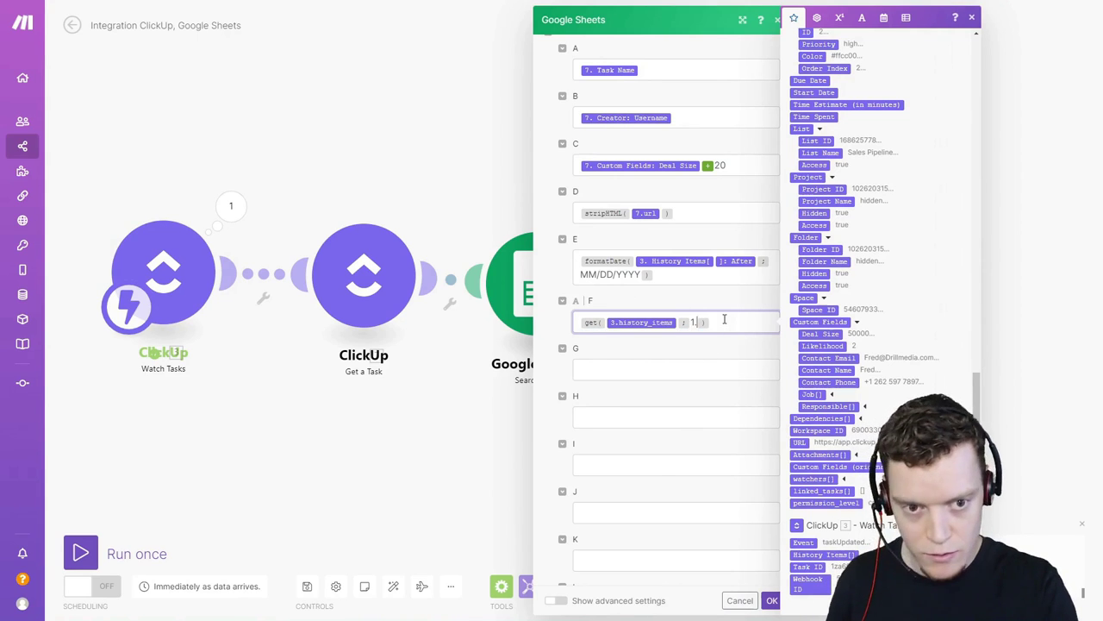
pyautogui.write('.custo')
pyautogui.write('m')
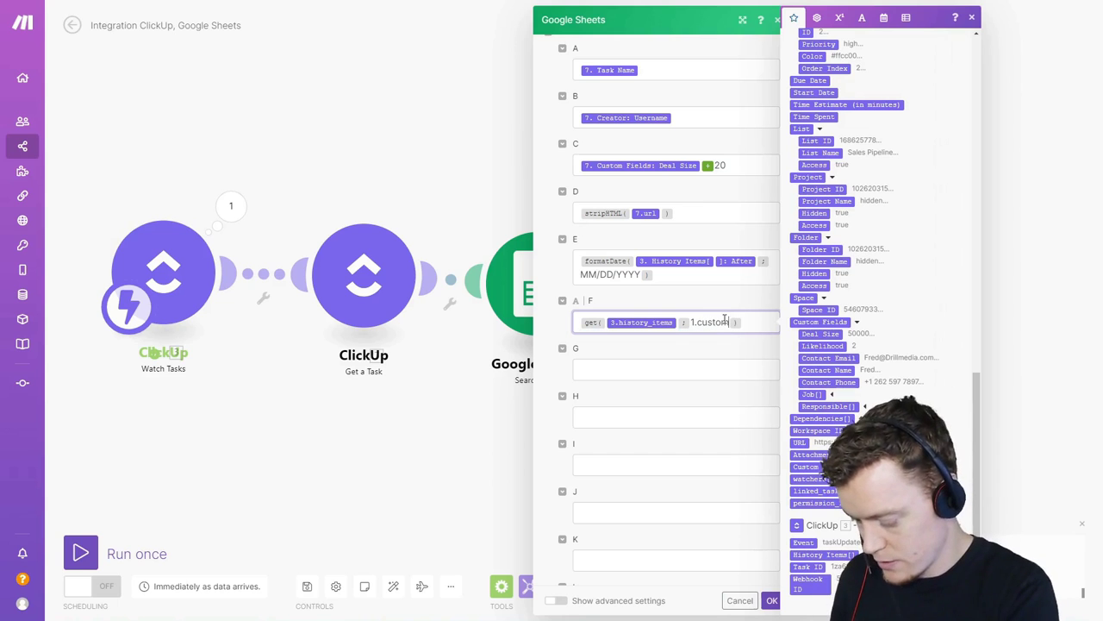
# Step: Check the custom_field collection's exact key name in the first History Items entry of the Watch Tasks output
pyautogui.click(231, 210)
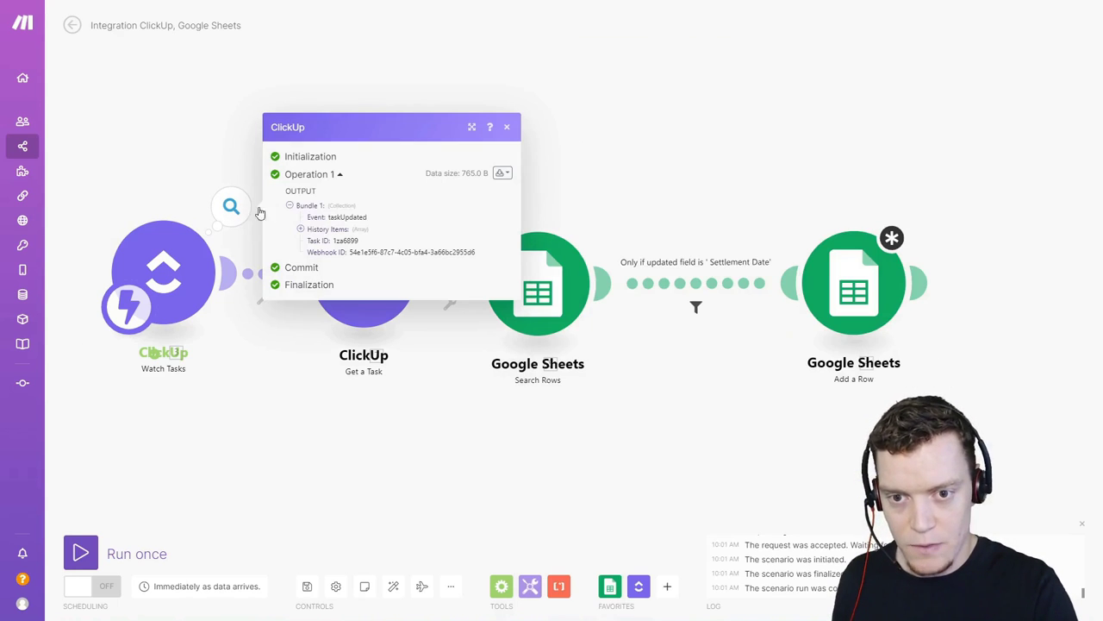
pyautogui.click(301, 229)
pyautogui.click(311, 241)
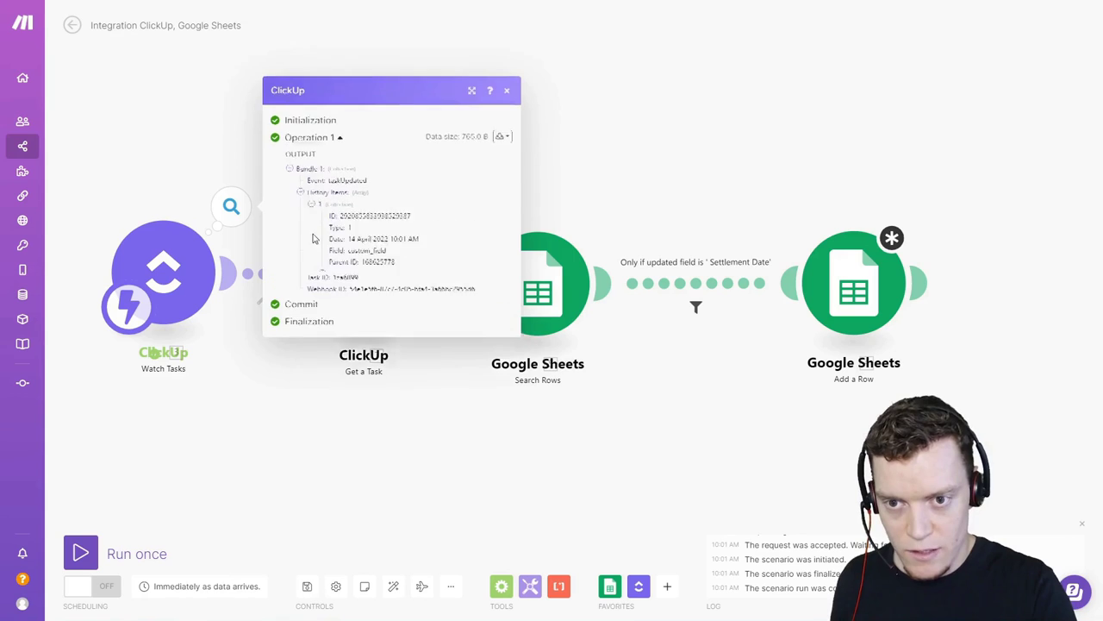
pyautogui.click(322, 299)
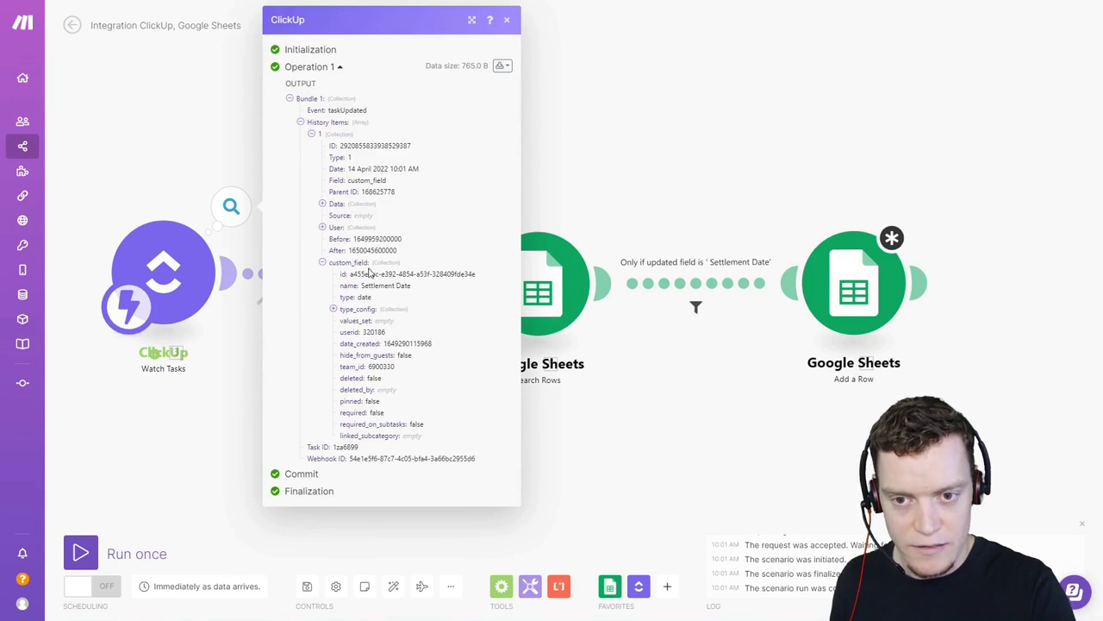
pyautogui.click(346, 262)
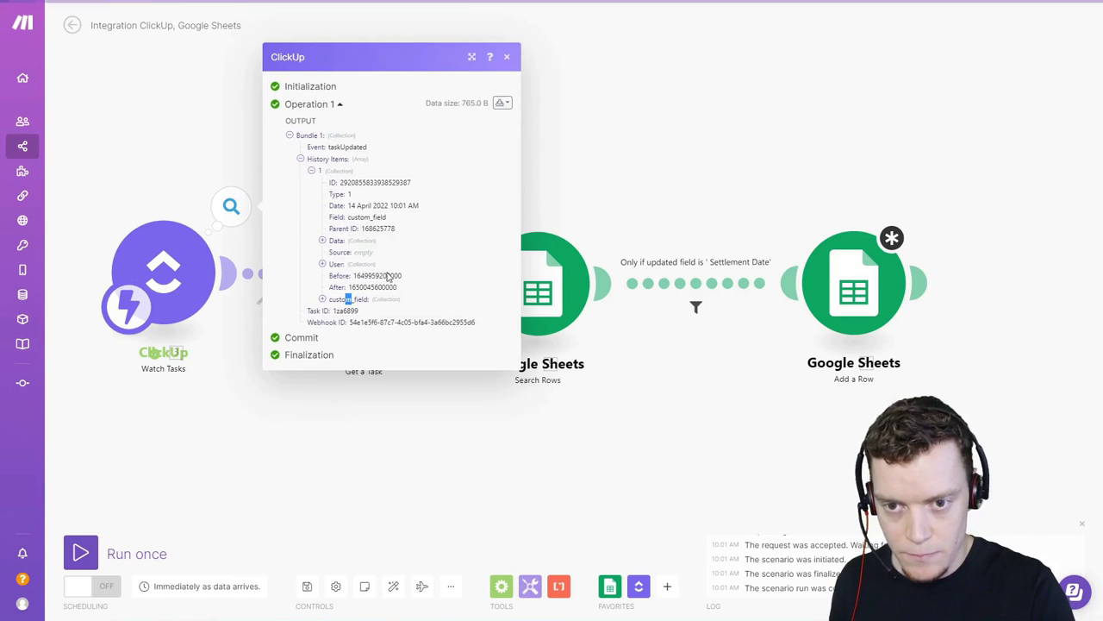
# Step: Reopen Add a Row and extend the get path in column F to "1.custom_field."
pyautogui.click(855, 285)
pyautogui.scroll(-6, 715, 388)
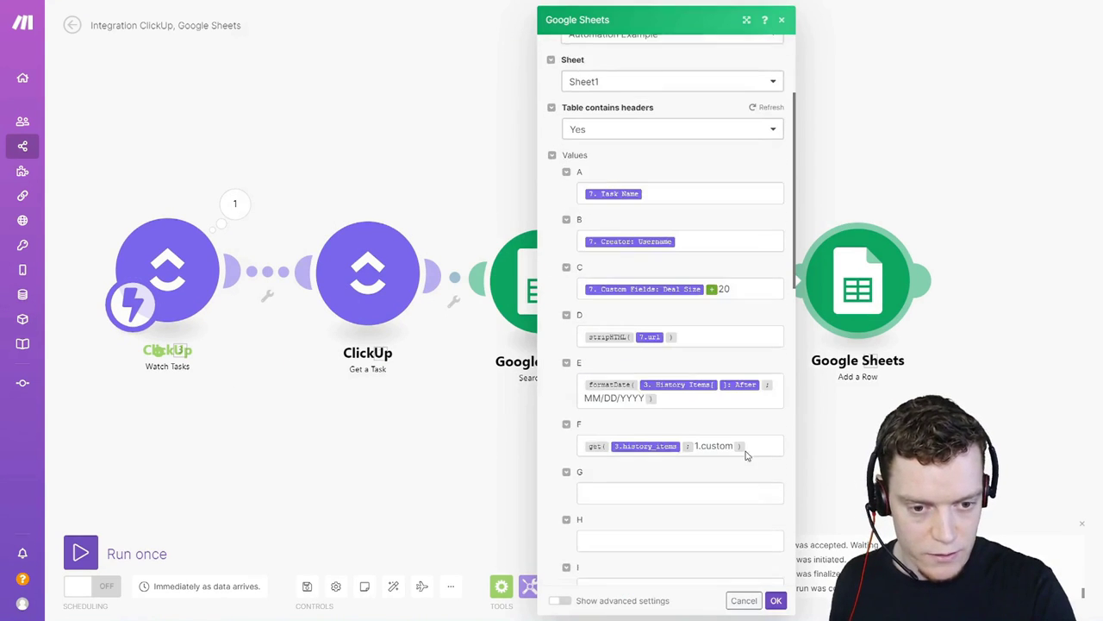
pyautogui.click(758, 205)
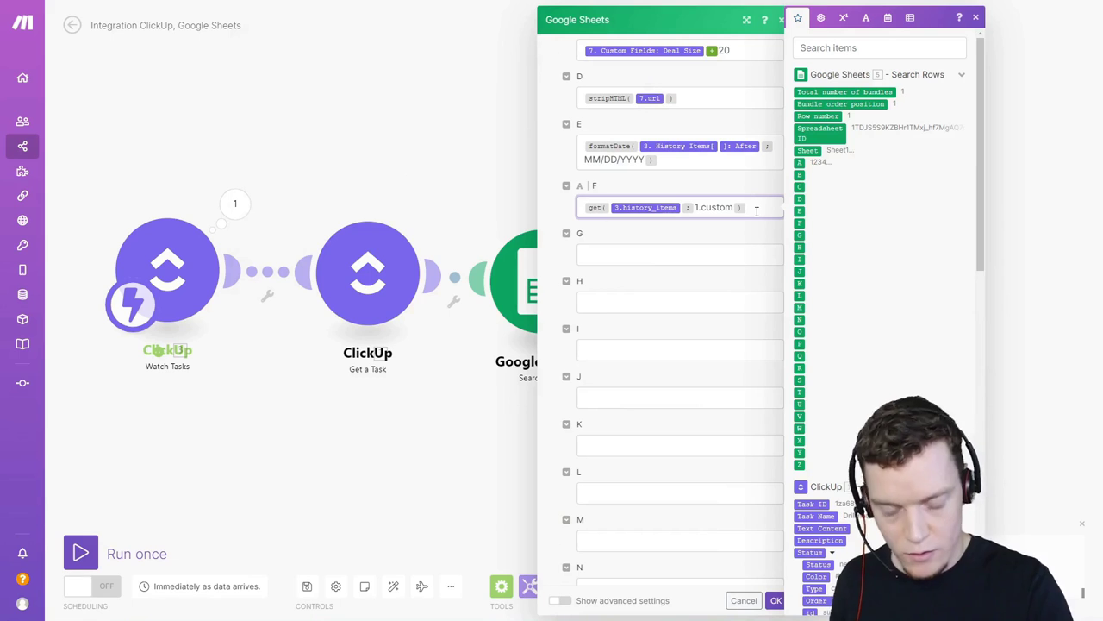
pyautogui.write('_')
pyautogui.write('field')
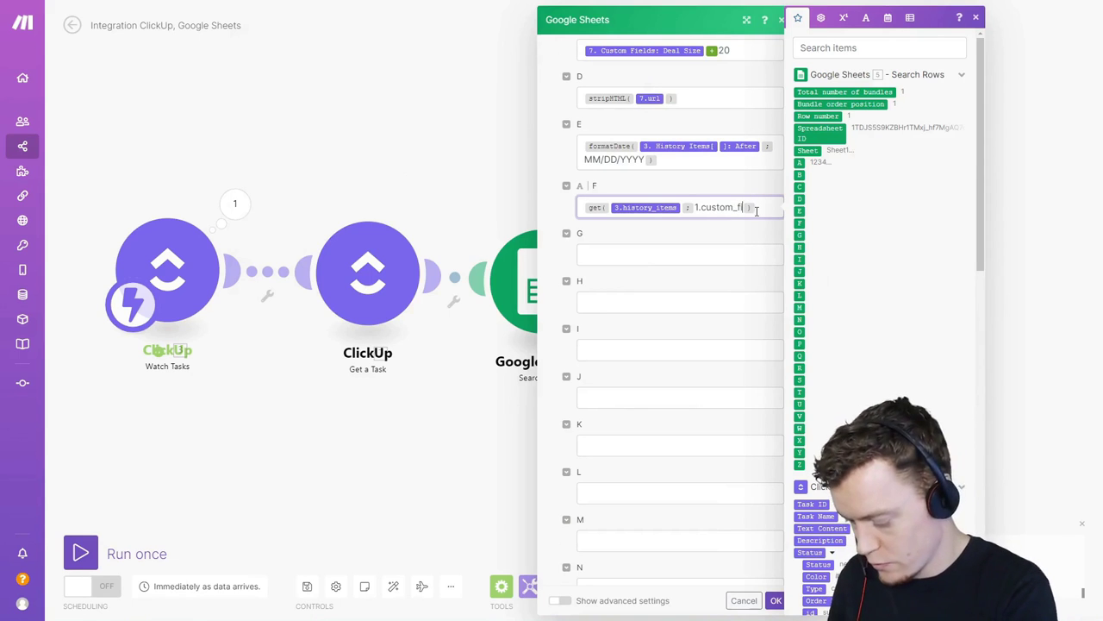
pyautogui.write('.')
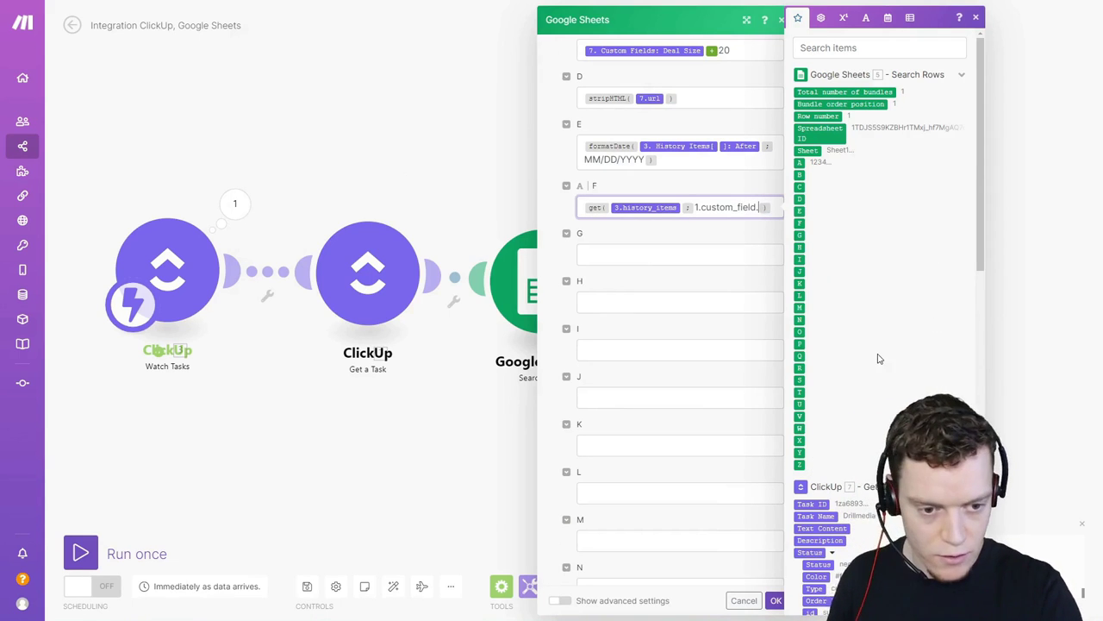
# Step: Find the custom_field keys under Watch Tasks' History Items and complete column F's get path as 1.custom_field.name
pyautogui.scroll(-15, 871, 353)
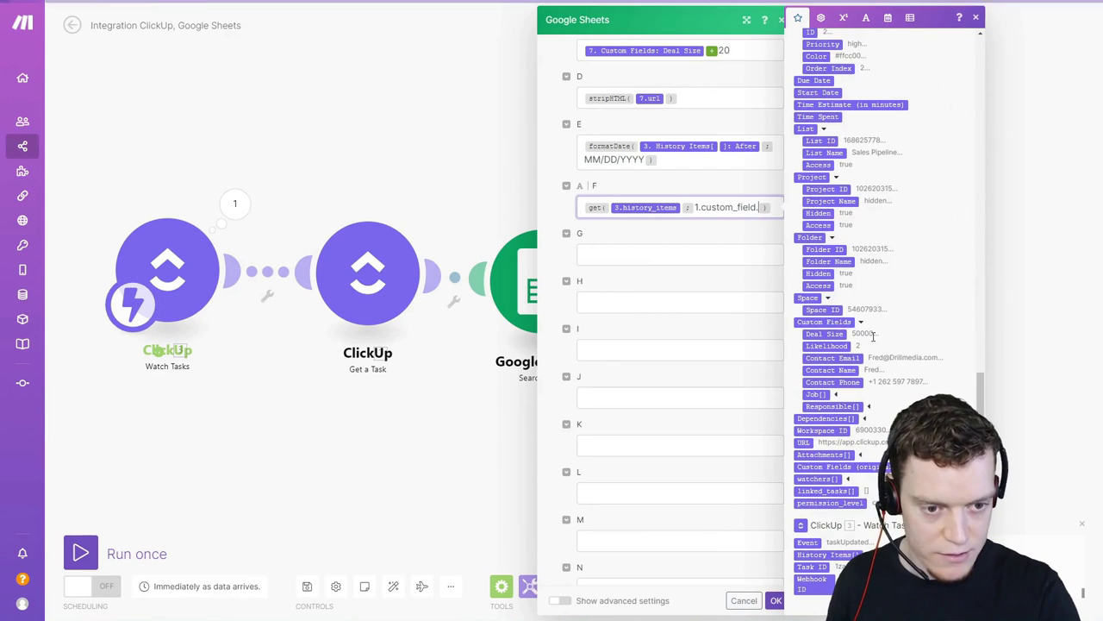
pyautogui.scroll(-3, 862, 405)
pyautogui.click(865, 554)
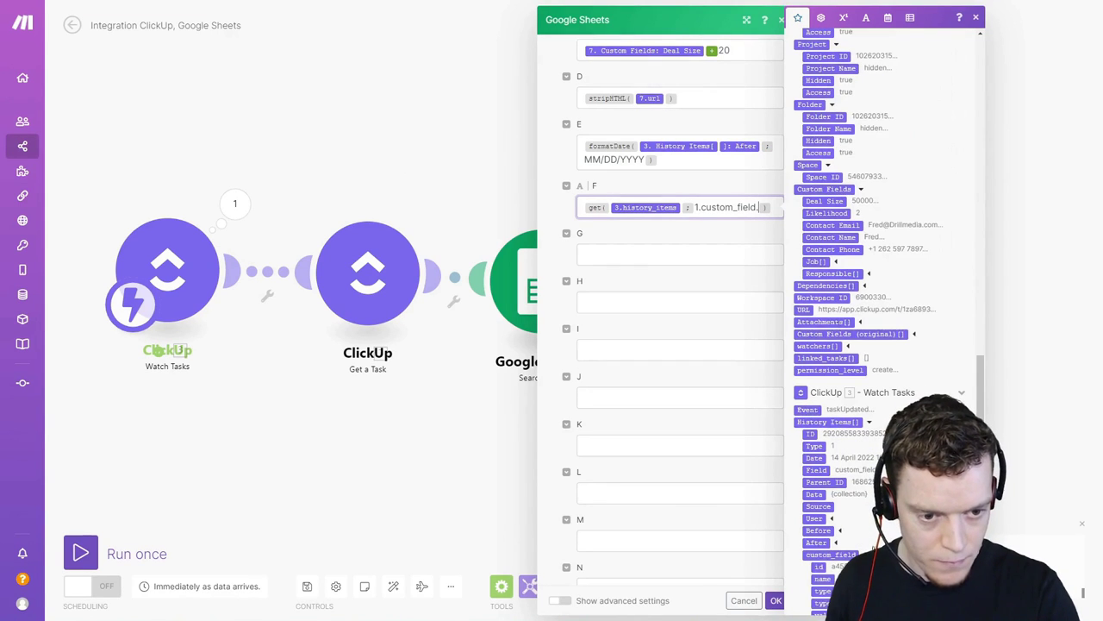
pyautogui.scroll(-2, 860, 407)
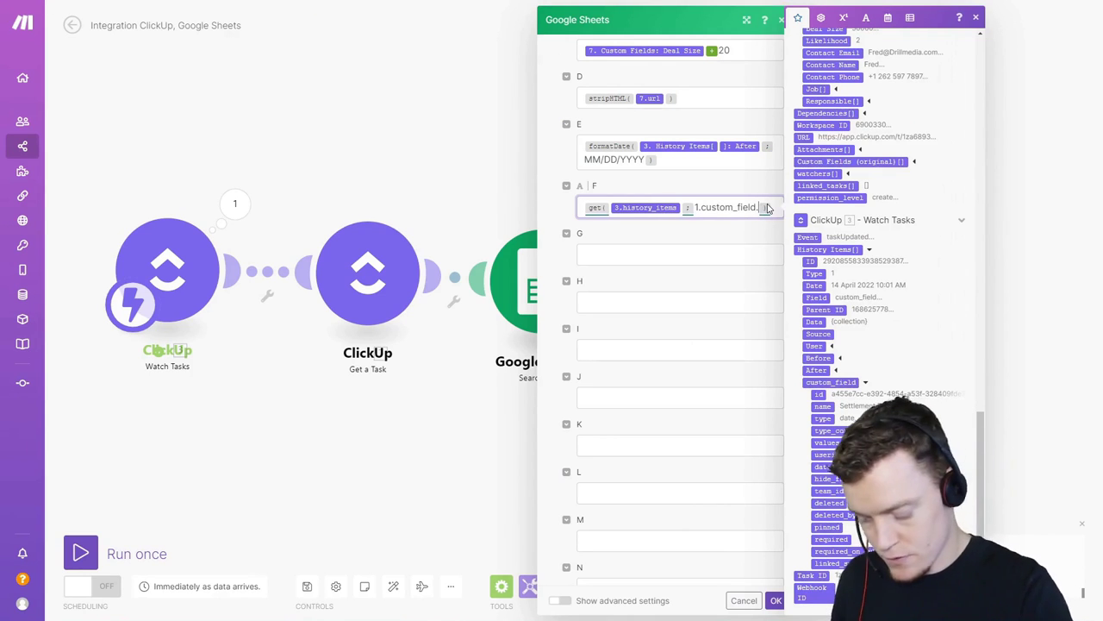
pyautogui.write('name')
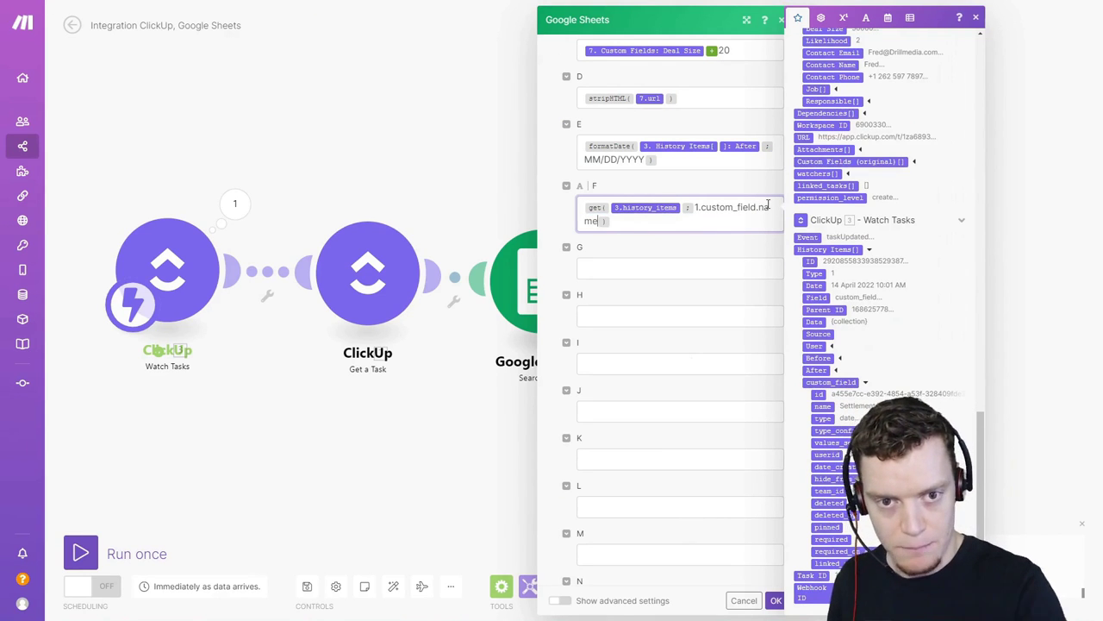
# Step: Locate the name value inside the custom_field collection of the Watch Tasks output to verify the path
pyautogui.click(234, 204)
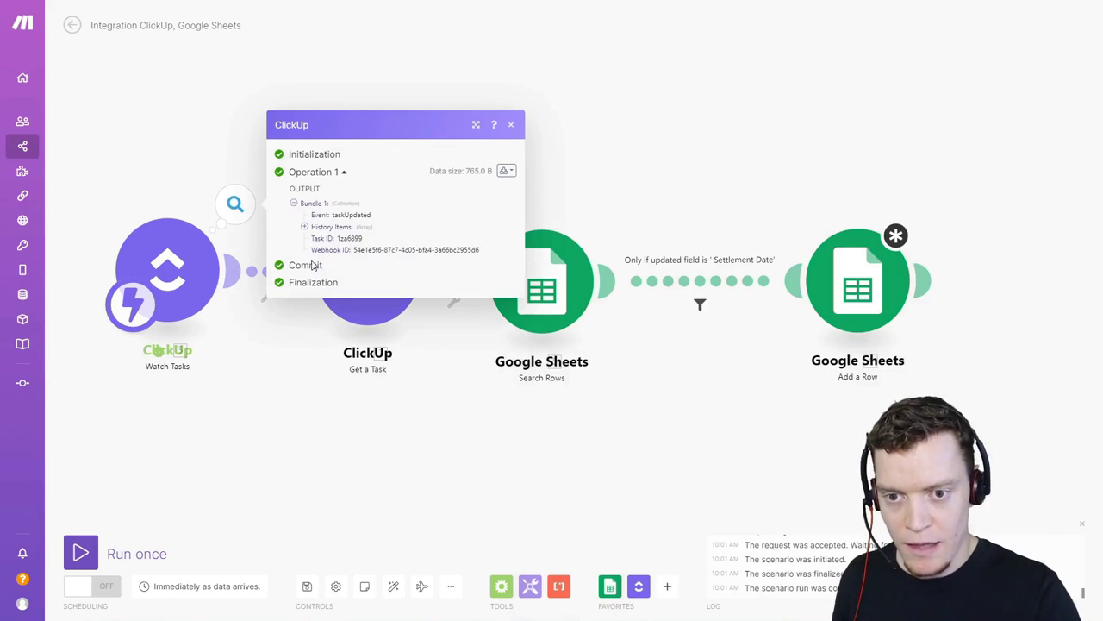
pyautogui.click(304, 227)
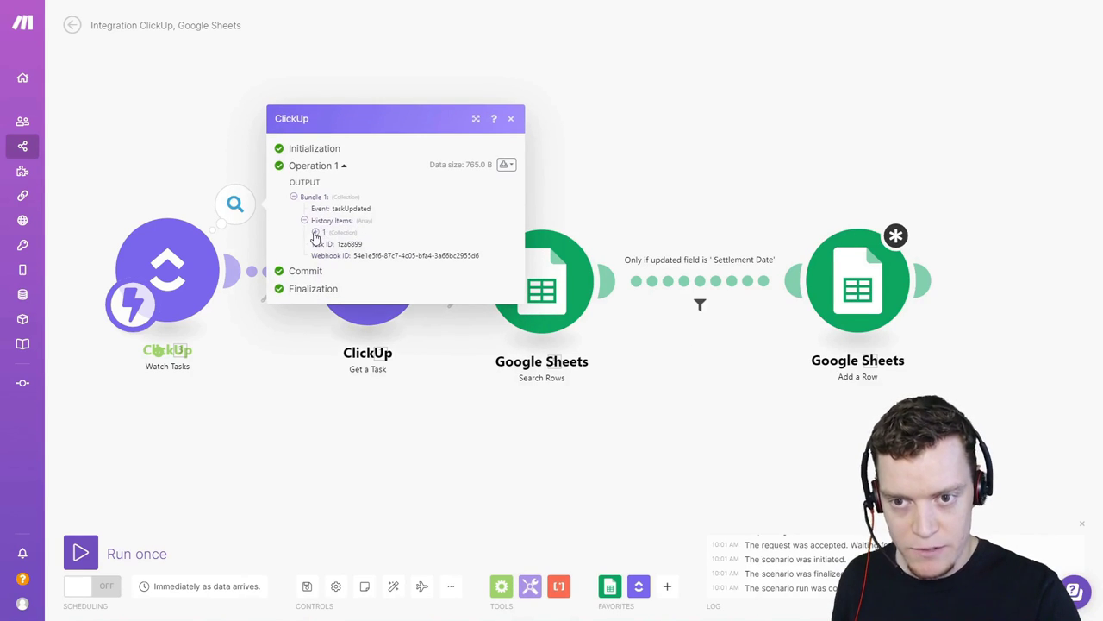
pyautogui.click(316, 238)
pyautogui.click(327, 296)
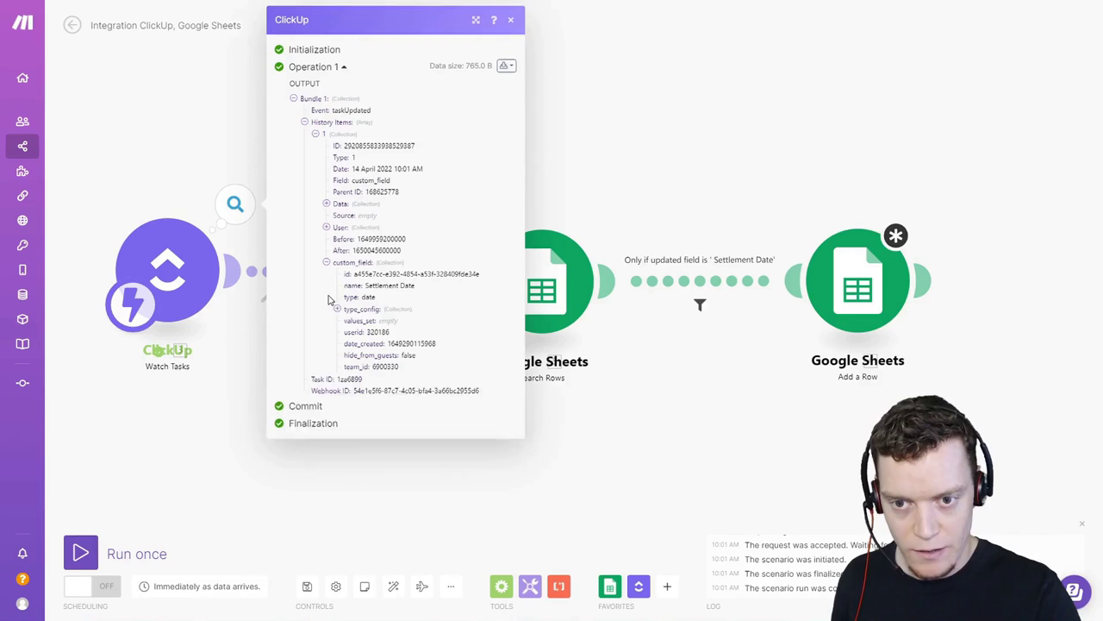
pyautogui.moveTo(367, 285); pyautogui.dragTo(419, 288)
# Step: Save the Add a Row settings with the column F get formula and delete the Google Sheets Search Rows module
pyautogui.click(864, 321)
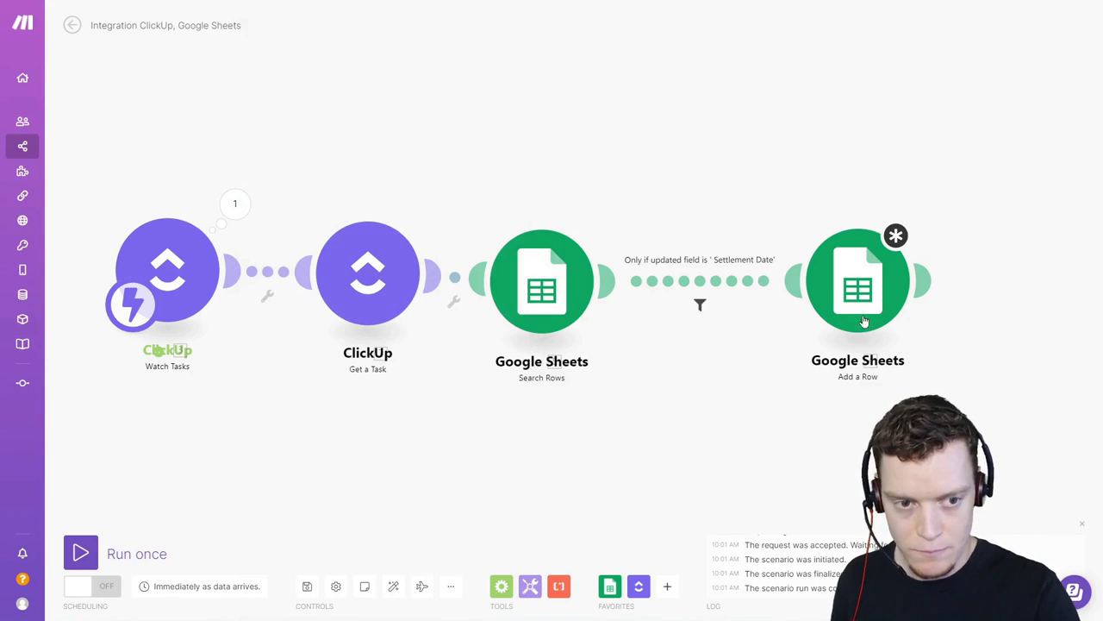
pyautogui.click(864, 321)
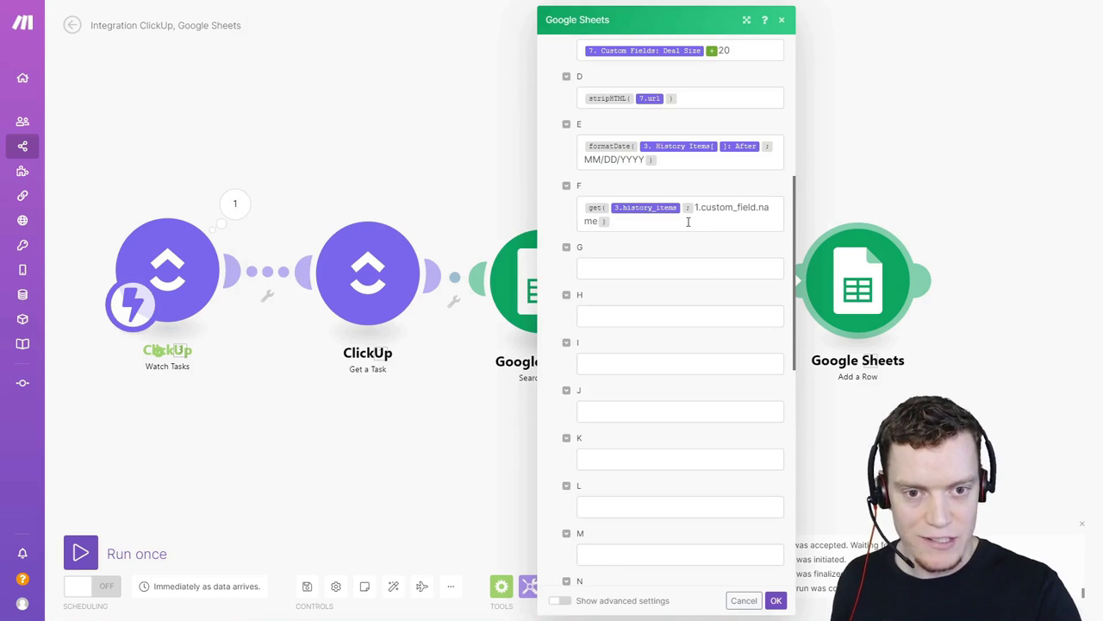
pyautogui.click(688, 221)
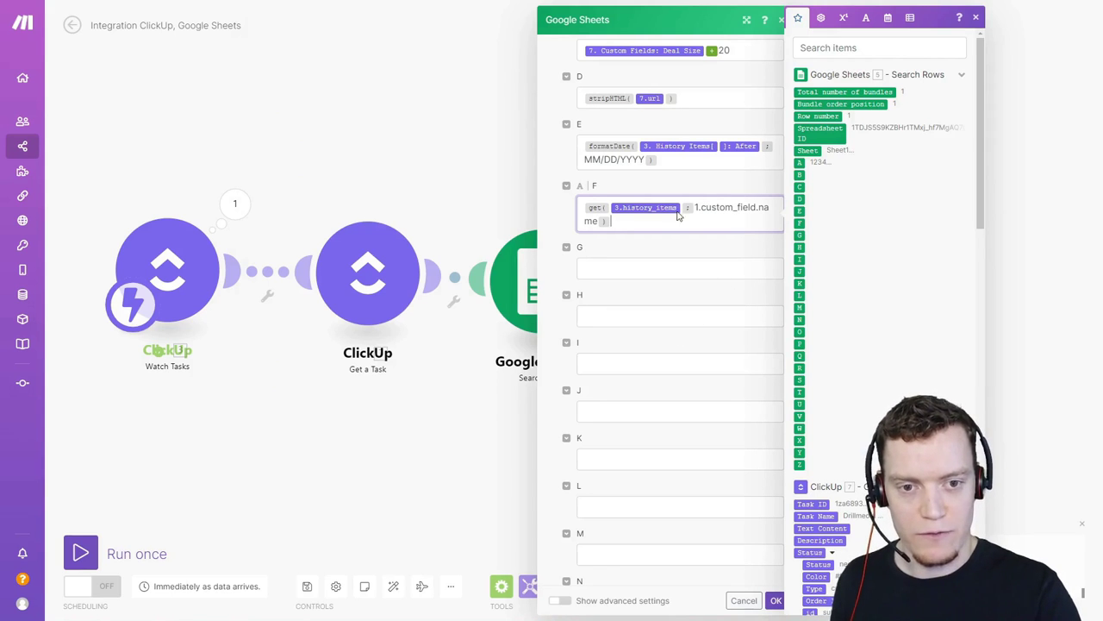
pyautogui.click(775, 603)
pyautogui.rightClick(500, 293)
pyautogui.click(565, 433)
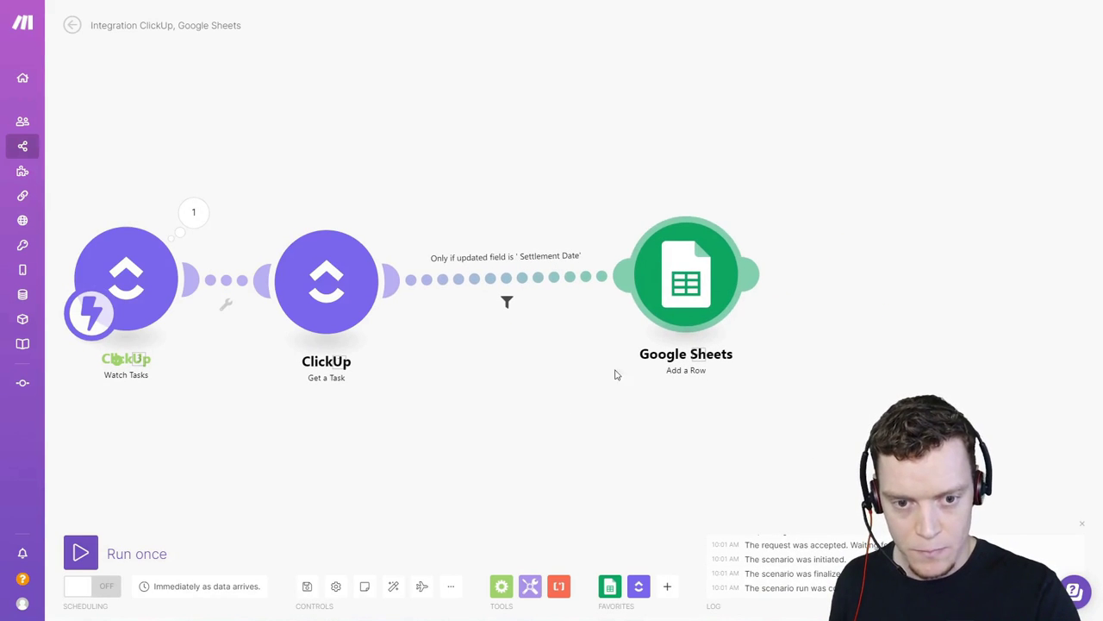
# Step: Run the scenario once and, in ClickUp, set the Solhigh task's Settlement Date to 12 April 2022
pyautogui.click(80, 552)
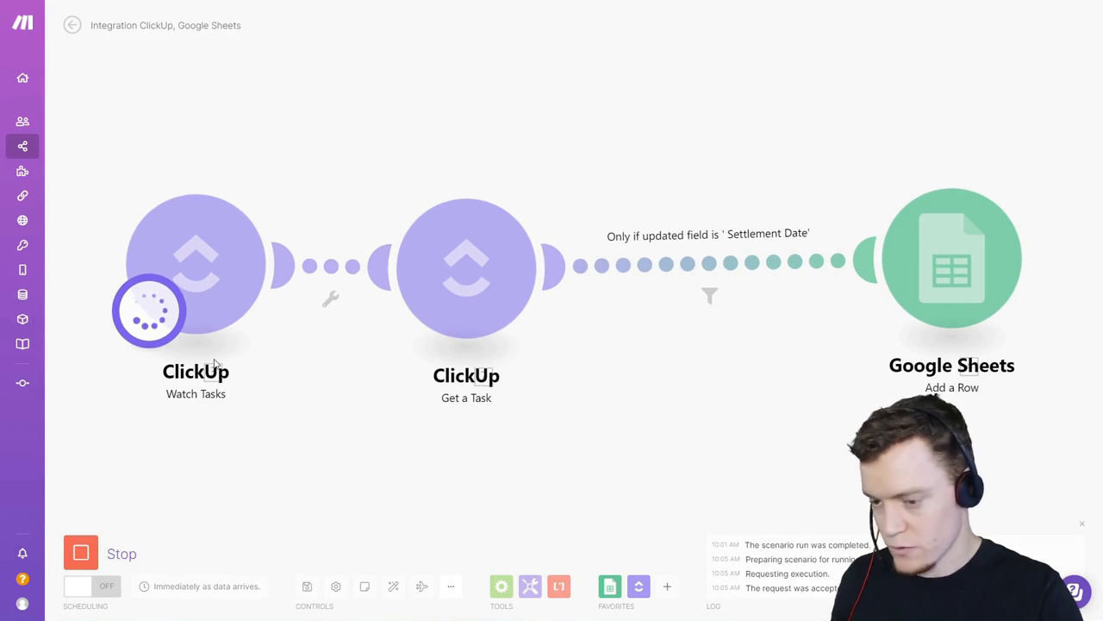
pyautogui.hotkey('alt', 'Tab')
pyautogui.click(1008, 234)
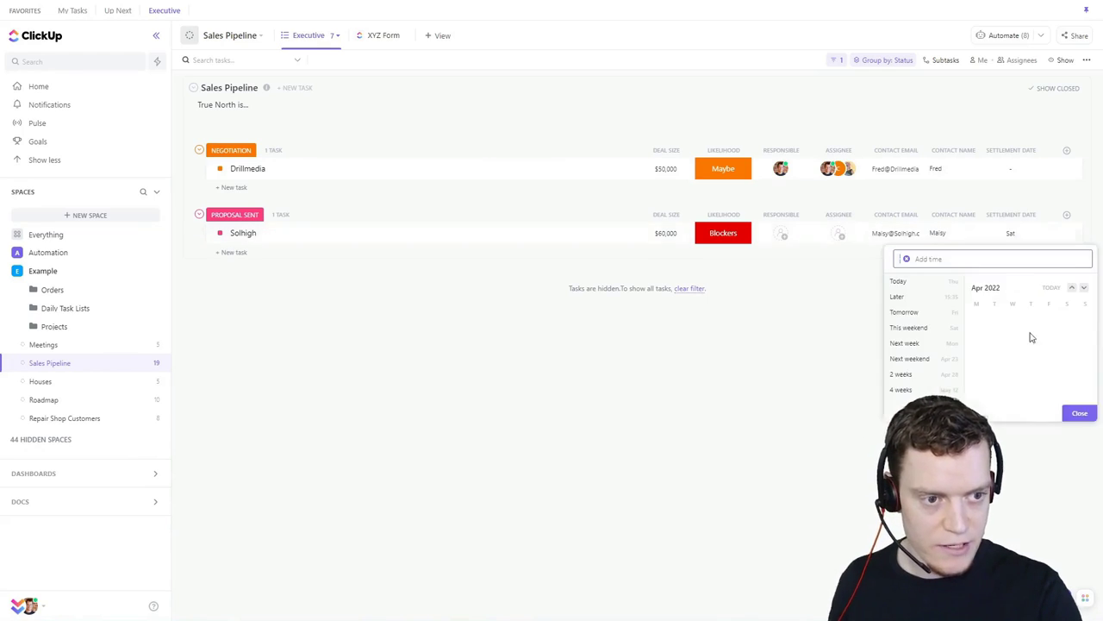
pyautogui.click(996, 355)
pyautogui.click(1079, 412)
pyautogui.hotkey('alt', 'Tab')
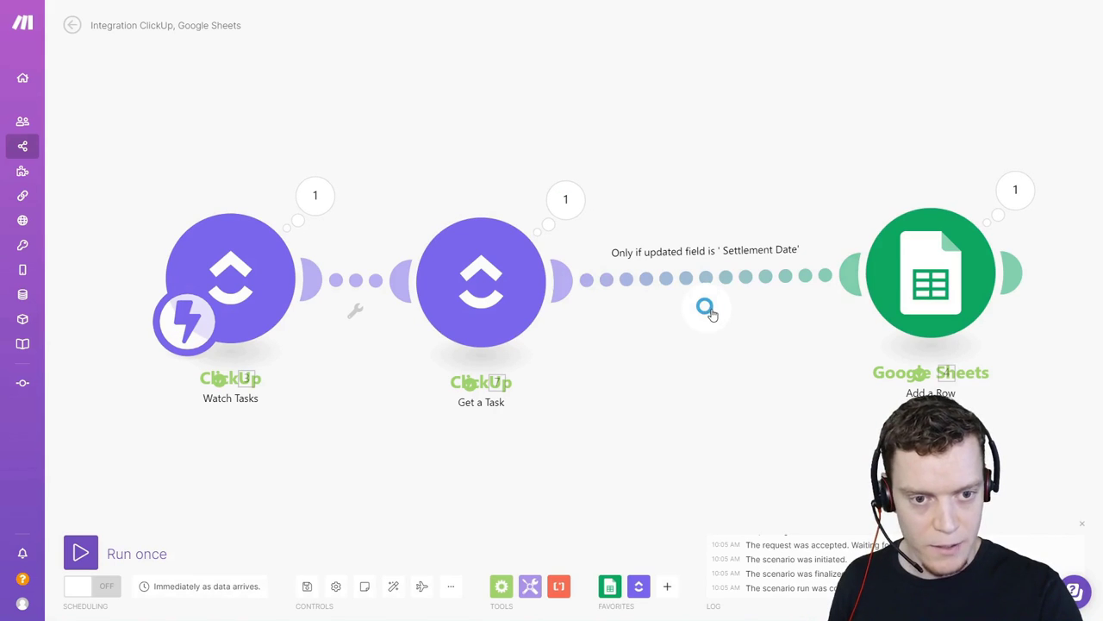
# Step: Switch to the Automation Example sheet in Google Sheets and inspect the new row's values in columns A to F
pyautogui.moveTo(766, 376); pyautogui.dragTo(588, 369)
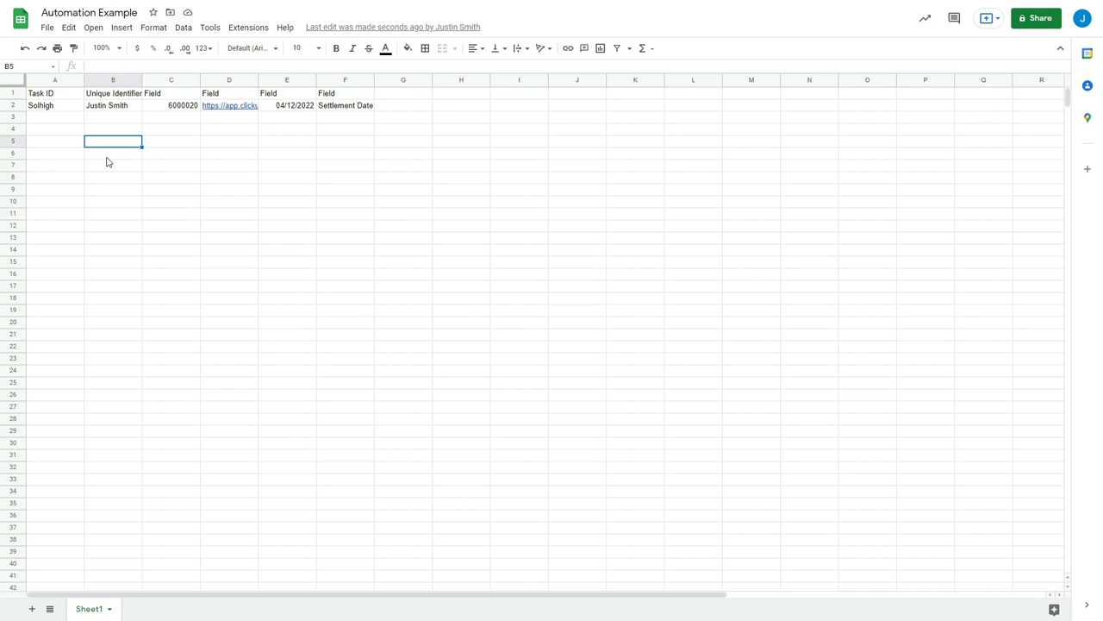
pyautogui.click(63, 108)
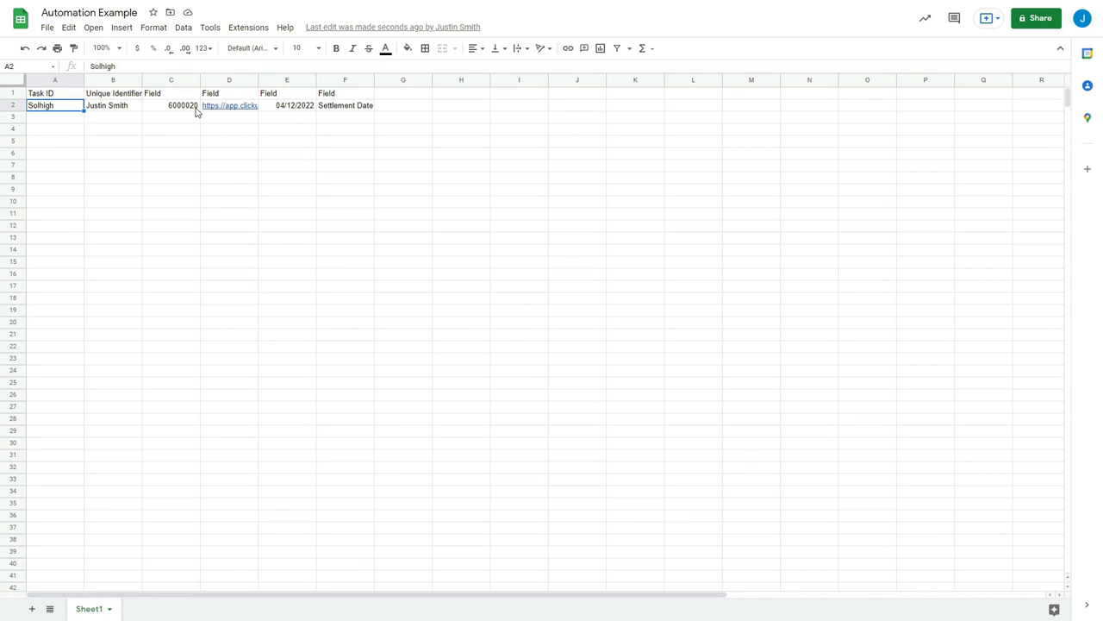
pyautogui.click(252, 97)
pyautogui.click(255, 105)
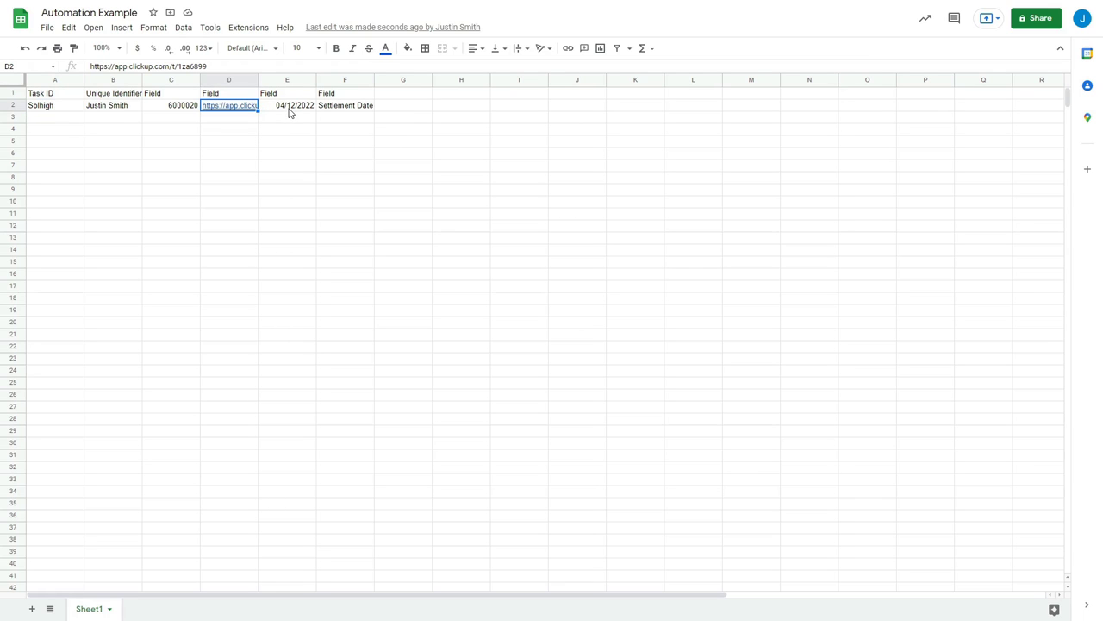
pyautogui.click(289, 112)
pyautogui.click(353, 112)
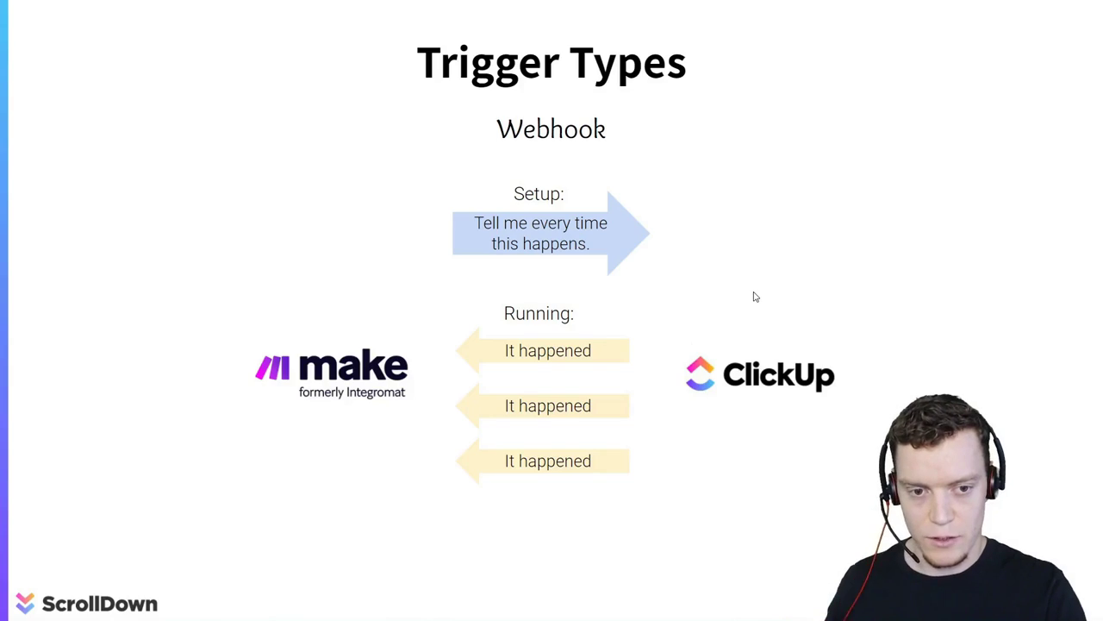
pyautogui.press('Right')
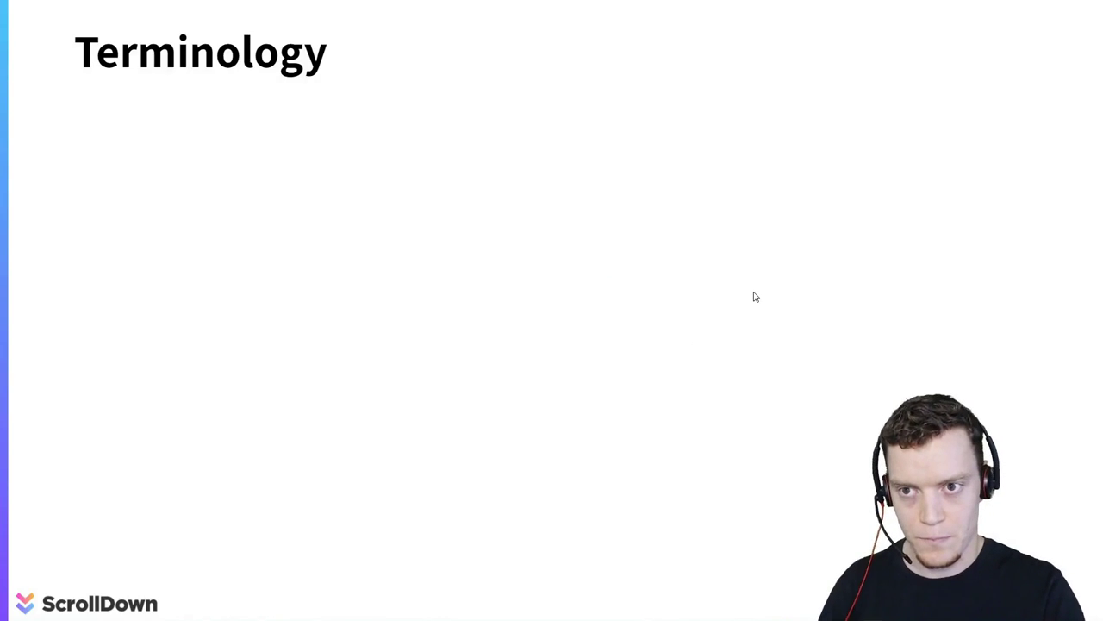
pyautogui.press('Right')
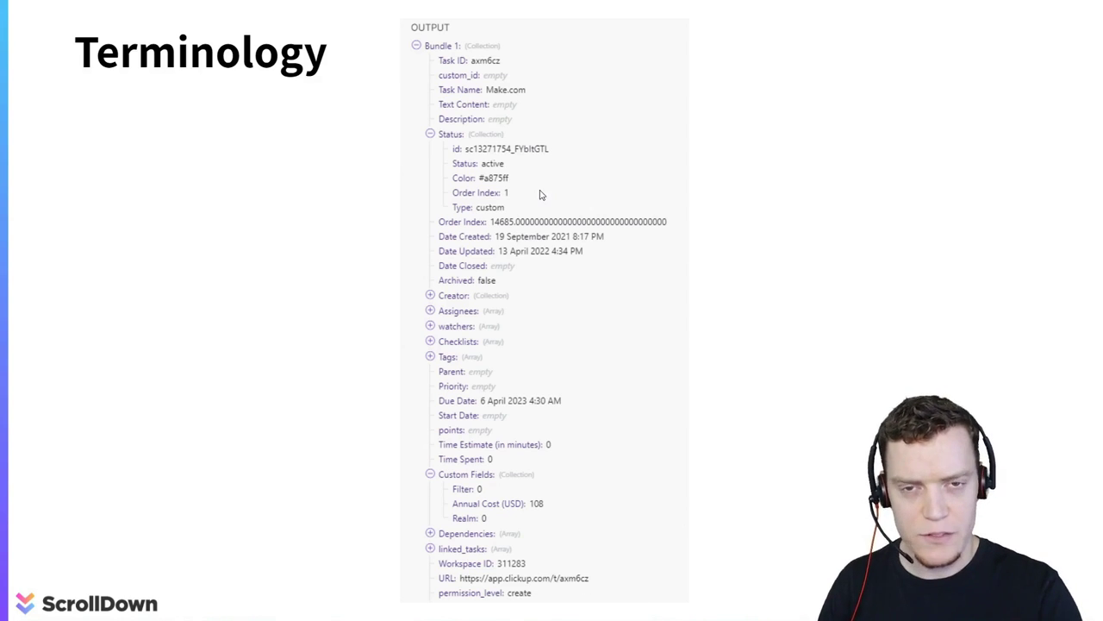
pyautogui.click(748, 282)
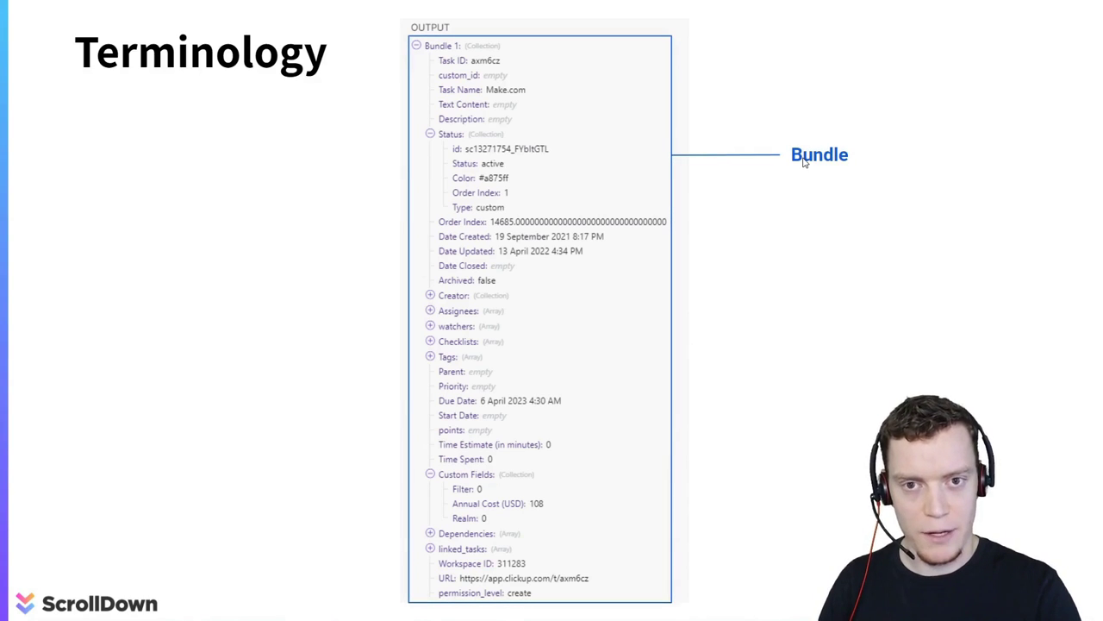